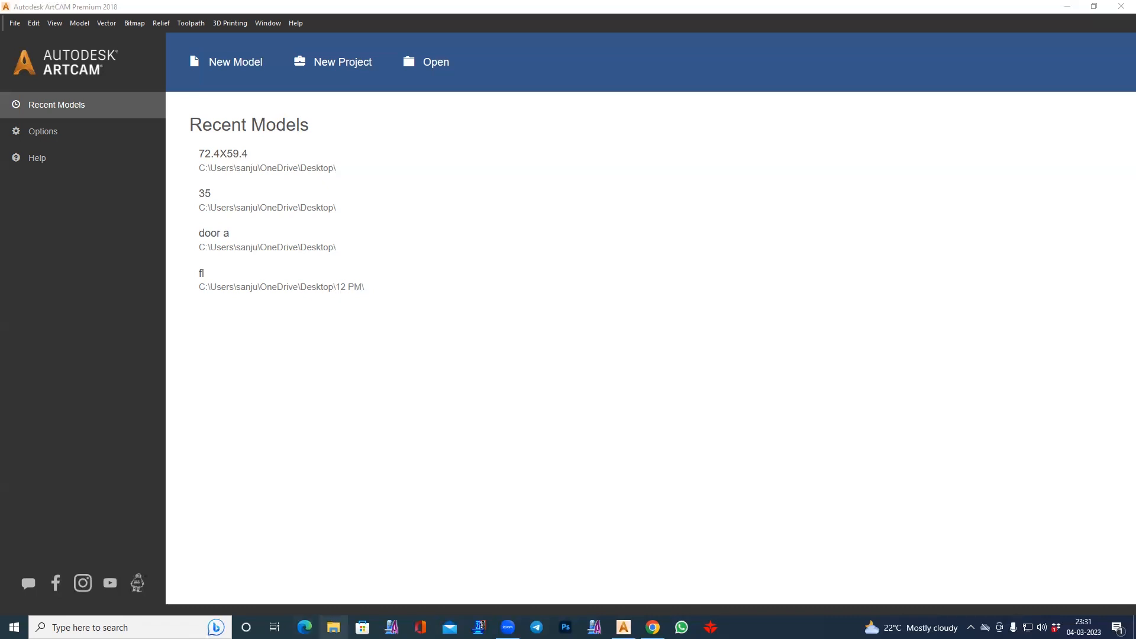
# - Open the class 2 folder inside the scope folder that holds the recent image 6c6ef27ea5
pyautogui.click(333, 628)
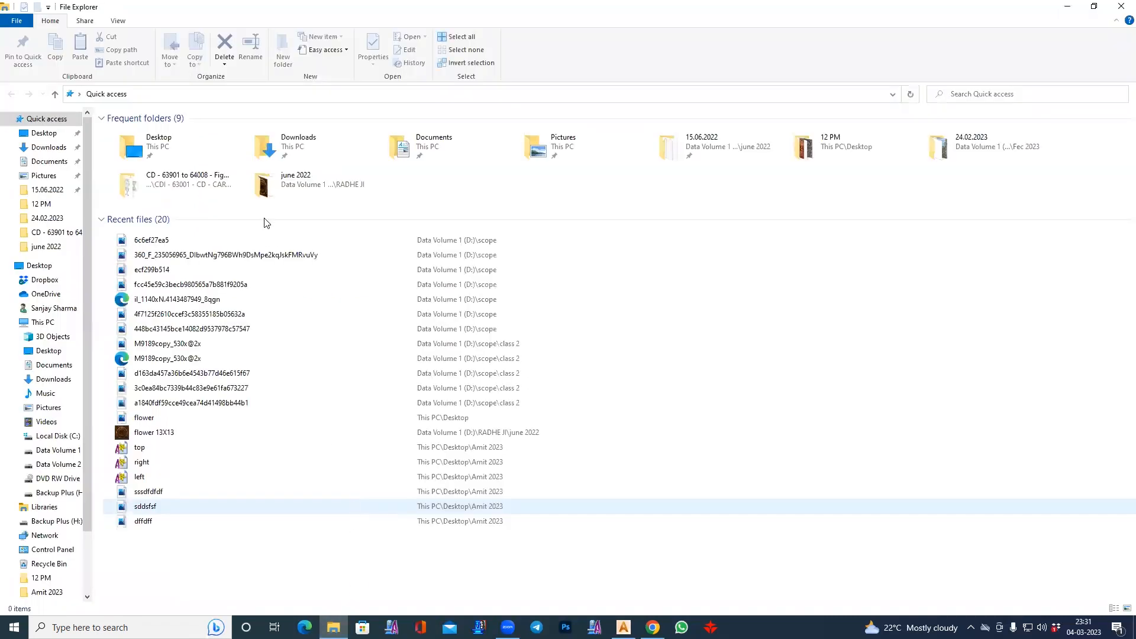
pyautogui.click(185, 240)
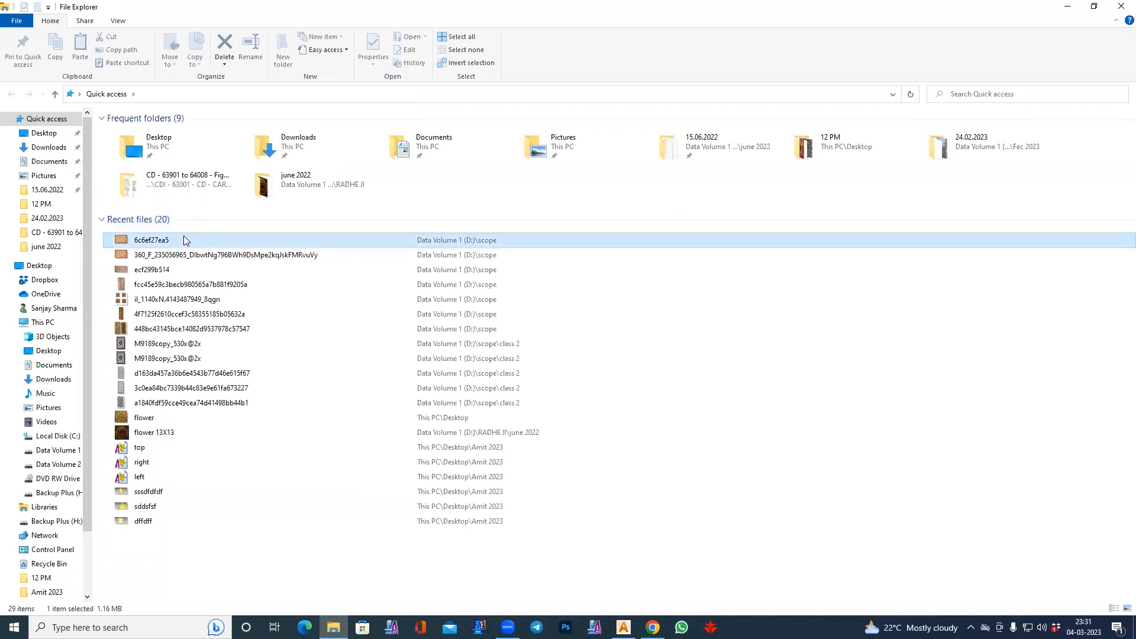
pyautogui.rightClick(186, 239)
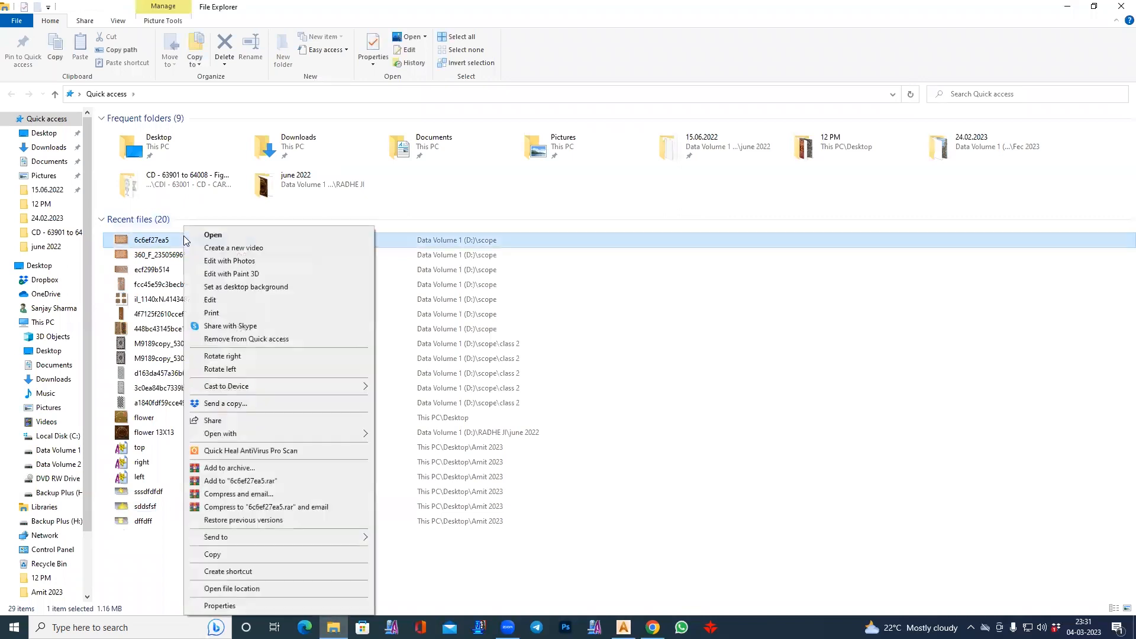
pyautogui.click(268, 589)
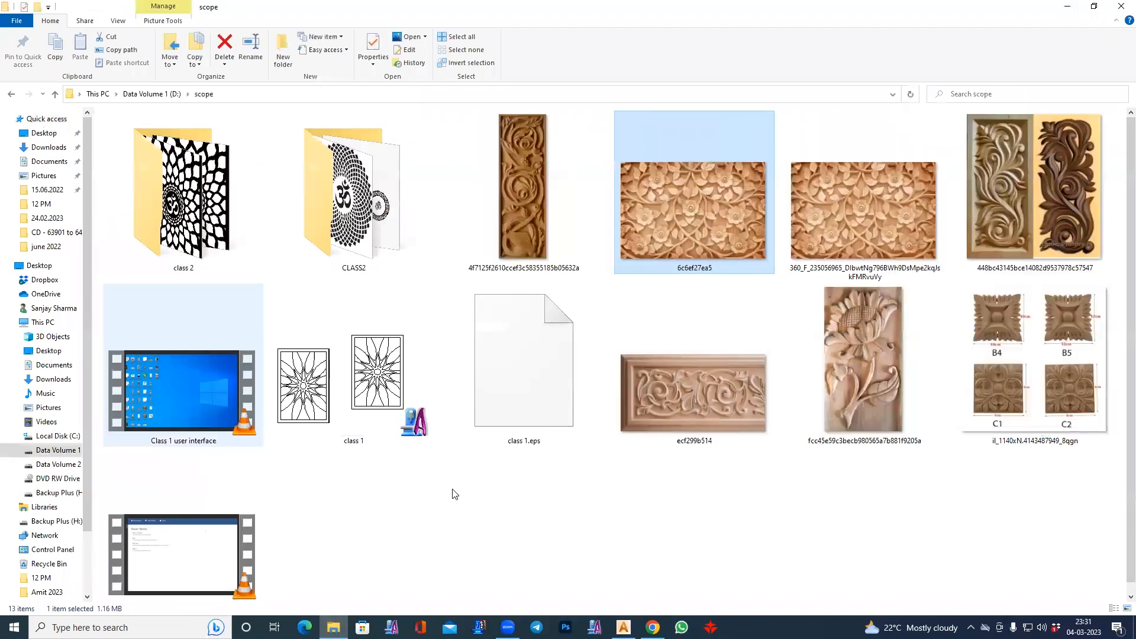
pyautogui.click(454, 494)
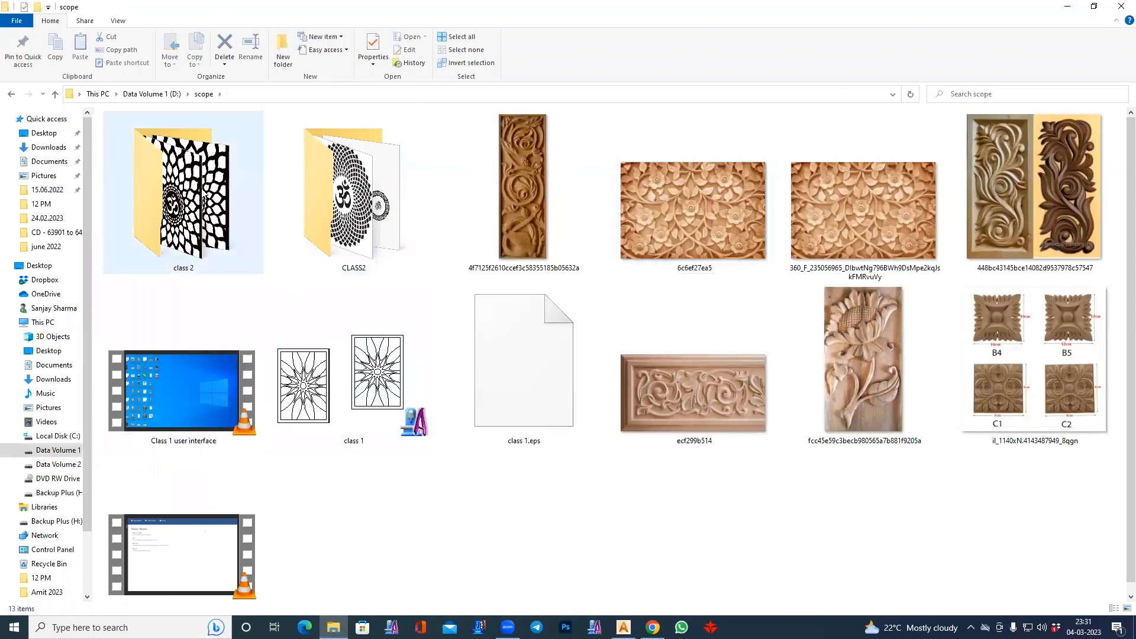
pyautogui.doubleClick(183, 195)
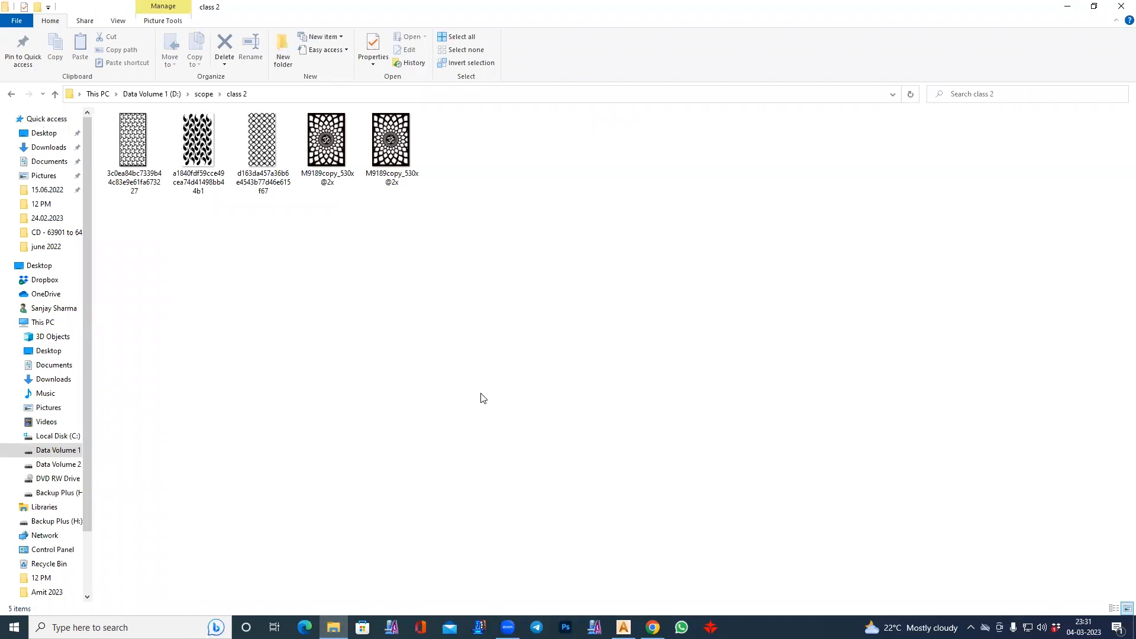
# - Look through the black-and-white lattice pattern images in the class 2 folder, from the first one to the Om design
pyautogui.doubleClick(133, 142)
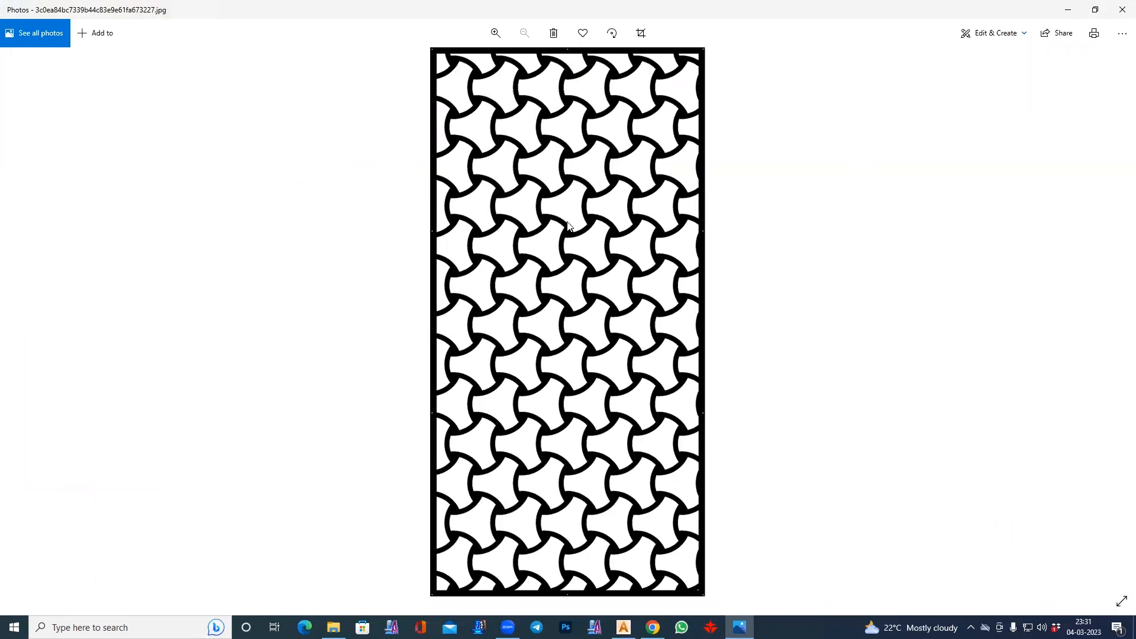
pyautogui.press('Right')
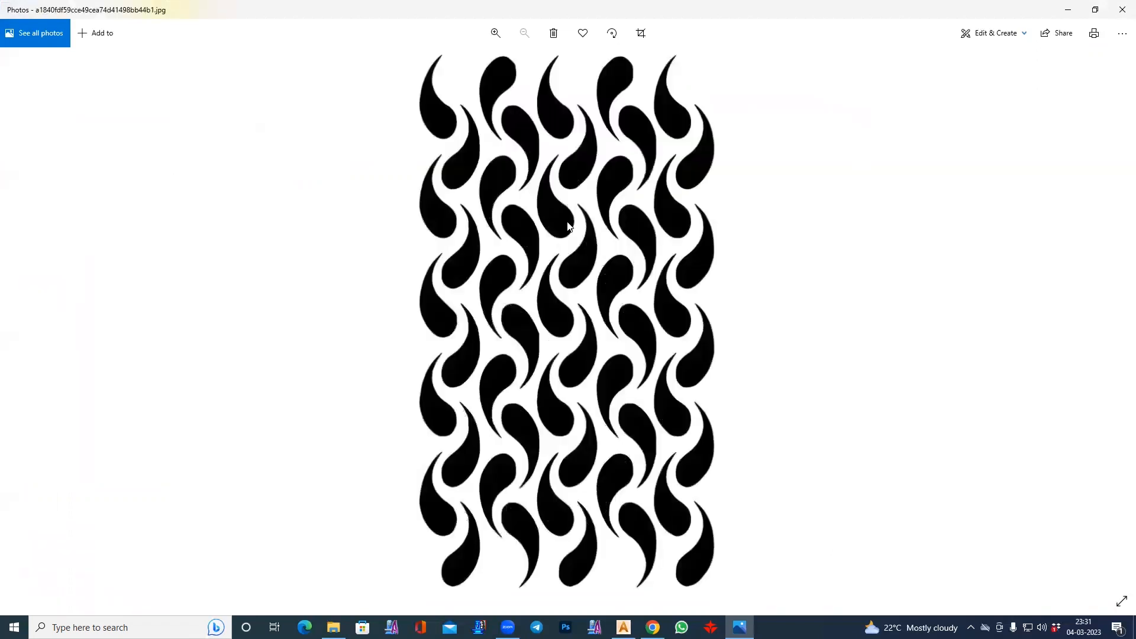
pyautogui.press('Right')
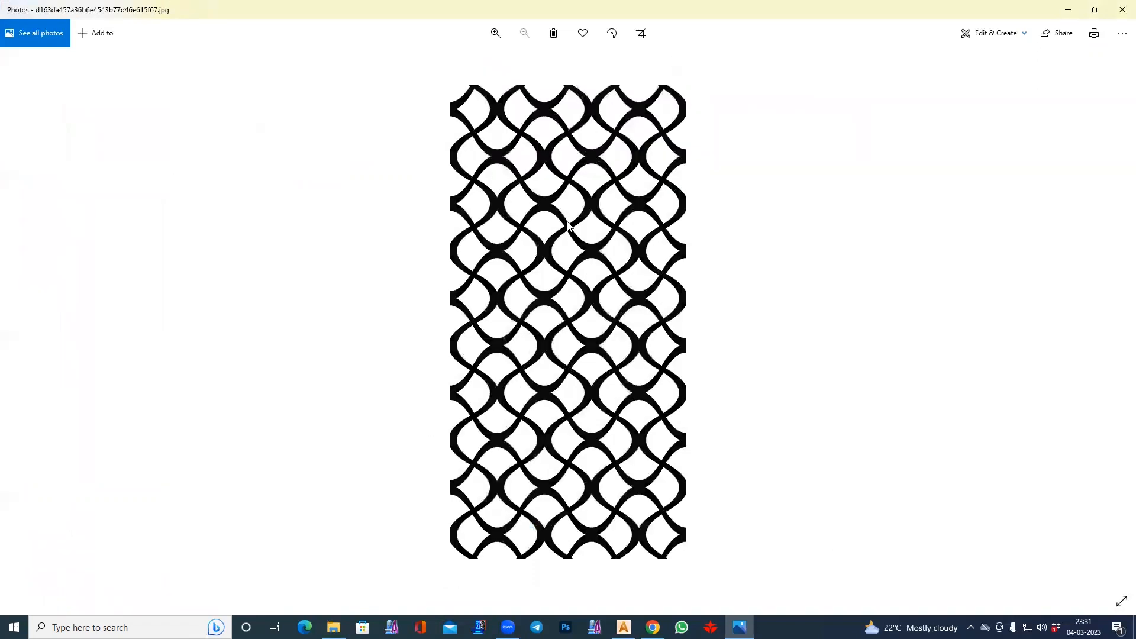
pyautogui.press('Right')
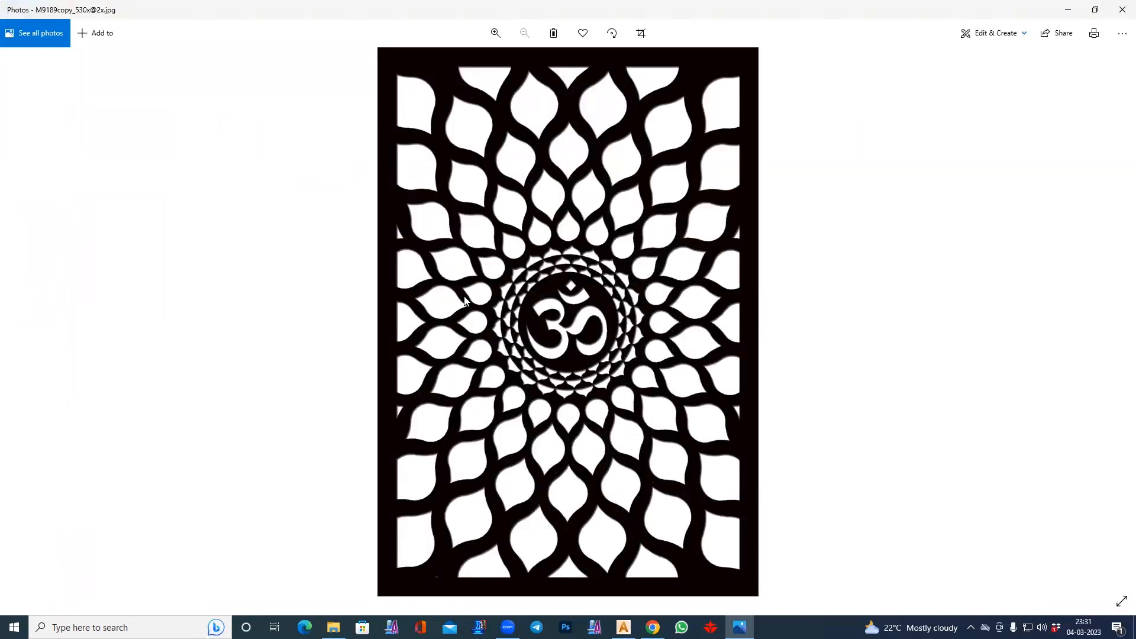
pyautogui.click(1122, 9)
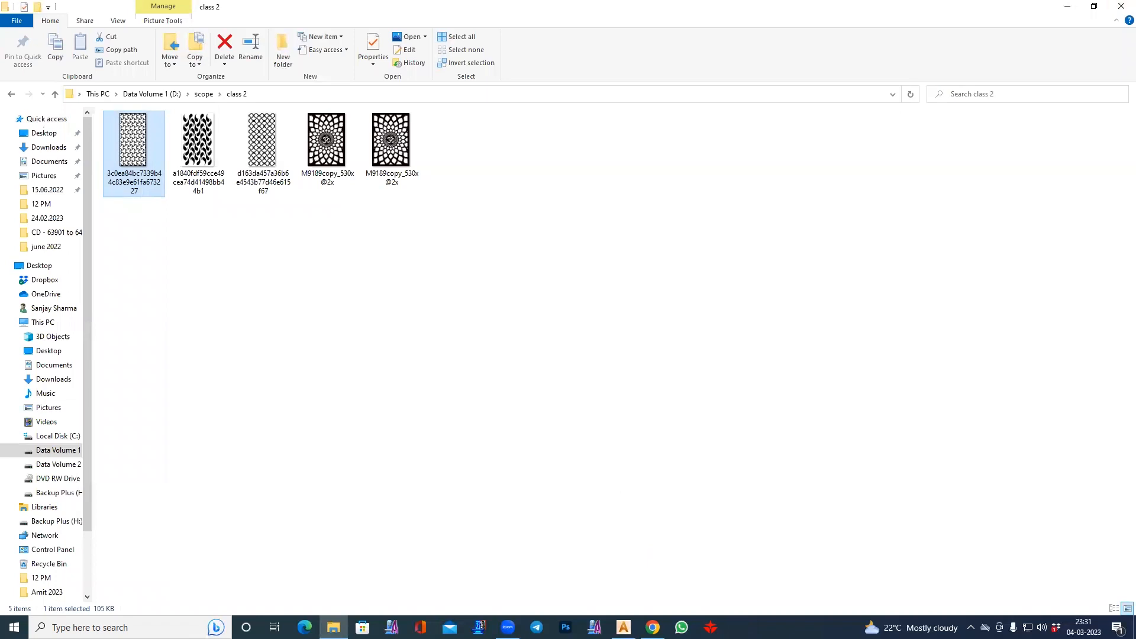
# - Switch to ArtCAM and start a new model in inches, 40 wide and 60 high
pyautogui.click(623, 627)
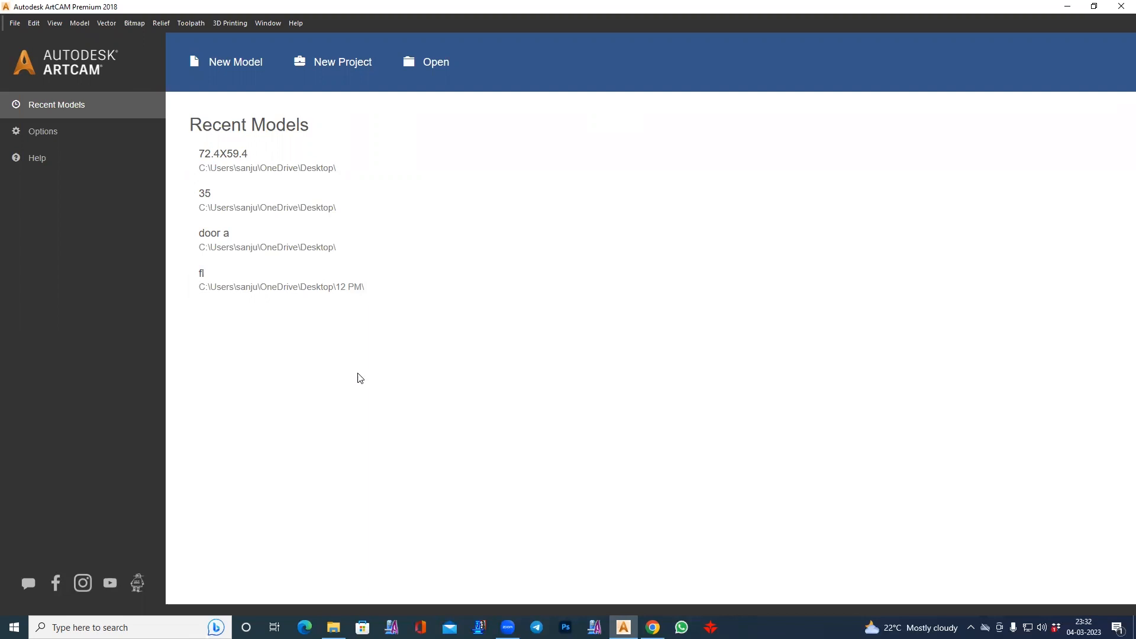
pyautogui.click(233, 63)
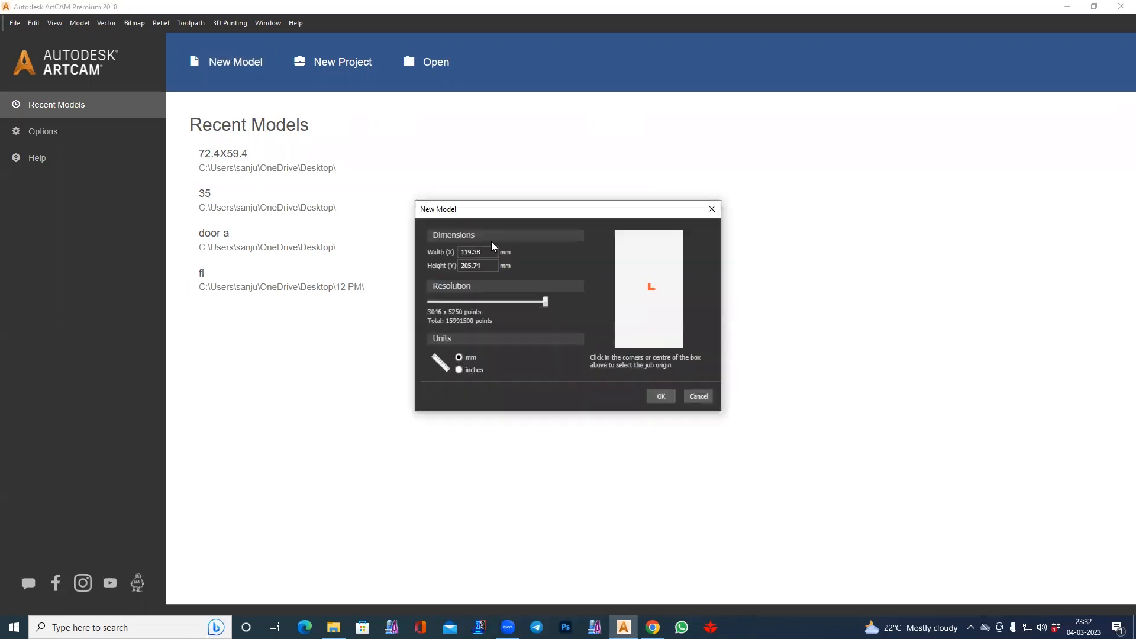
pyautogui.click(471, 372)
pyautogui.moveTo(477, 252); pyautogui.dragTo(433, 256)
pyautogui.write('40')
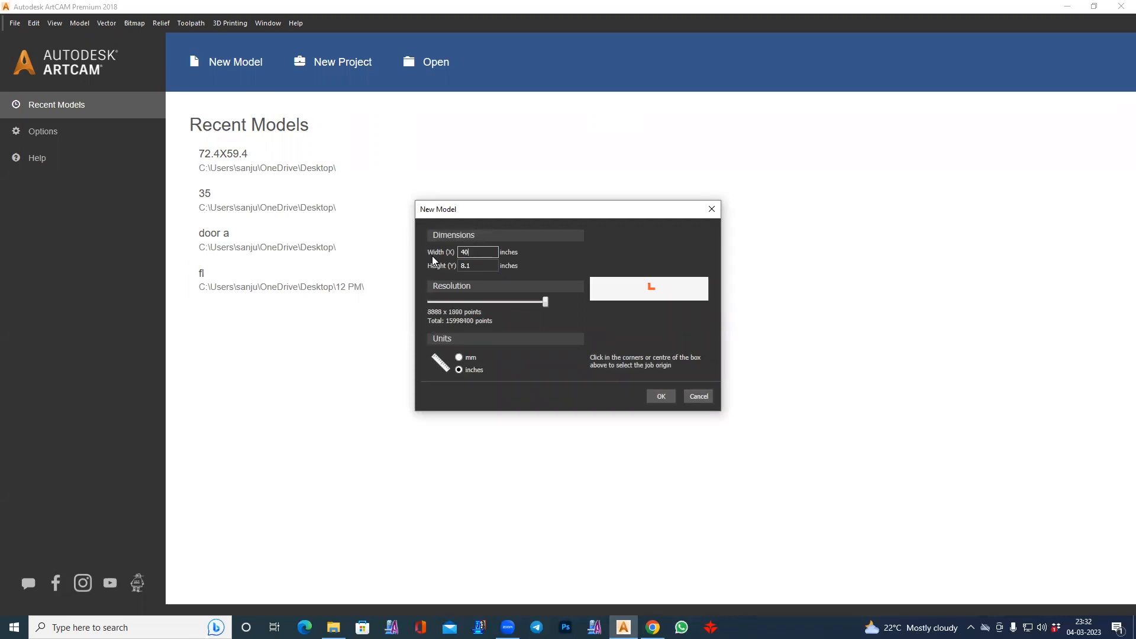
pyautogui.press('Tab')
pyautogui.write('60')
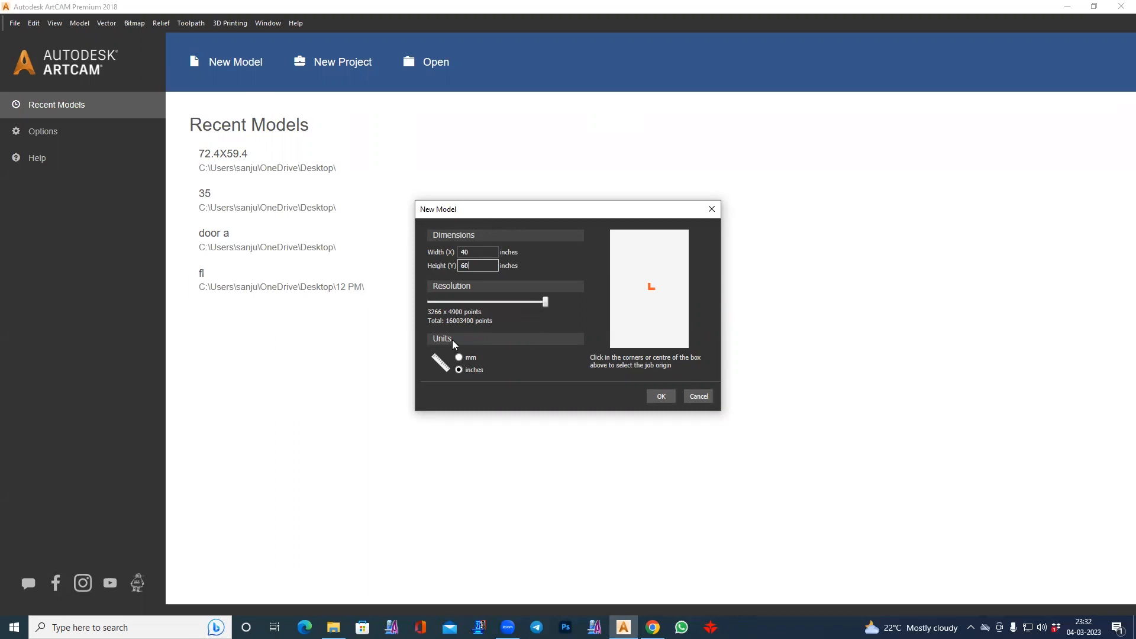
# - Place the job origin at the centre of the sheet and create the model in inches
pyautogui.click(467, 362)
pyautogui.click(477, 264)
pyautogui.click(611, 348)
pyautogui.click(643, 296)
pyautogui.click(661, 396)
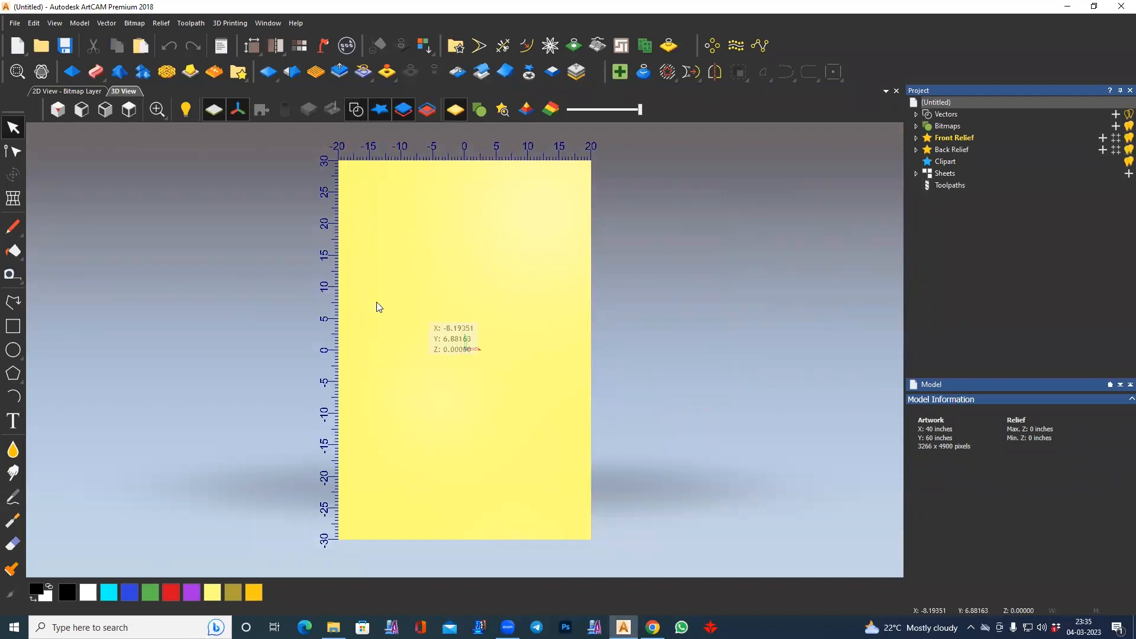
# - Show the new model in the 2D view
pyautogui.click(67, 92)
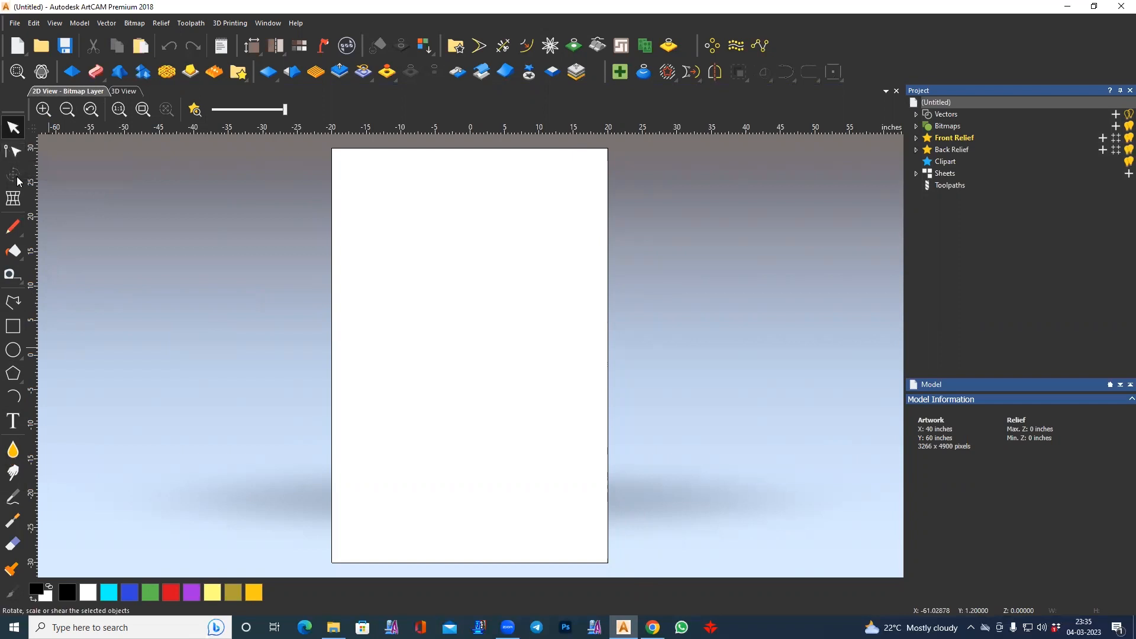
pyautogui.click(13, 226)
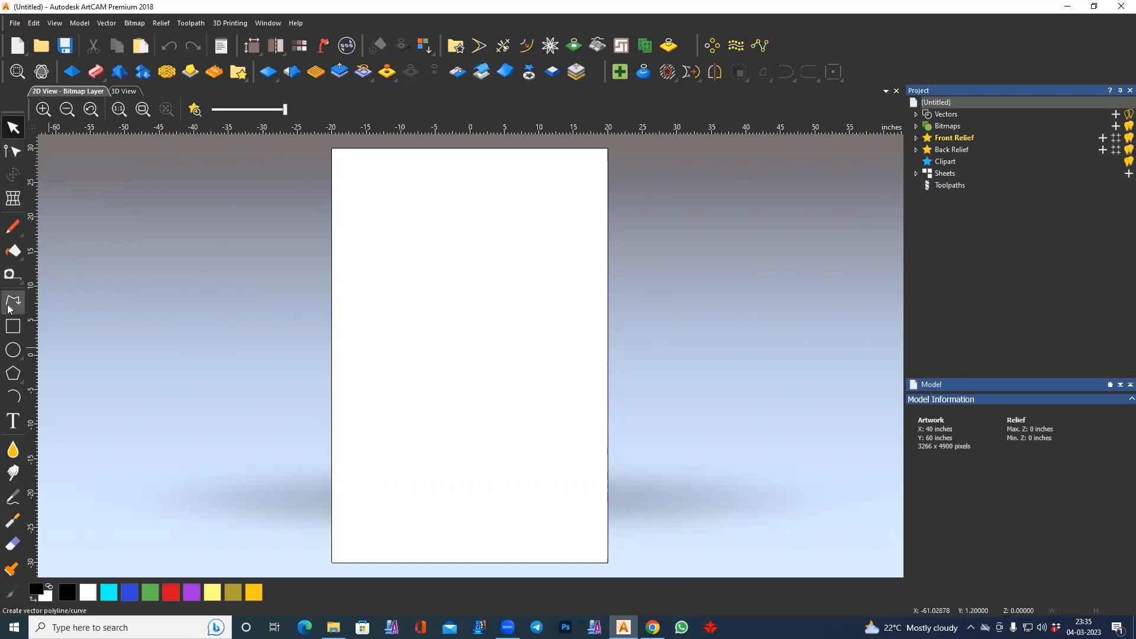
pyautogui.click(15, 324)
# - Draw a closed irregular polyline about 24.5 by 28.8 inches in the upper part of the sheet, and delete it
pyautogui.click(14, 303)
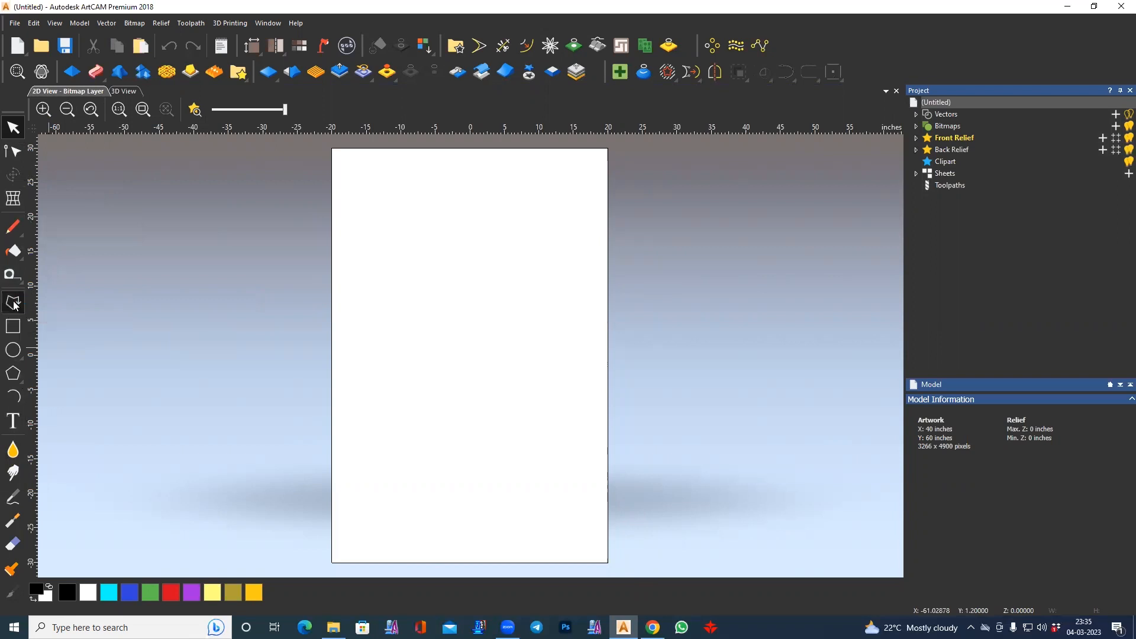
pyautogui.click(401, 182)
pyautogui.click(542, 188)
pyautogui.click(549, 299)
pyautogui.click(459, 381)
pyautogui.click(402, 303)
pyautogui.click(380, 256)
pyautogui.click(406, 215)
pyautogui.click(418, 204)
pyautogui.click(428, 193)
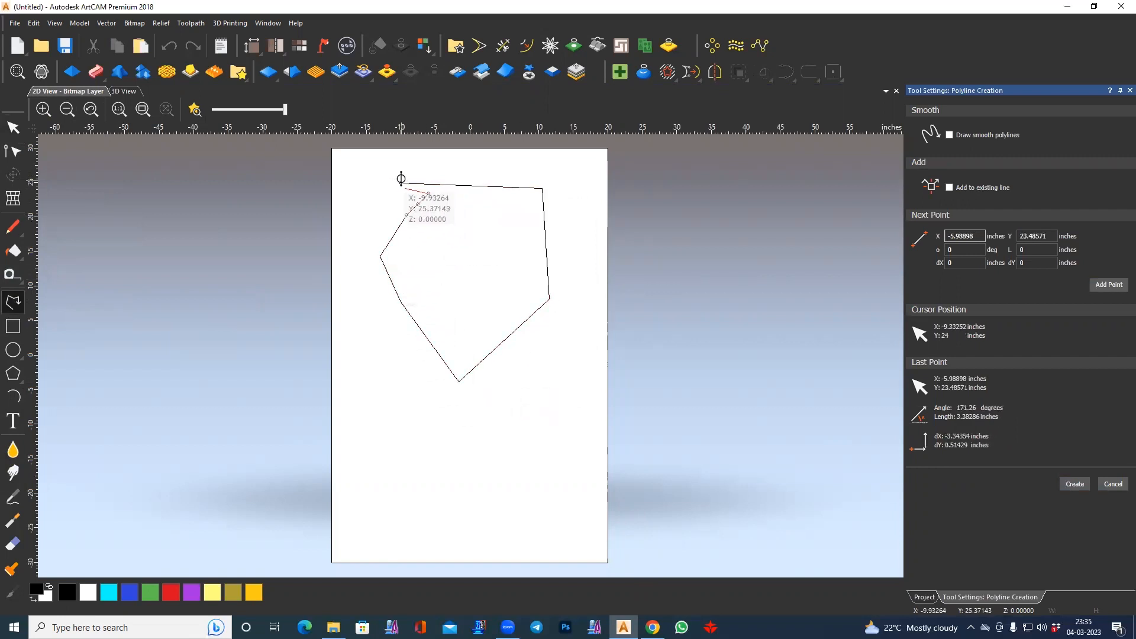
pyautogui.click(401, 183)
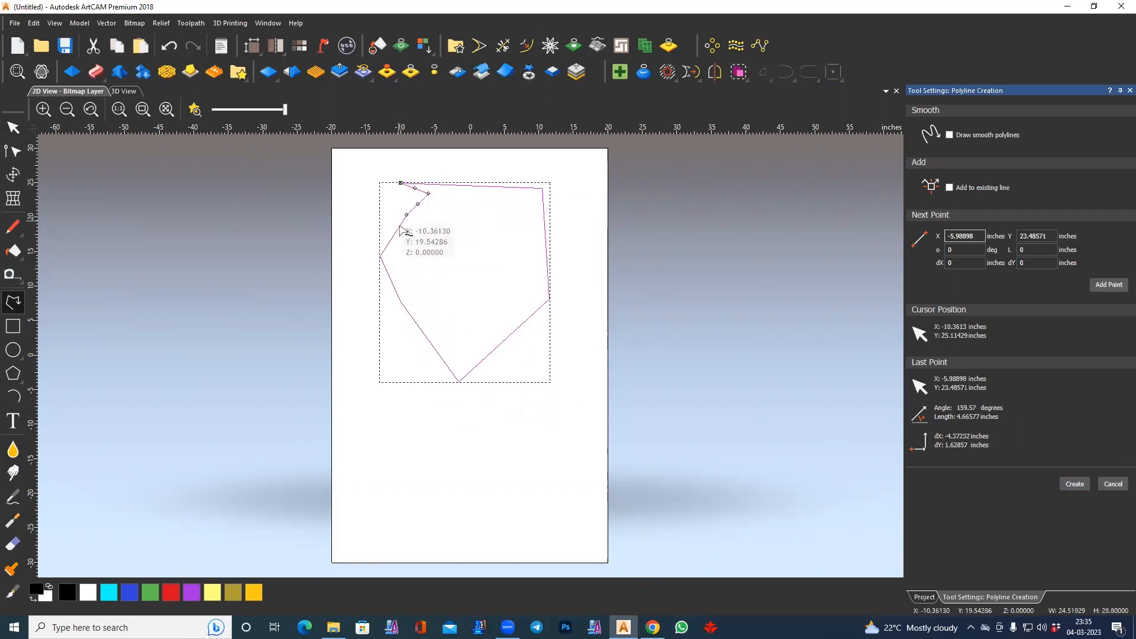
pyautogui.click(12, 127)
pyautogui.press('Delete')
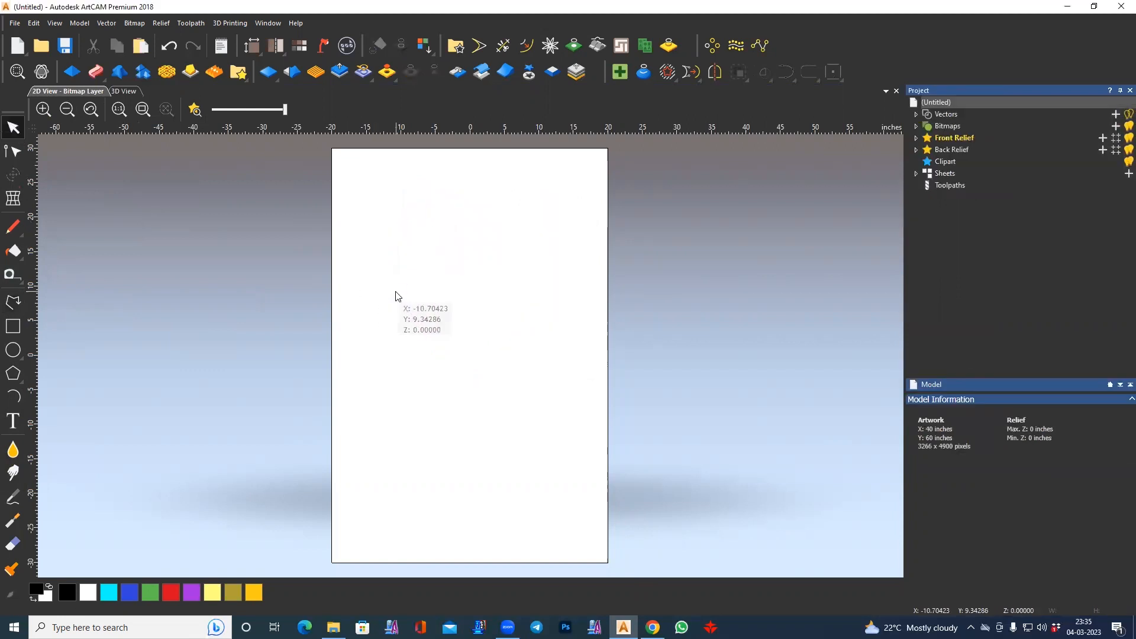
# - Create a 40 by 60 inch rectangle vector along the sheet's outer edge, centred on the origin, and deselect it
pyautogui.click(13, 327)
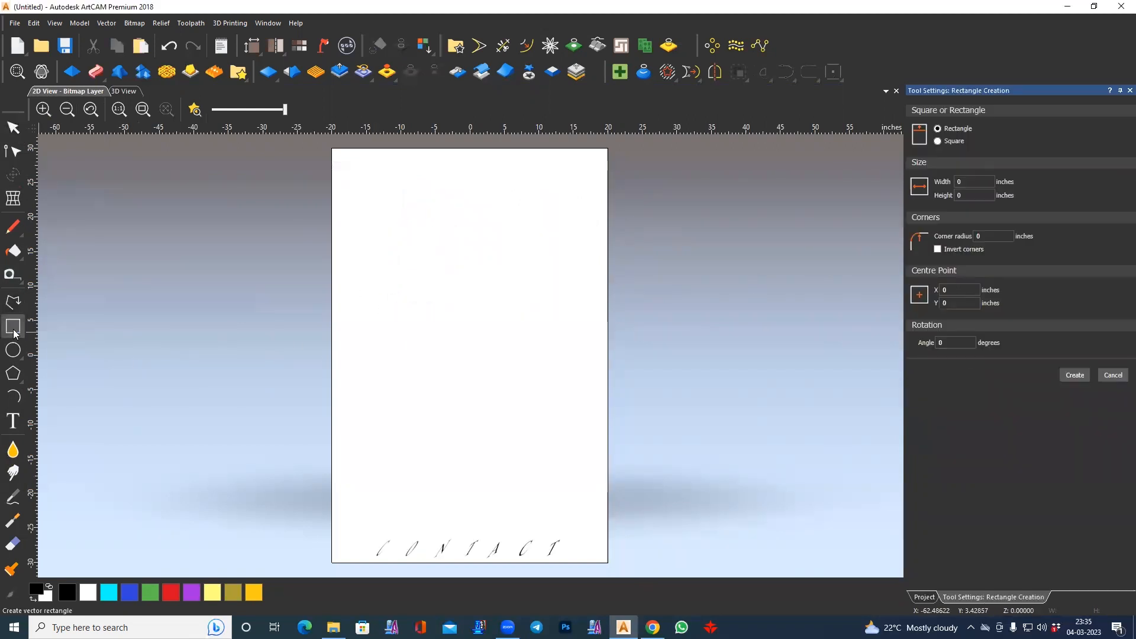
pyautogui.moveTo(331, 148); pyautogui.dragTo(609, 561)
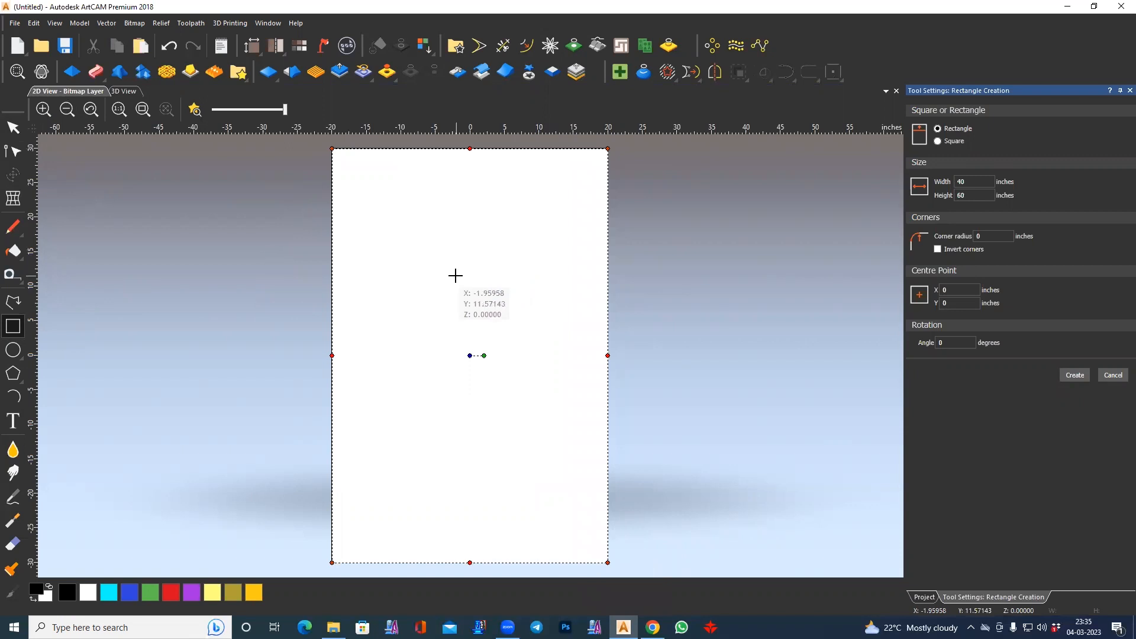
pyautogui.press('Return')
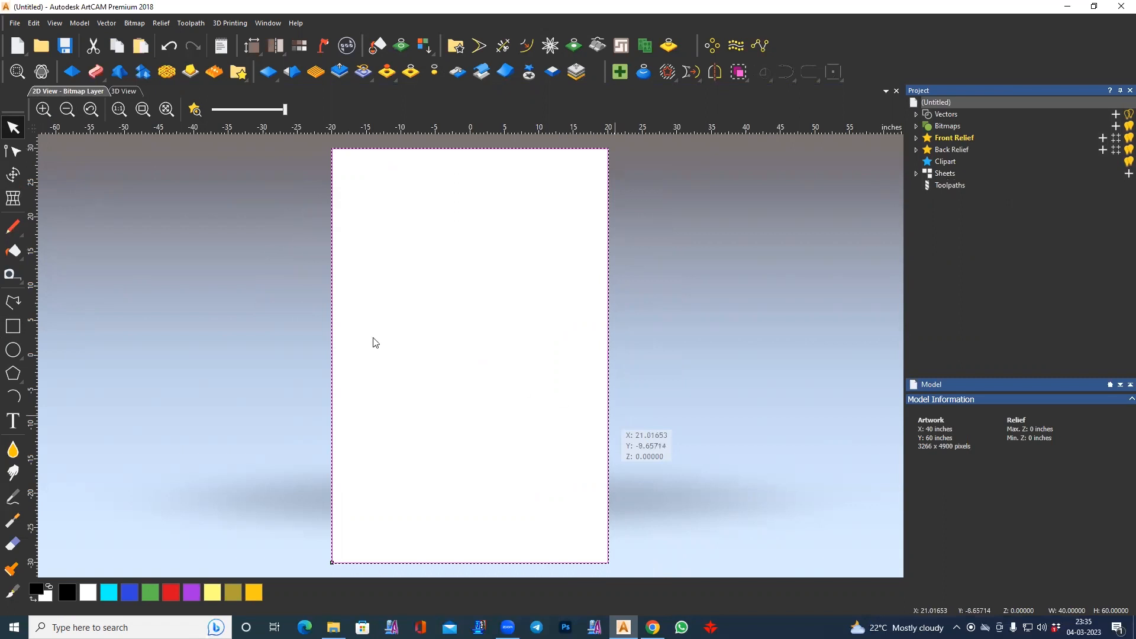
pyautogui.click(256, 264)
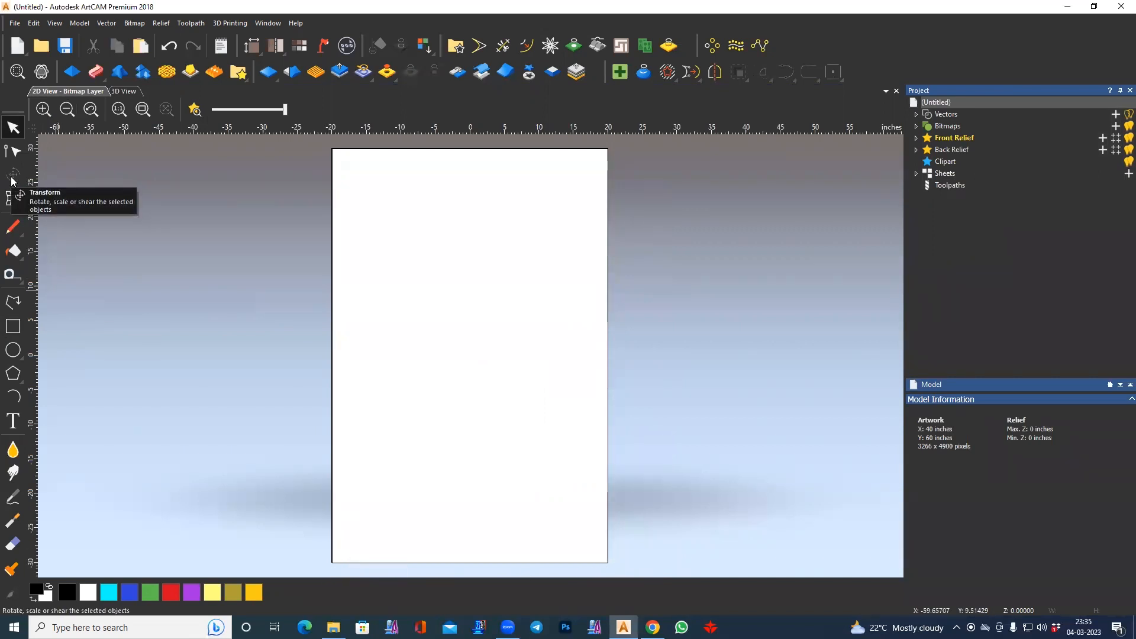
# - Offset the border rectangle outwards by 2 inches with sharp corners, deleting the original vector and selecting the result
pyautogui.click(332, 252)
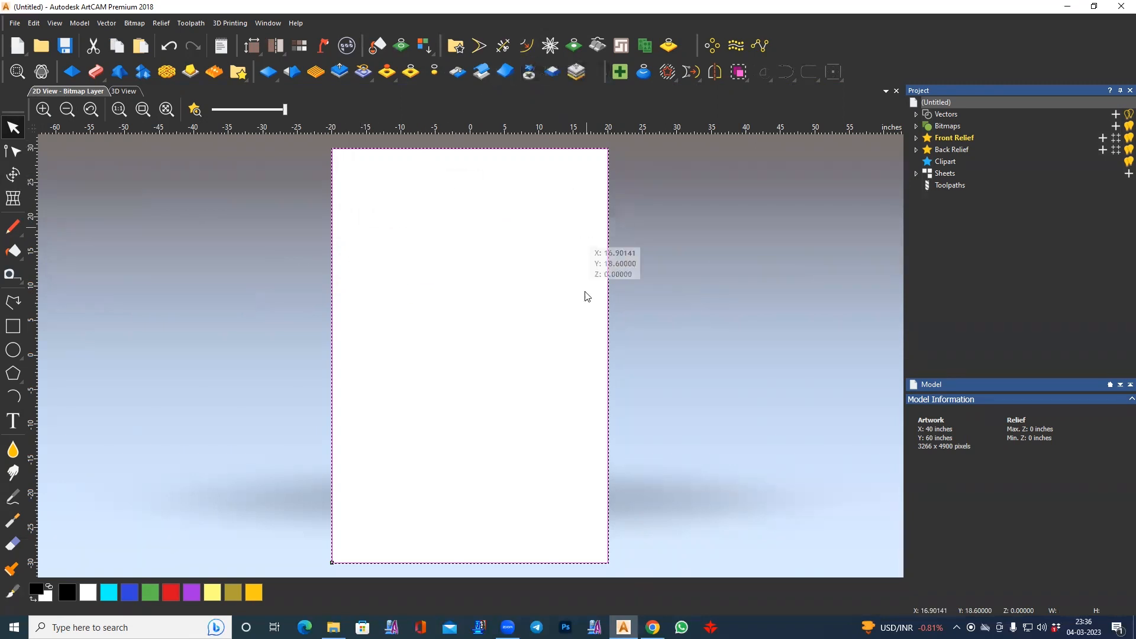
pyautogui.click(529, 46)
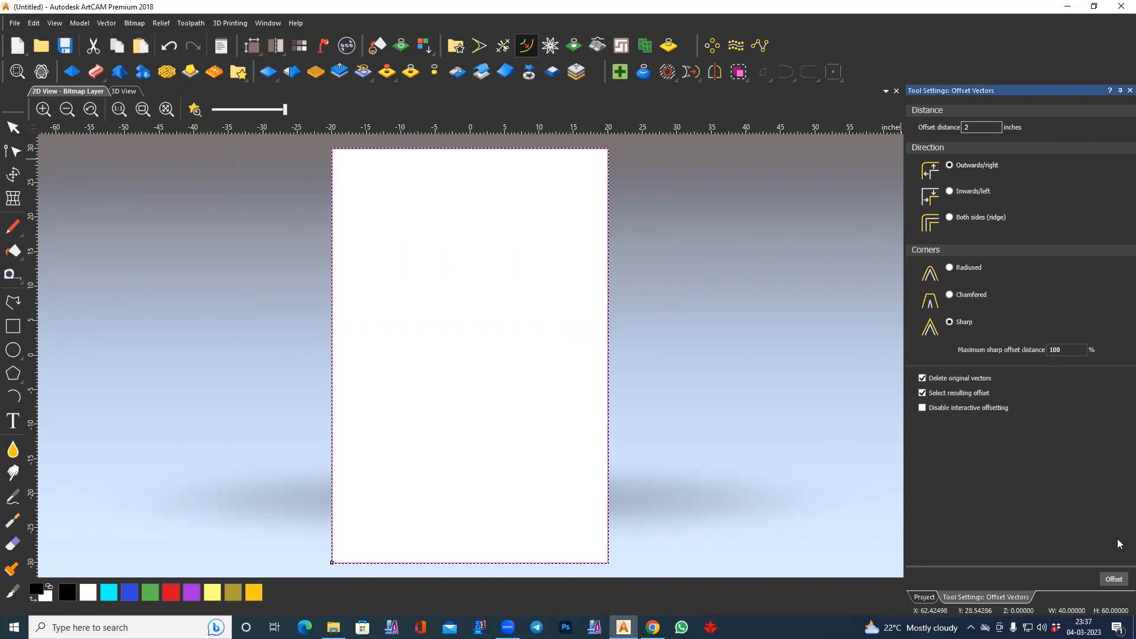
pyautogui.click(1113, 580)
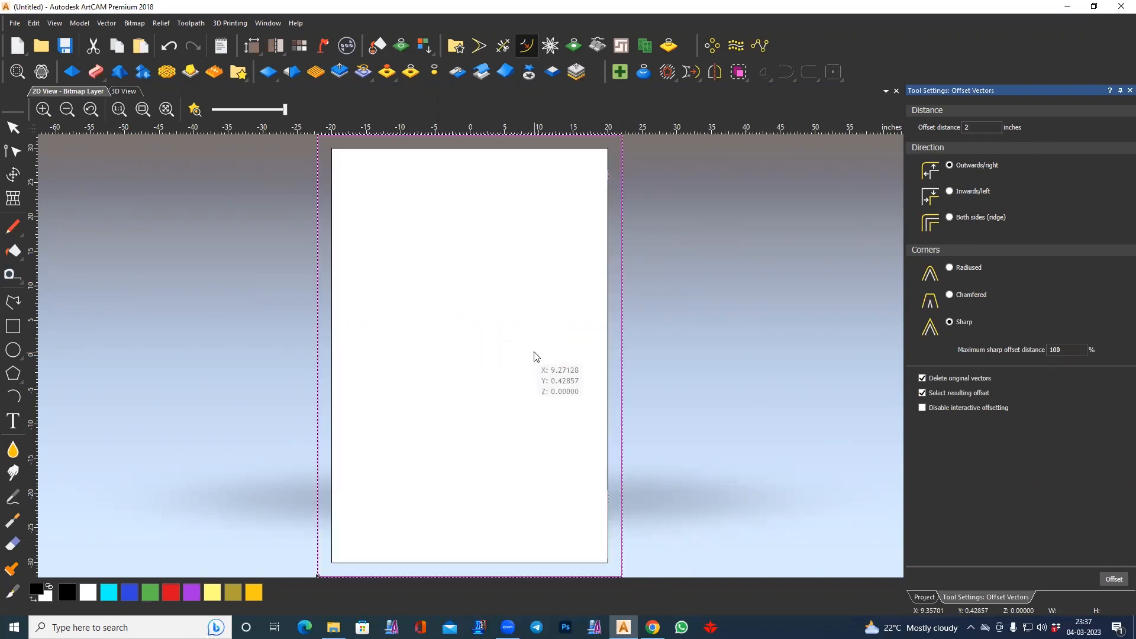
pyautogui.scroll(-1, 509, 237)
pyautogui.scroll(1, 504, 230)
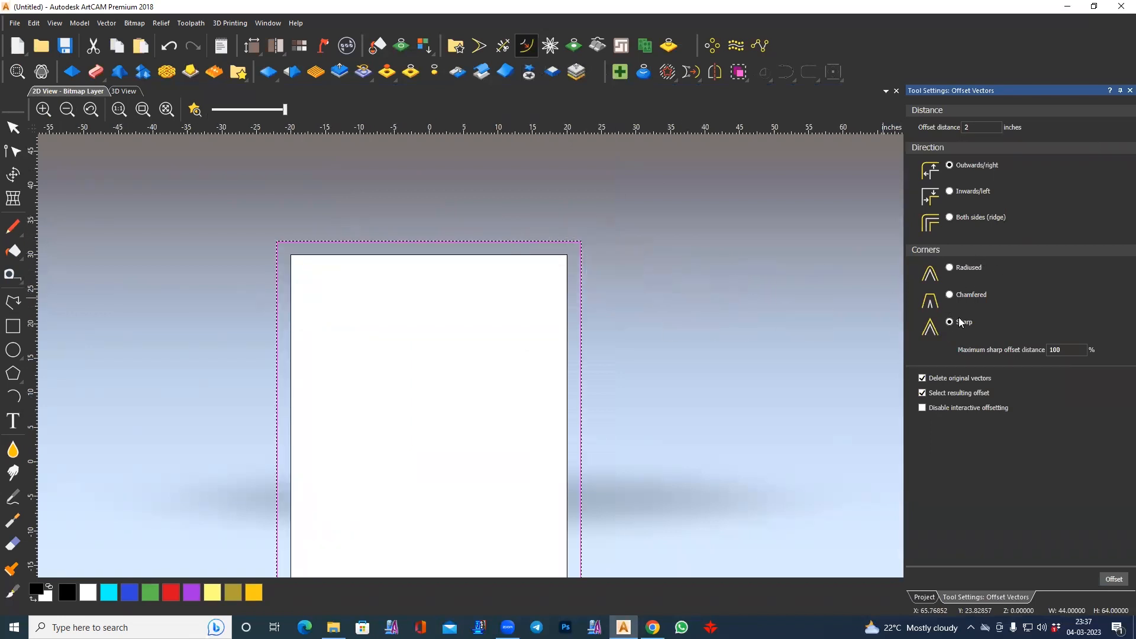
# - Offset the selected rectangle outwards by another 2 inches with radiused corners and inspect its upper-left corner
pyautogui.click(970, 270)
pyautogui.click(1112, 579)
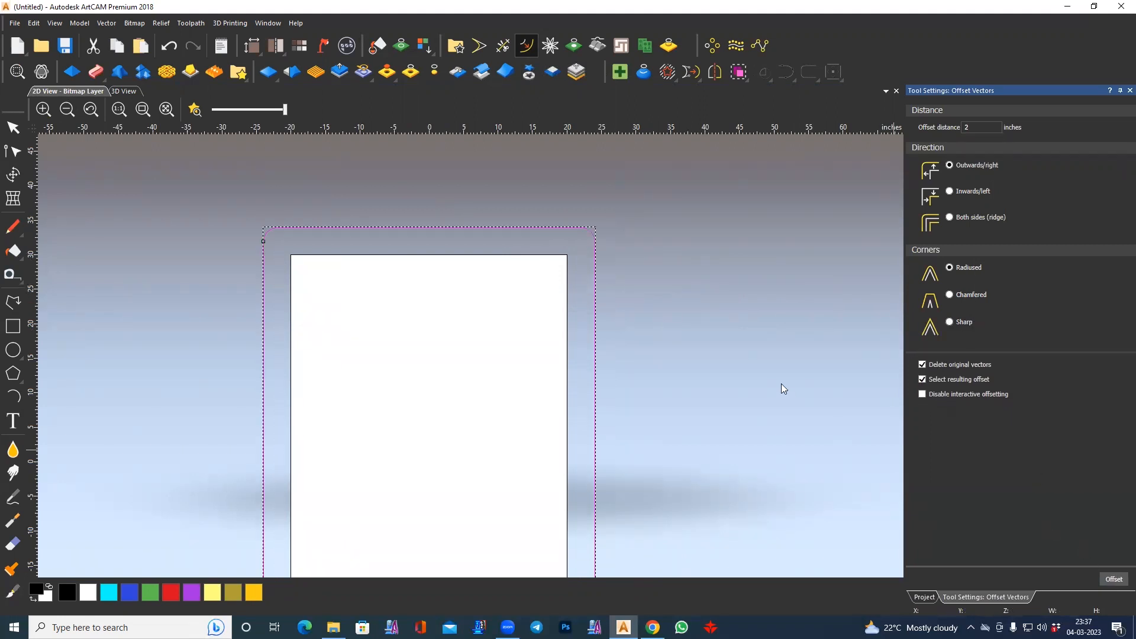
pyautogui.scroll(-1, 309, 228)
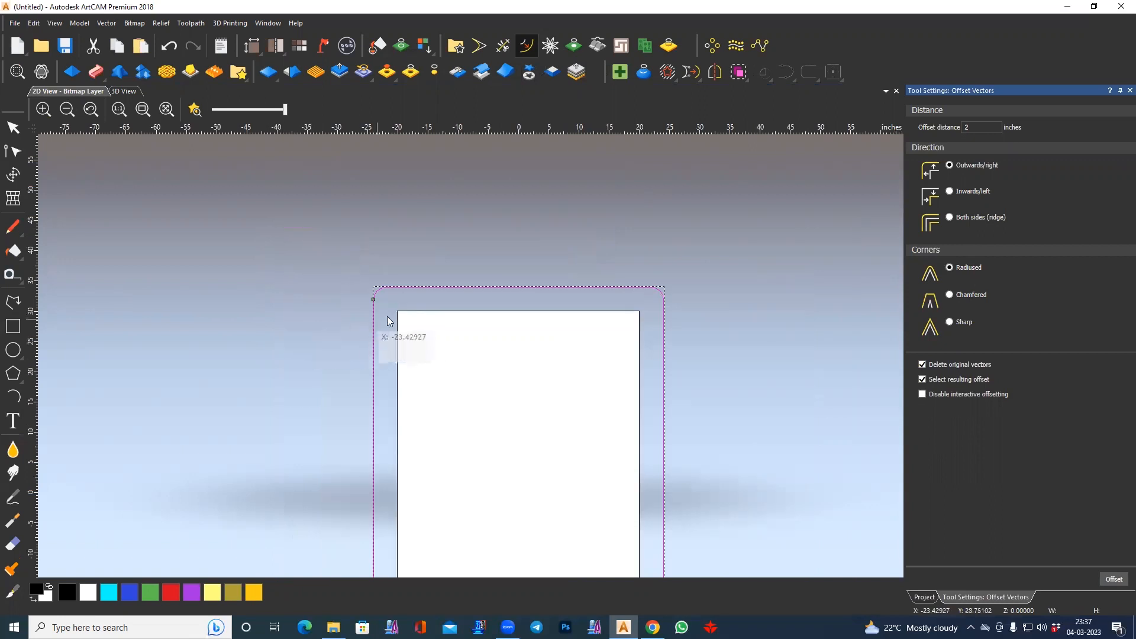
pyautogui.scroll(1, 388, 299)
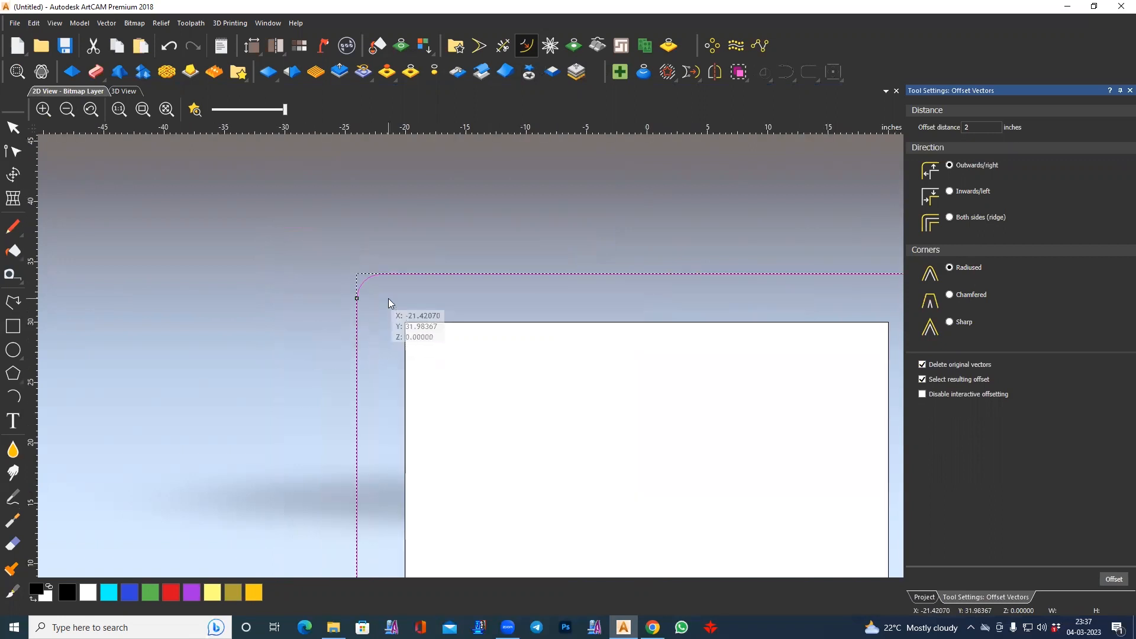
# - Try a further 2-inch outward offset with chamfered corners, and undo the chamfered and radiused offsets
pyautogui.click(969, 295)
pyautogui.click(1113, 580)
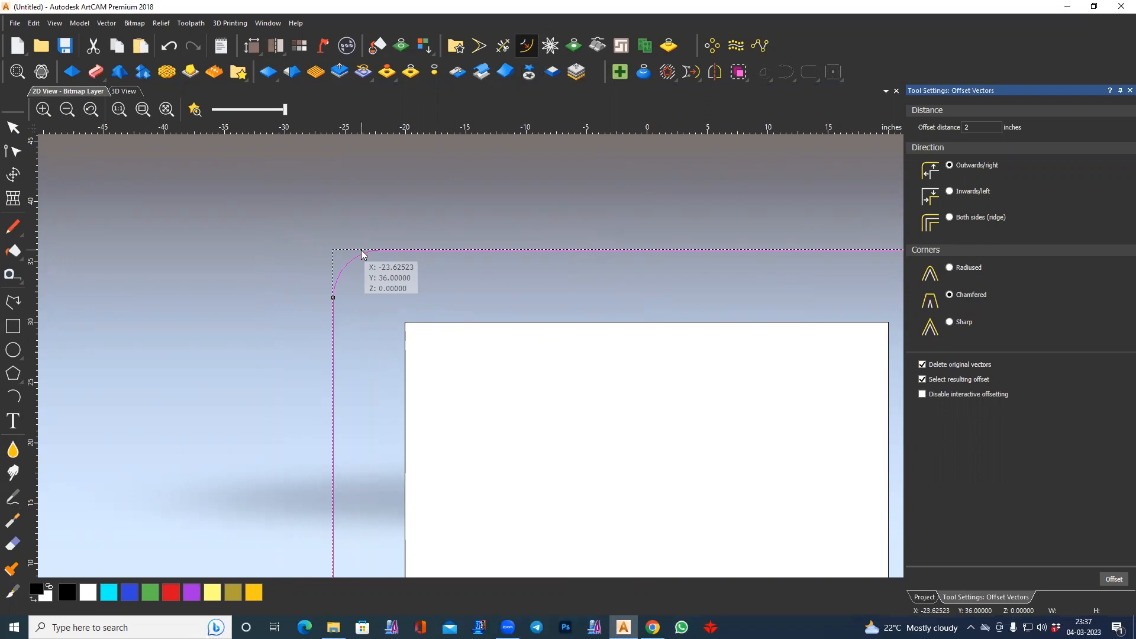
pyautogui.hotkey('ctrl', 'z')
pyautogui.hotkey('ctrl', 'z')
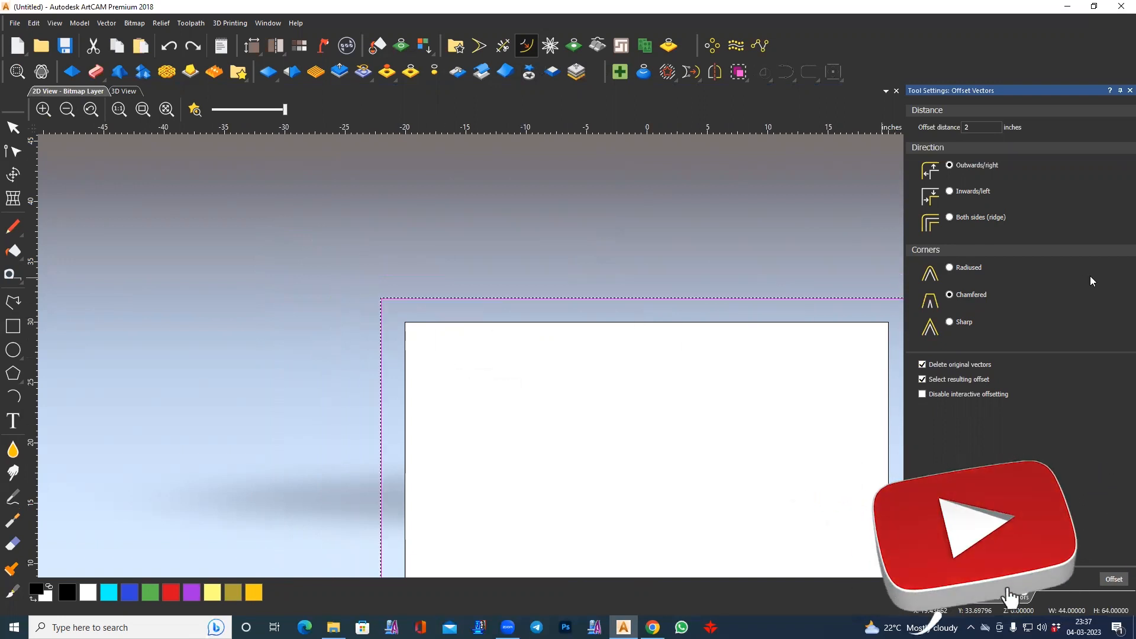
# - Try a 2-inch outward offset with chamfered corners and another with radiused corners, and undo both
pyautogui.click(1113, 579)
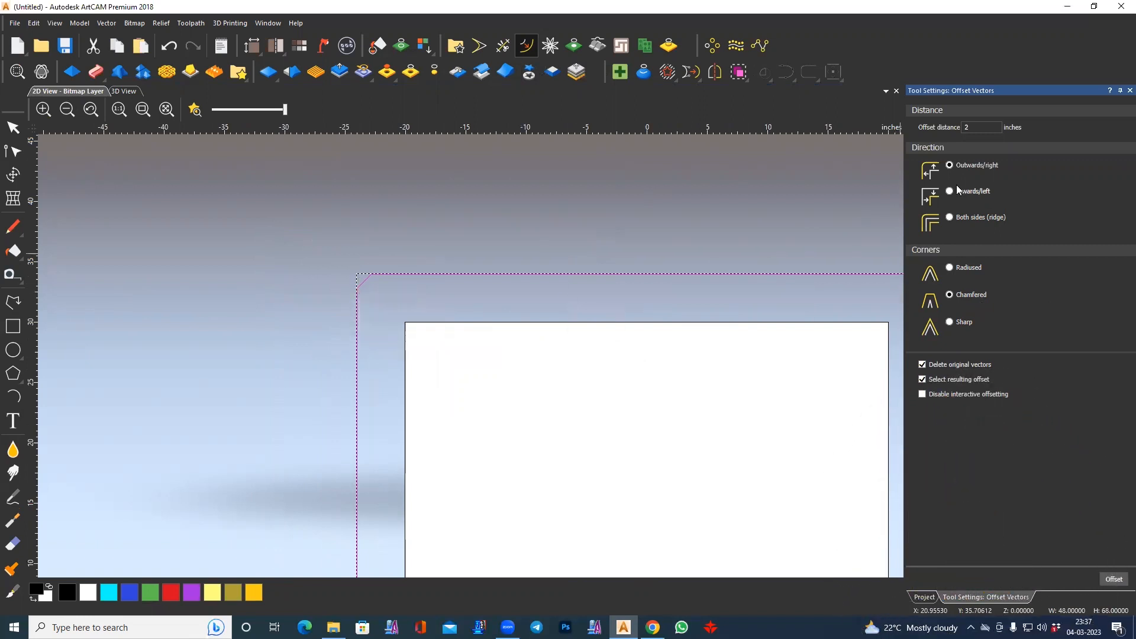
pyautogui.click(967, 269)
pyautogui.scroll(8, 355, 272)
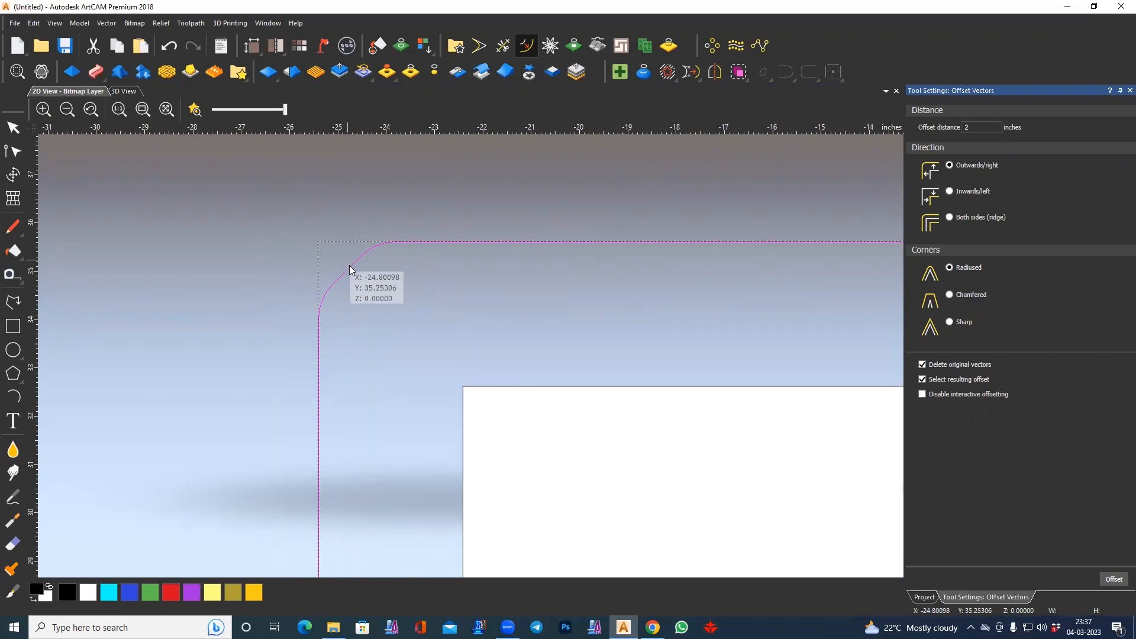
pyautogui.hotkey('ctrl', 'z')
pyautogui.hotkey('ctrl', 'z')
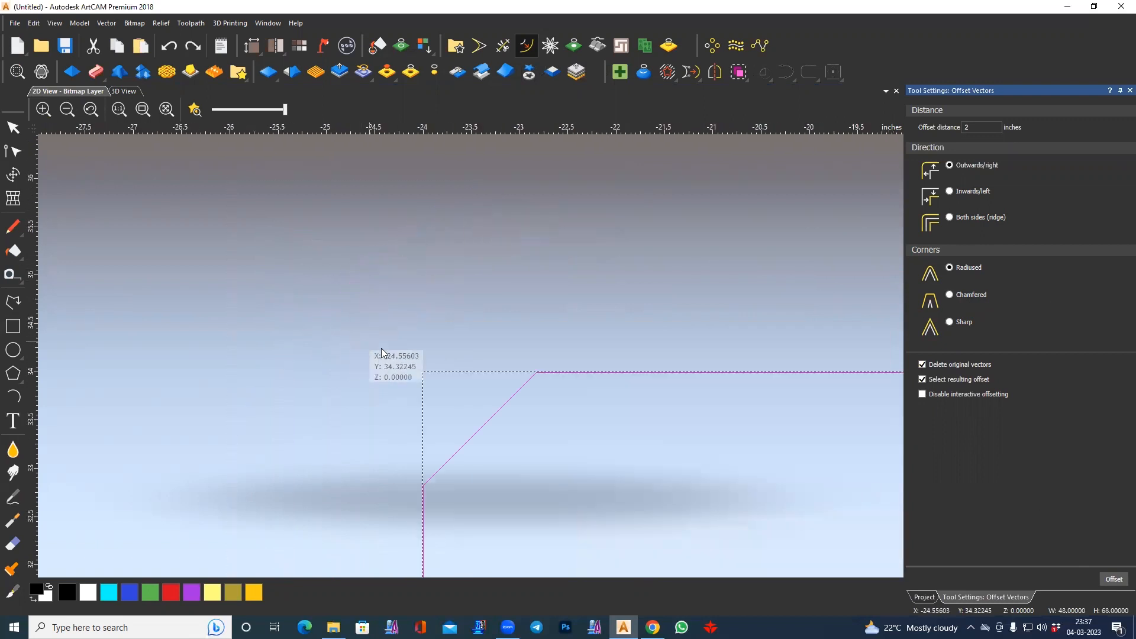
pyautogui.scroll(-5, 456, 362)
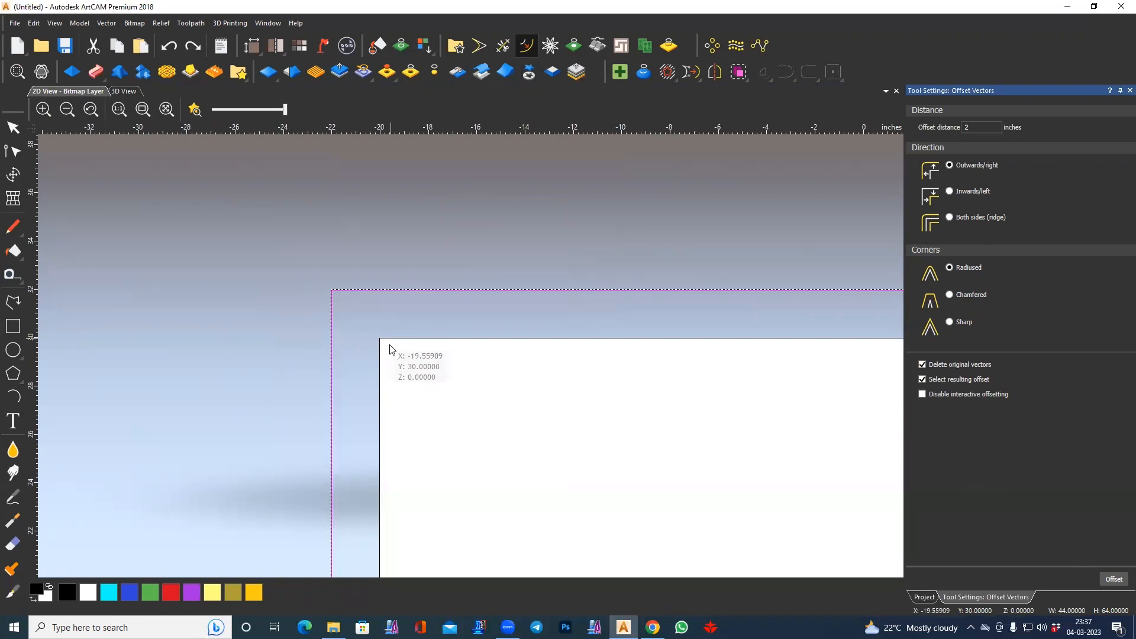
# - Undo the outward sharp offset, and offset the border rectangle inwards by 2 inches while keeping the original vector
pyautogui.hotkey('ctrl', 'z')
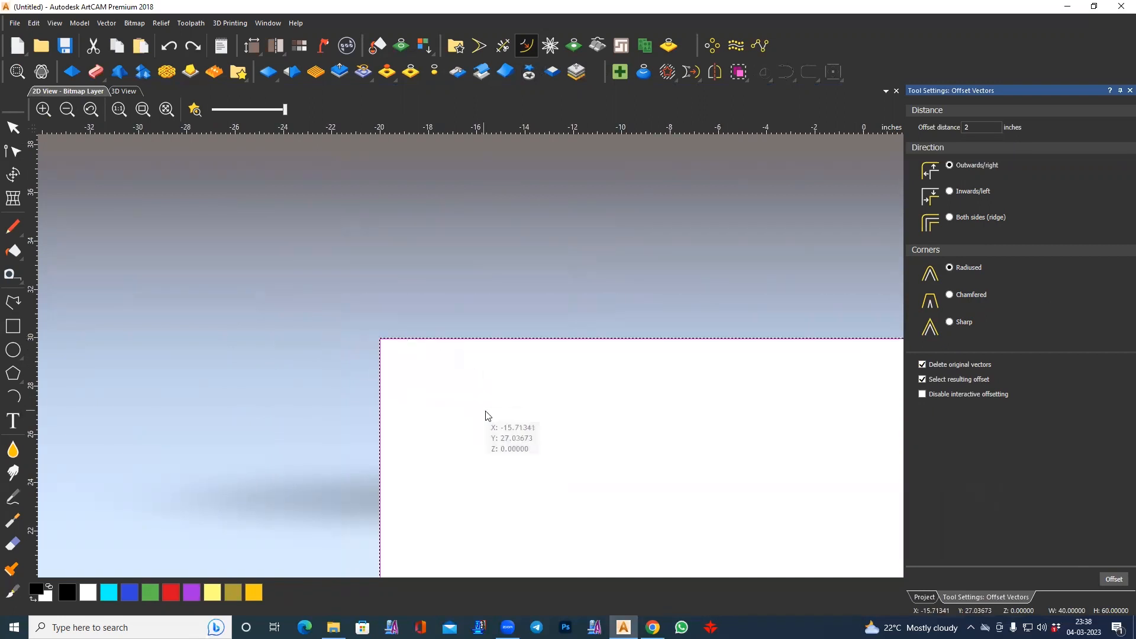
pyautogui.moveTo(485, 414); pyautogui.dragTo(427, 366, button='middle')
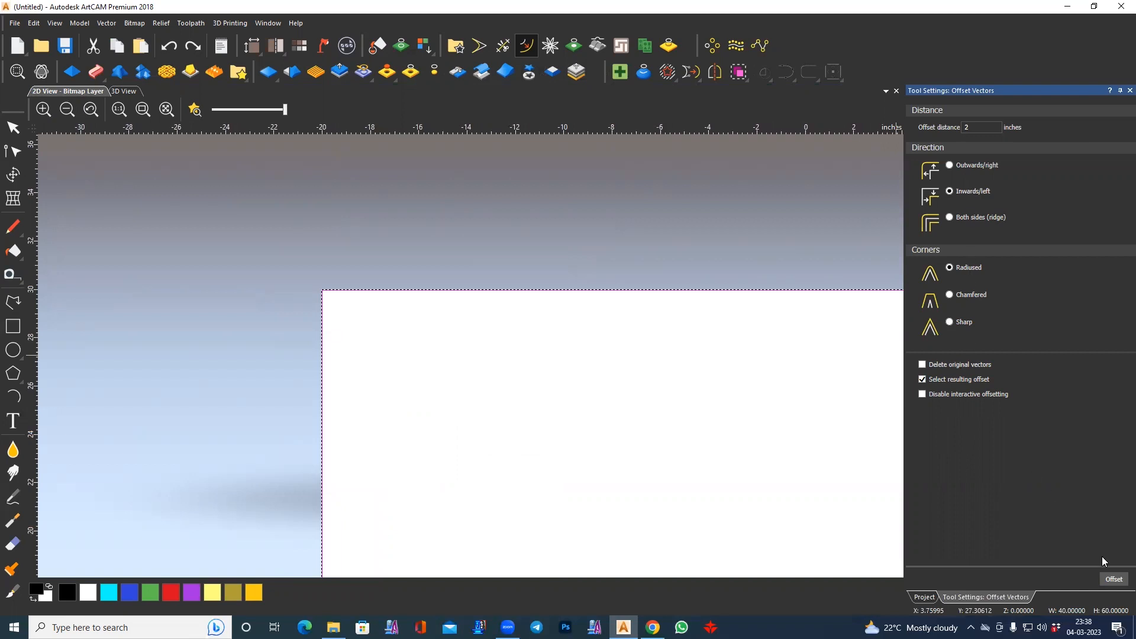
pyautogui.click(1115, 580)
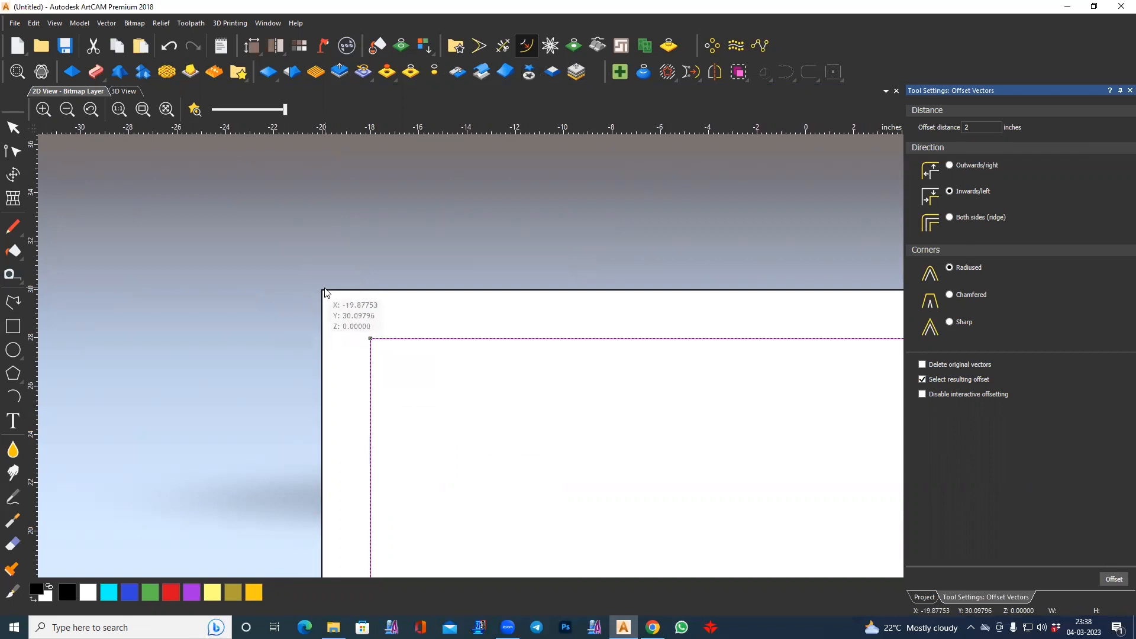
# - Try an outward radiused offset of about 1.5 inches on the border and a both-sides offset on the inner rectangle, and undo both
pyautogui.moveTo(332, 291); pyautogui.dragTo(290, 284)
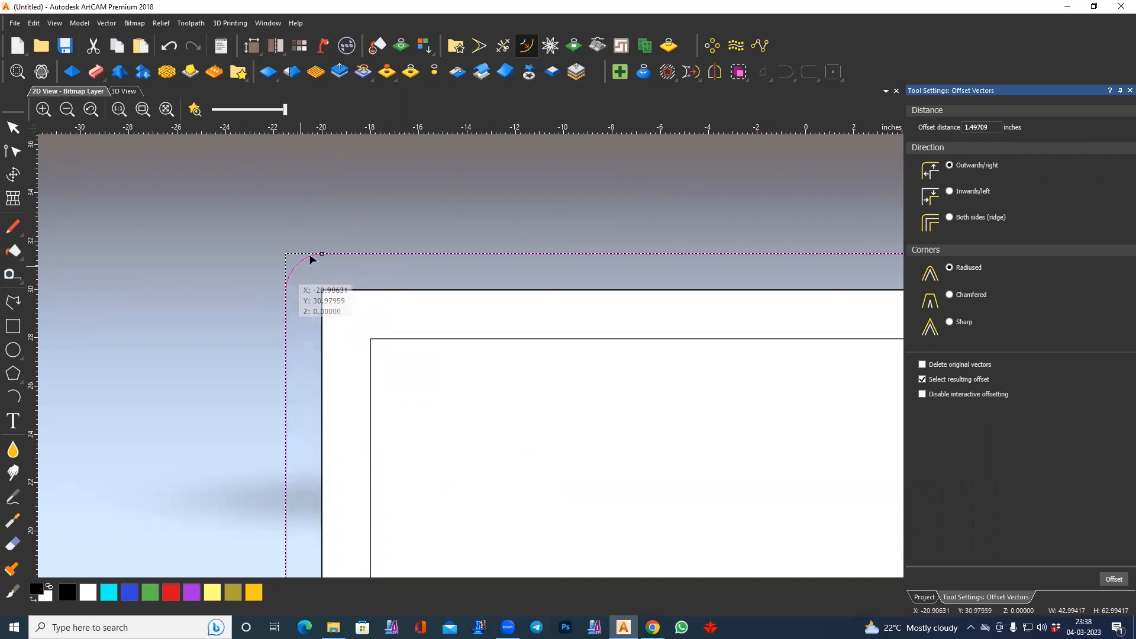
pyautogui.hotkey('ctrl', 'z')
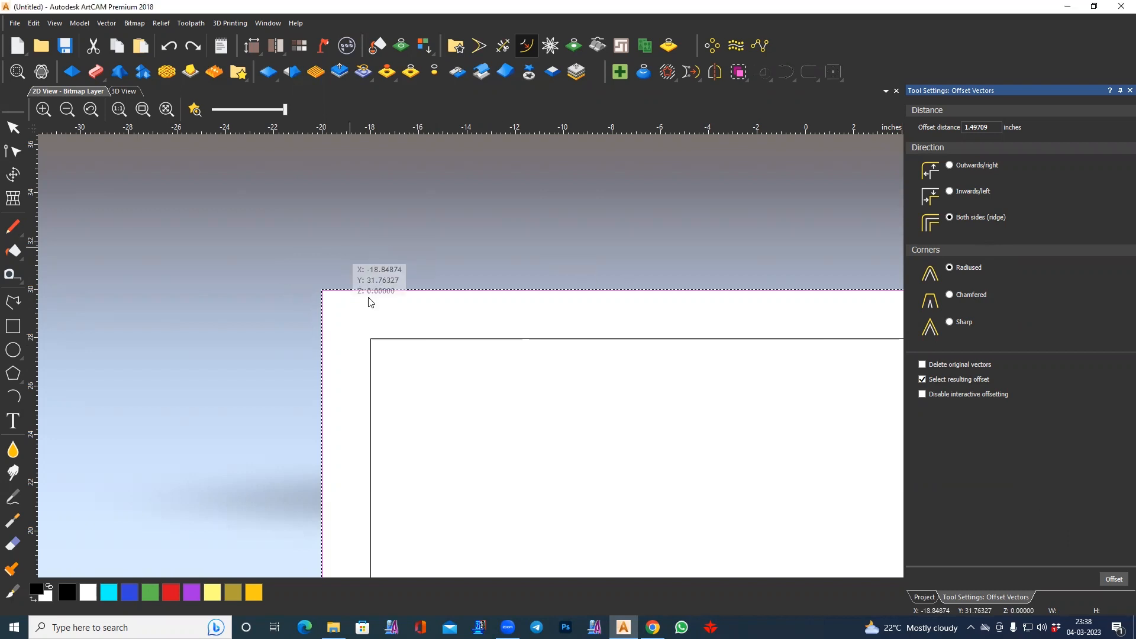
pyautogui.click(394, 339)
pyautogui.click(1115, 582)
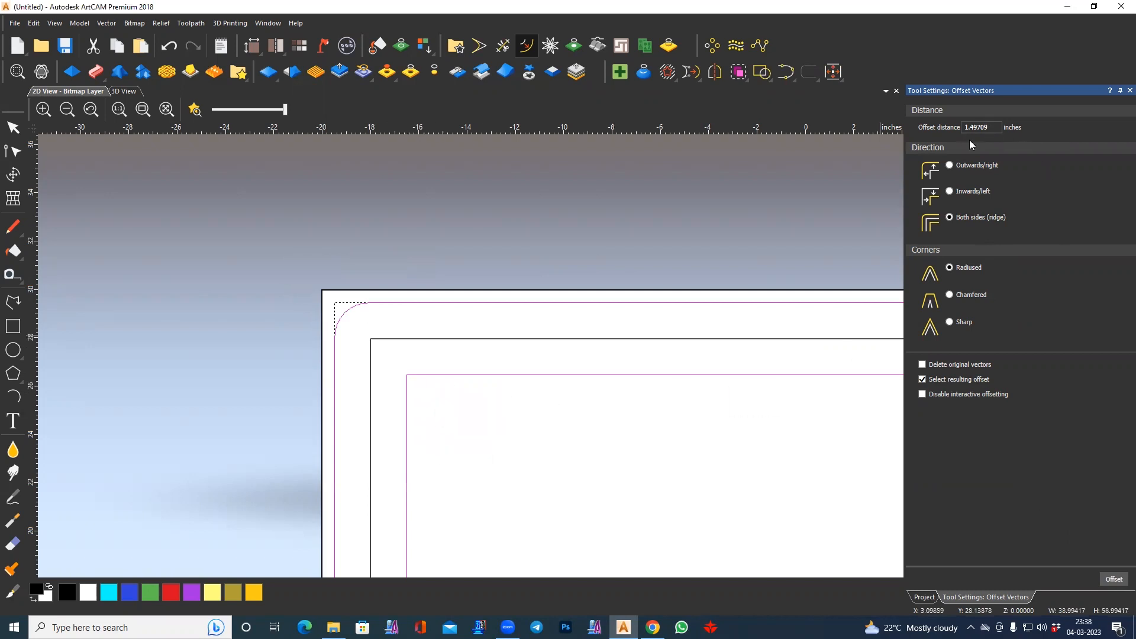
pyautogui.hotkey('ctrl', 'z')
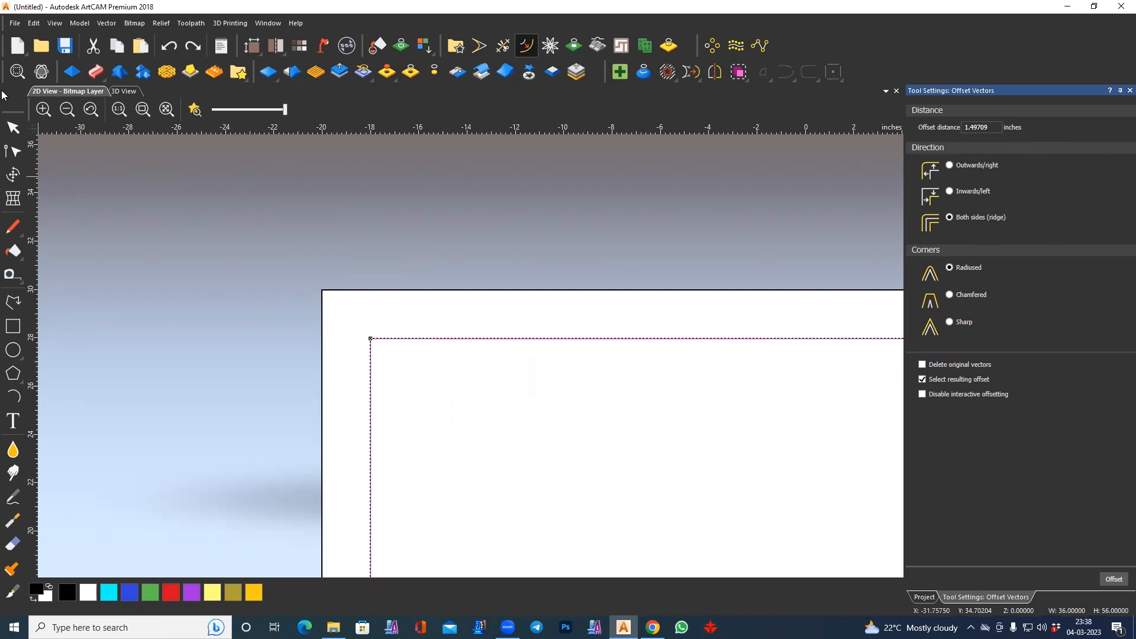
pyautogui.click(13, 128)
pyautogui.click(223, 332)
# - Create a 2 by 2 inch square just inside the inner border's upper-left corner
pyautogui.scroll(-2, 602, 448)
pyautogui.moveTo(591, 500); pyautogui.dragTo(554, 361, button='middle')
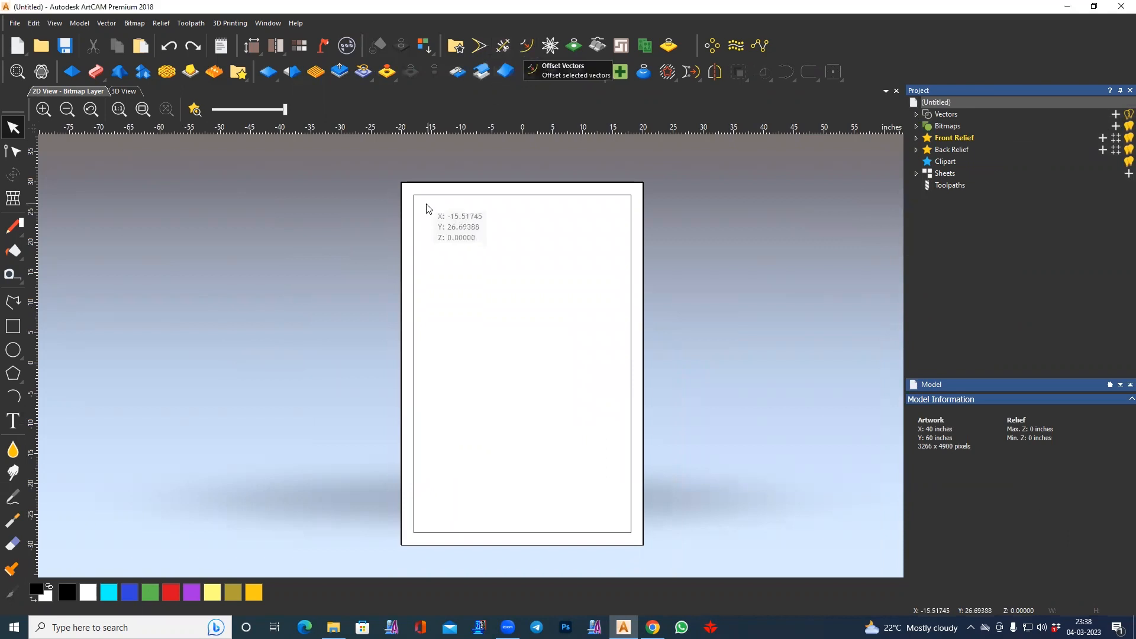
pyautogui.scroll(2, 426, 211)
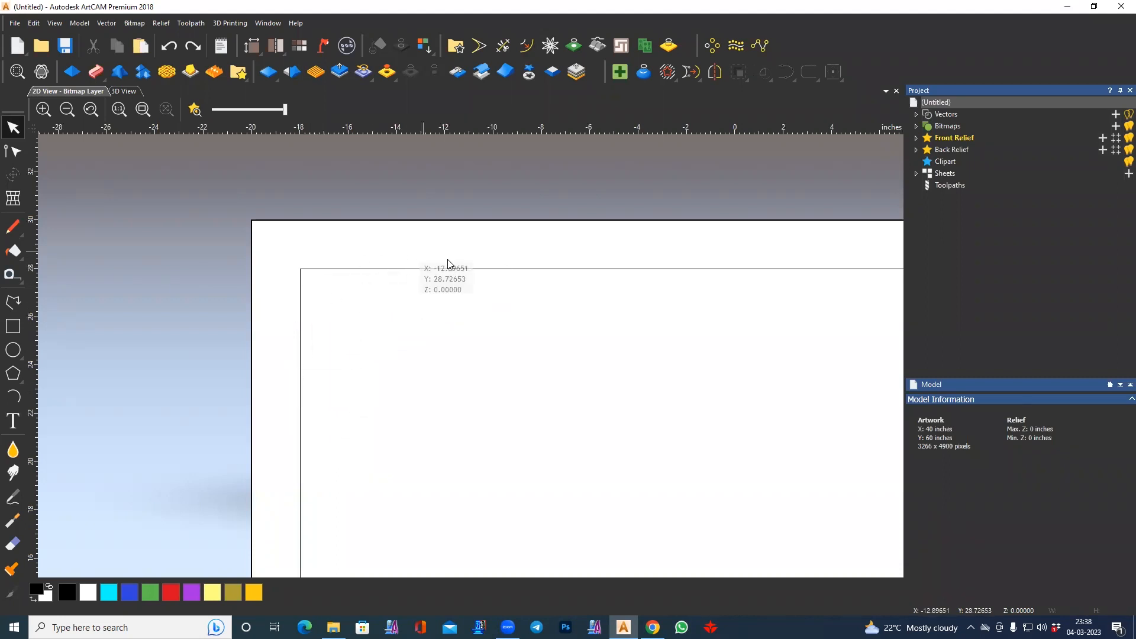
pyautogui.click(13, 326)
pyautogui.moveTo(300, 270); pyautogui.dragTo(403, 381)
pyautogui.write('22')
pyautogui.press('BackSpace')
pyautogui.write('2')
pyautogui.press('Return')
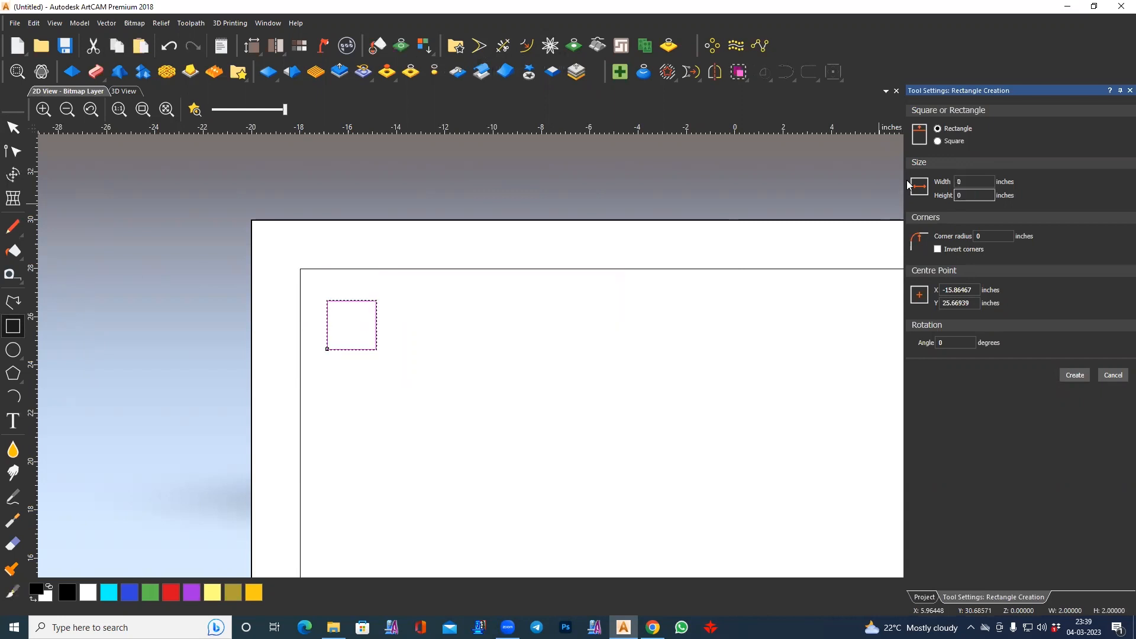
pyautogui.click(13, 128)
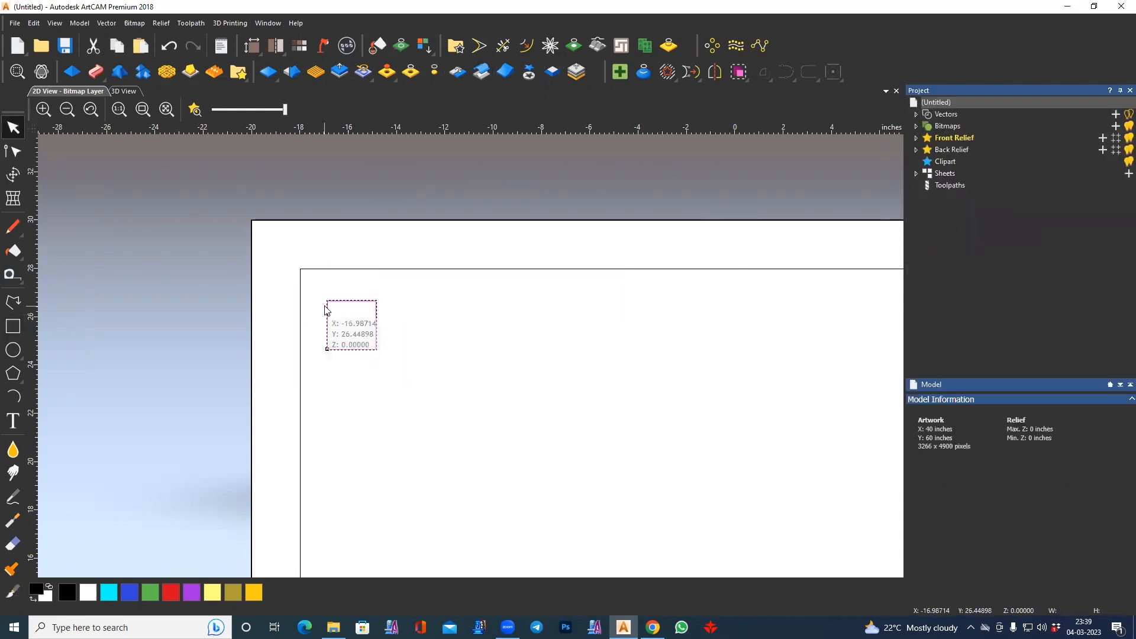
# - Check the snapping options and move the 2-inch square so its upper-left corner snaps onto the inner border's upper-left corner
pyautogui.moveTo(326, 300)
pyautogui.mouseDown()
pyautogui.moveTo(300, 269)
pyautogui.moveTo(321, 285)
pyautogui.mouseUp()
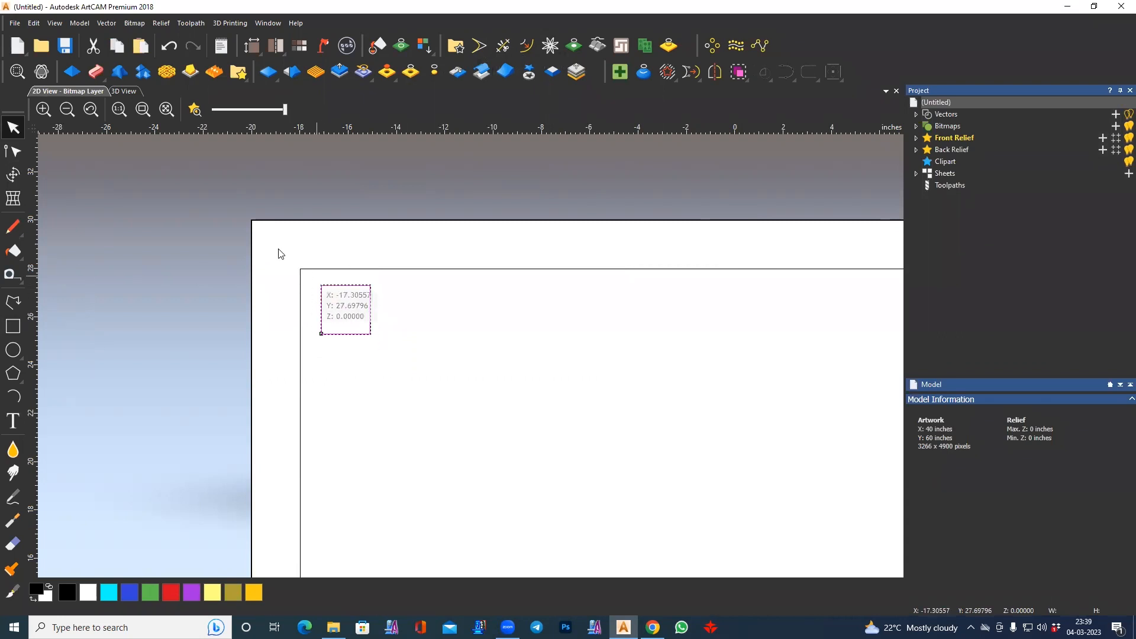
pyautogui.click(54, 23)
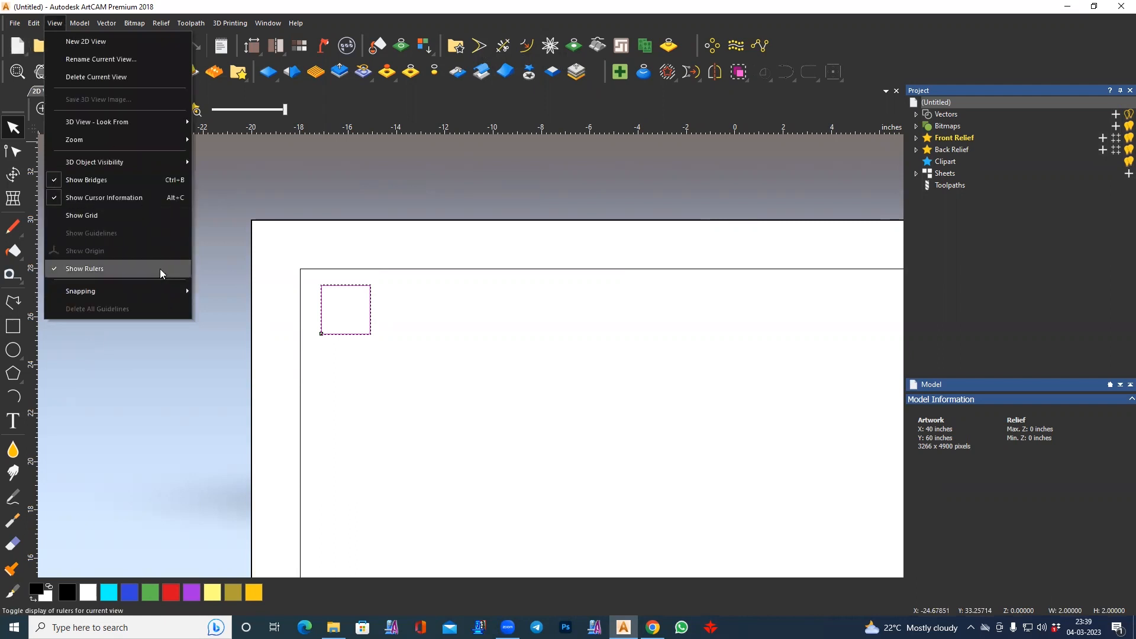
pyautogui.moveTo(147, 296)
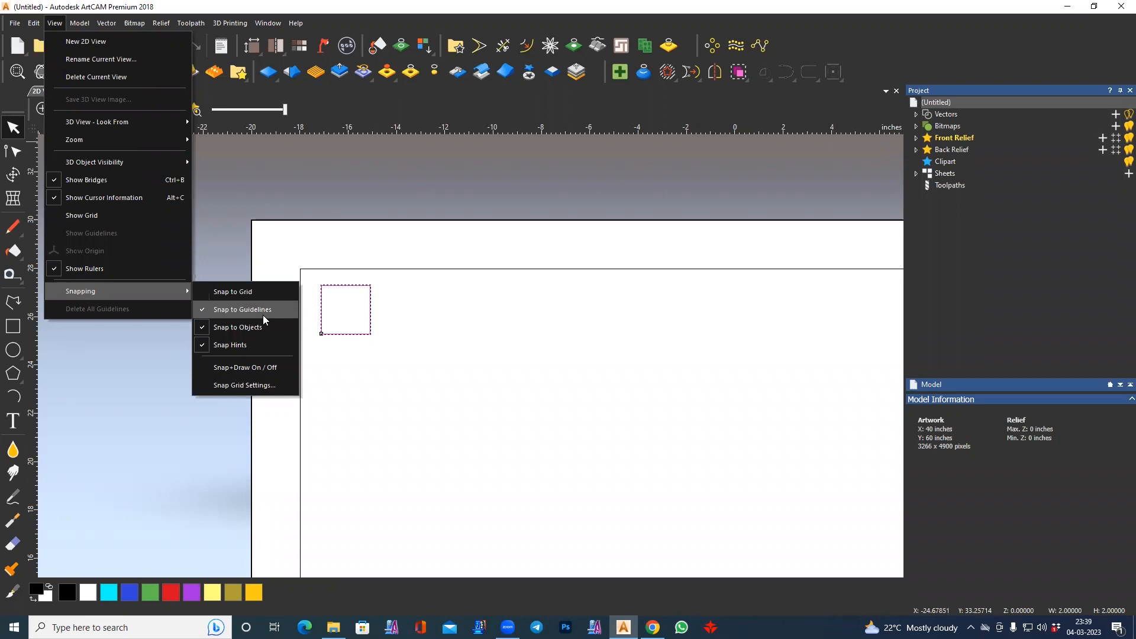
pyautogui.click(464, 359)
pyautogui.moveTo(308, 277); pyautogui.dragTo(392, 375)
pyautogui.moveTo(321, 287); pyautogui.dragTo(297, 267)
# - Fillet the inner border's upper-left corner with a 2-inch radius arc and inspect its nodes
pyautogui.click(368, 269)
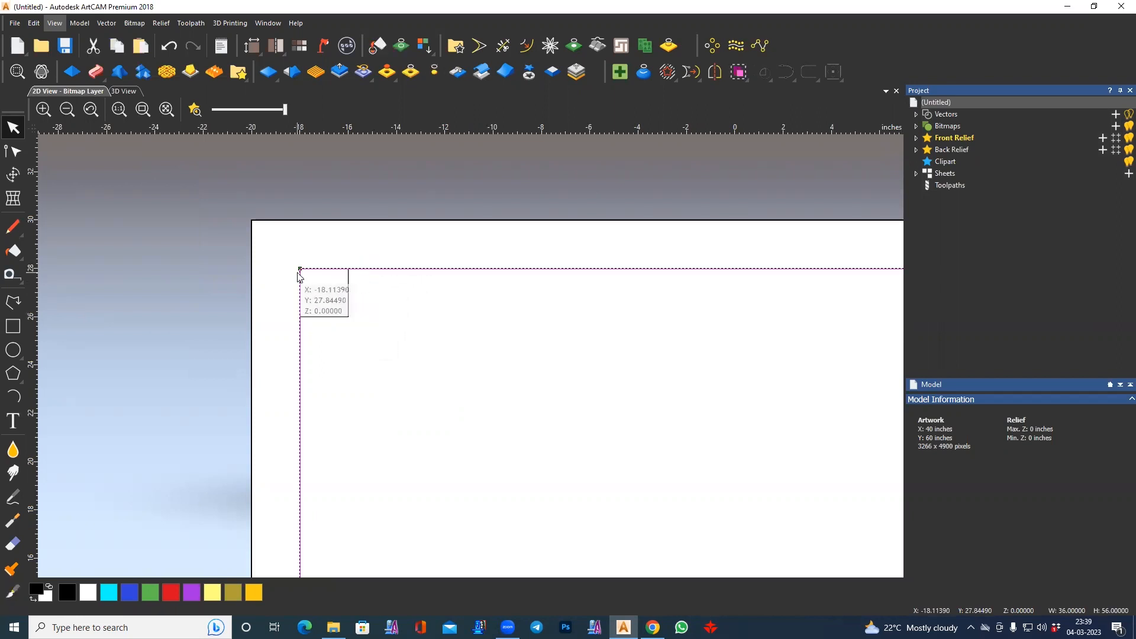
pyautogui.click(475, 49)
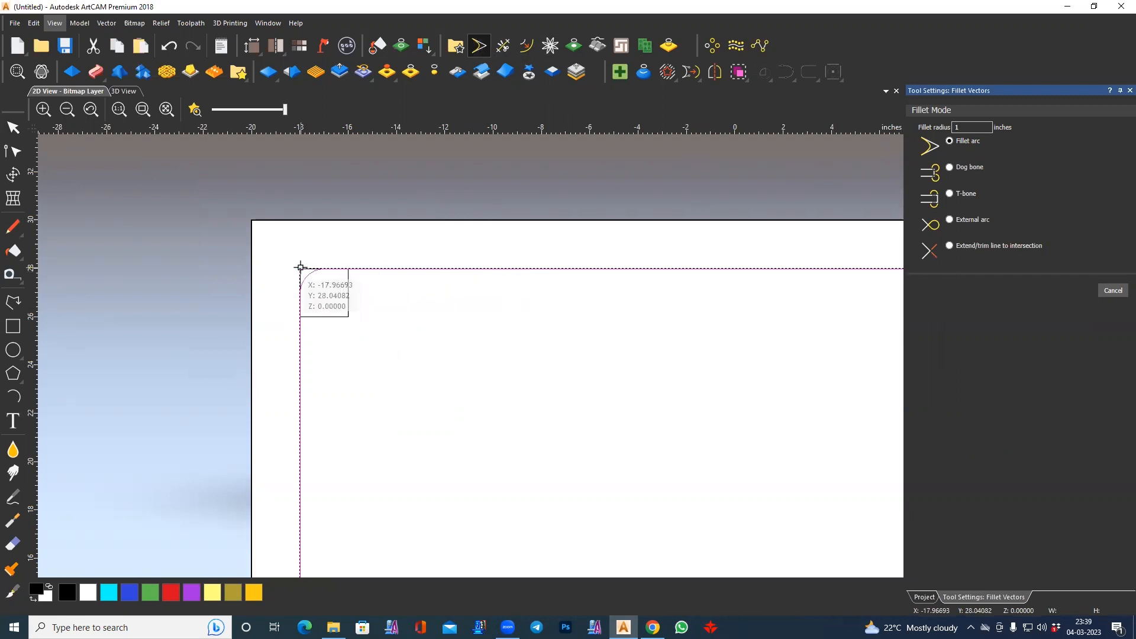
pyautogui.hotkey('ctrl', 'z')
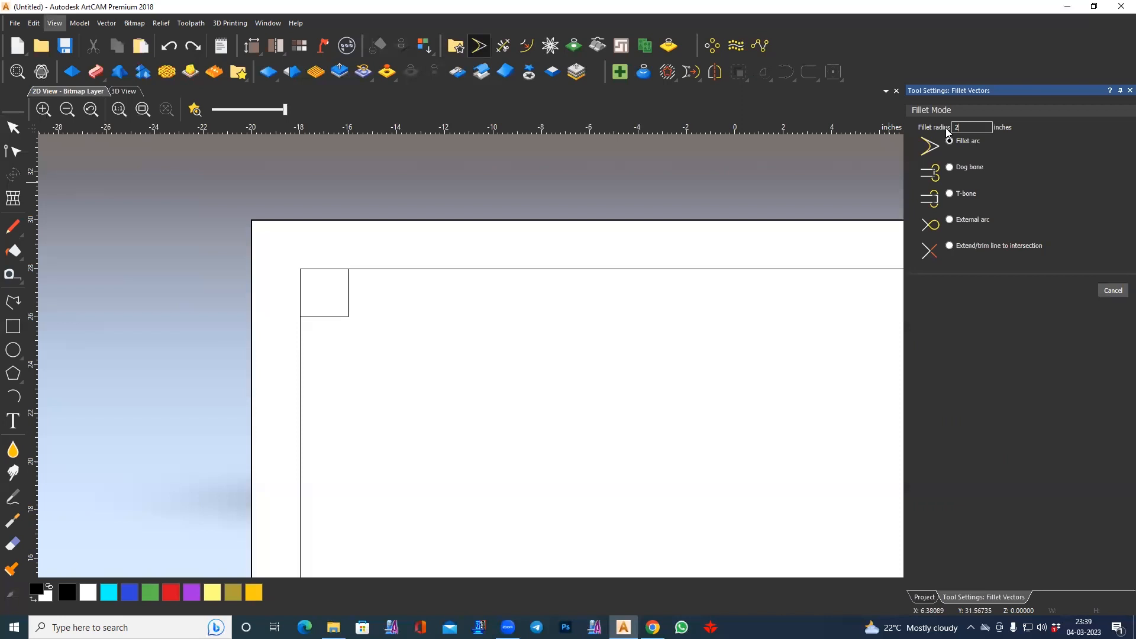
pyautogui.click(300, 269)
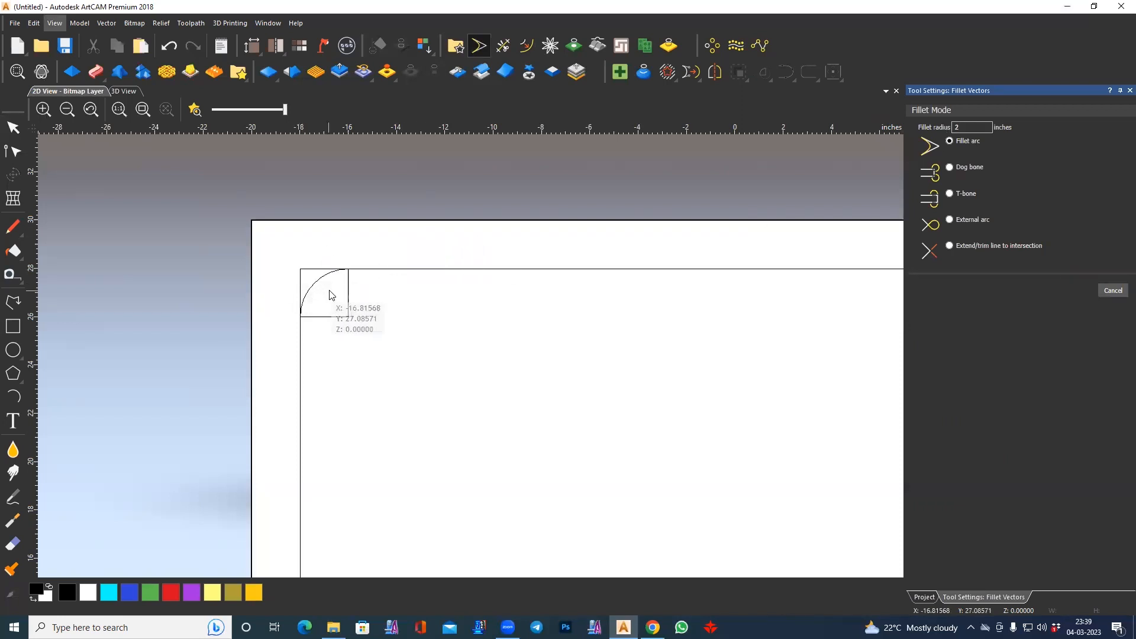
pyautogui.scroll(3, 330, 296)
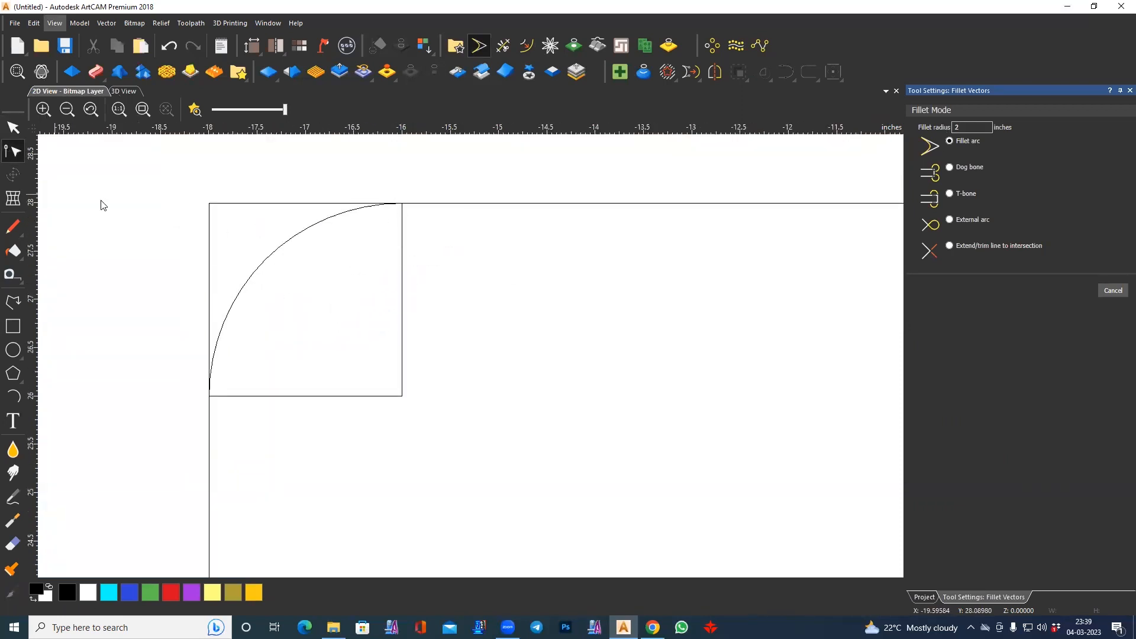
pyautogui.press('Escape')
pyautogui.click(432, 204)
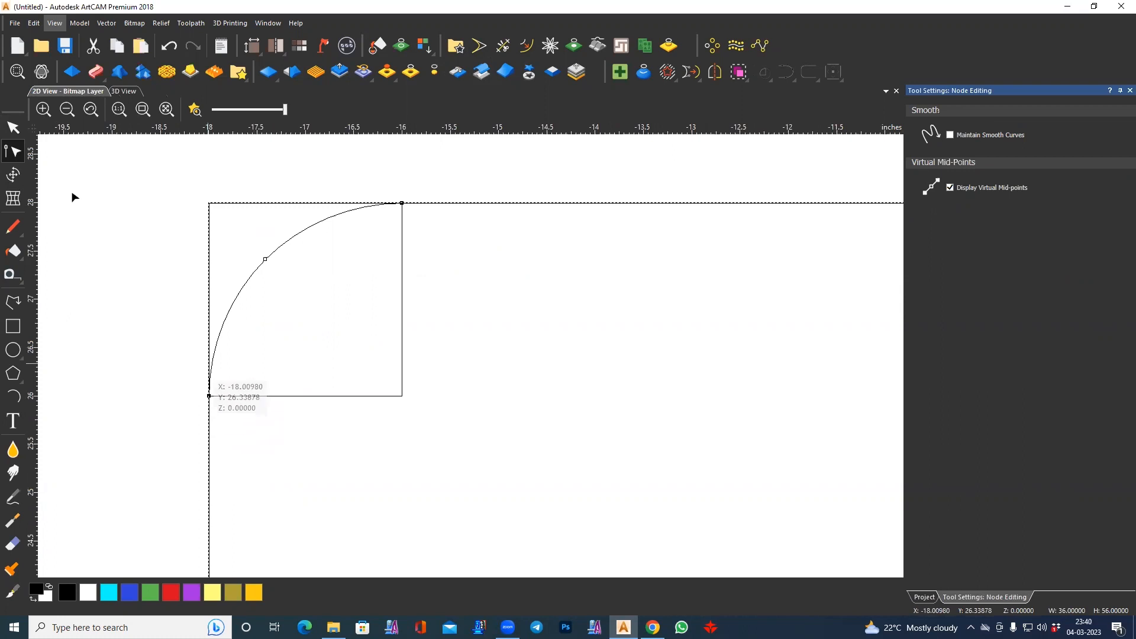
# - Delete the 2-inch reference square from the inner border's upper-left corner
pyautogui.click(13, 128)
pyautogui.click(426, 396)
pyautogui.click(403, 396)
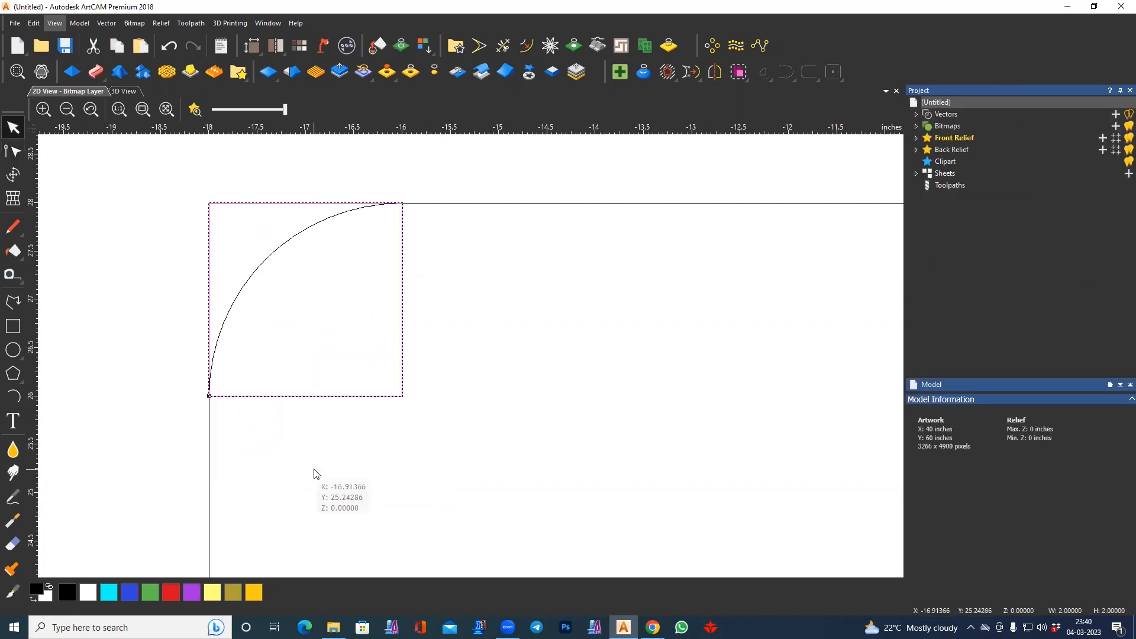
pyautogui.press('Delete')
# - Fillet the remaining three corners of the inner border with the same 2-inch radius
pyautogui.scroll(-7, 426, 423)
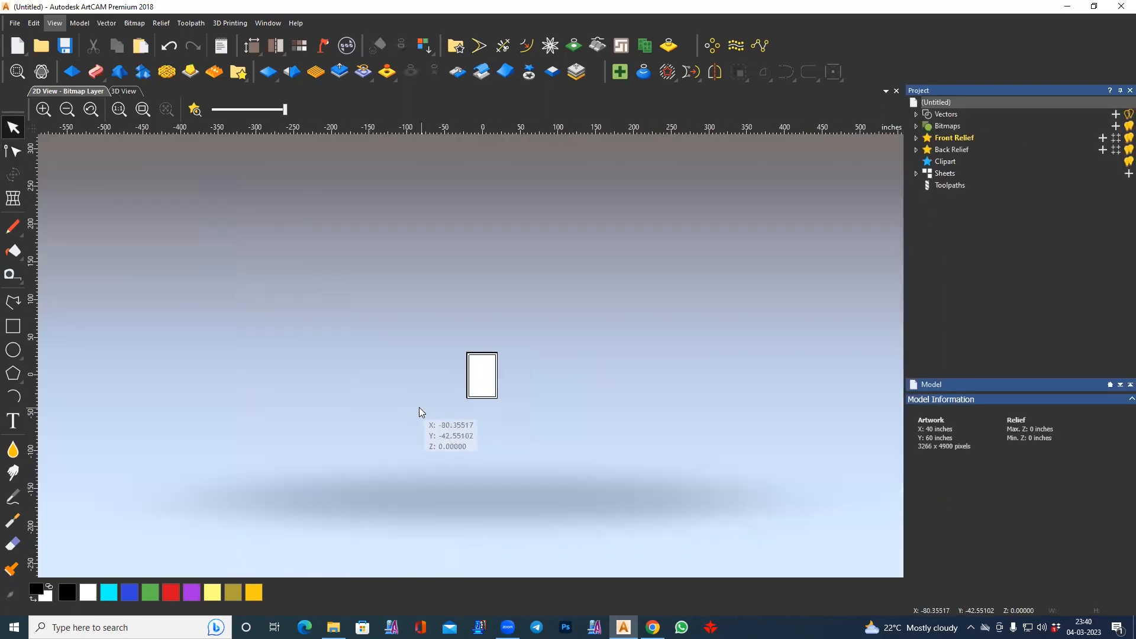
pyautogui.scroll(3, 510, 361)
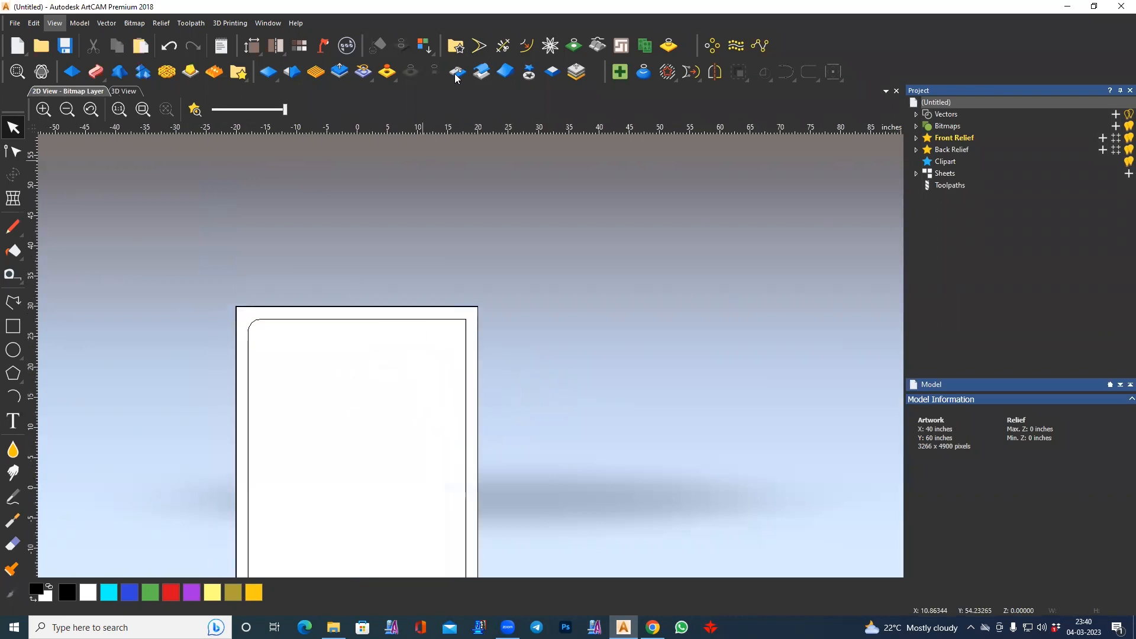
pyautogui.click(479, 46)
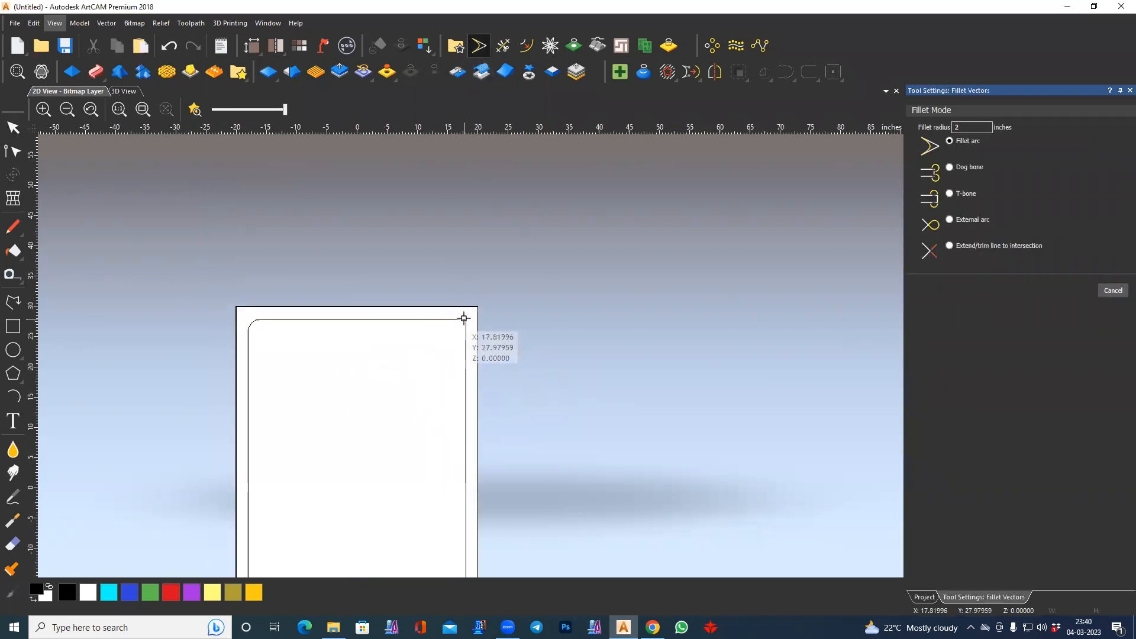
pyautogui.moveTo(422, 417); pyautogui.dragTo(425, 251, button='middle')
pyautogui.moveTo(424, 345); pyautogui.dragTo(435, 351, button='middle')
pyautogui.click(477, 498)
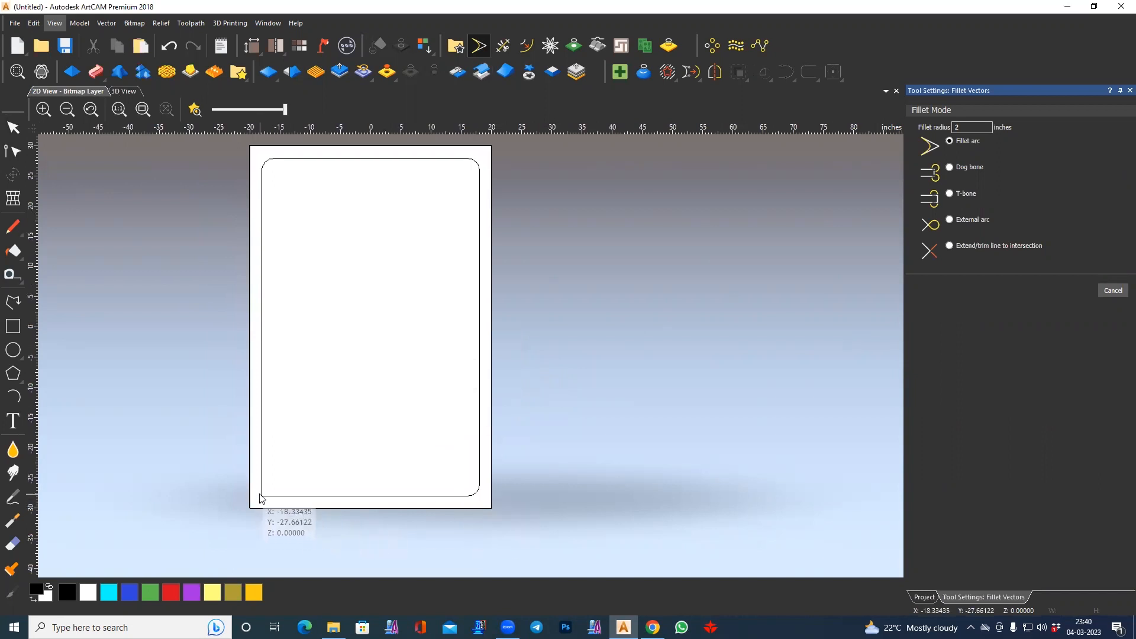
# - Create a rectangle about 16.3 by 17.8 inches near the panel's centre with a 2-inch corner radius and inverted corners
pyautogui.moveTo(343, 402); pyautogui.dragTo(365, 459, button='middle')
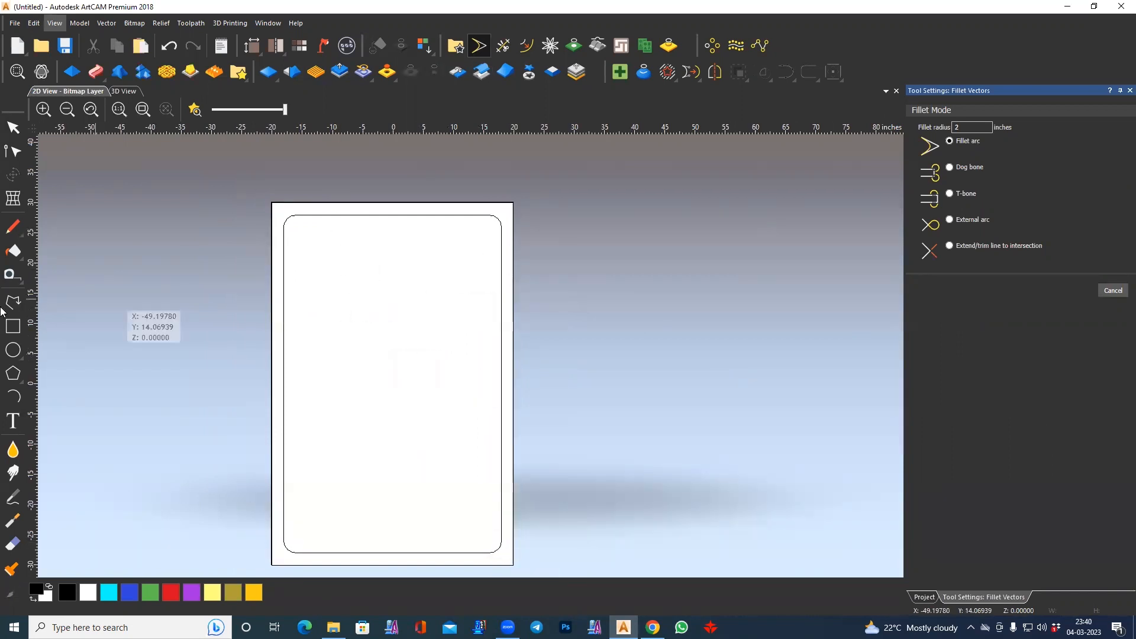
pyautogui.click(15, 329)
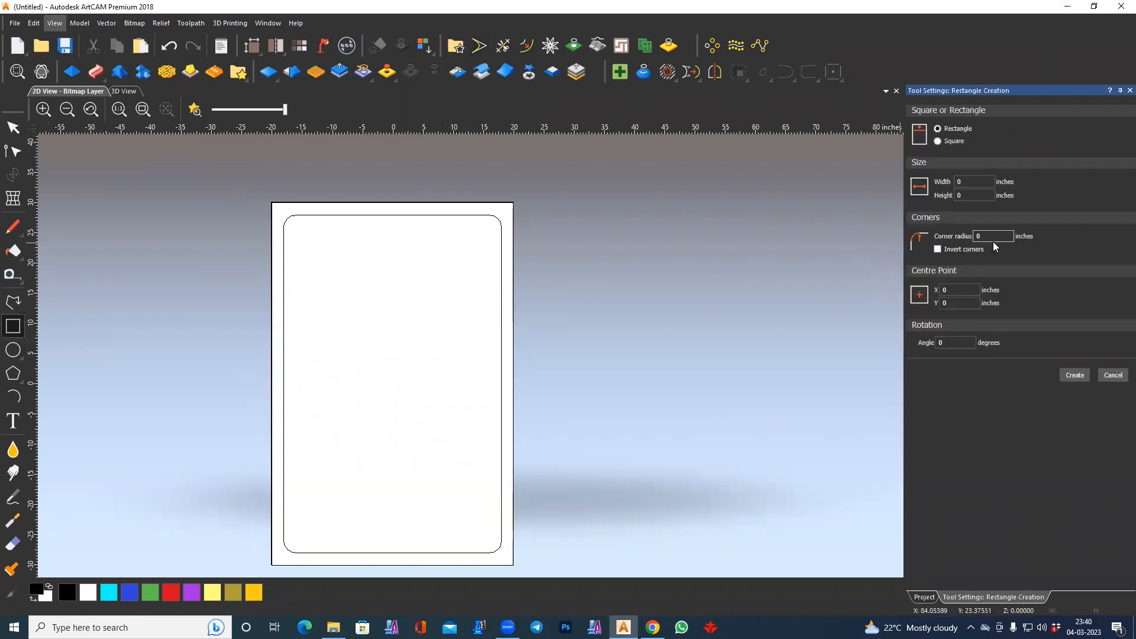
pyautogui.moveTo(342, 313); pyautogui.dragTo(440, 422)
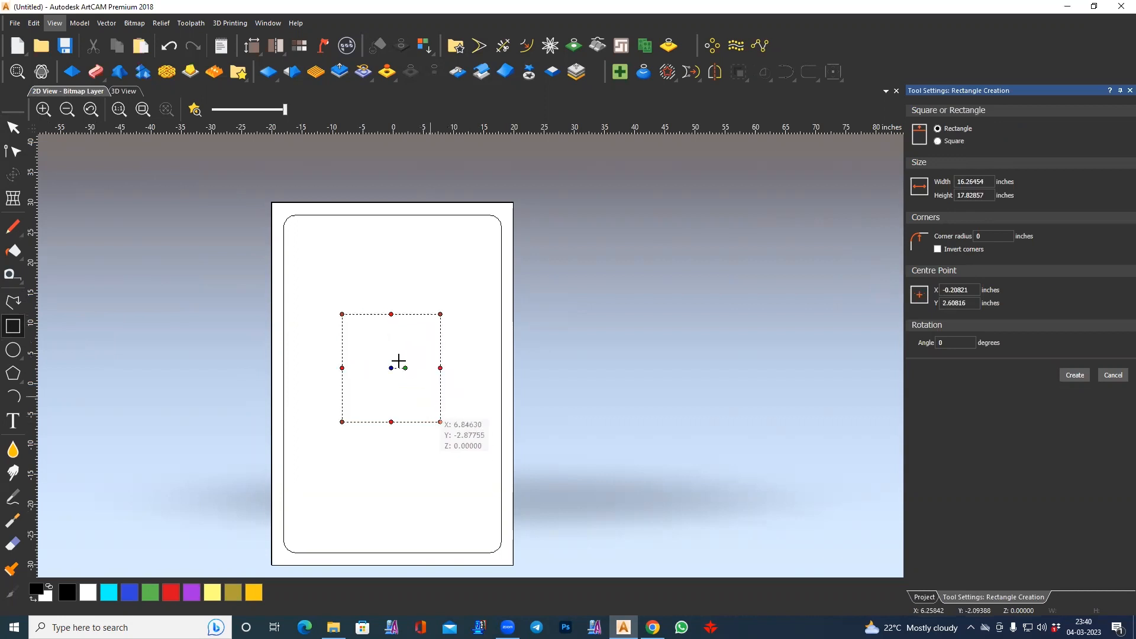
pyautogui.click(954, 252)
pyautogui.moveTo(985, 237); pyautogui.dragTo(964, 241)
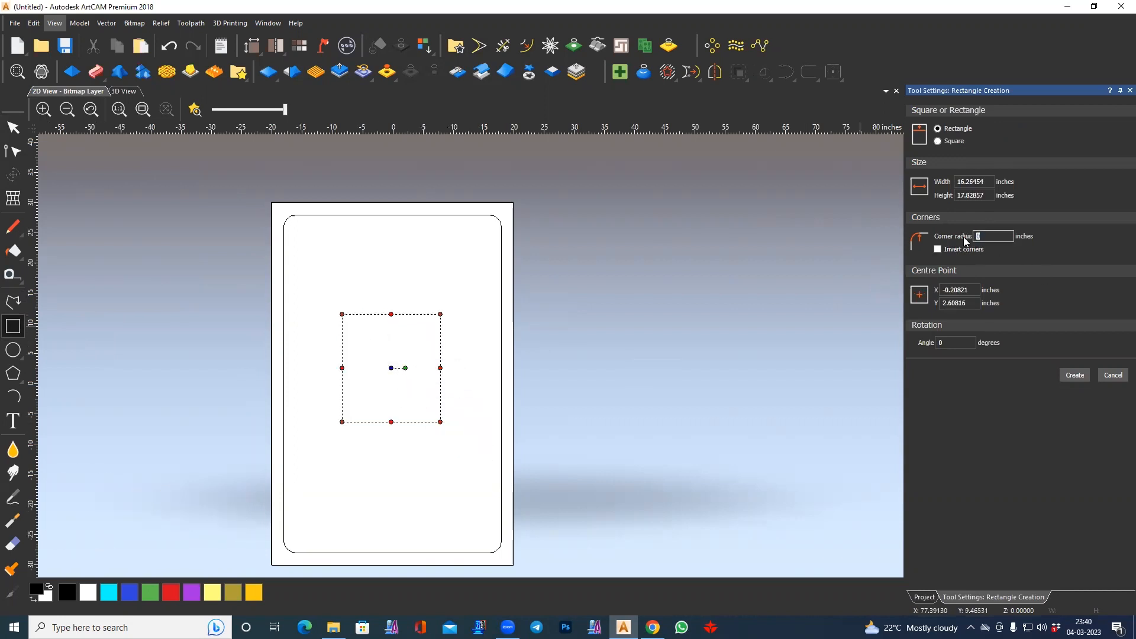
pyautogui.write('2')
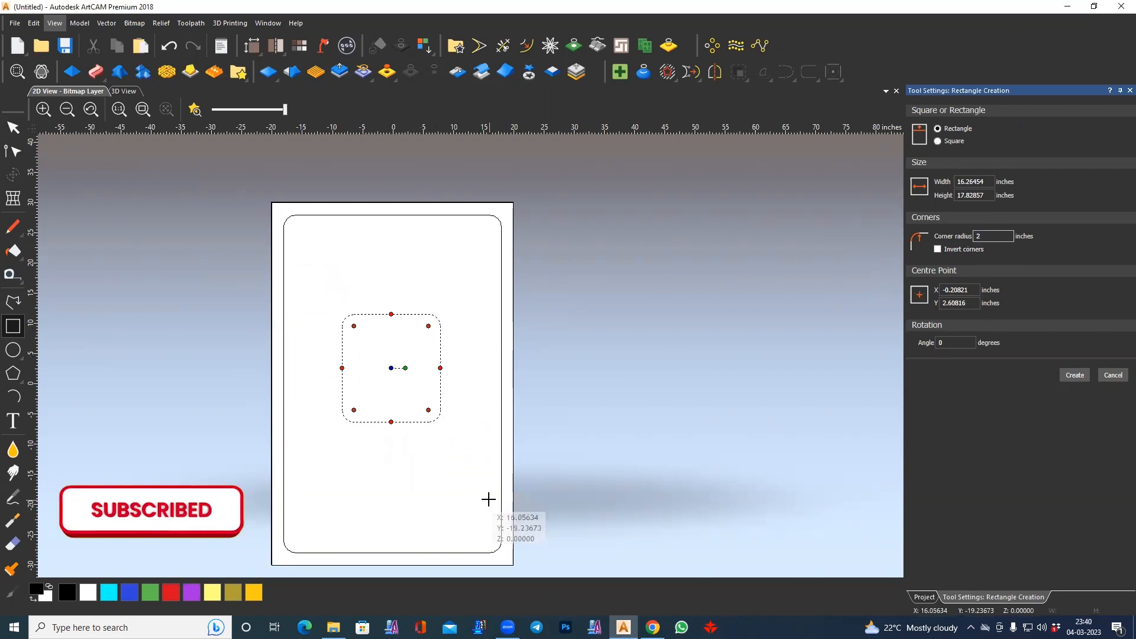
pyautogui.click(960, 250)
pyautogui.scroll(2, 338, 342)
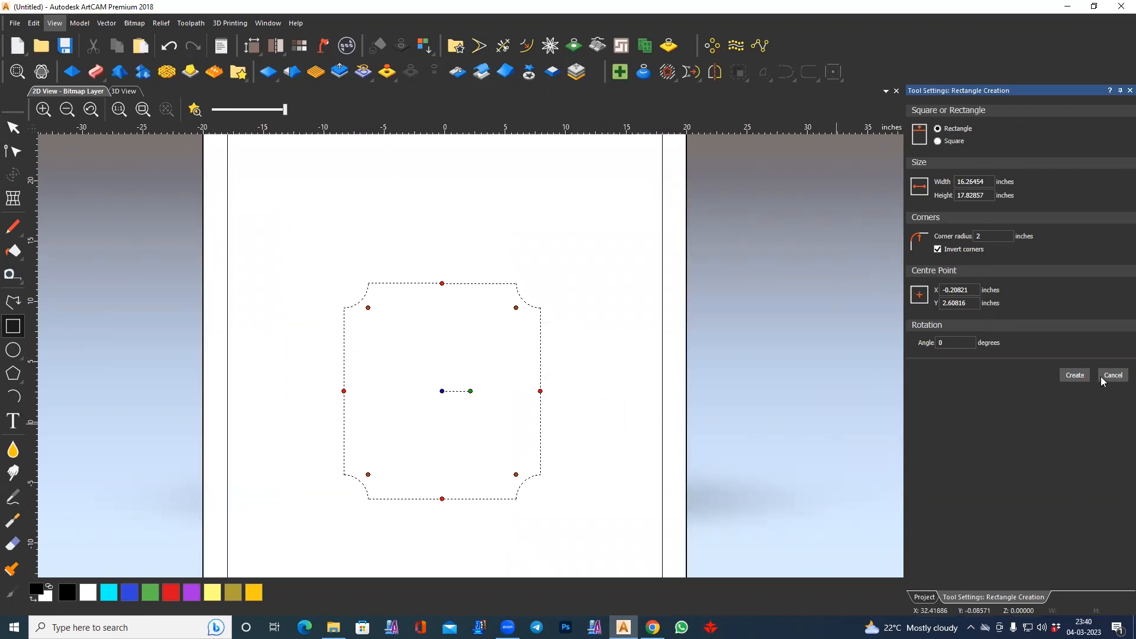
pyautogui.click(1075, 375)
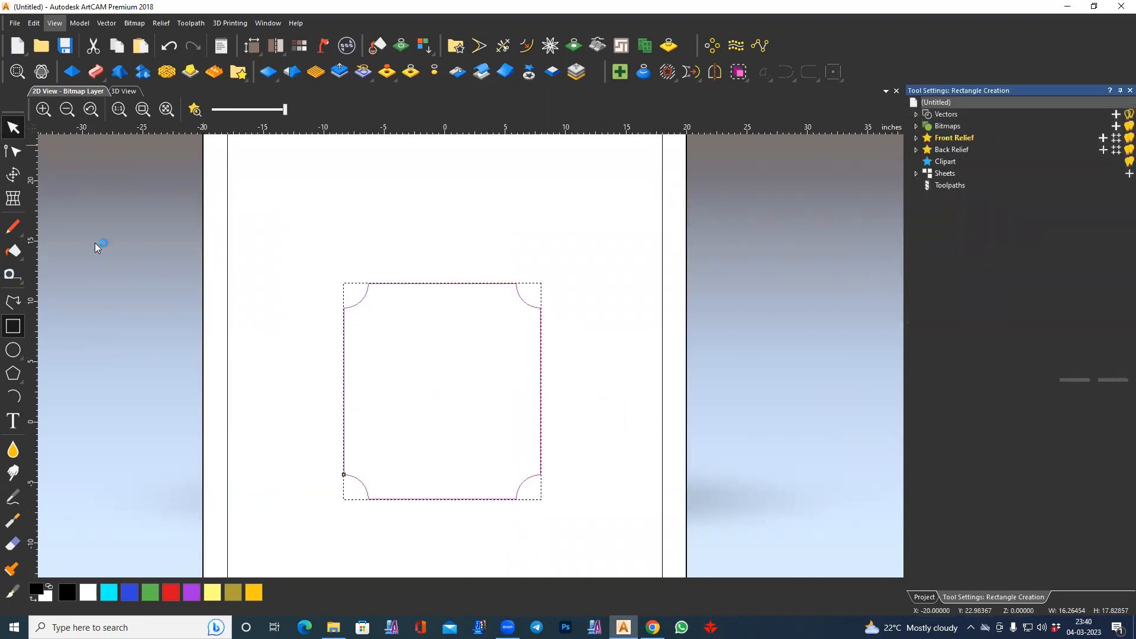
# - Delete the inverted-corner rectangle from inside the rounded inner border
pyautogui.click(330, 284)
pyautogui.moveTo(325, 241); pyautogui.dragTo(550, 550)
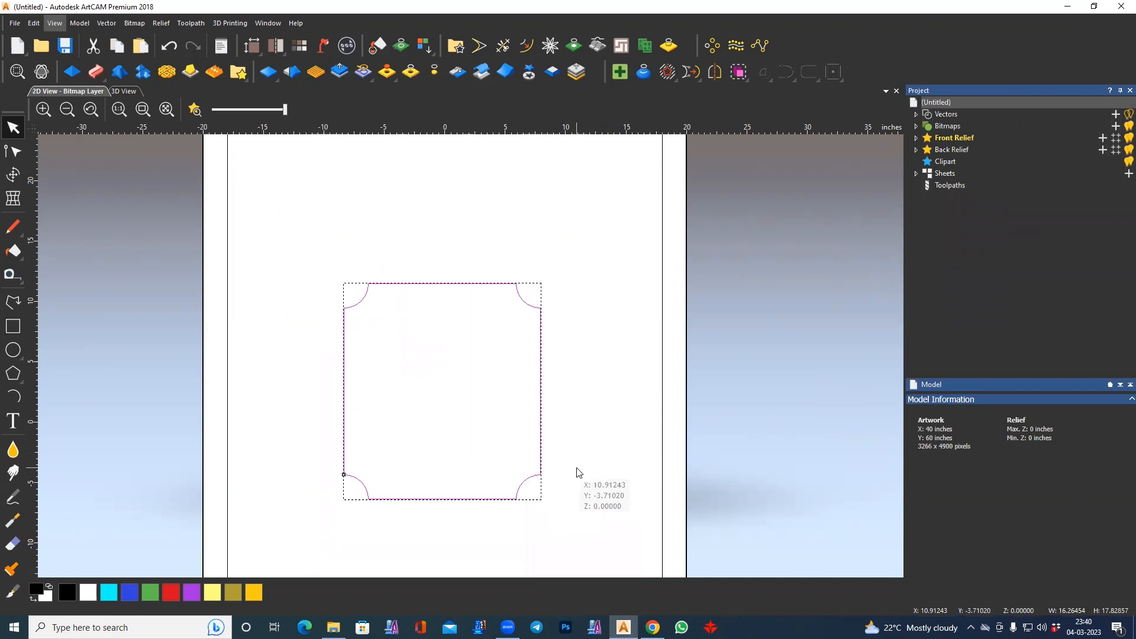
pyautogui.press('Delete')
pyautogui.scroll(-1, 307, 320)
pyautogui.moveTo(374, 313); pyautogui.dragTo(349, 288, button='middle')
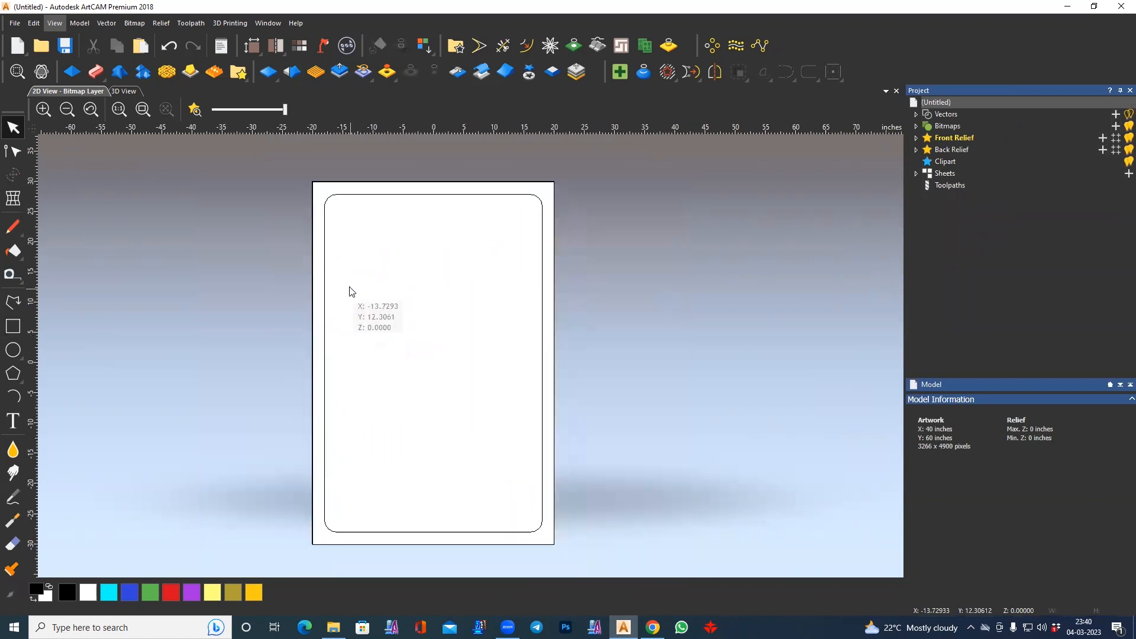
# - Try trimming the upper edge of the rounded inner border with Trim Vectors and undo the trim
pyautogui.click(396, 207)
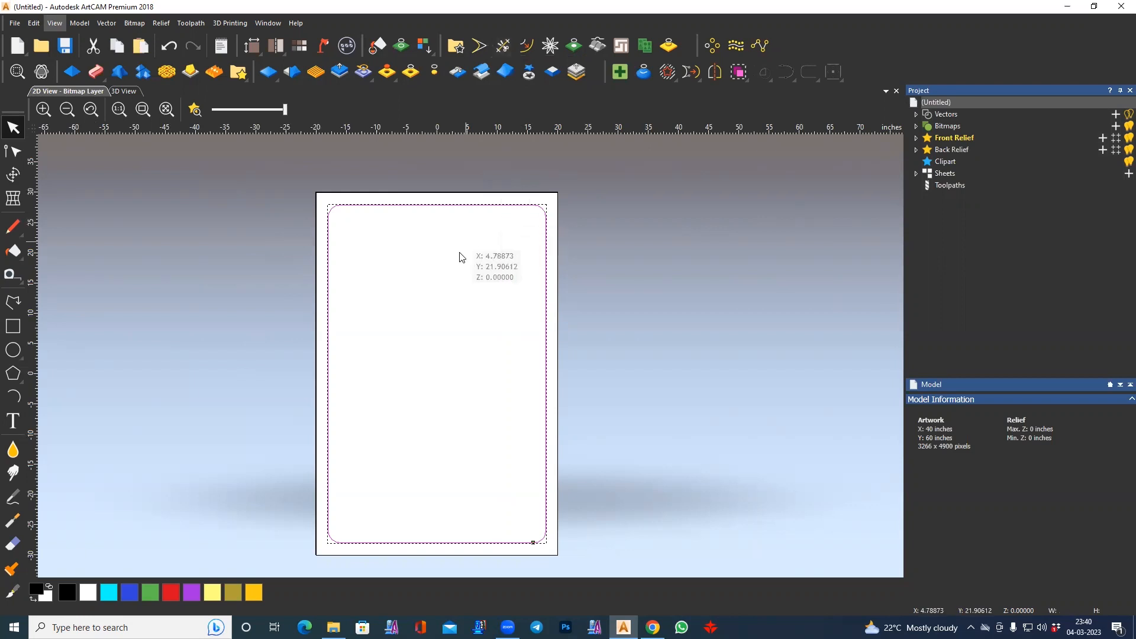
pyautogui.click(502, 48)
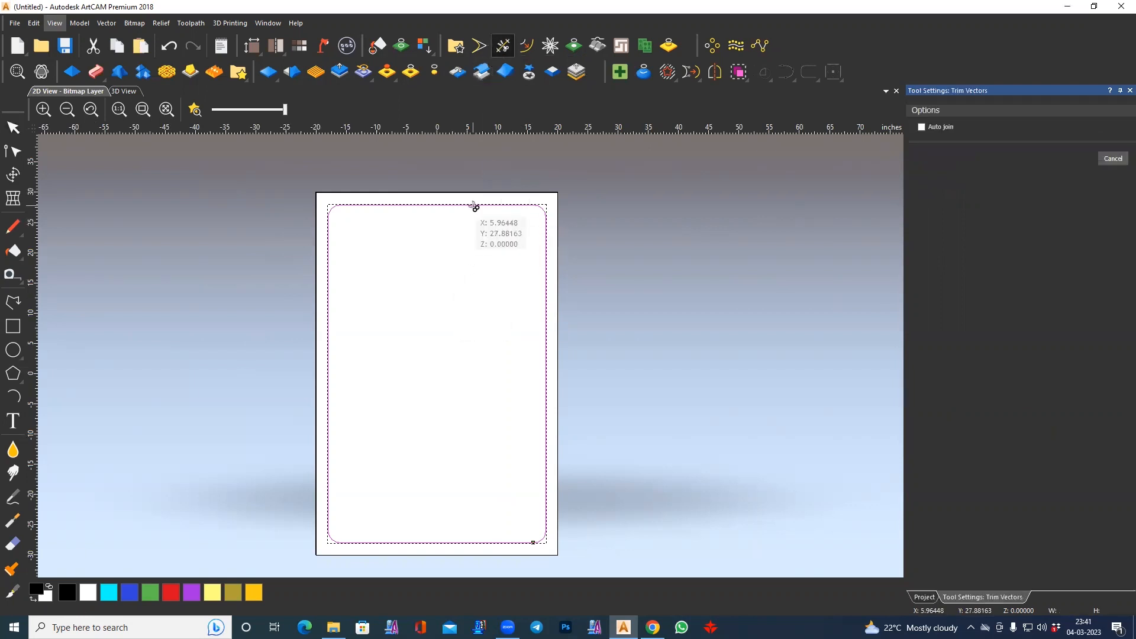
pyautogui.click(474, 206)
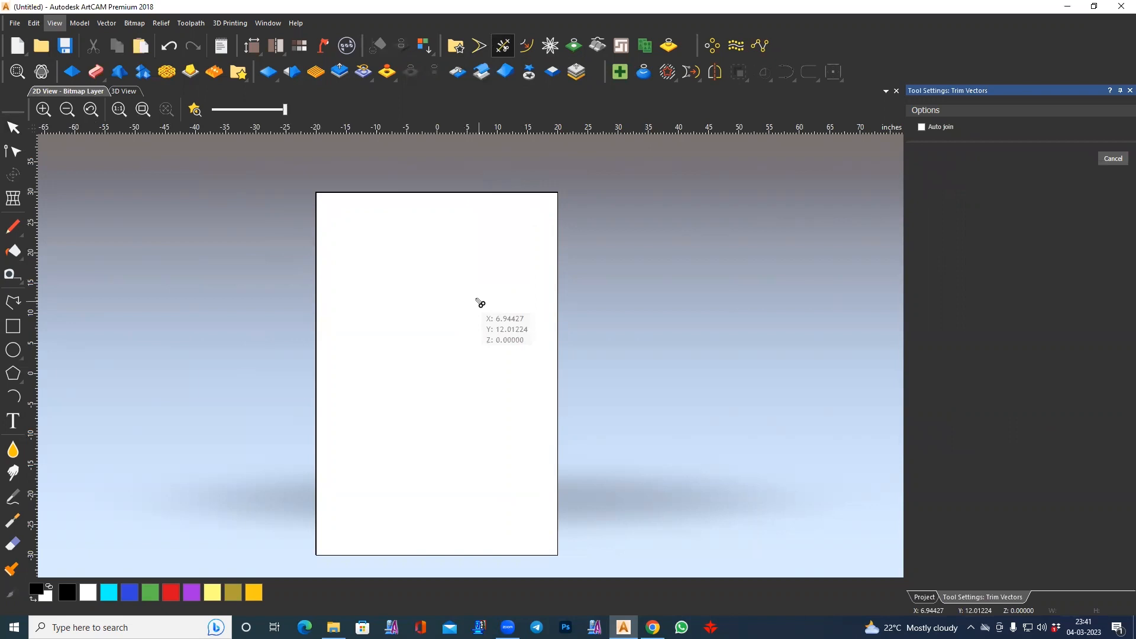
pyautogui.hotkey('ctrl', 'z')
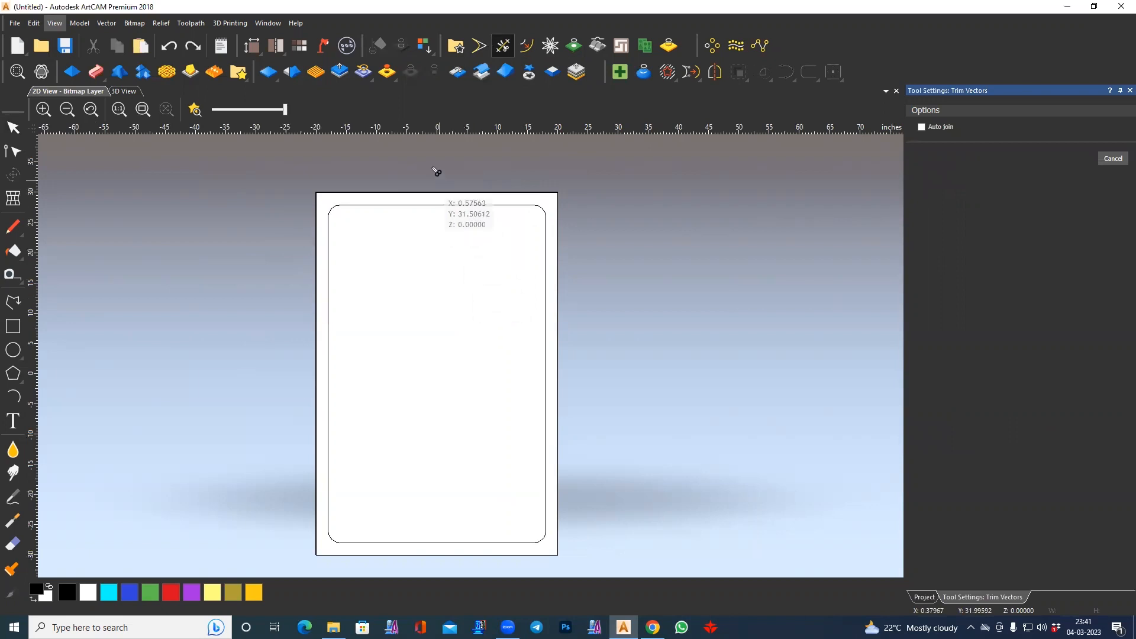
# - Draw a vertical polyline about 50.3 inches long straight down from the midpoint of the panel's top edge
pyautogui.click(14, 302)
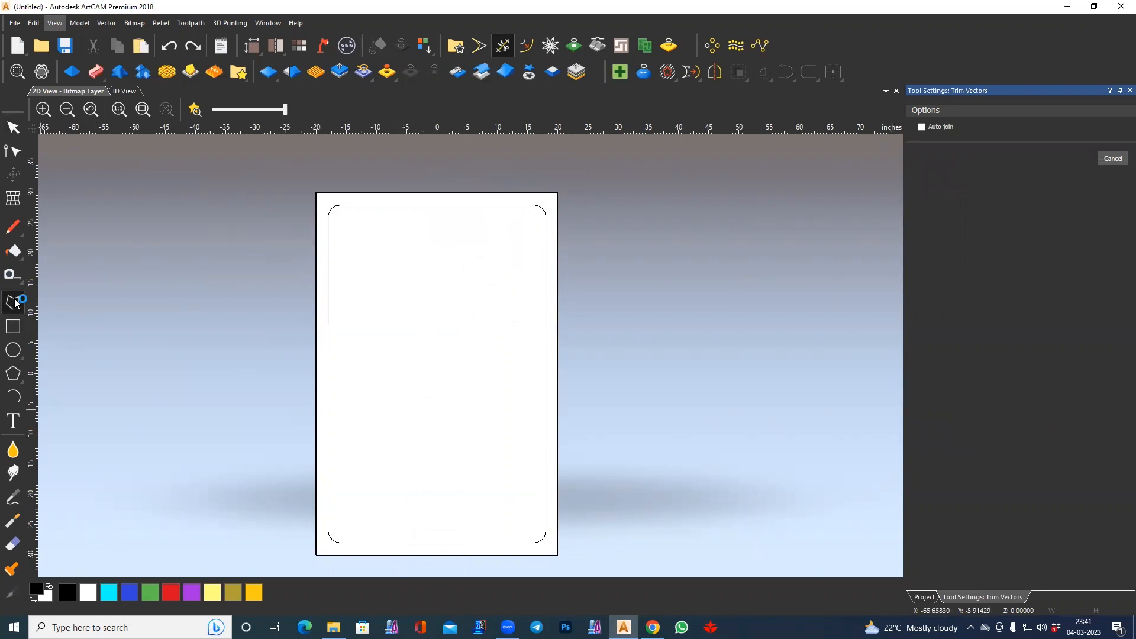
pyautogui.click(438, 193)
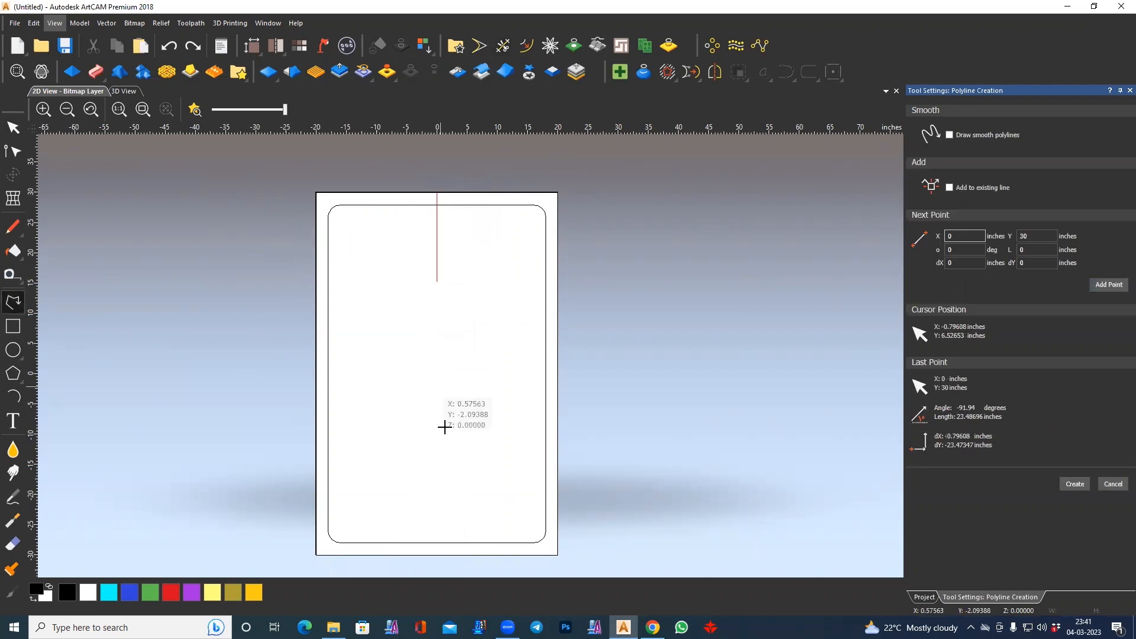
pyautogui.doubleClick(444, 495)
# - Try trimming the inner border's upper edge on the right side of the vertical line and undo the trim
pyautogui.click(526, 46)
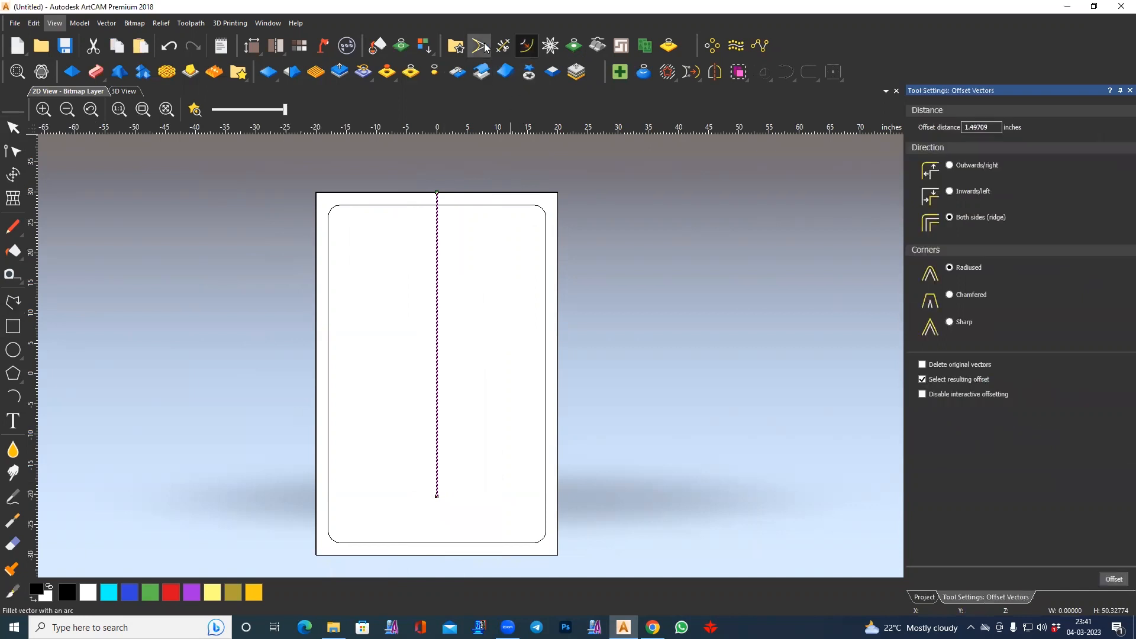
pyautogui.click(503, 46)
pyautogui.click(462, 206)
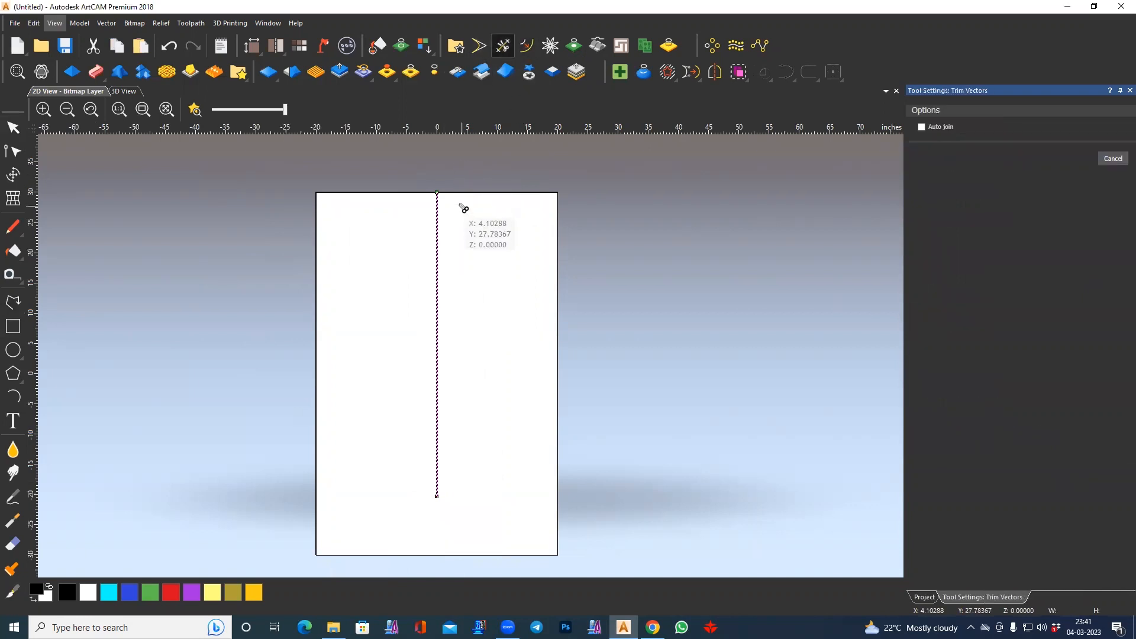
pyautogui.hotkey('ctrl', 'z')
# - Extend the vertical line's lower end past the panel's bottom edge, test trimming the inner border's upper edge against it, and undo the trim
pyautogui.click(11, 151)
pyautogui.moveTo(437, 497); pyautogui.dragTo(436, 567)
pyautogui.click(500, 47)
pyautogui.click(467, 206)
pyautogui.hotkey('ctrl', 'z')
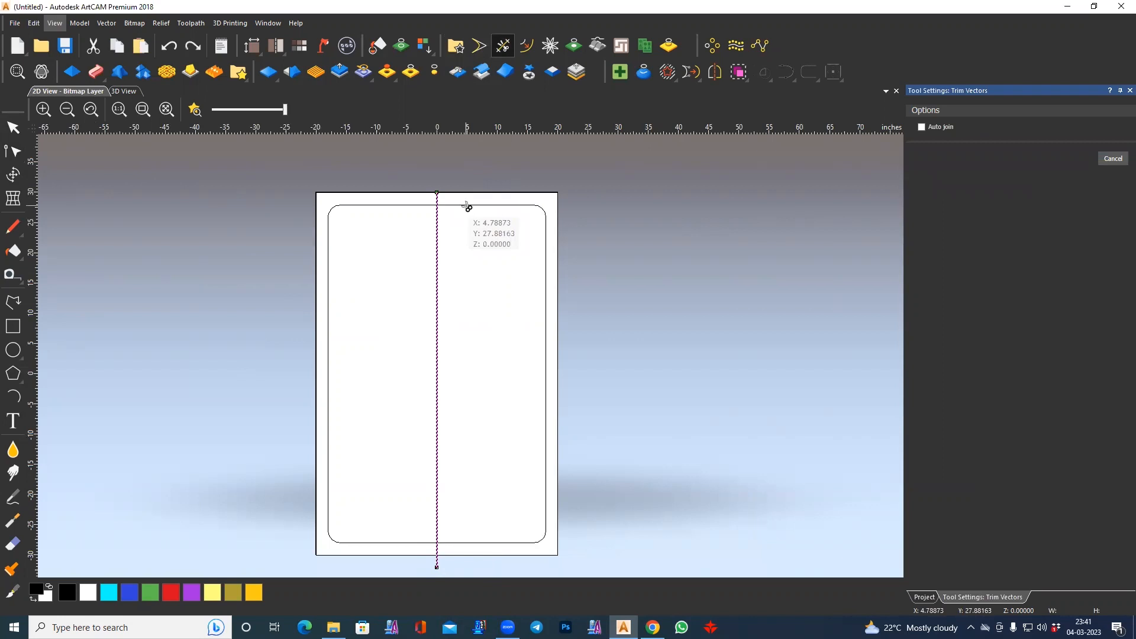
# - Create a rectangle about 6.7 by 3.9 inches across the inner border's upper edge, between the vertical line and the upper-right corner
pyautogui.click(13, 326)
pyautogui.moveTo(459, 196); pyautogui.dragTo(505, 229)
pyautogui.scroll(3, 481, 209)
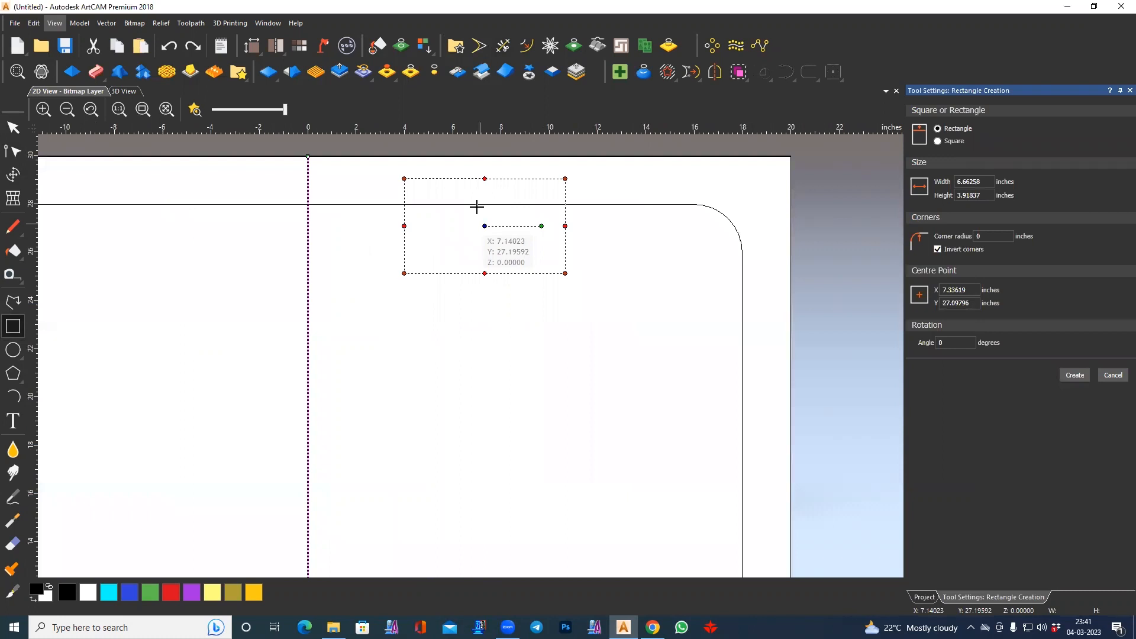
pyautogui.press('Return')
# - Trim the inner border's segment inside the small rectangle and undo the trim
pyautogui.click(502, 47)
pyautogui.click(478, 207)
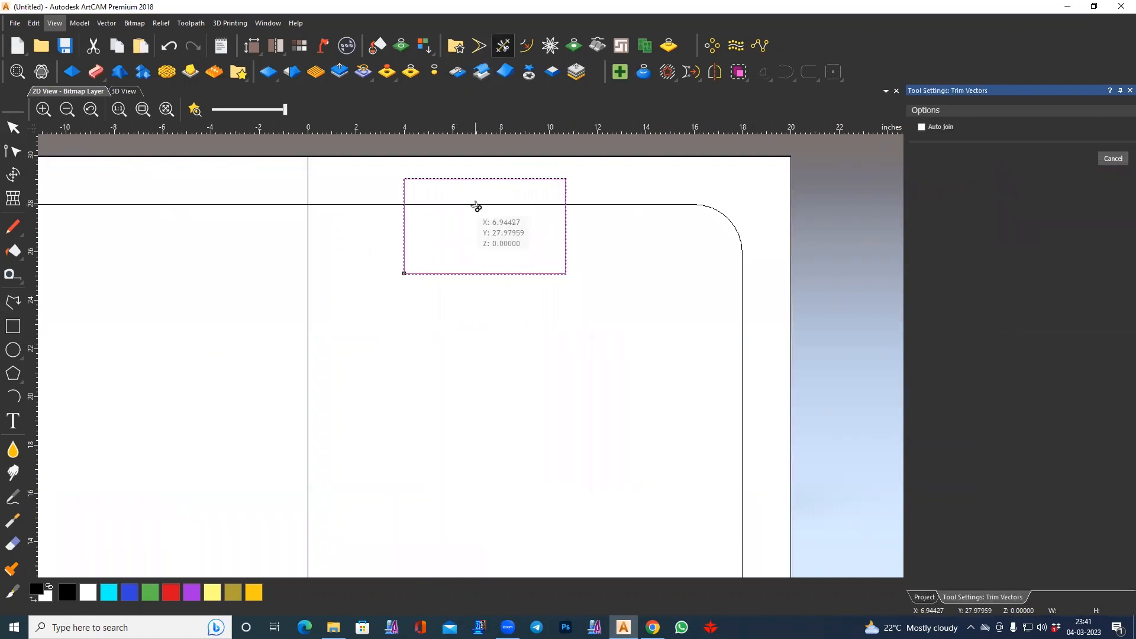
pyautogui.hotkey('ctrl', 'z')
# - Trim the part of the inner border outside the small rectangle, starting at its right side, and undo the trim
pyautogui.click(503, 46)
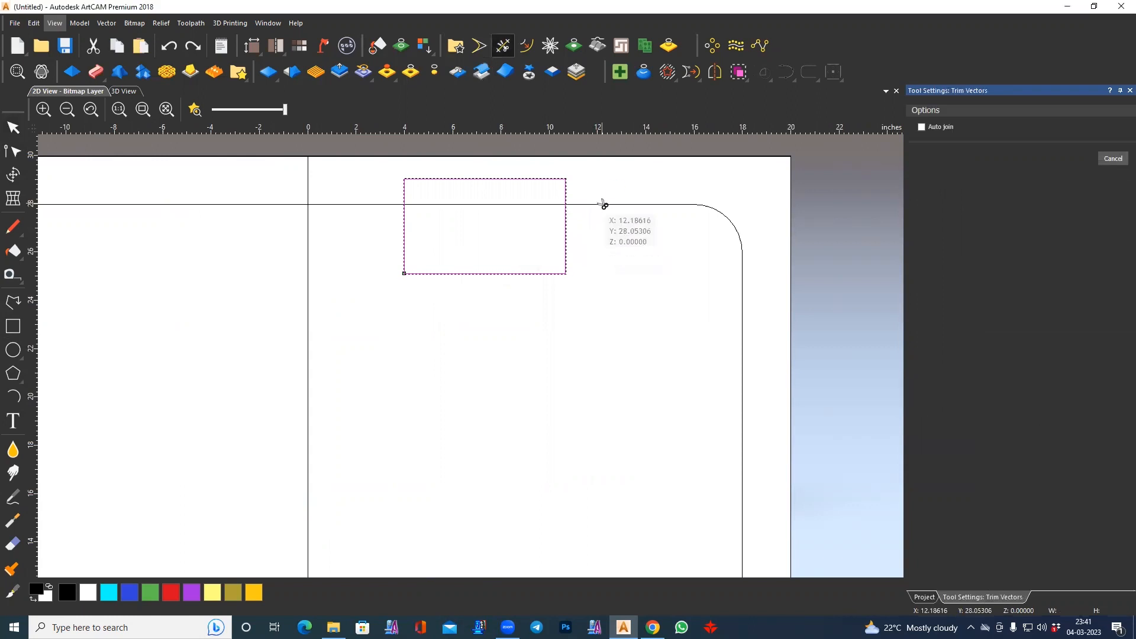
pyautogui.scroll(-2, 415, 329)
pyautogui.scroll(-5, 412, 331)
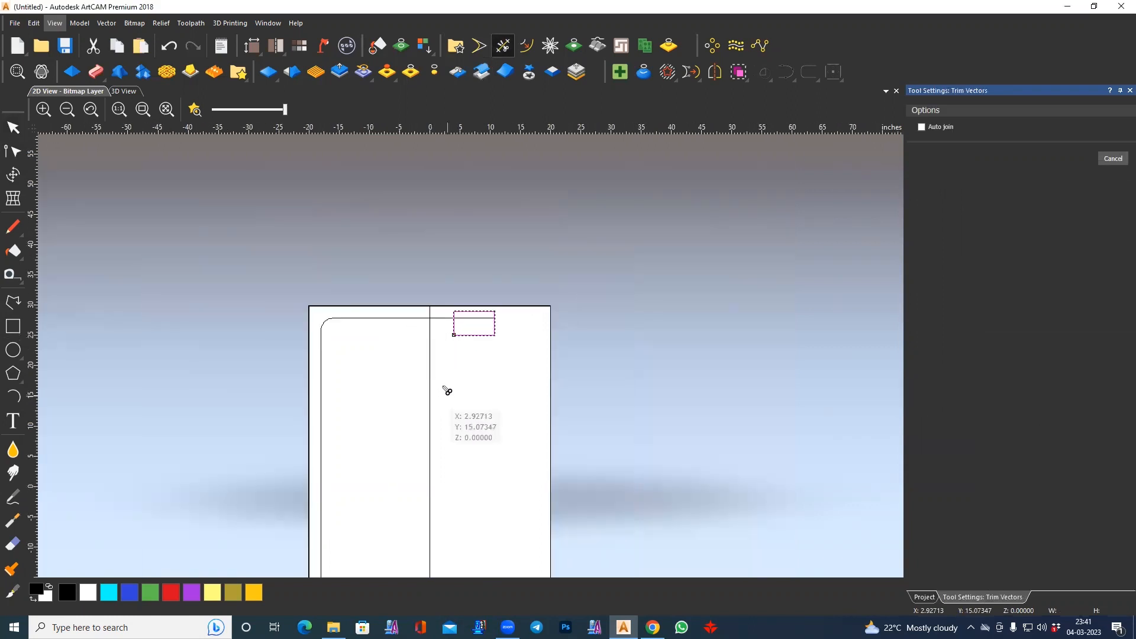
pyautogui.scroll(5, 490, 386)
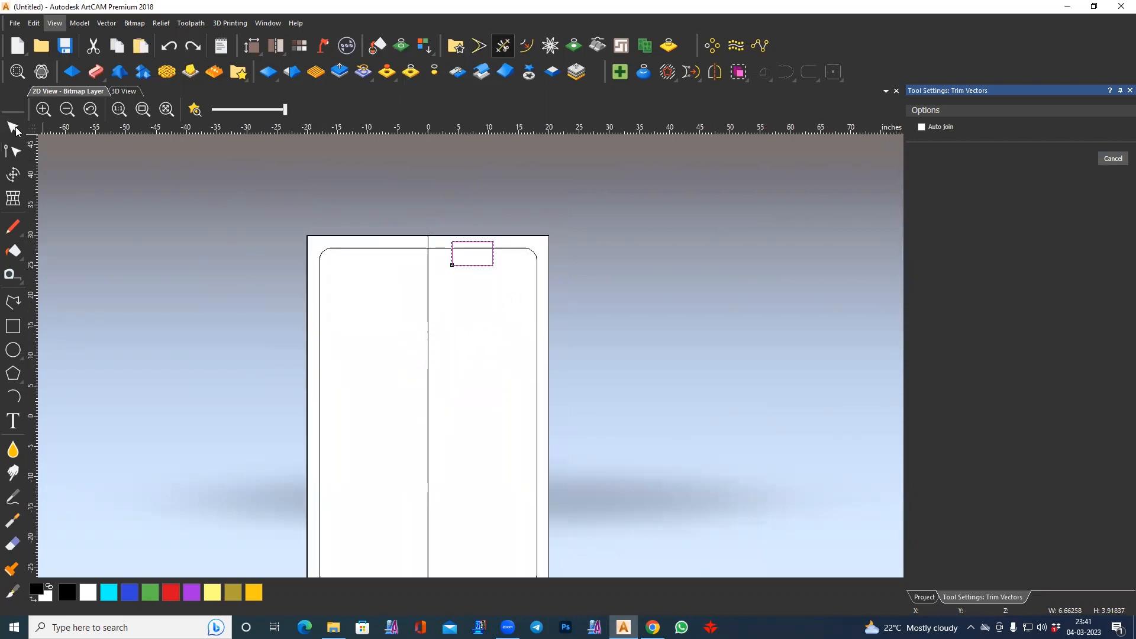
# - Move the small rectangle down onto the vertical line, and delete both the rectangle and the line
pyautogui.press('Escape')
pyautogui.moveTo(469, 265); pyautogui.dragTo(414, 304)
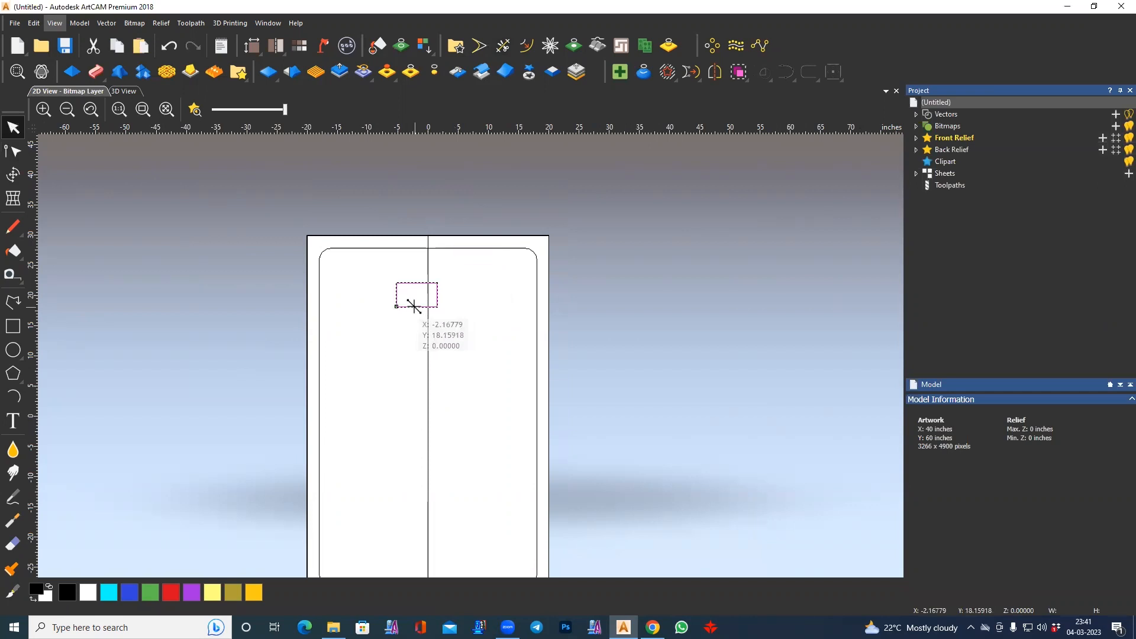
pyautogui.press('Delete')
pyautogui.click(427, 327)
pyautogui.press('Delete')
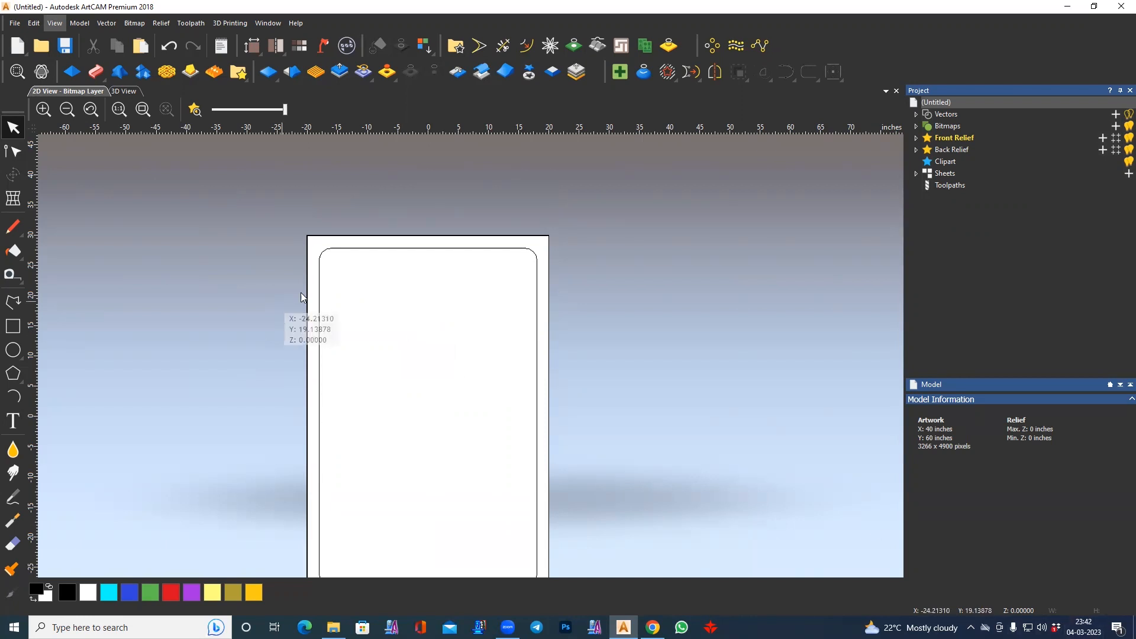
# - Create a 3 by 3 inch square in the upper-left part of the area inside the inner border
pyautogui.moveTo(374, 365); pyautogui.dragTo(353, 358, button='middle')
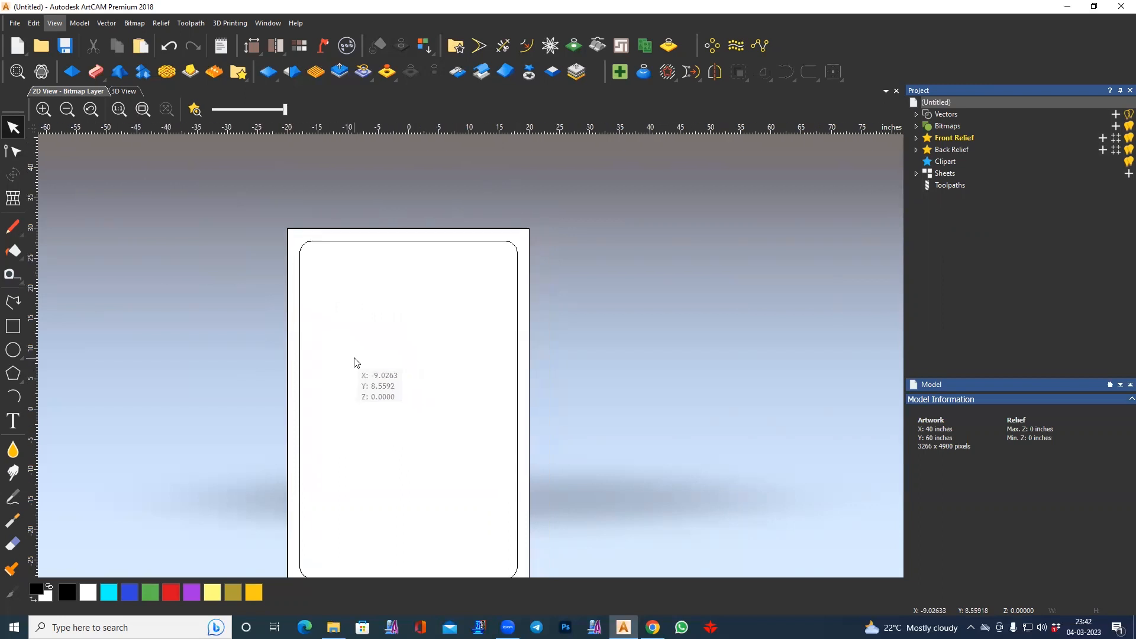
pyautogui.click(16, 329)
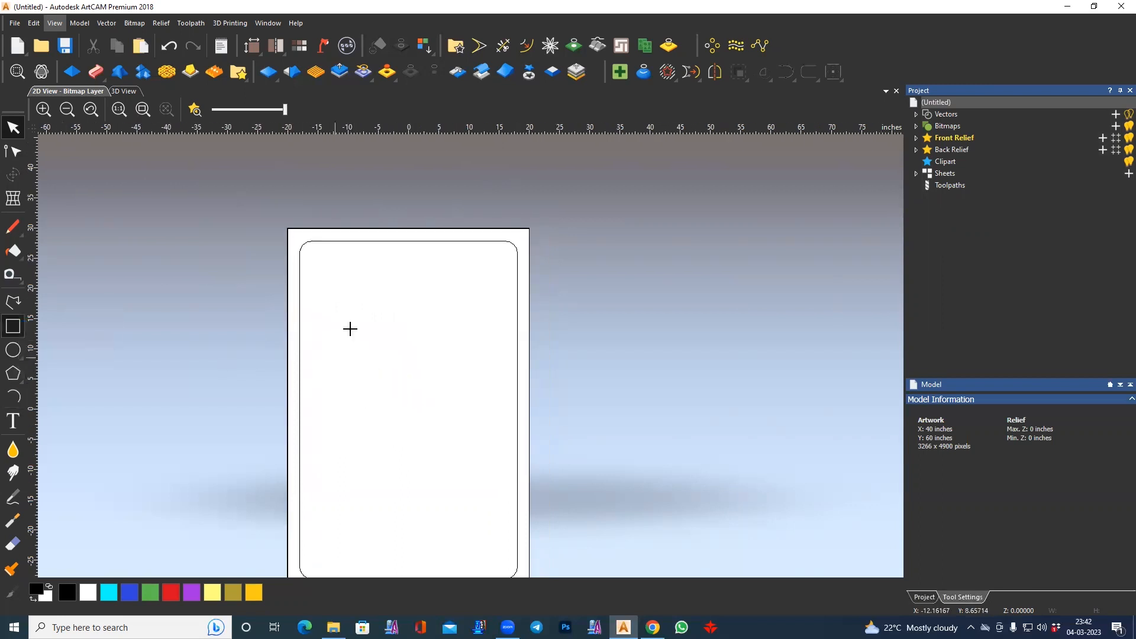
pyautogui.moveTo(346, 308); pyautogui.dragTo(387, 350)
pyautogui.moveTo(982, 182); pyautogui.dragTo(942, 182)
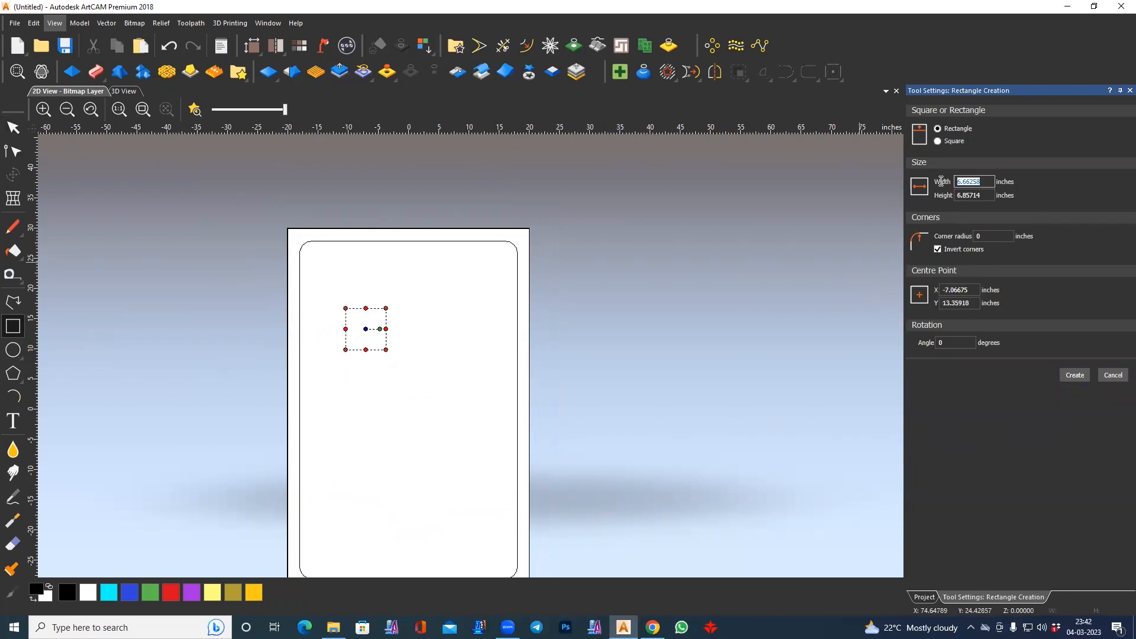
pyautogui.write('3')
pyautogui.press('Tab')
pyautogui.write('3')
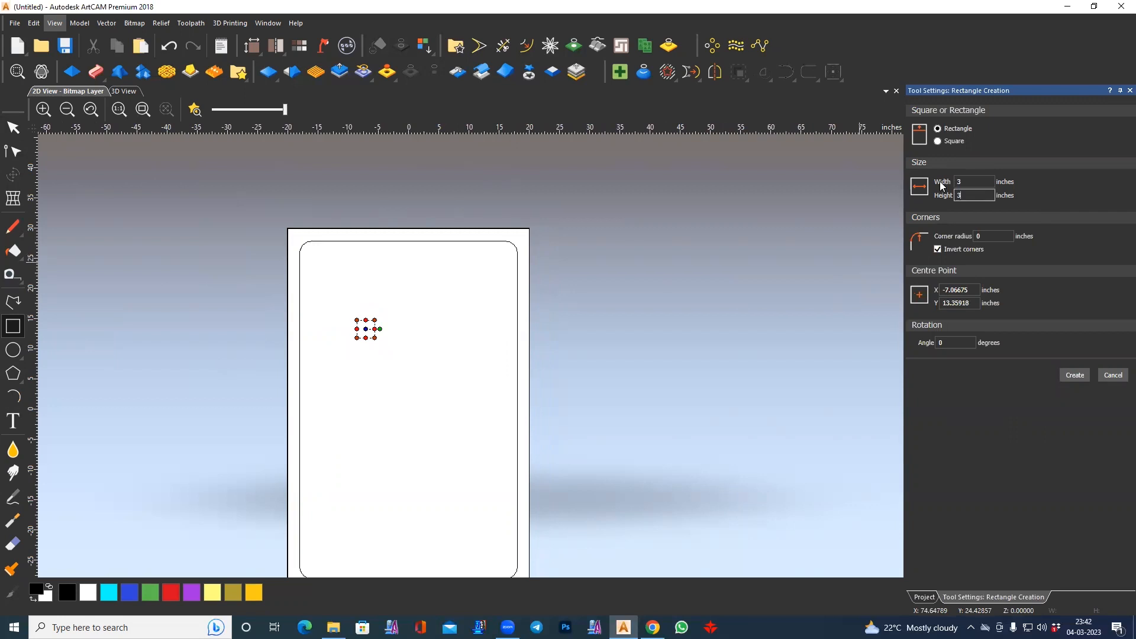
pyautogui.press('Return')
# - Rotate the 3-inch square 45 degrees anticlockwise into a diamond
pyautogui.click(13, 174)
pyautogui.click(1002, 375)
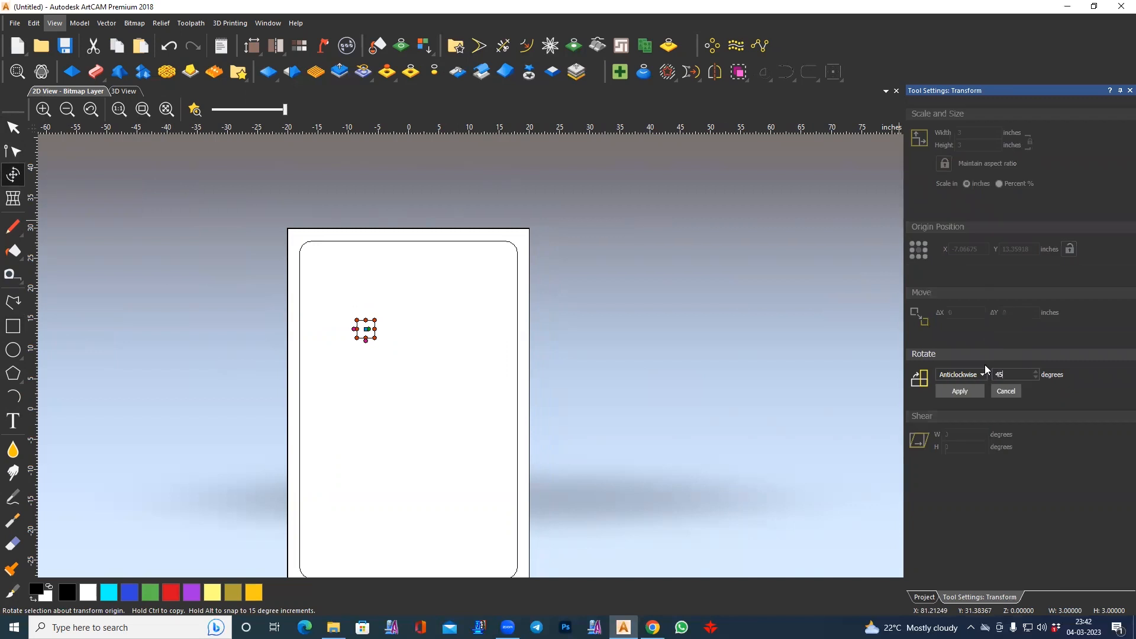
pyautogui.press('Return')
pyautogui.click(17, 128)
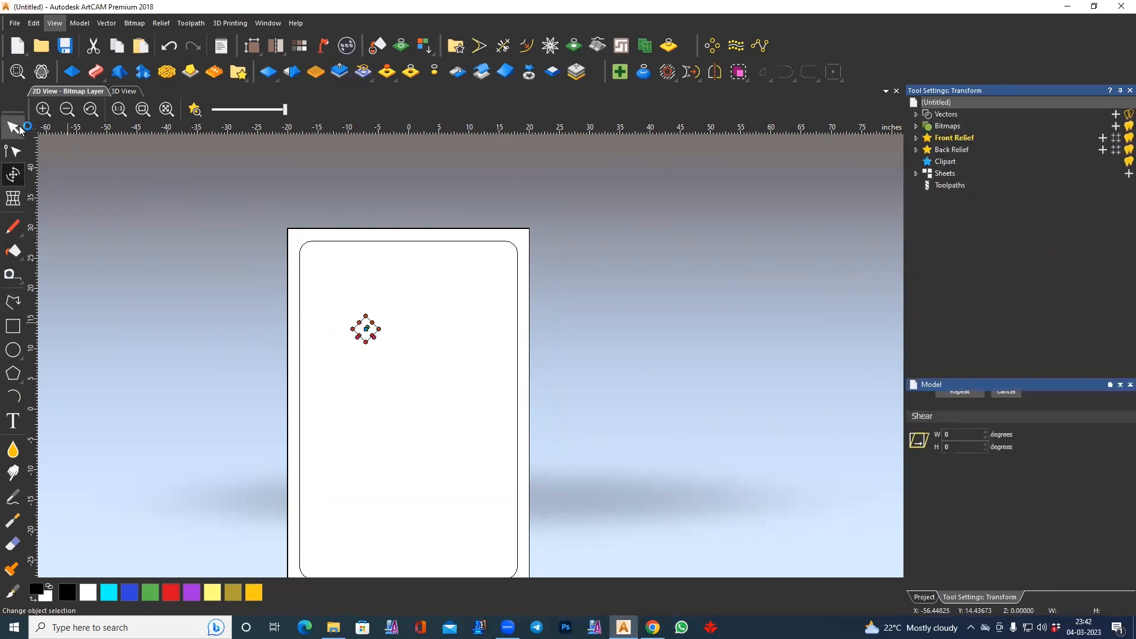
# - Block copy the diamond into 20 columns and 10 rows with a 1-inch X gap and a 0-inch Y gap
pyautogui.scroll(2, 370, 350)
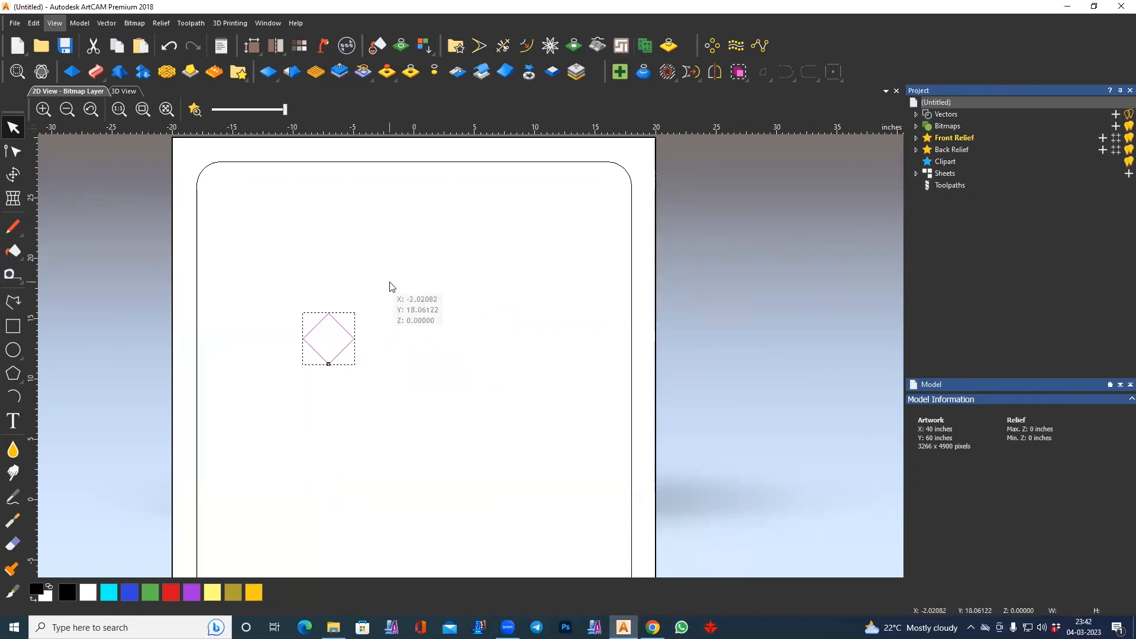
pyautogui.click(713, 47)
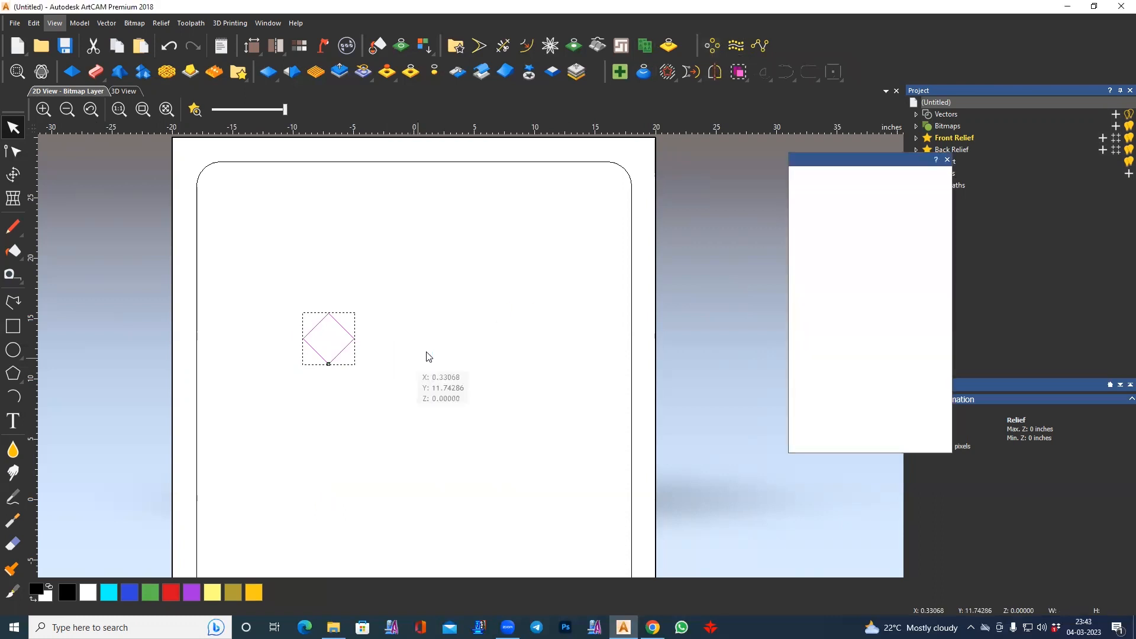
pyautogui.scroll(-1, 418, 333)
pyautogui.moveTo(414, 391); pyautogui.dragTo(345, 349, button='middle')
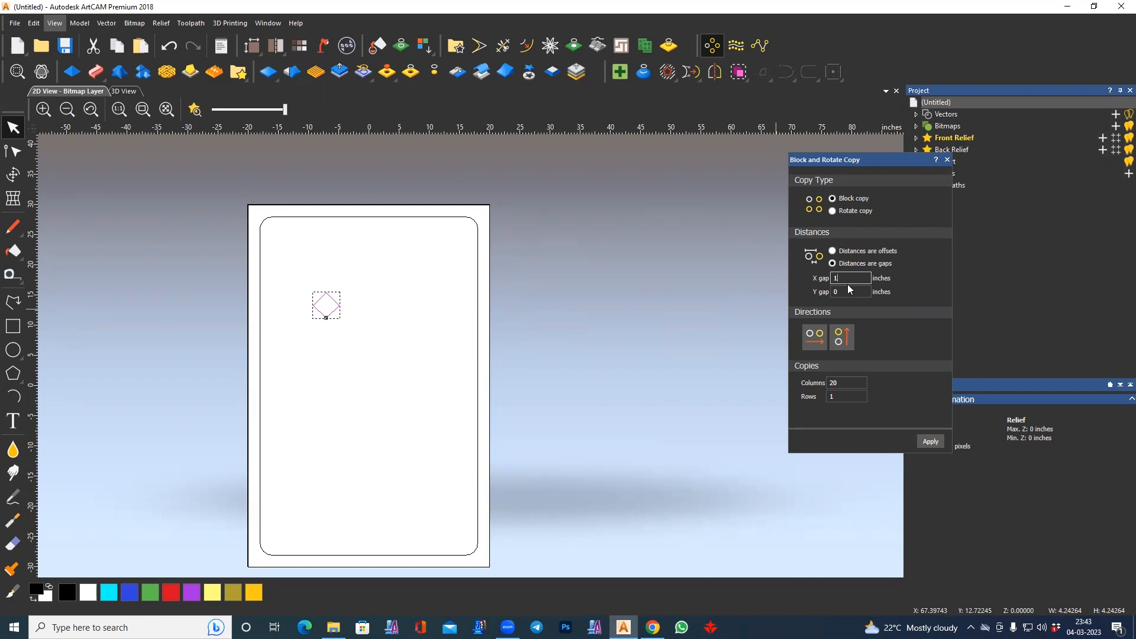
pyautogui.click(837, 397)
pyautogui.click(930, 443)
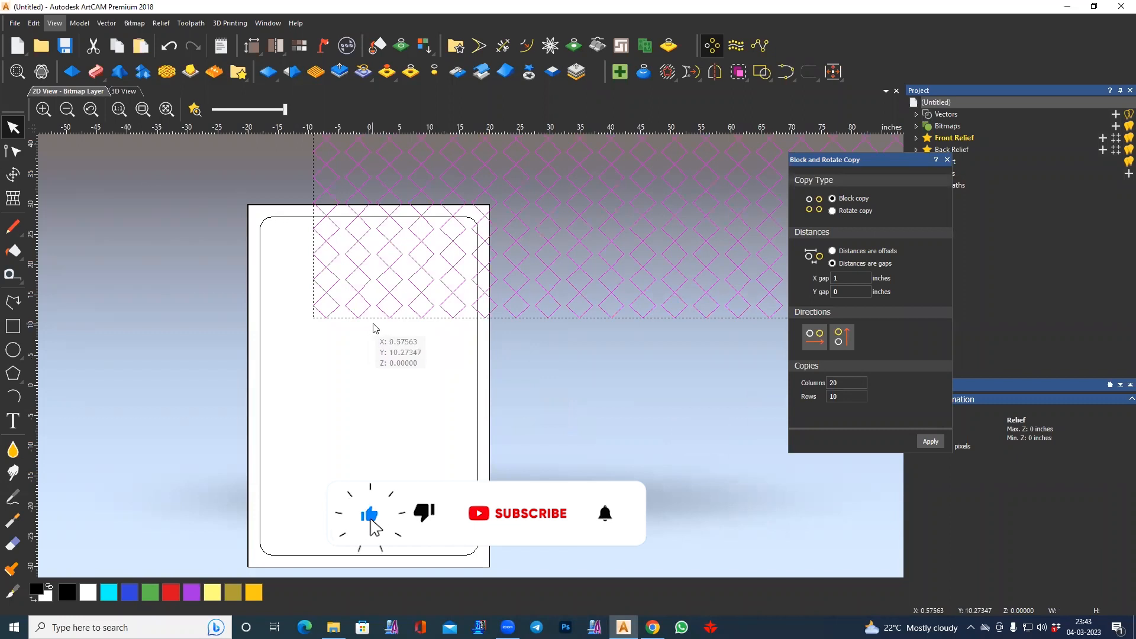
# - Undo the diamond grid and block copy the diamond into one row of 20 columns with a 1-inch X gap
pyautogui.hotkey('ctrl', 'z')
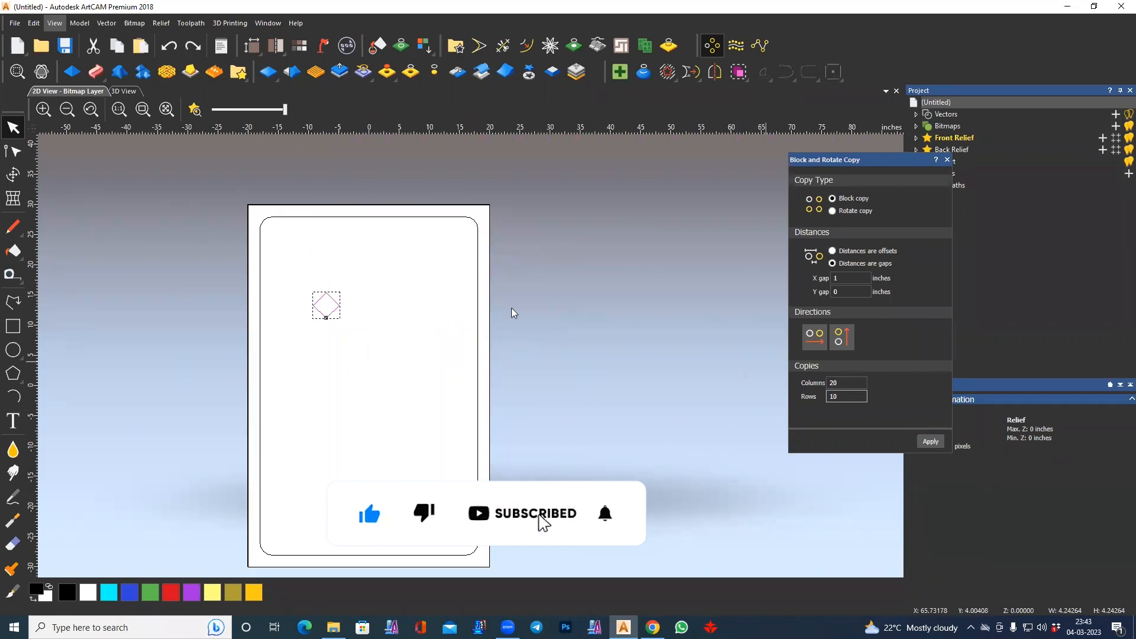
pyautogui.write('1')
pyautogui.click(843, 294)
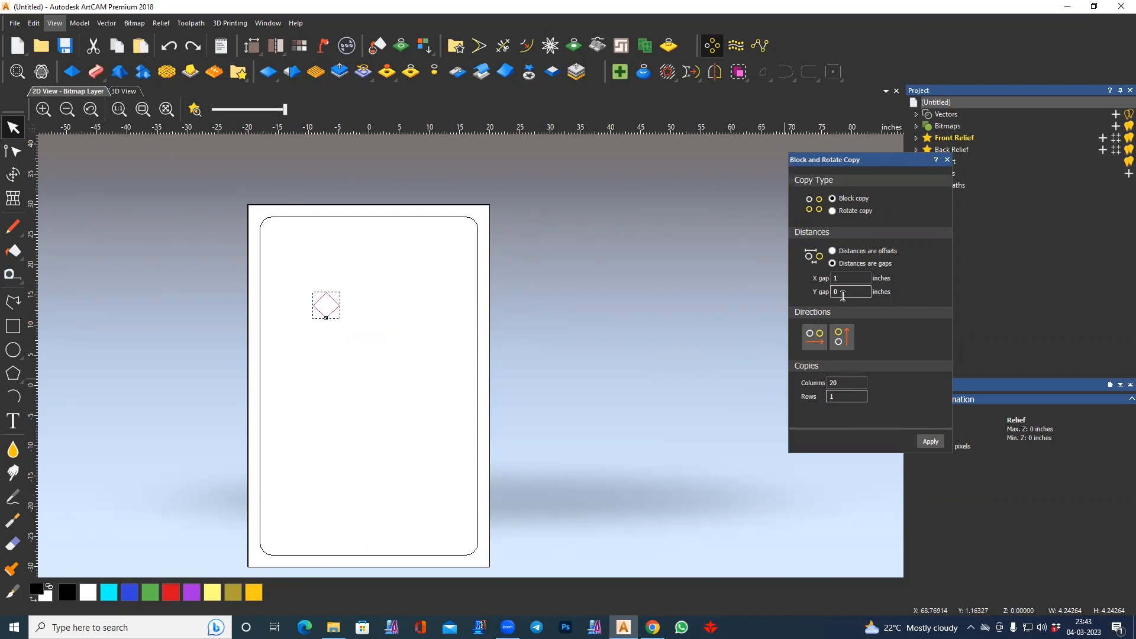
pyautogui.click(845, 395)
pyautogui.write('1')
pyautogui.click(931, 442)
# - Select the whole row of diamonds and centre it on the panel
pyautogui.scroll(-1, 512, 332)
pyautogui.moveTo(513, 332); pyautogui.dragTo(431, 351, button='middle')
pyautogui.moveTo(241, 332); pyautogui.dragTo(691, 376)
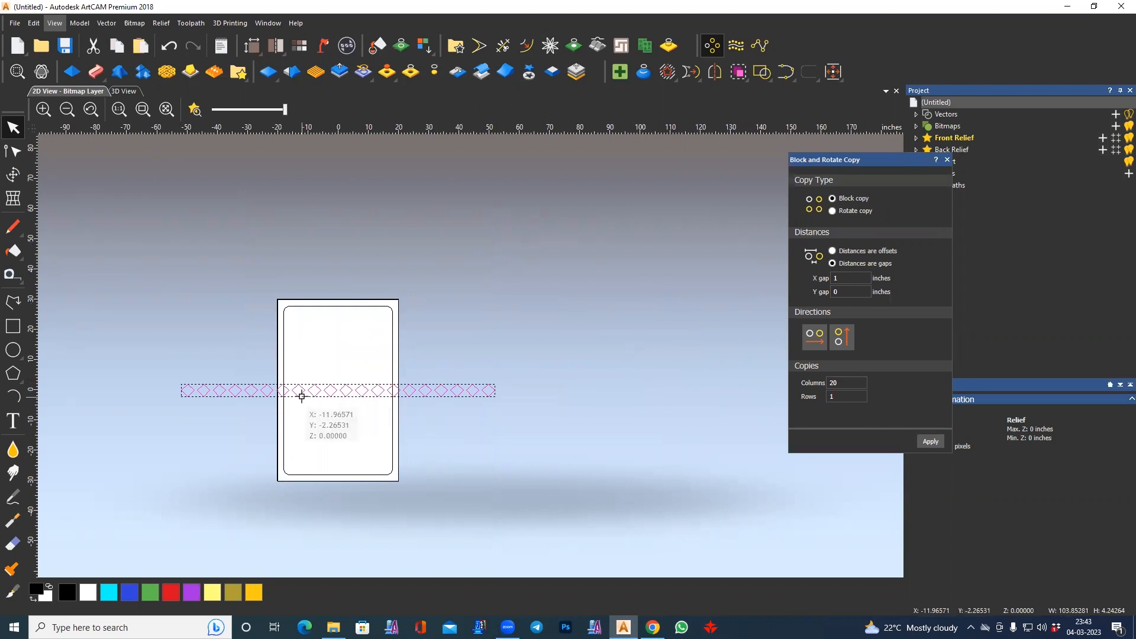
pyautogui.scroll(2, 306, 396)
pyautogui.moveTo(338, 380); pyautogui.dragTo(327, 337, button='middle')
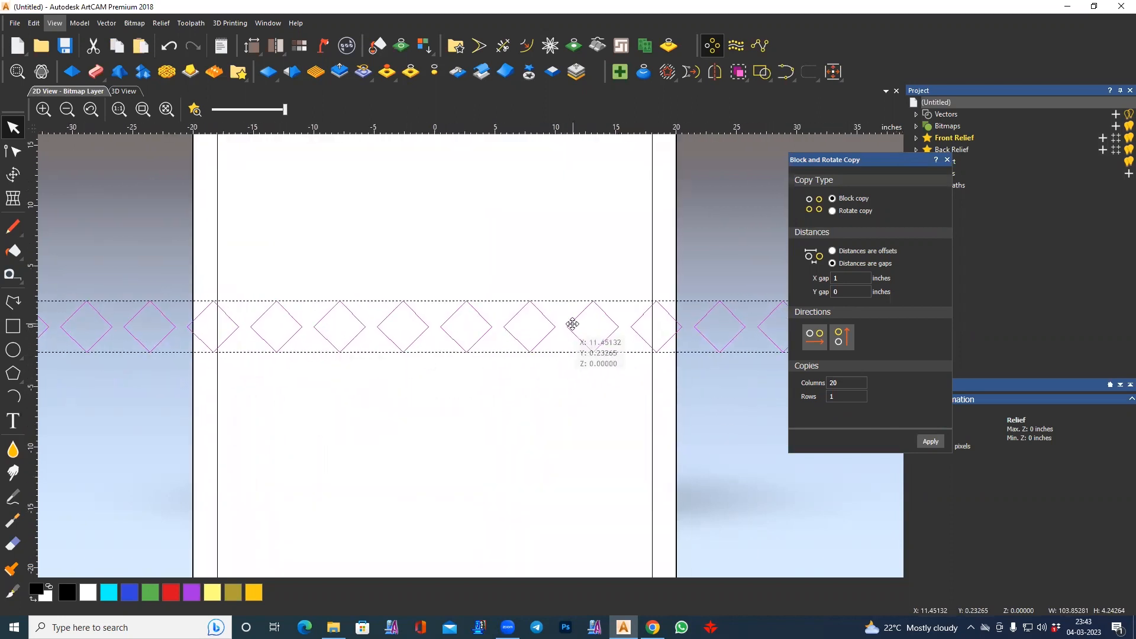
pyautogui.moveTo(454, 414); pyautogui.dragTo(391, 416, button='middle')
pyautogui.click(391, 418)
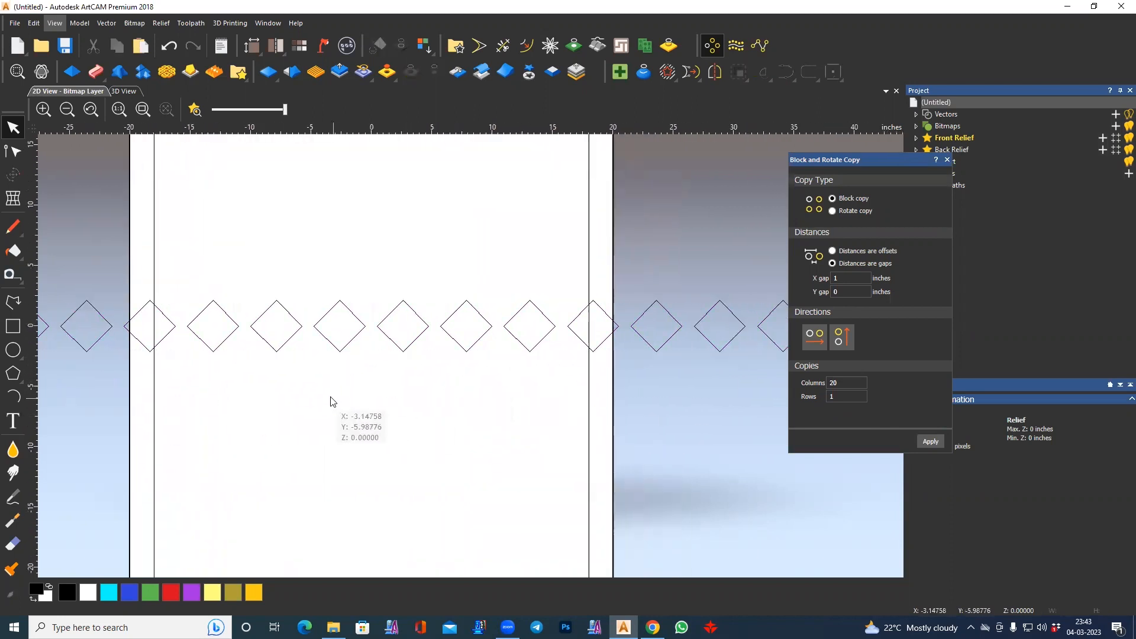
pyautogui.moveTo(369, 358); pyautogui.dragTo(364, 360, button='middle')
pyautogui.scroll(-2, 355, 351)
# - Try block copying the centred row into 1 column and 10 rows with a 1-inch Y gap, and undo it
pyautogui.moveTo(270, 329); pyautogui.dragTo(647, 376)
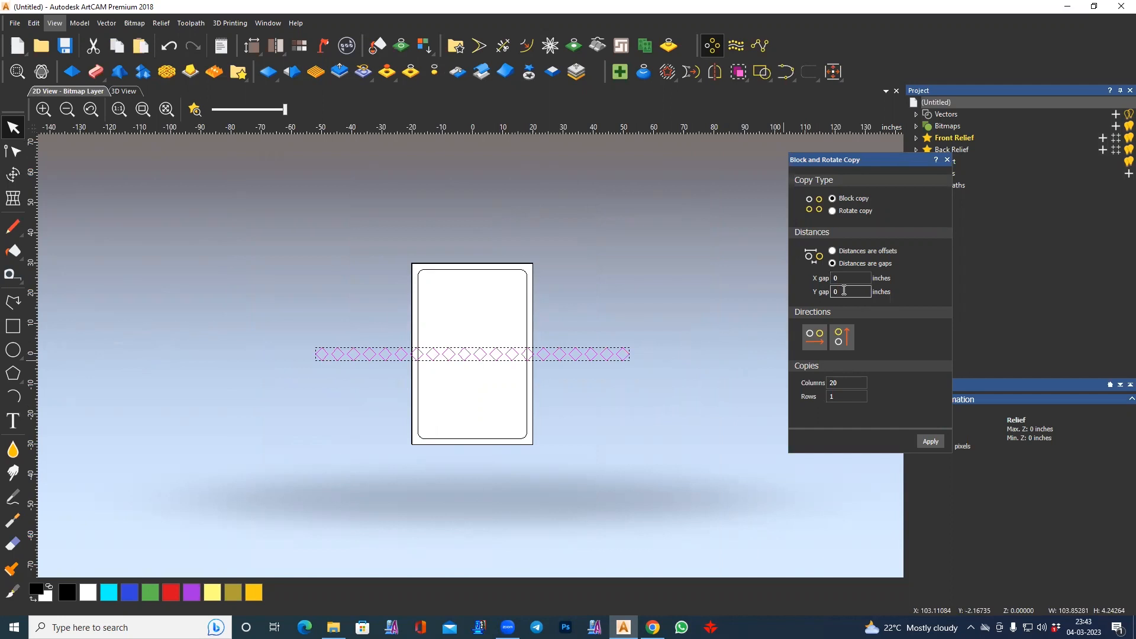
pyautogui.write('1')
pyautogui.click(841, 395)
pyautogui.click(930, 443)
pyautogui.scroll(4, 480, 355)
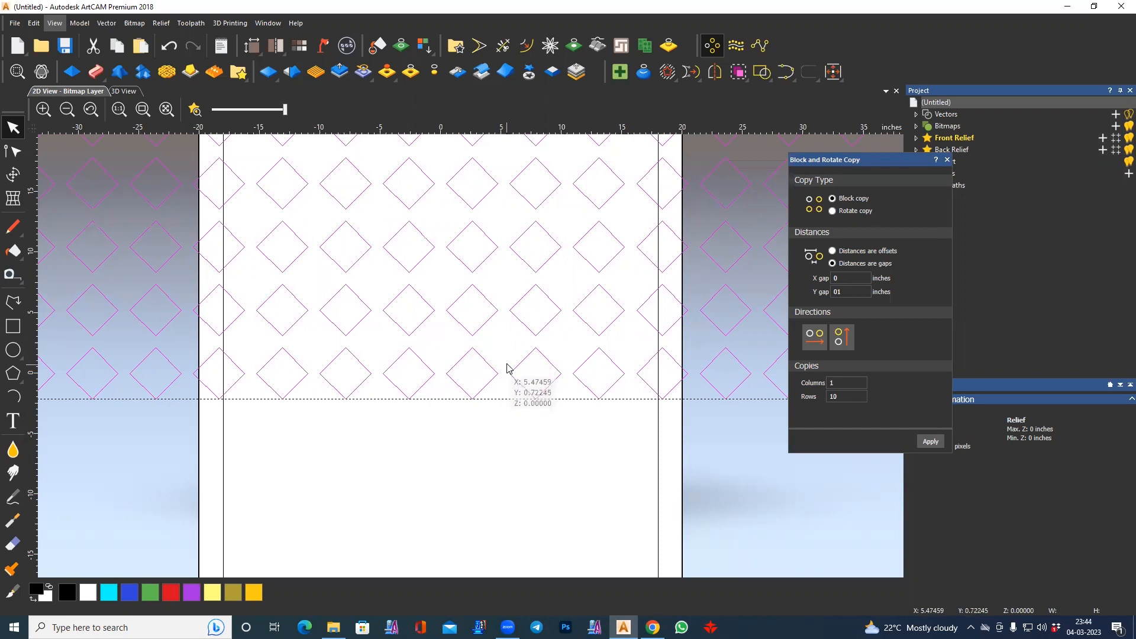
pyautogui.hotkey('ctrl', 'z')
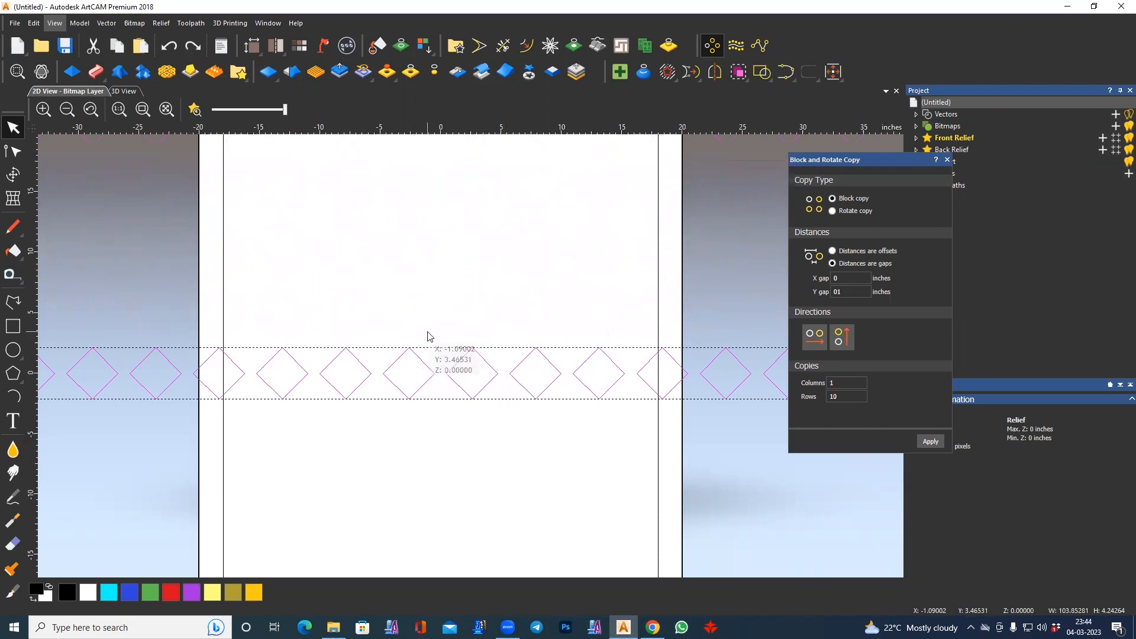
# - Create a 1 by 1 inch square in the gap between the two middle diamonds, its lower corner on a diamond's side corner
pyautogui.click(15, 326)
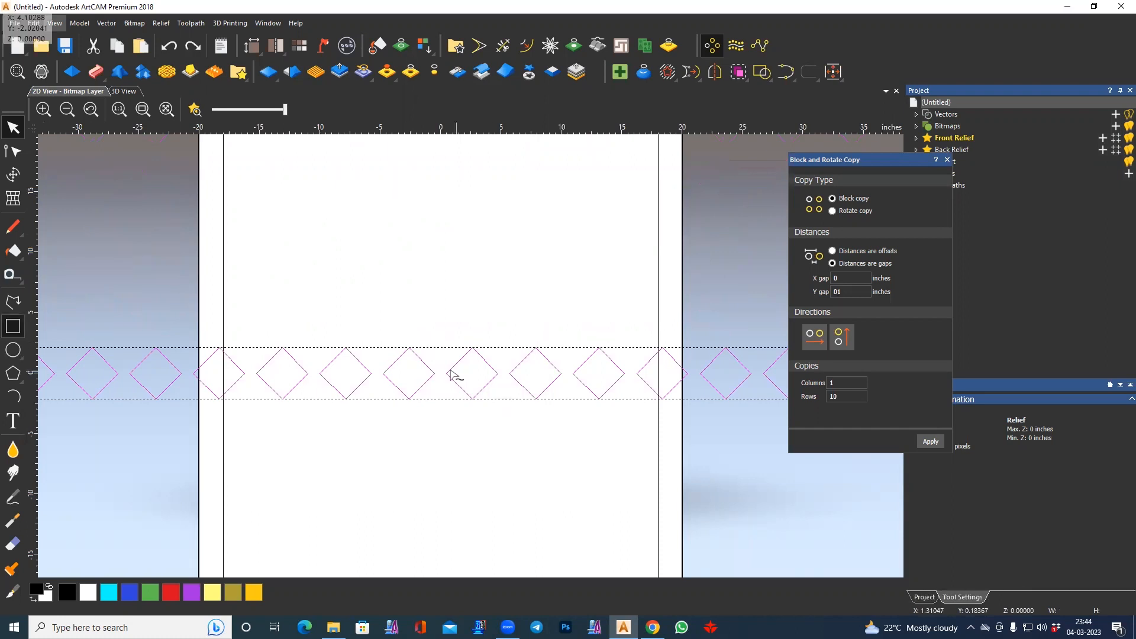
pyautogui.scroll(5, 441, 374)
pyautogui.moveTo(413, 374); pyautogui.dragTo(462, 336)
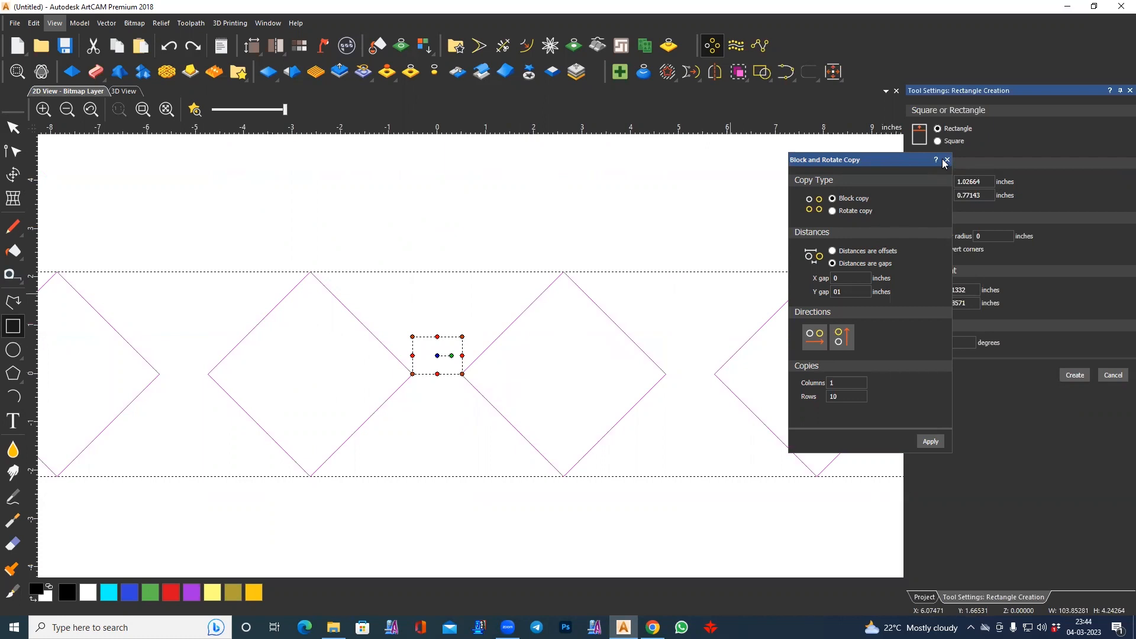
pyautogui.moveTo(878, 159); pyautogui.dragTo(806, 133)
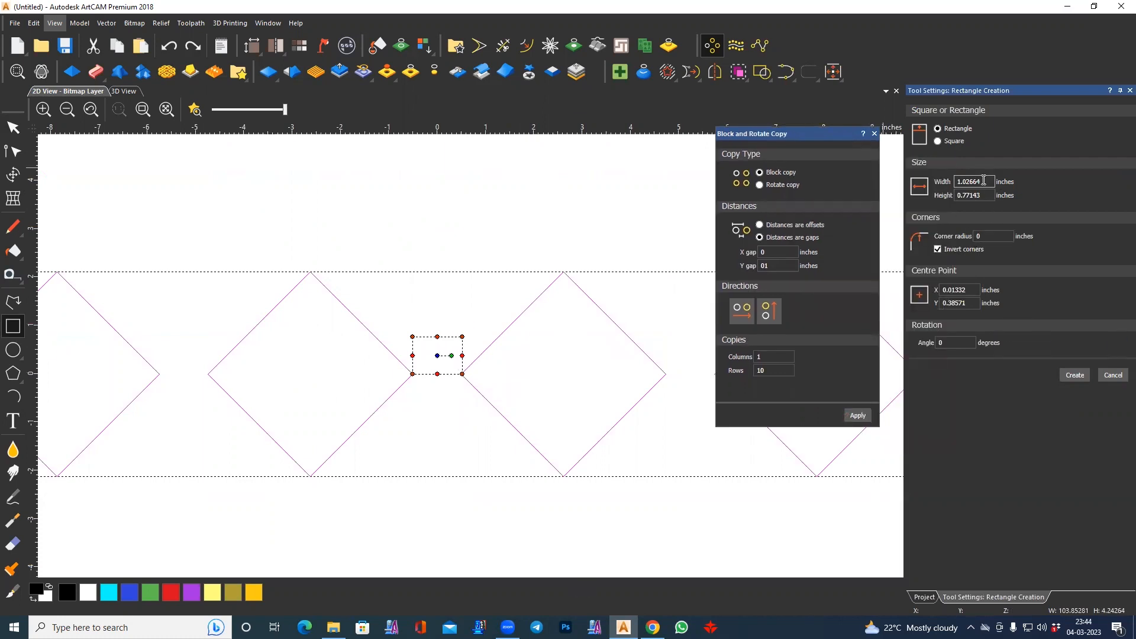
pyautogui.write('1')
pyautogui.press('Tab')
pyautogui.write('1')
pyautogui.press('Return')
pyautogui.moveTo(413, 380); pyautogui.dragTo(413, 374)
pyautogui.click(415, 270)
# - Copy the diamond row and spacer square up and left, placing a diamond's bottom corner on the original square's upper edge
pyautogui.scroll(-6, 417, 311)
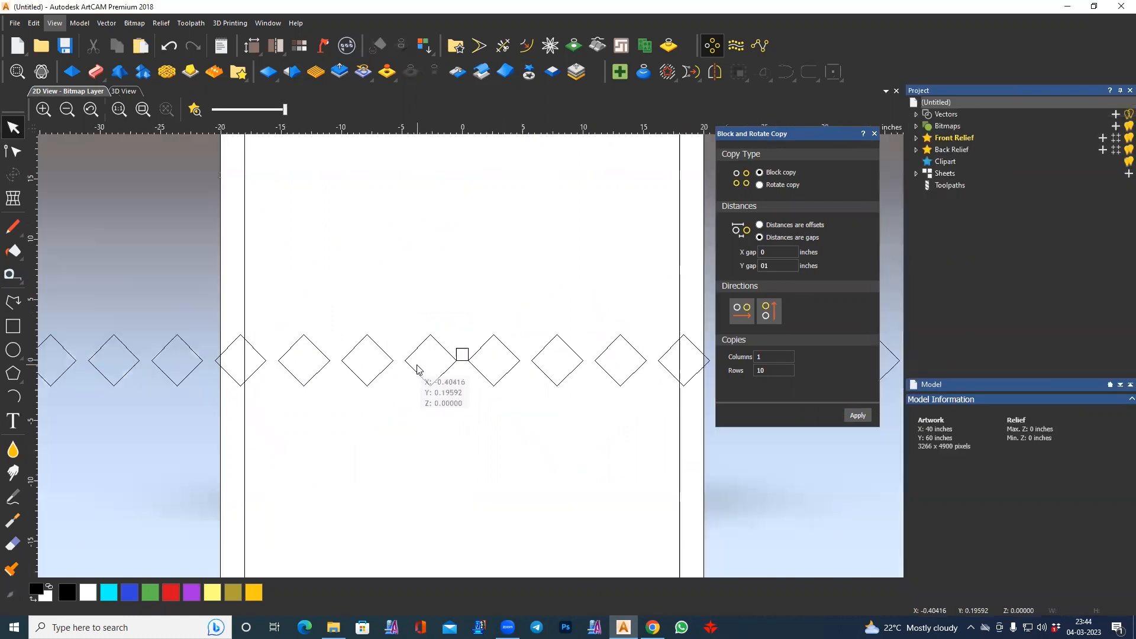
pyautogui.moveTo(250, 304); pyautogui.dragTo(667, 372)
pyautogui.scroll(2, 476, 361)
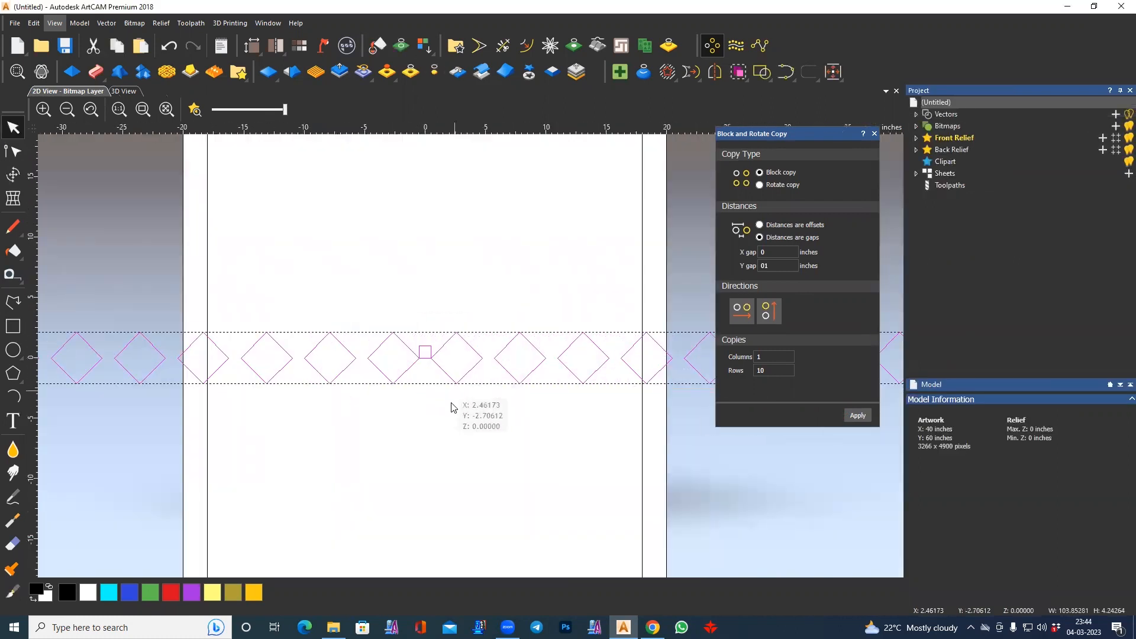
pyautogui.moveTo(456, 377); pyautogui.dragTo(424, 347)
pyautogui.scroll(4, 425, 352)
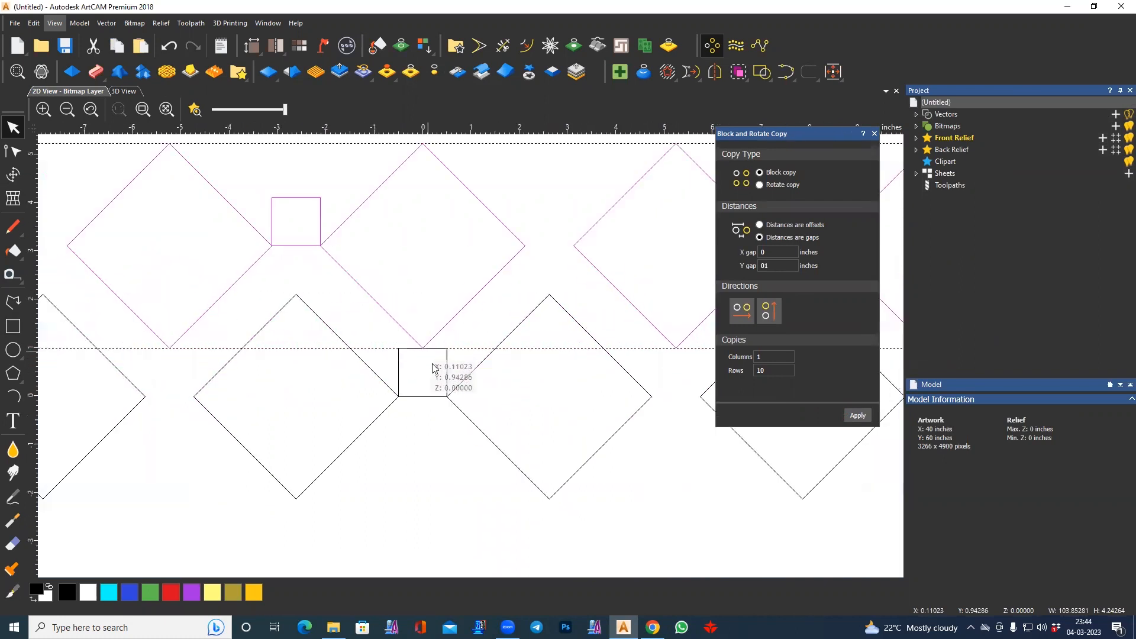
# - Delete the small spacer square from the lower diamond row
pyautogui.scroll(-6, 429, 372)
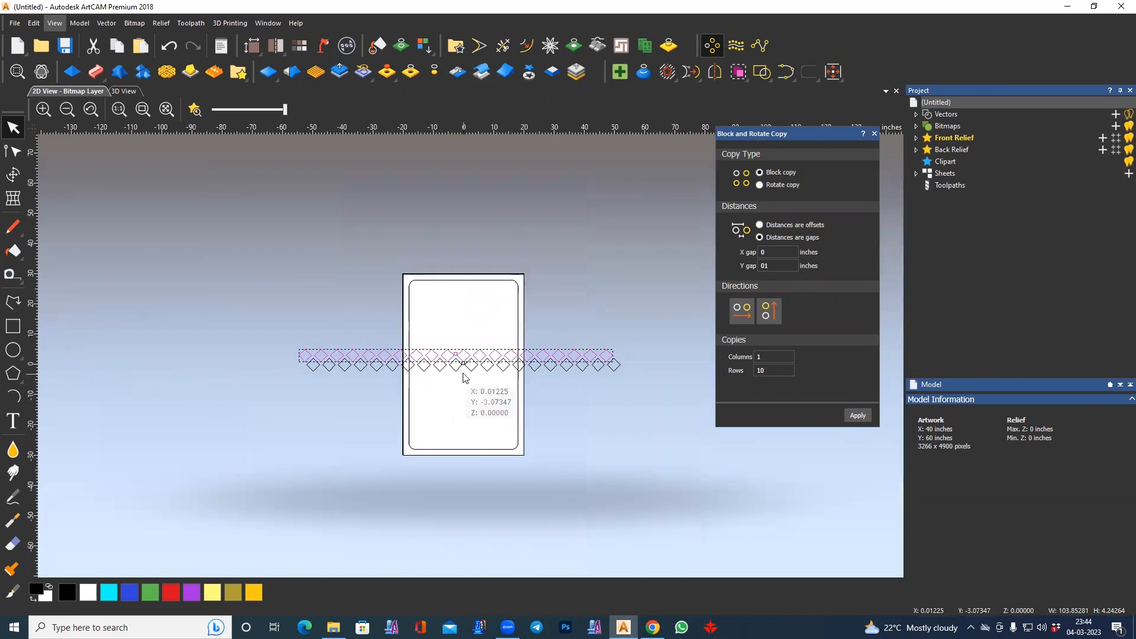
pyautogui.scroll(3, 456, 351)
pyautogui.scroll(-2, 456, 351)
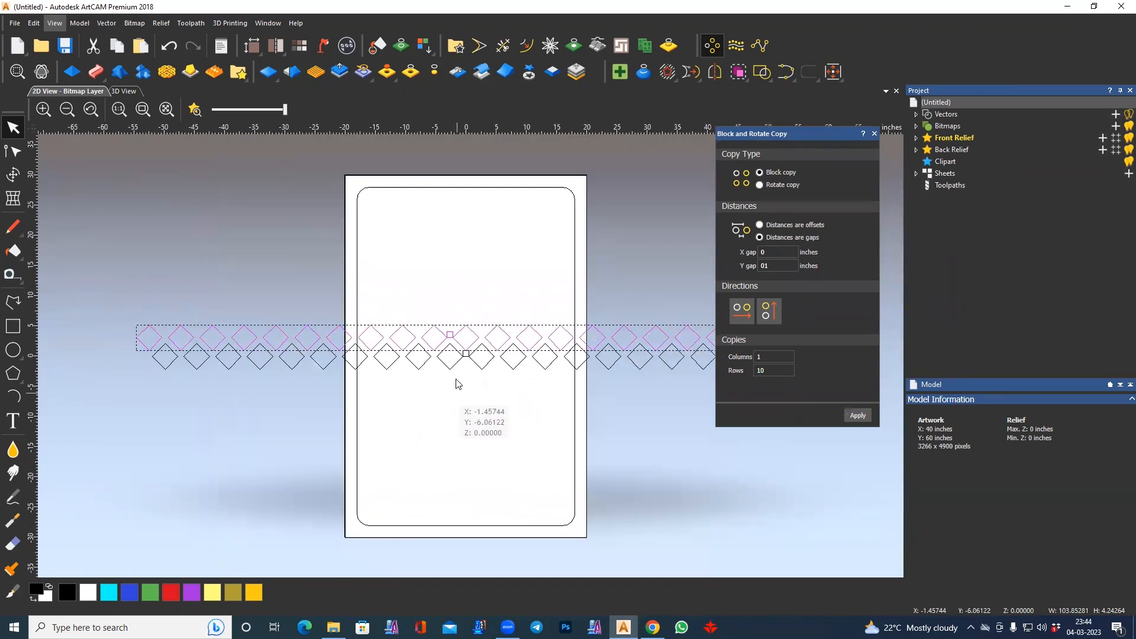
pyautogui.click(460, 341)
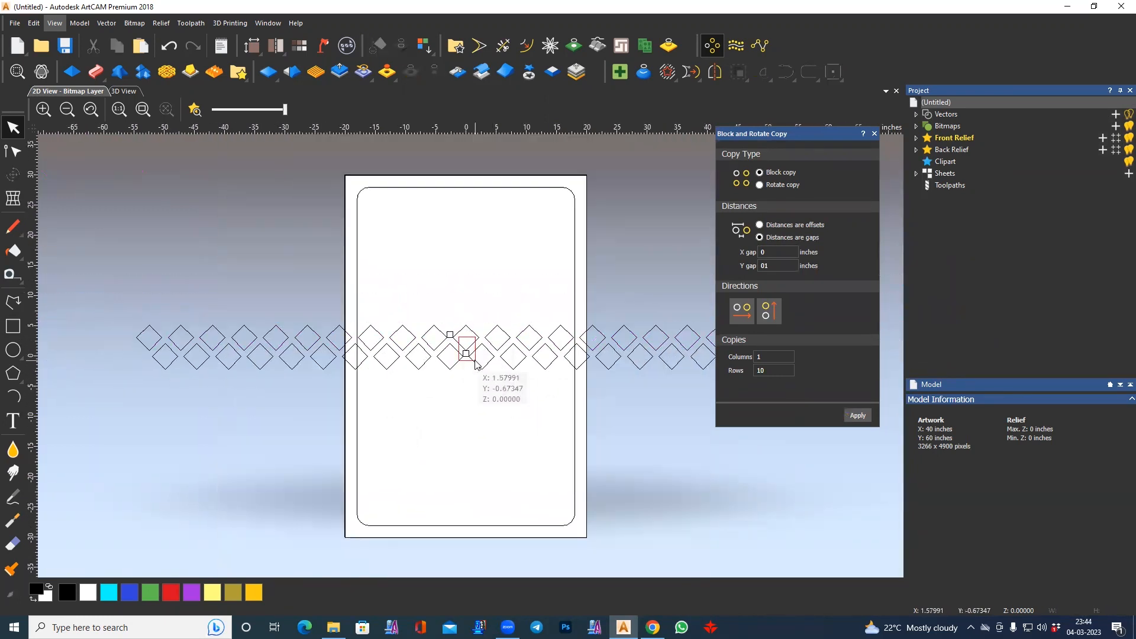
# - Select both staggered rows with the remaining spacer square and copy them upward repeatedly until they reach the panel's upper edge
pyautogui.scroll(-2, 472, 360)
pyautogui.moveTo(584, 372); pyautogui.dragTo(663, 392)
pyautogui.scroll(4, 467, 359)
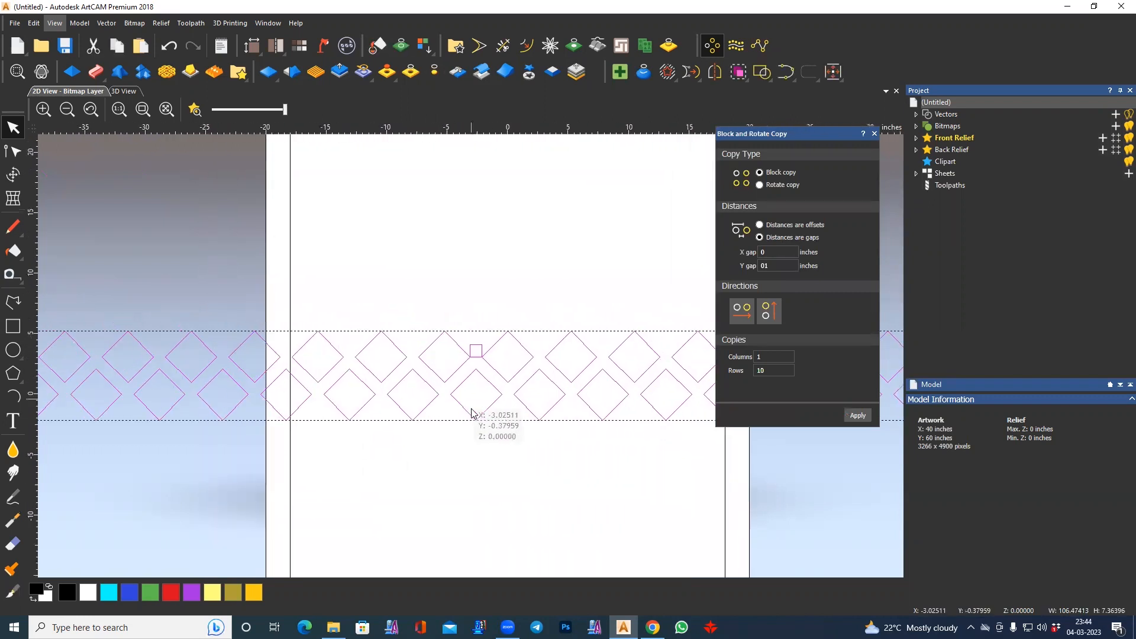
pyautogui.keyDown('ctrl'); pyautogui.moveTo(480, 427); pyautogui.dragTo(477, 200); pyautogui.keyUp('ctrl')
pyautogui.moveTo(476, 193); pyautogui.dragTo(465, 382, button='middle')
pyautogui.keyDown('ctrl'); pyautogui.moveTo(466, 382); pyautogui.dragTo(465, 309); pyautogui.keyUp('ctrl')
pyautogui.scroll(-2, 470, 340)
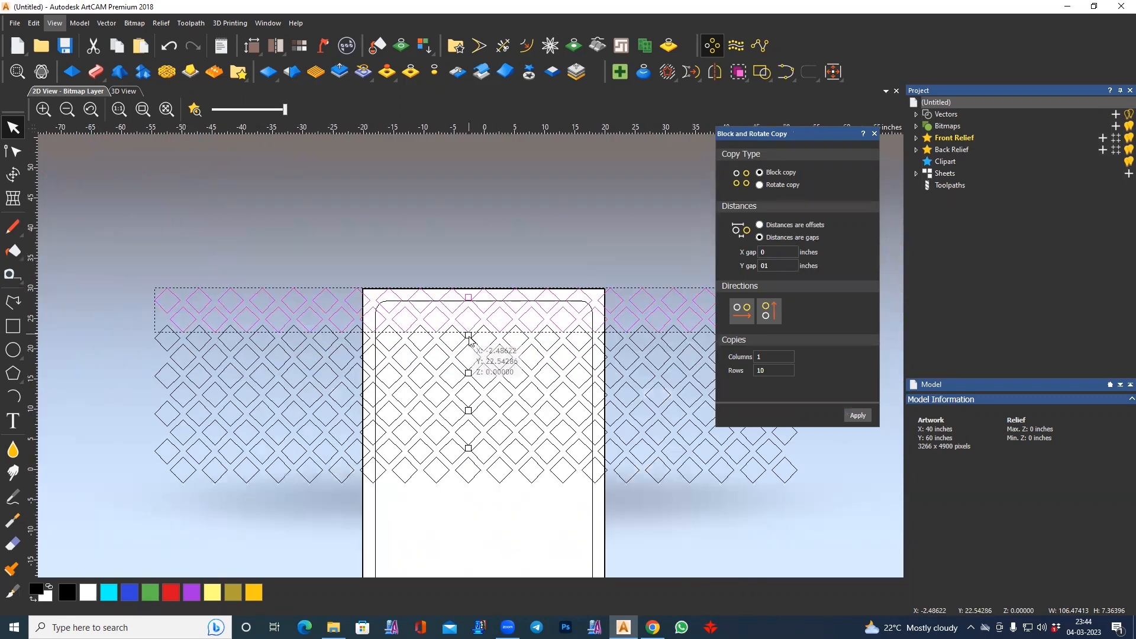
# - Select the whole stacked diamond block and copy it downward to cover the lower half of the panel
pyautogui.moveTo(248, 270); pyautogui.dragTo(684, 462)
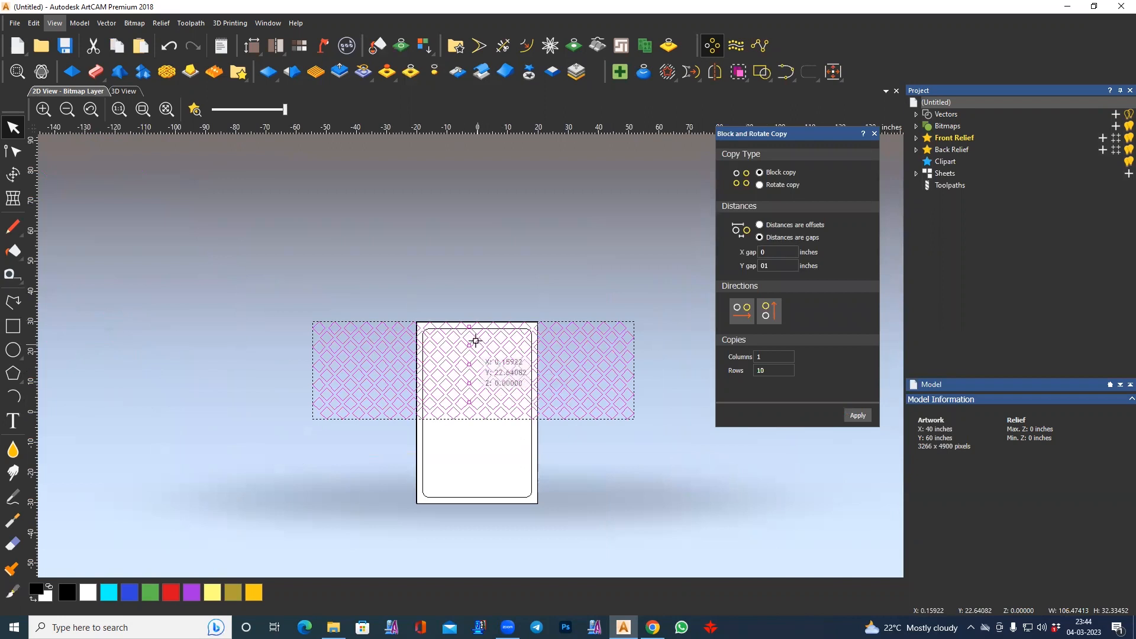
pyautogui.keyDown('ctrl'); pyautogui.moveTo(469, 325); pyautogui.dragTo(463, 384); pyautogui.keyUp('ctrl')
pyautogui.scroll(2, 469, 430)
pyautogui.scroll(2, 473, 419)
pyautogui.scroll(-1, 465, 391)
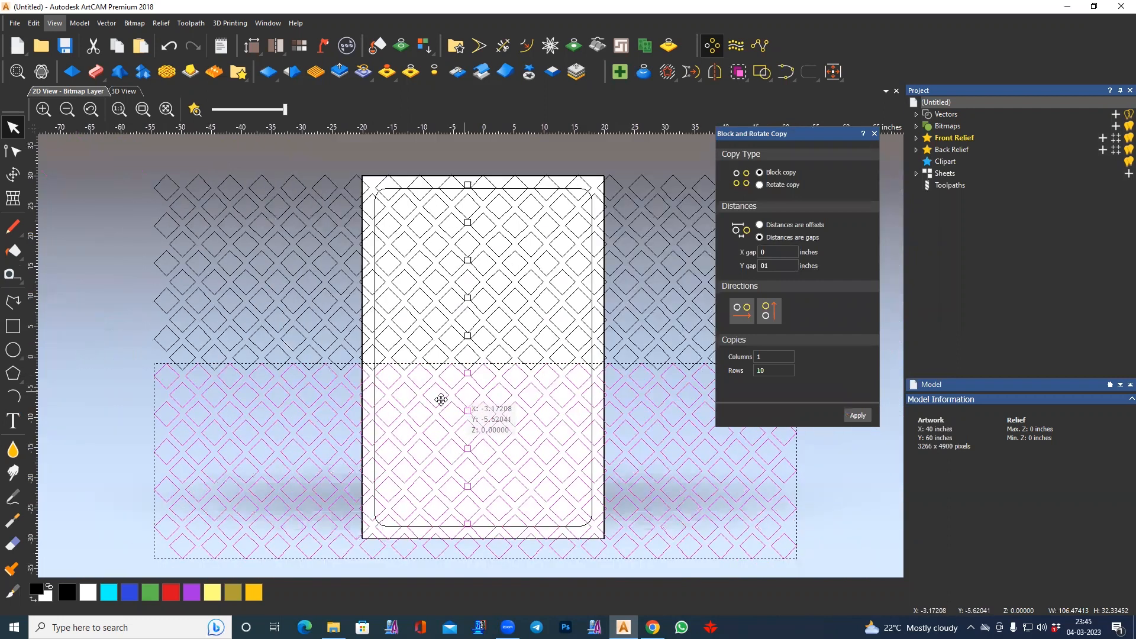
# - Select the vertical column of small spacer squares in the lattice and delete them
pyautogui.scroll(-1, 456, 332)
pyautogui.click(475, 246)
pyautogui.moveTo(471, 244); pyautogui.dragTo(482, 459)
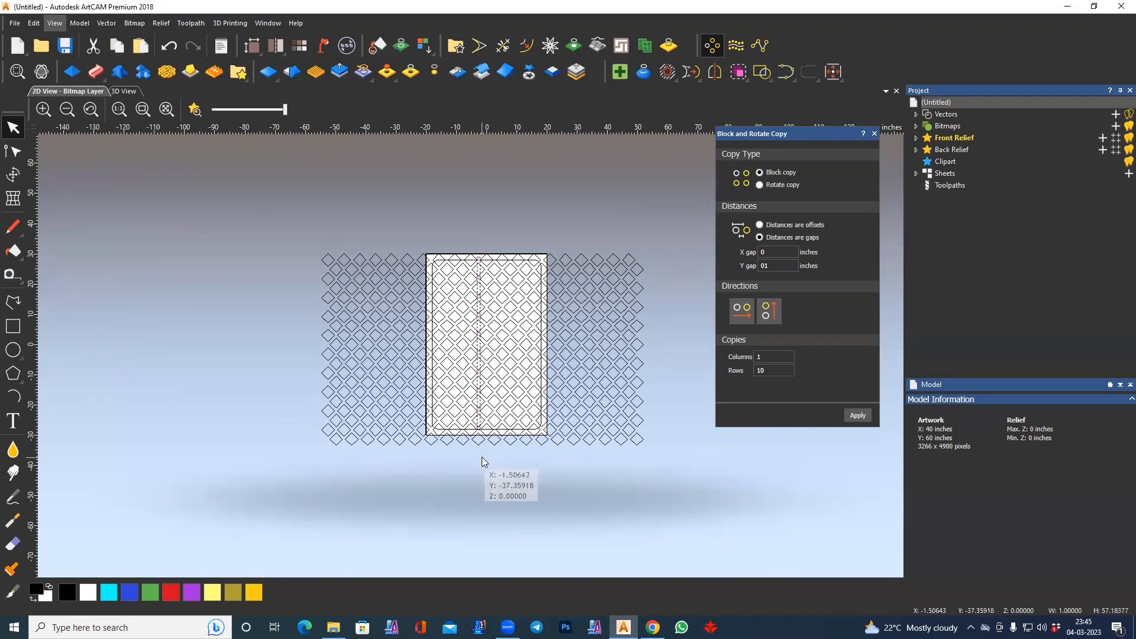
pyautogui.scroll(1, 460, 315)
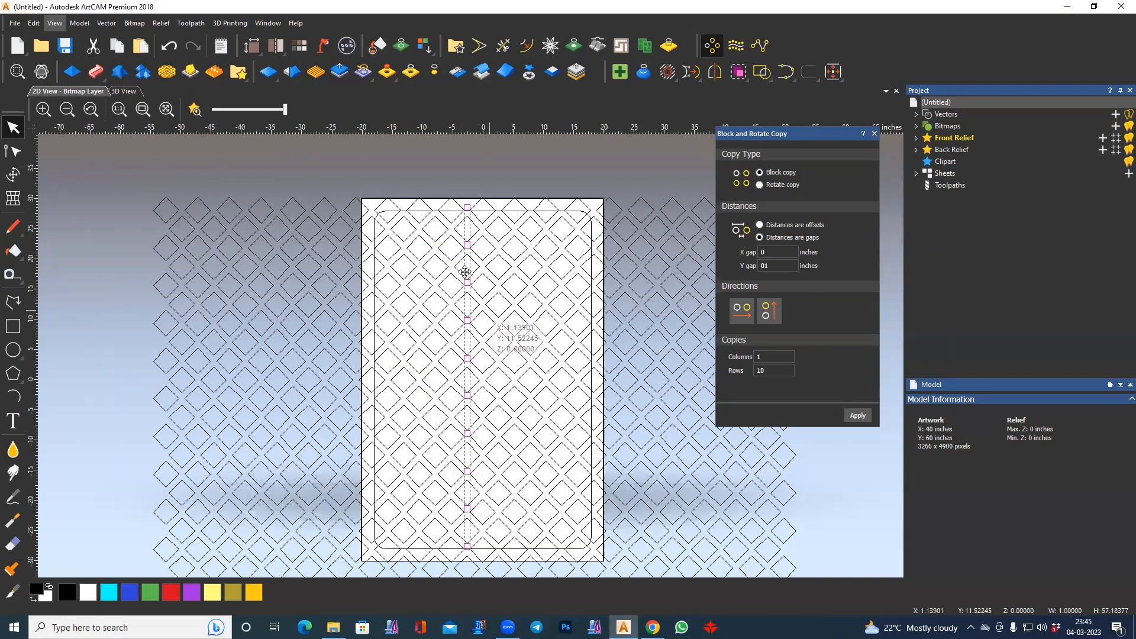
pyautogui.click(459, 168)
pyautogui.moveTo(438, 170); pyautogui.dragTo(493, 302)
pyautogui.click(449, 171)
pyautogui.moveTo(455, 182); pyautogui.dragTo(473, 563)
pyautogui.press('Delete')
# - Examine how the diamond lattice covers the panel and extends beyond its rounded inner border
pyautogui.moveTo(468, 415); pyautogui.dragTo(374, 292, button='middle')
pyautogui.moveTo(373, 344); pyautogui.dragTo(388, 371, button='middle')
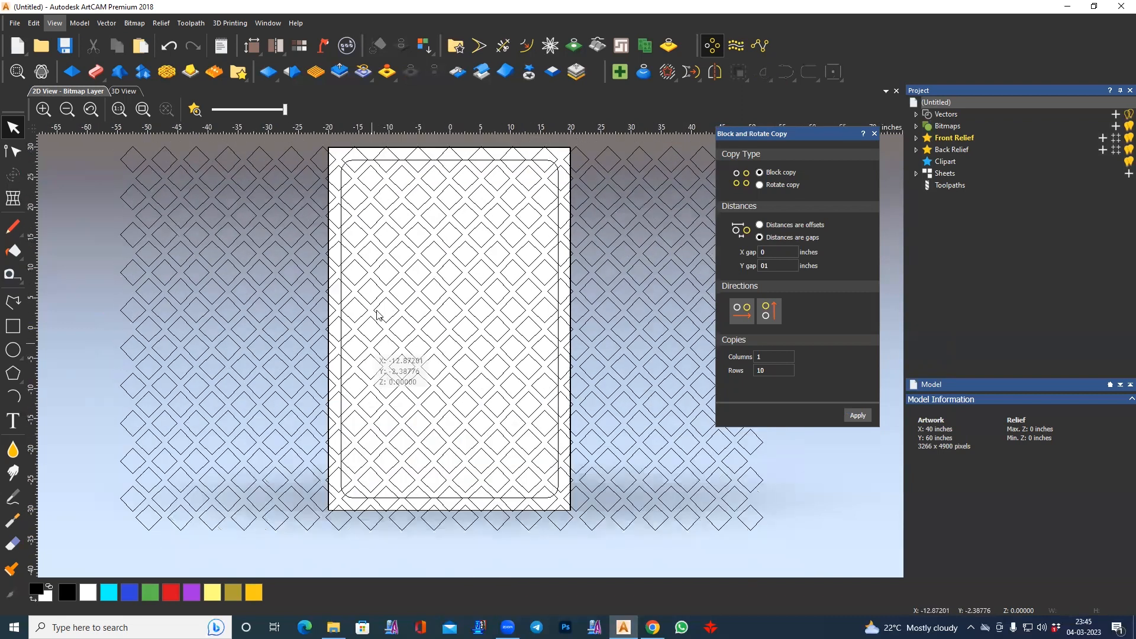
pyautogui.scroll(-2, 388, 243)
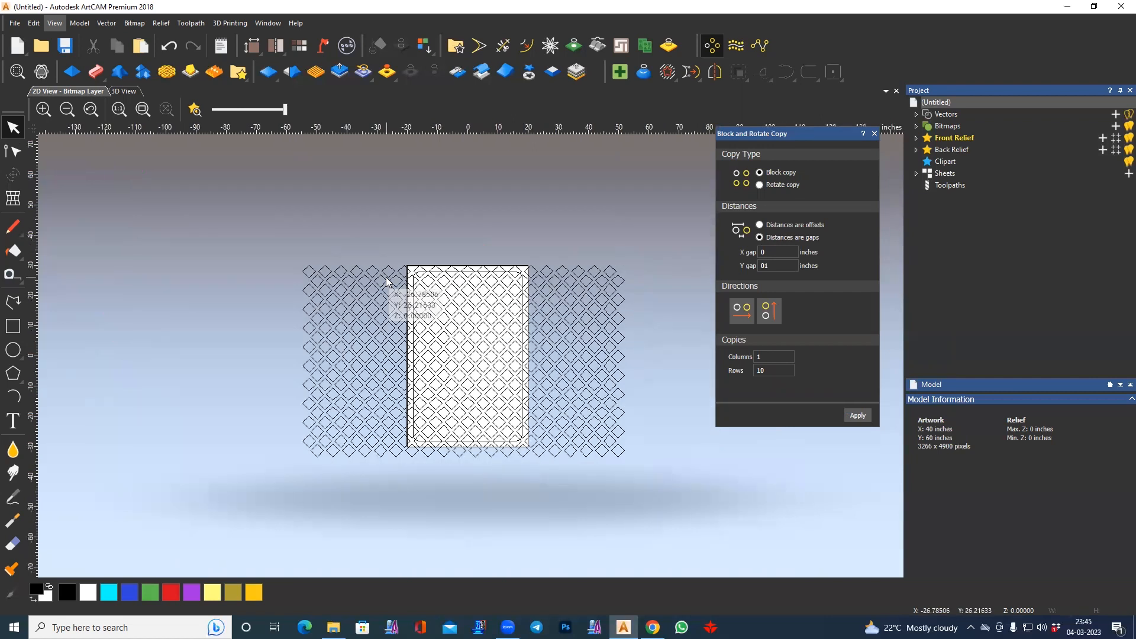
pyautogui.scroll(2, 451, 298)
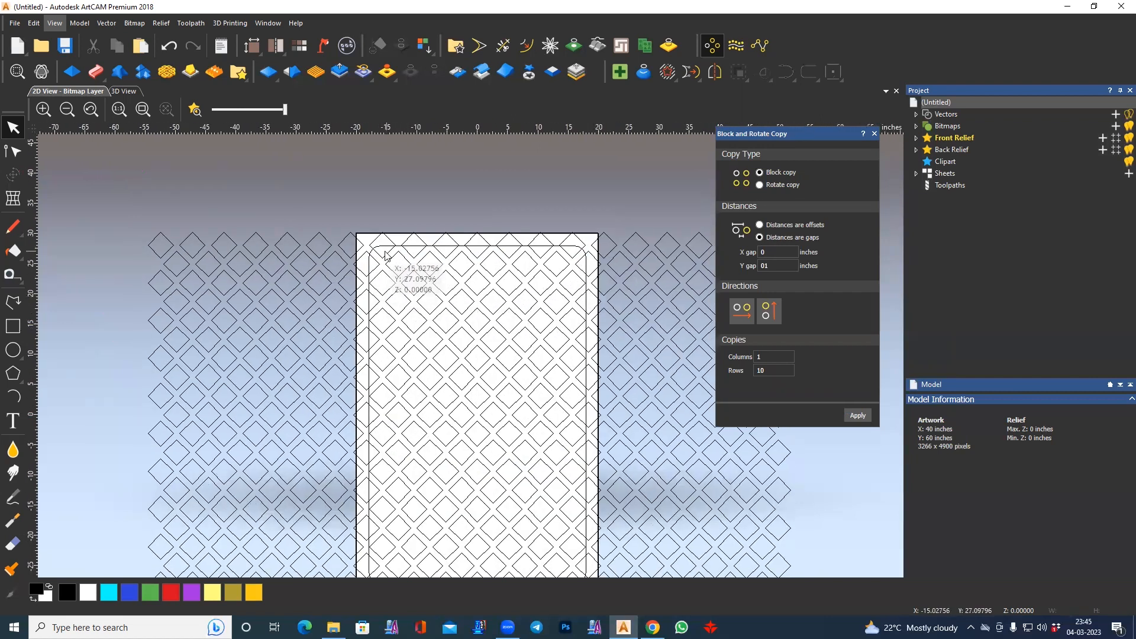
pyautogui.moveTo(451, 422); pyautogui.dragTo(421, 253, button='middle')
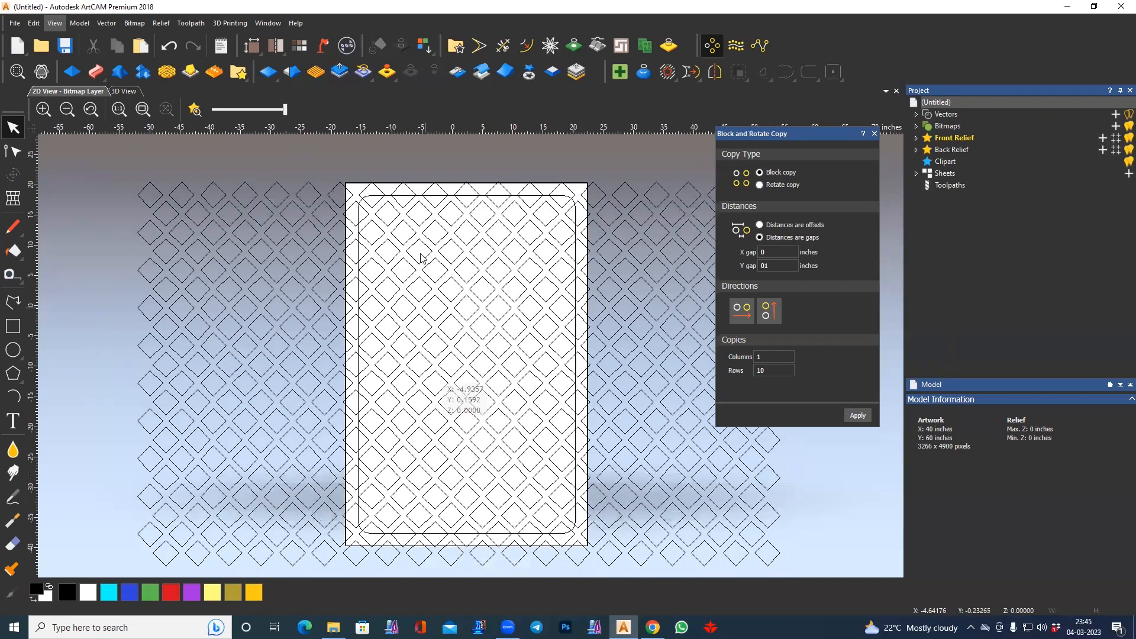
pyautogui.scroll(-2, 415, 421)
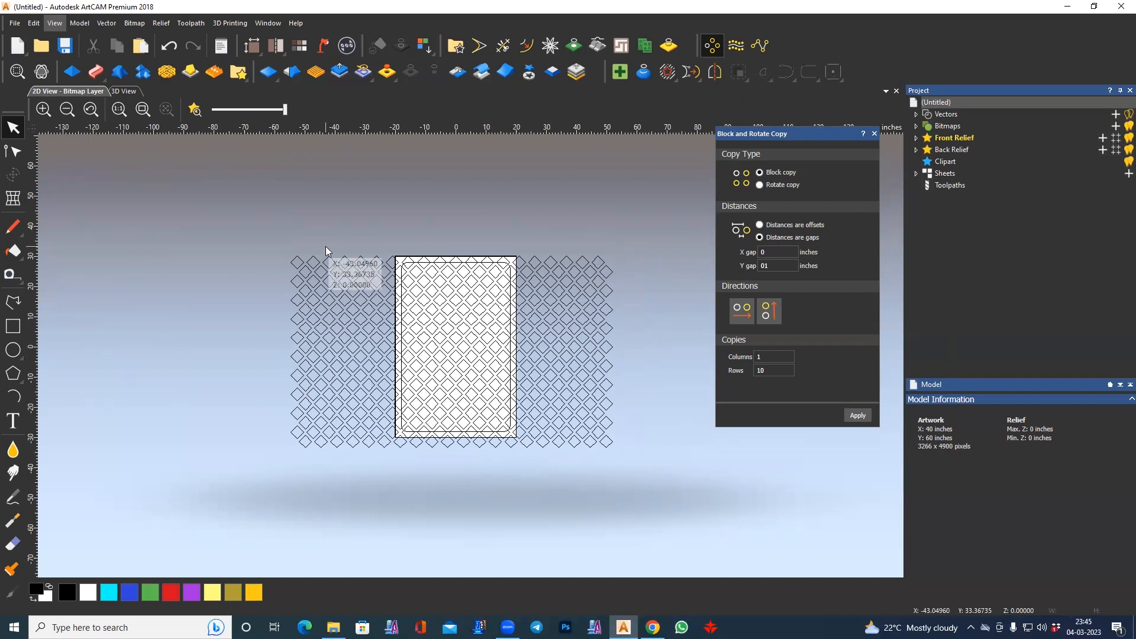
pyautogui.moveTo(516, 282); pyautogui.dragTo(380, 304, button='middle')
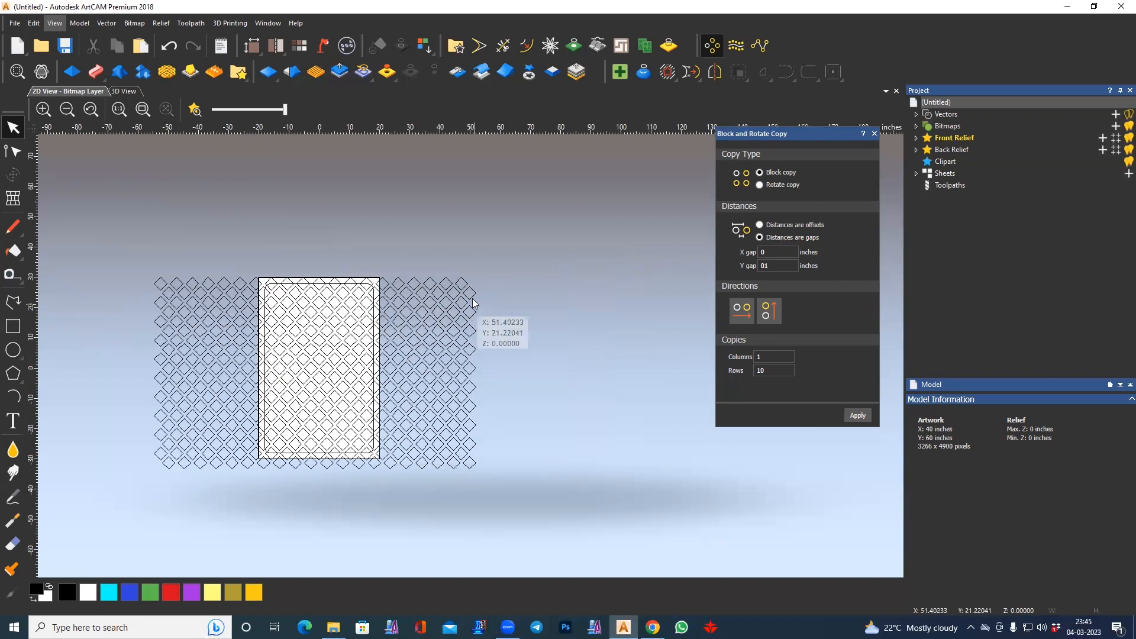
# - Copy one diamond from the lattice's right edge into the empty area up and to the right of it
pyautogui.click(473, 297)
pyautogui.moveTo(474, 297); pyautogui.dragTo(600, 236)
pyautogui.scroll(1, 607, 271)
pyautogui.moveTo(593, 274); pyautogui.dragTo(469, 303, button='middle')
# - Draw a circle about 6.5 inches in diameter to the right of the copied diamond, and move the diamond closer to it
pyautogui.click(12, 349)
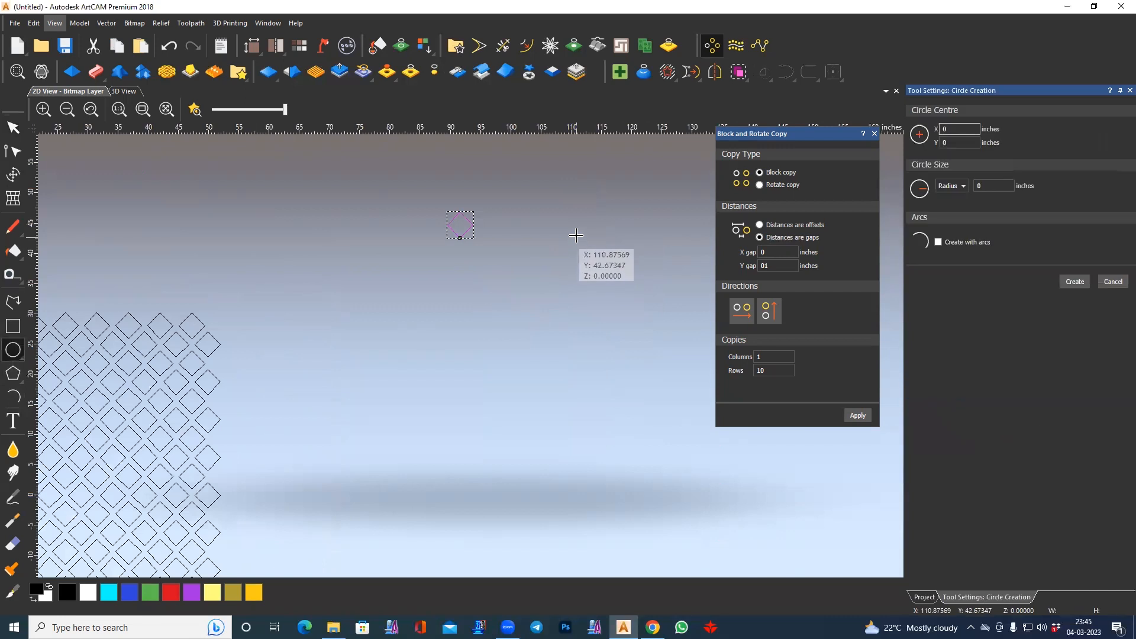
pyautogui.moveTo(579, 220); pyautogui.dragTo(592, 234)
pyautogui.moveTo(550, 283); pyautogui.dragTo(509, 339, button='middle')
pyautogui.click(455, 288)
pyautogui.moveTo(455, 288); pyautogui.dragTo(538, 288)
# - Align the circle's left edge with the diamond's right corner, and move the circle right to leave a small gap
pyautogui.scroll(2, 556, 308)
pyautogui.moveTo(529, 316); pyautogui.dragTo(501, 390, button='middle')
pyautogui.moveTo(472, 300); pyautogui.dragTo(424, 303)
pyautogui.moveTo(506, 307); pyautogui.dragTo(461, 342)
pyautogui.moveTo(471, 292); pyautogui.dragTo(427, 307)
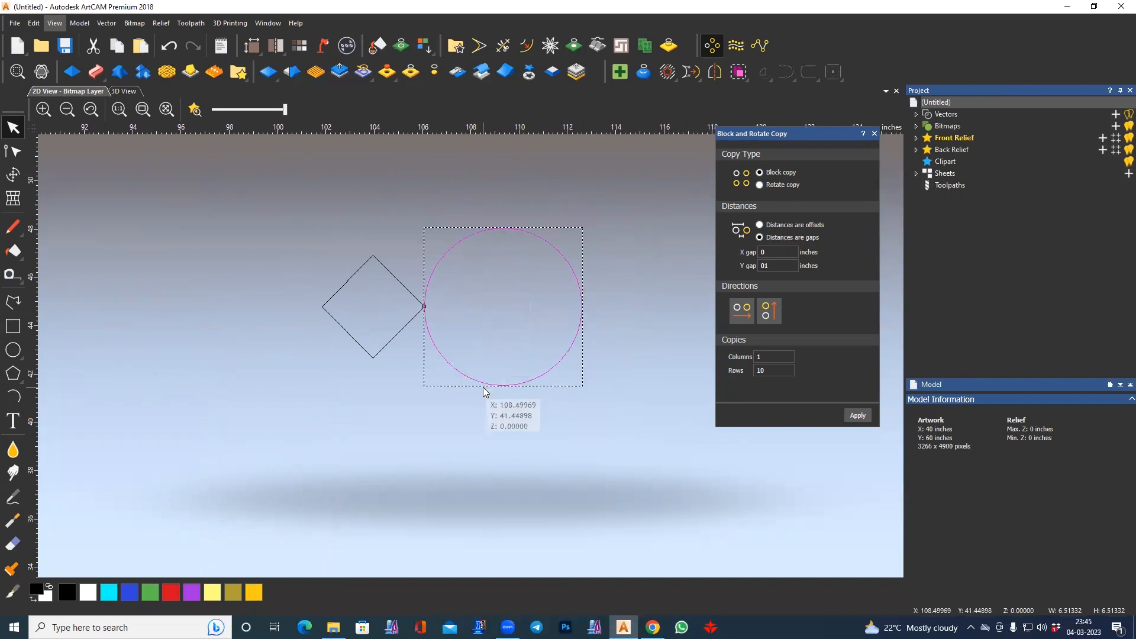
pyautogui.moveTo(532, 381); pyautogui.dragTo(575, 383)
pyautogui.click(501, 427)
pyautogui.scroll(-1, 500, 422)
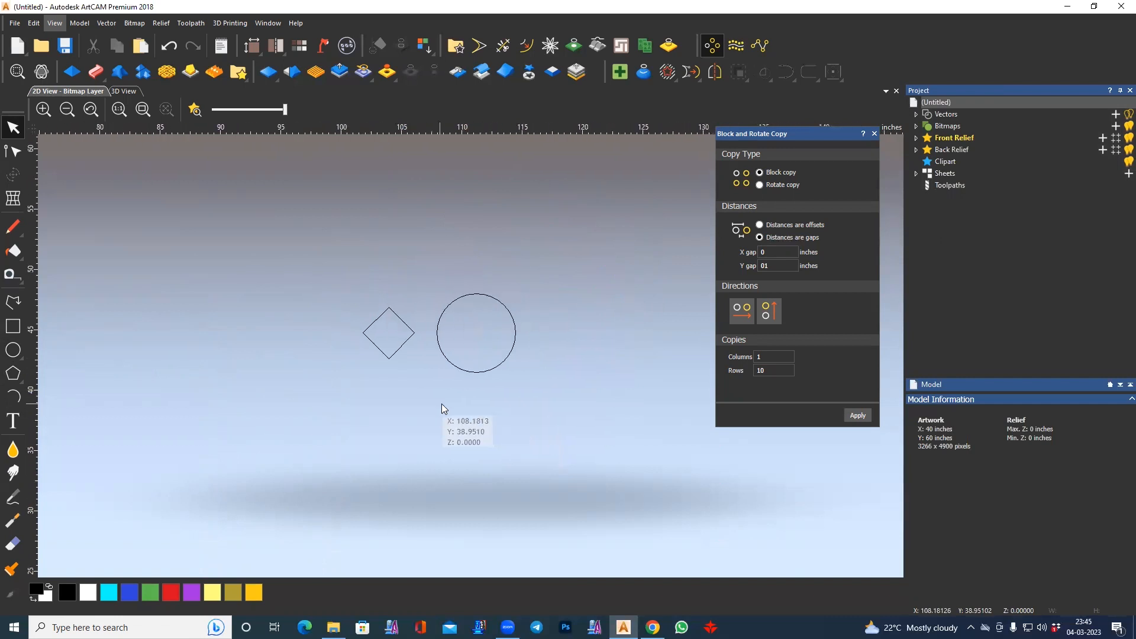
# - Rotate copy the diamond around the circle's centre into 8 objects over a total angle of 360 degrees
pyautogui.click(761, 185)
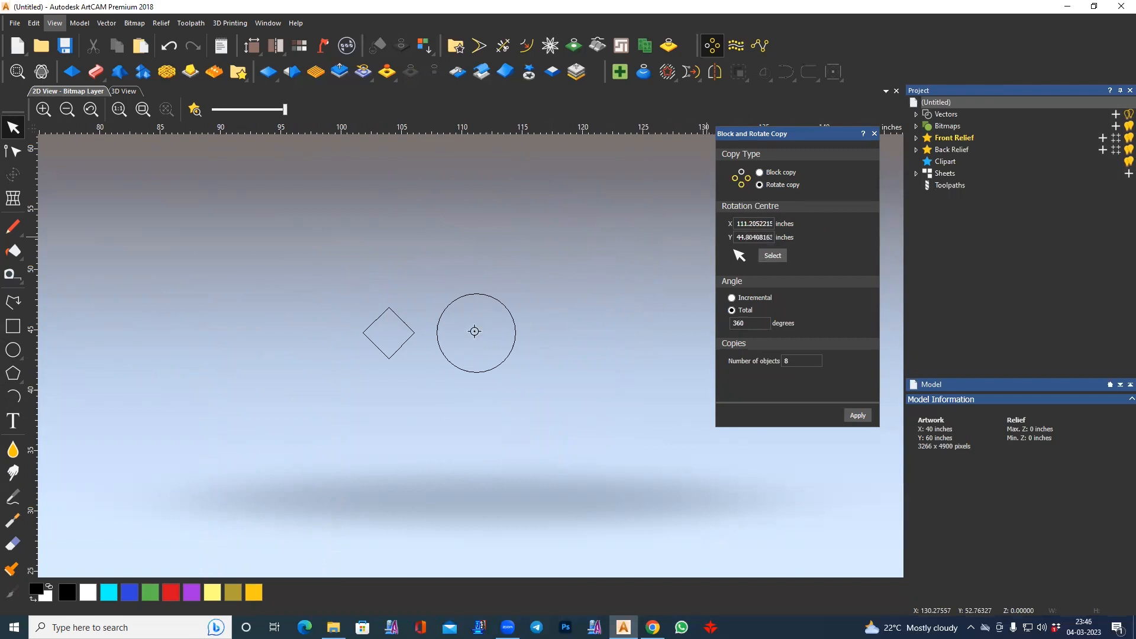
pyautogui.moveTo(329, 257); pyautogui.dragTo(435, 408)
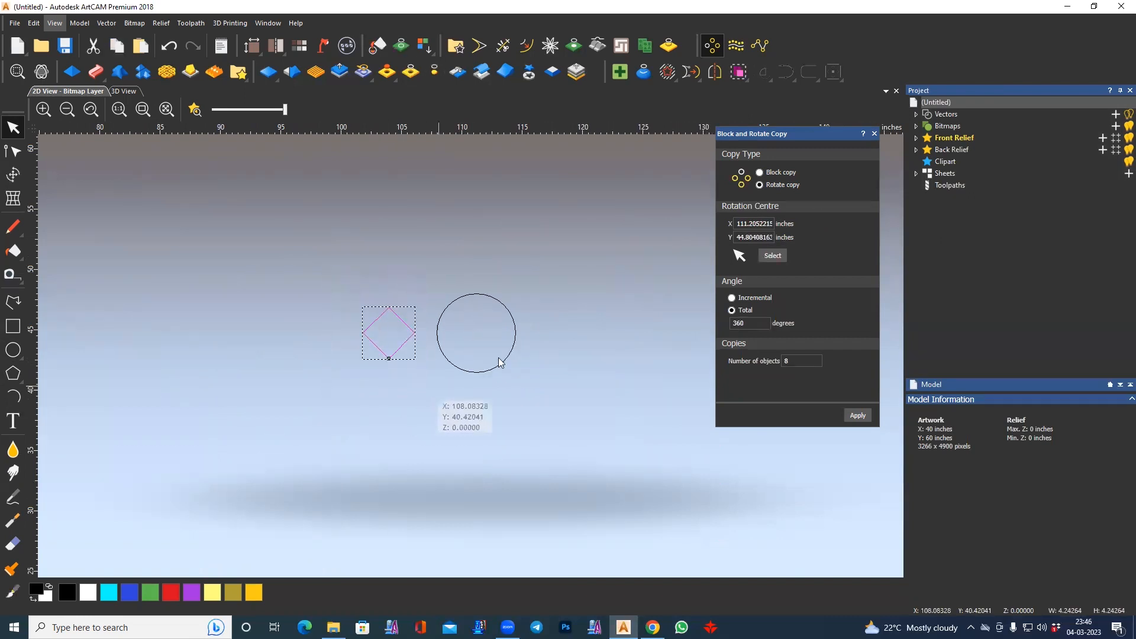
pyautogui.click(857, 416)
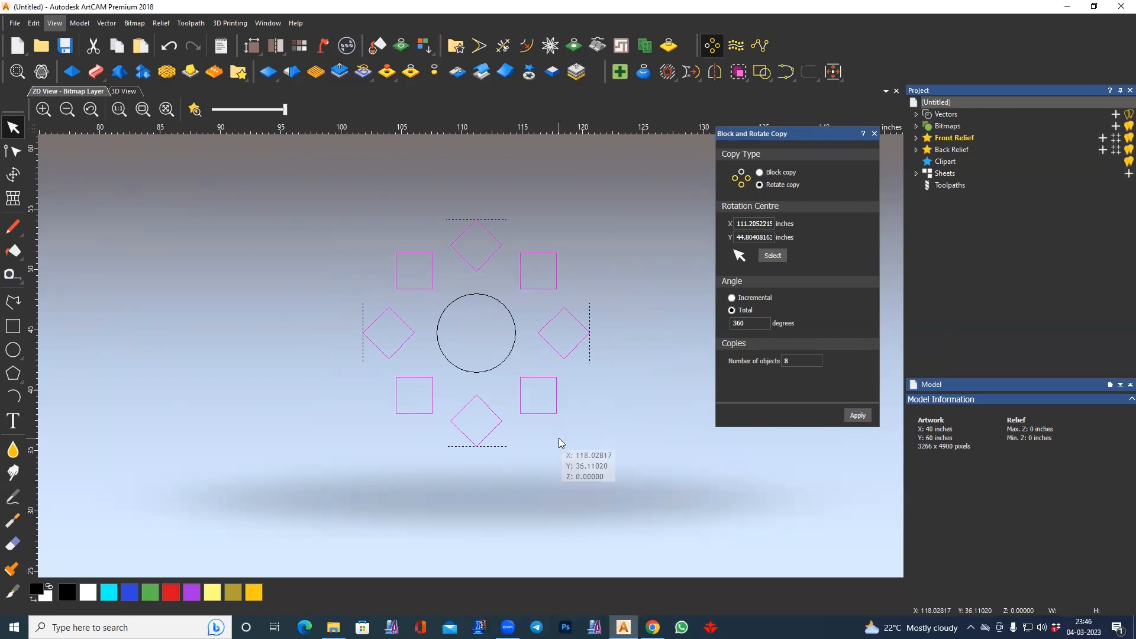
# - Undo the rotate copy around the circle, and delete the remaining single diamond
pyautogui.click(333, 227)
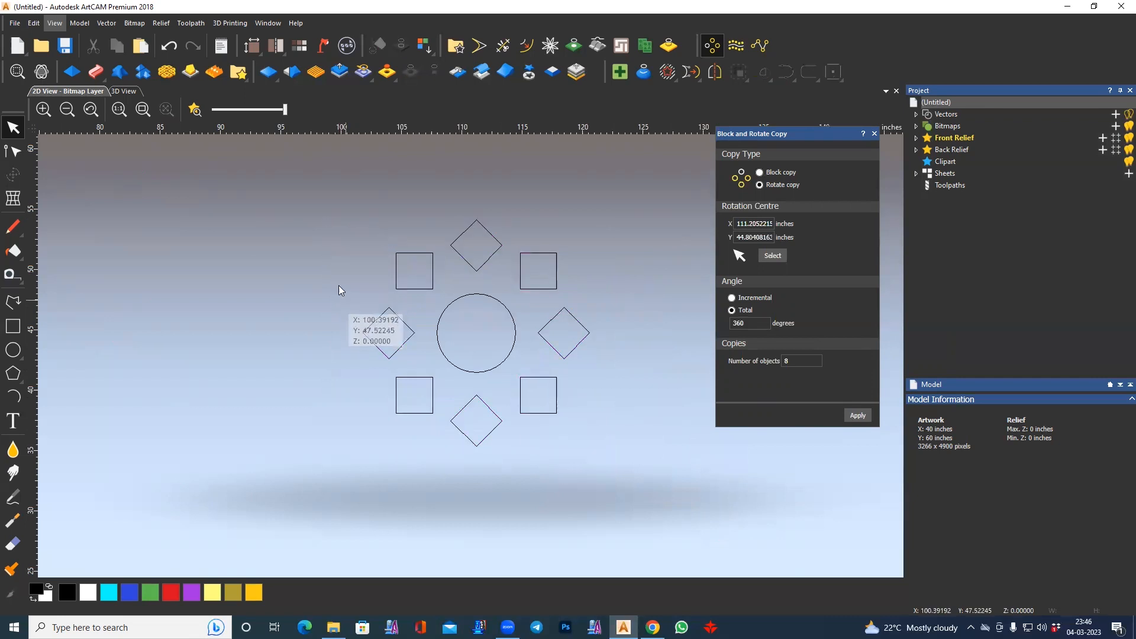
pyautogui.hotkey('ctrl', 'z')
pyautogui.moveTo(309, 245); pyautogui.dragTo(421, 432)
pyautogui.press('Delete')
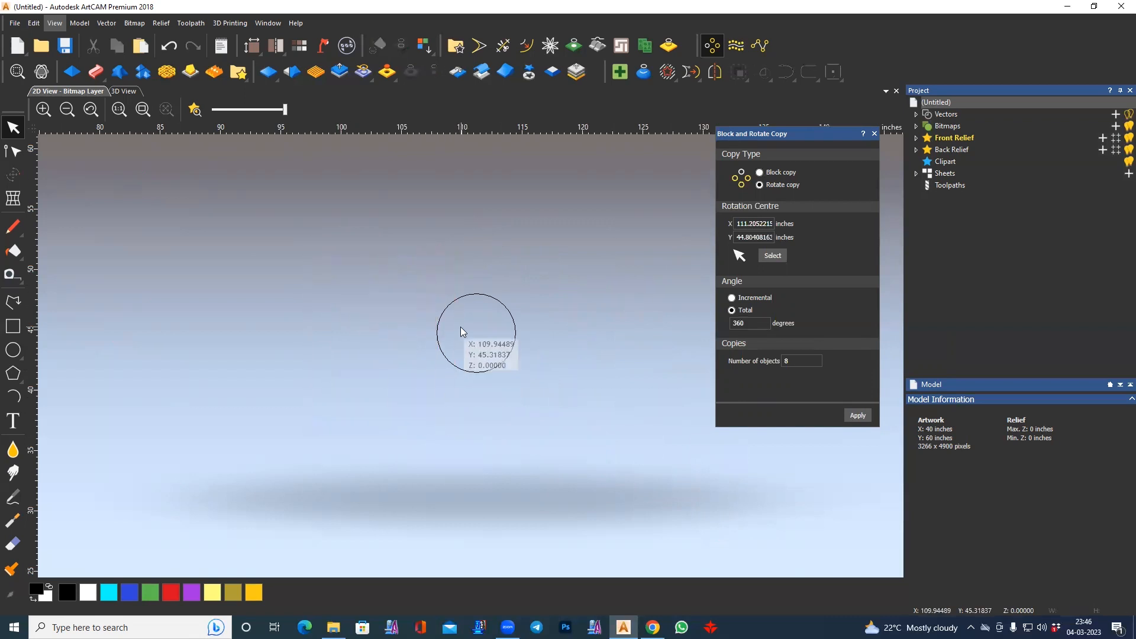
# - Draw a three-point arc about 4.1 inches tall, rising vertically from the circle's top point and bulging to the right
pyautogui.click(13, 396)
pyautogui.moveTo(480, 283); pyautogui.dragTo(480, 321, button='middle')
pyautogui.click(477, 330)
pyautogui.click(481, 283)
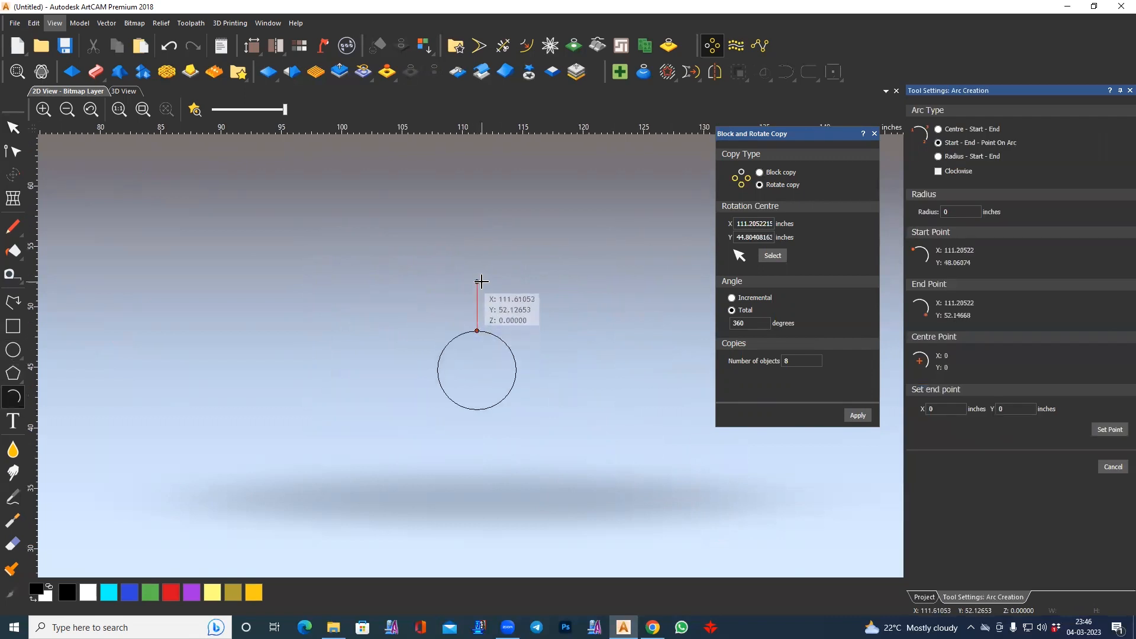
pyautogui.click(481, 284)
# - Flatten the arc with node editing so it bulges only about 0.8 inch
pyautogui.click(12, 153)
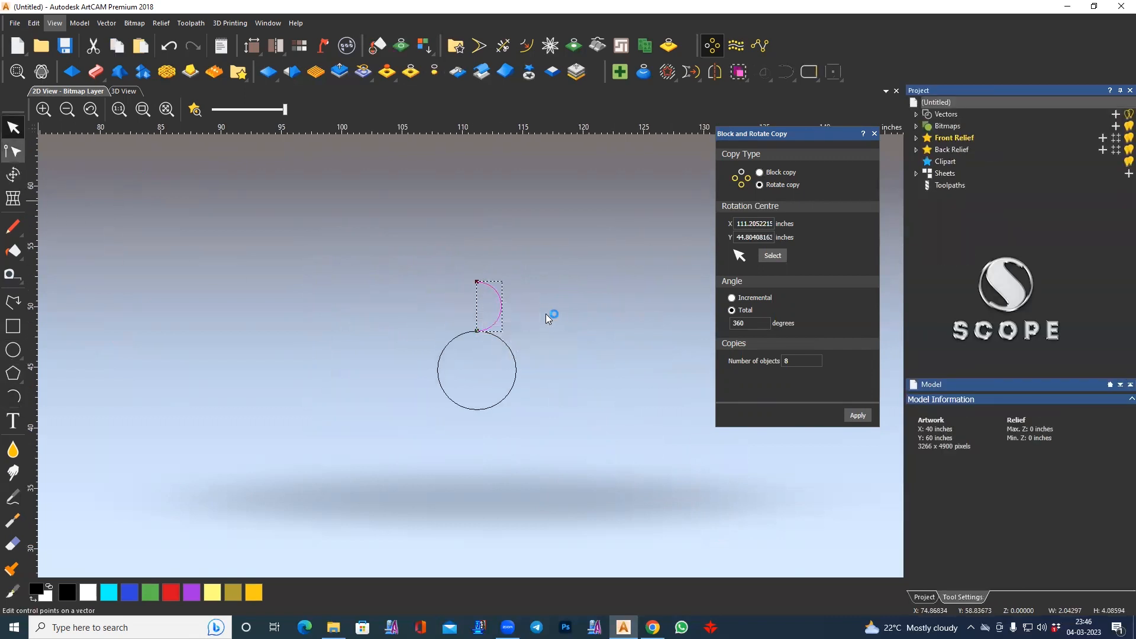
pyautogui.scroll(2, 500, 314)
pyautogui.moveTo(505, 300); pyautogui.dragTo(471, 284)
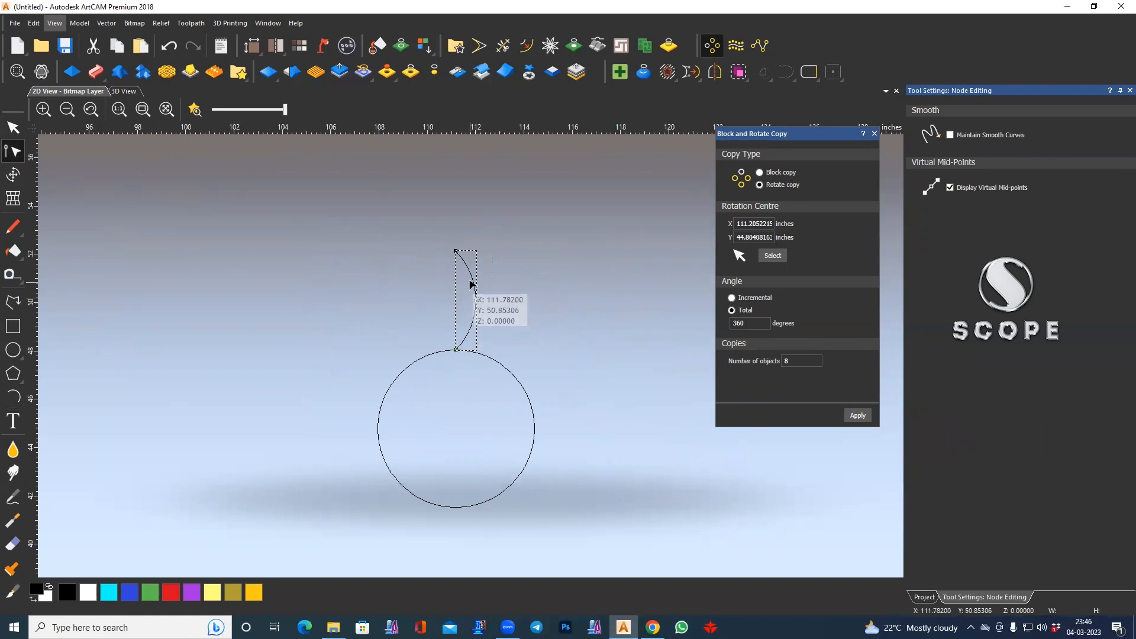
# - Shape the arc into a tapered half petal by shifting both end points' control handles to the left
pyautogui.moveTo(477, 284); pyautogui.dragTo(473, 307, button='middle')
pyautogui.click(473, 324)
pyautogui.scroll(4, 465, 322)
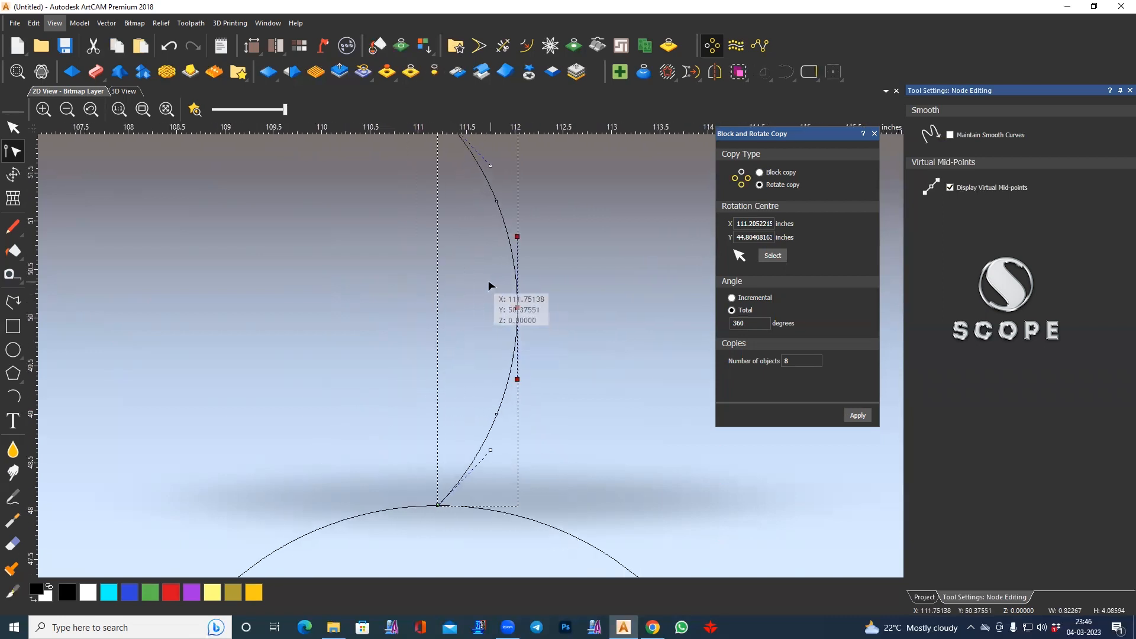
pyautogui.scroll(-2, 503, 331)
pyautogui.moveTo(473, 246); pyautogui.dragTo(484, 415)
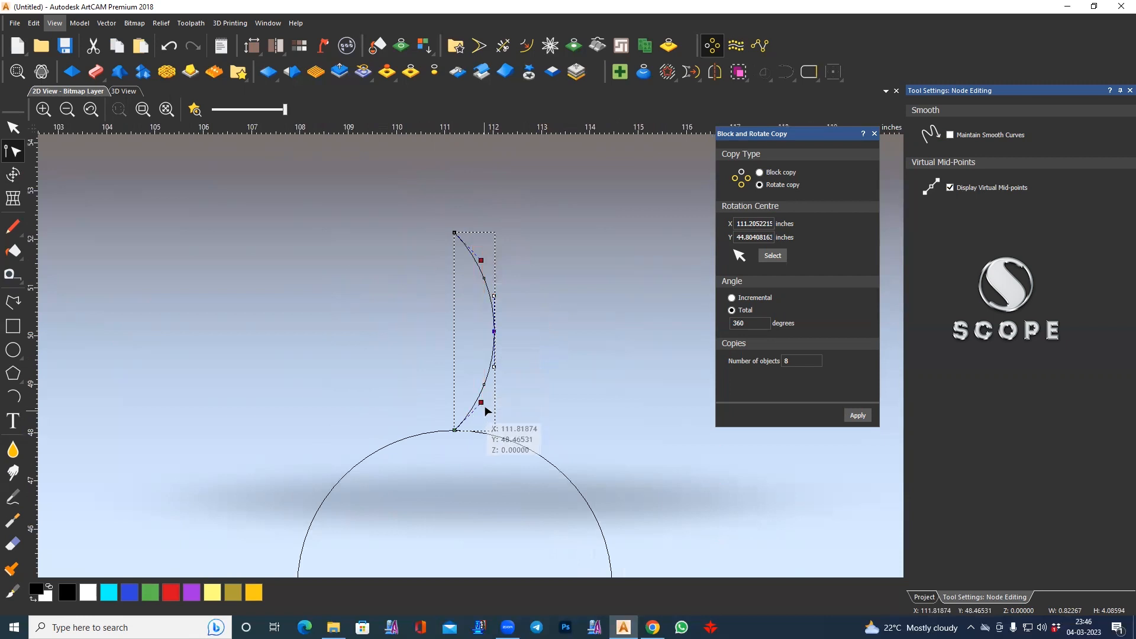
pyautogui.press('Left')
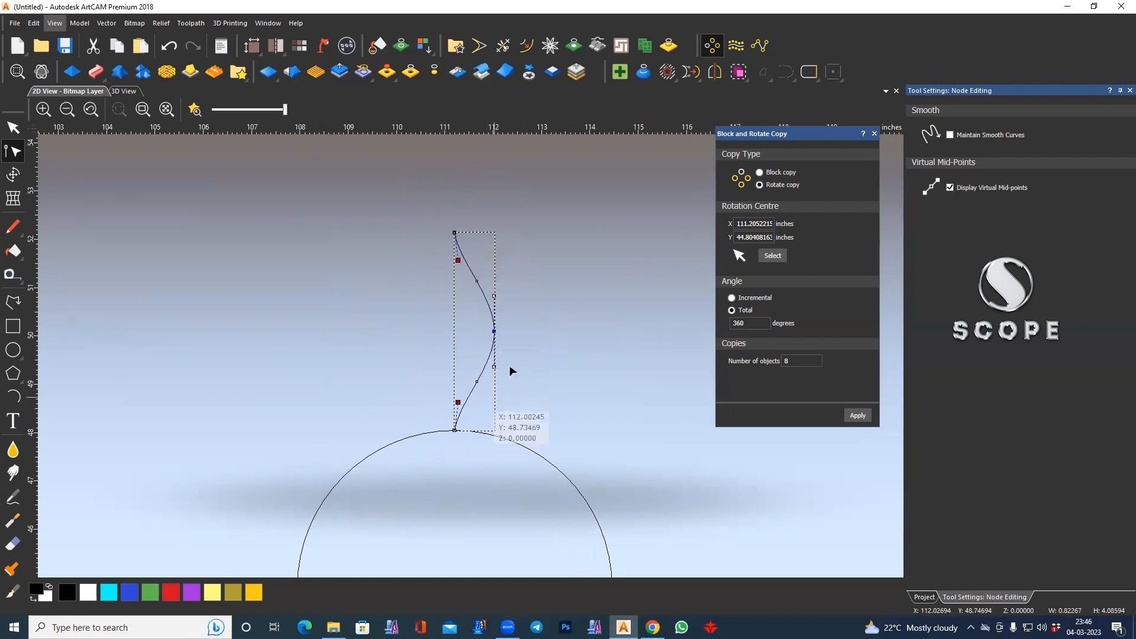
# - Mirror a copy of the half petal to its left, joining the mirrored vectors into a closed petal
pyautogui.click(710, 77)
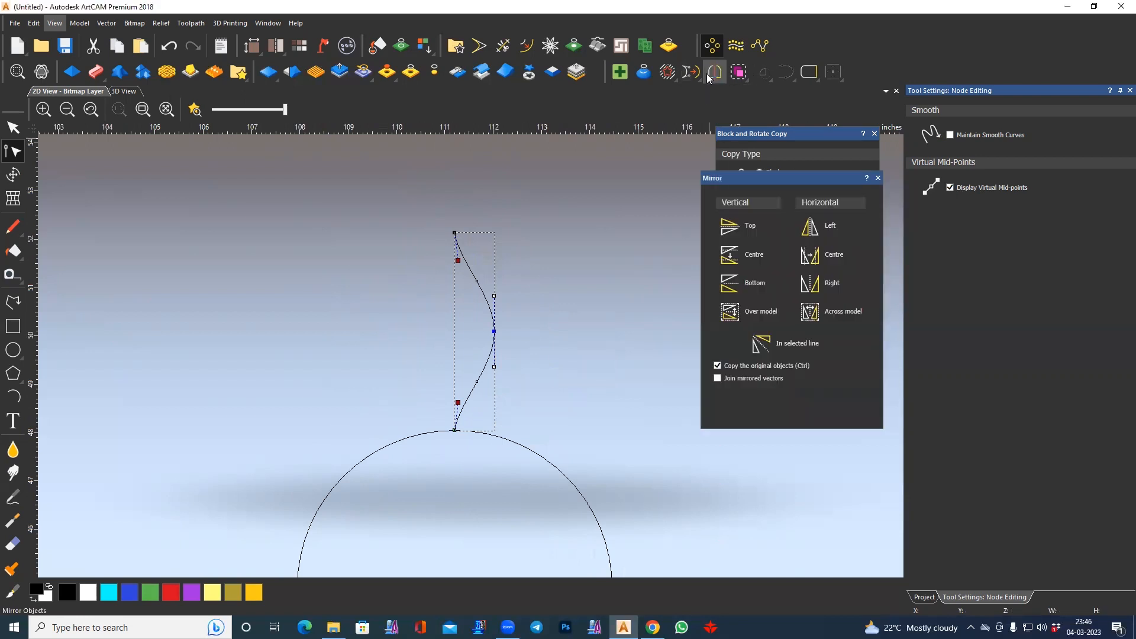
pyautogui.click(732, 381)
pyautogui.click(810, 226)
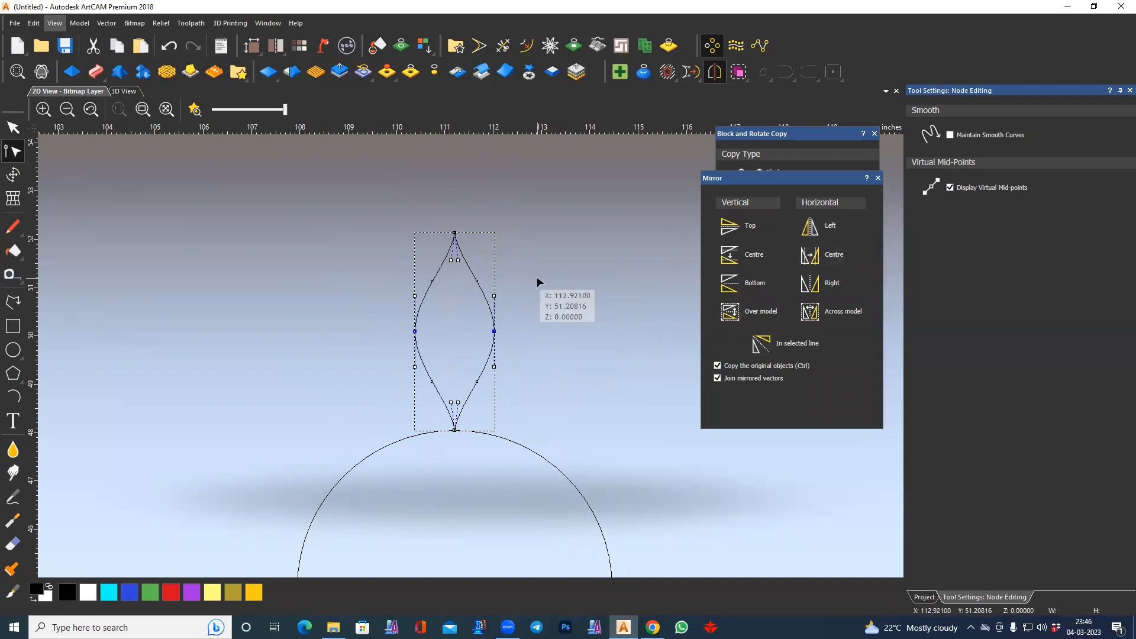
# - Rotate copy the petal around the circle's centre into 8 objects over a total of 360 degrees, and undo the copies
pyautogui.click(742, 155)
pyautogui.click(857, 416)
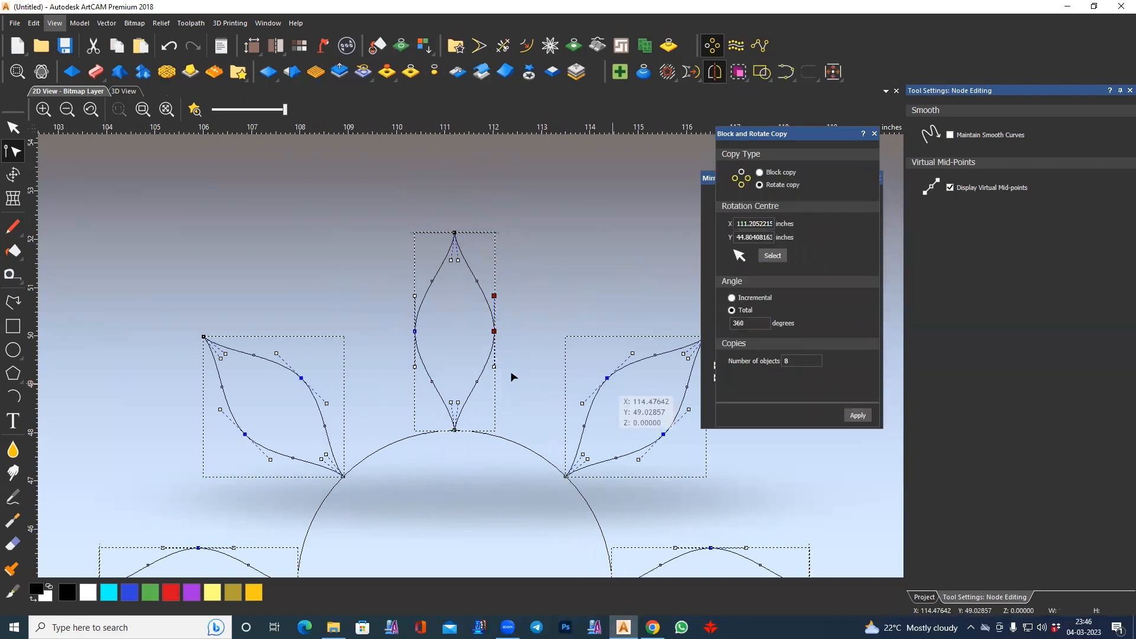
pyautogui.scroll(-3, 509, 375)
pyautogui.scroll(2, 466, 376)
pyautogui.scroll(1, 466, 376)
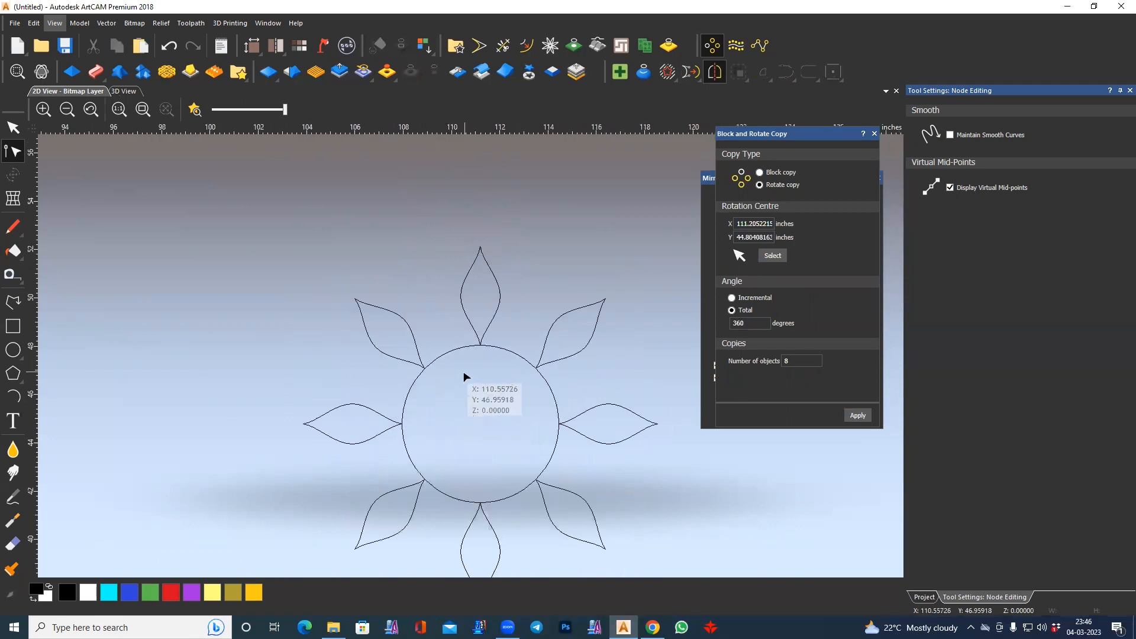
pyautogui.scroll(-1, 466, 379)
pyautogui.hotkey('ctrl', 'z')
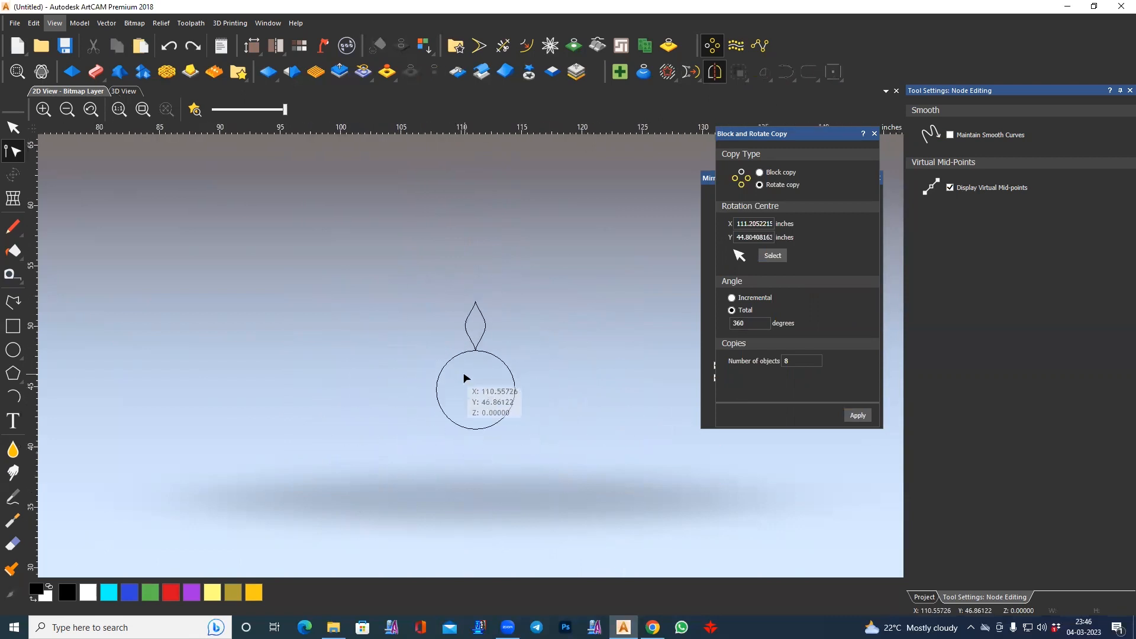
# - Rotate copy the petal around the circle into 12 objects over a total of 180 degrees, and undo the copies
pyautogui.click(474, 317)
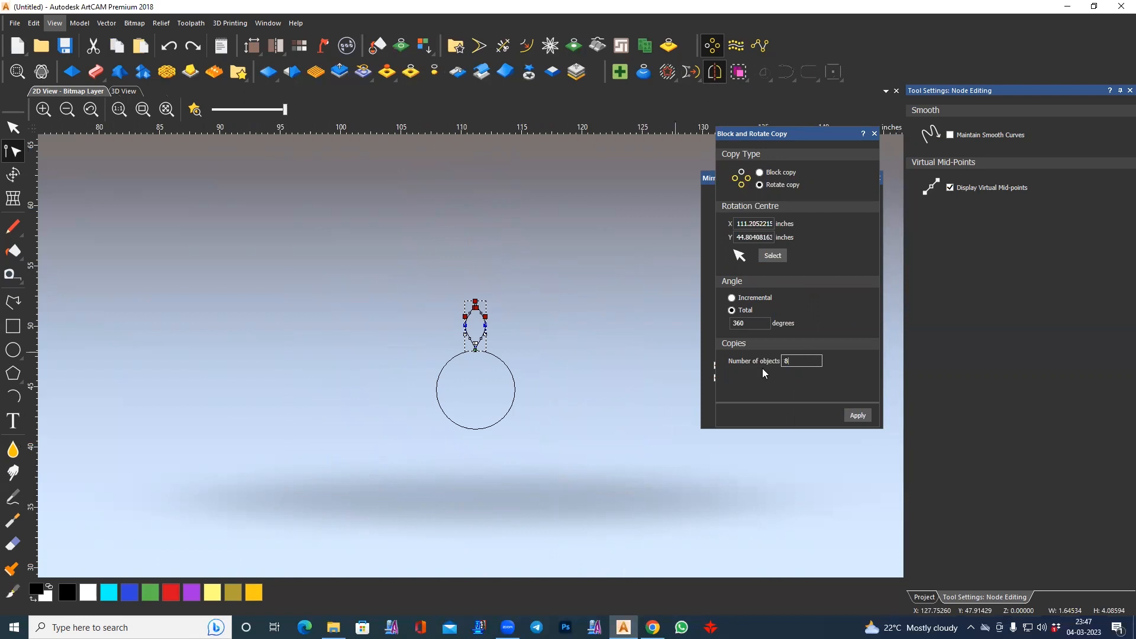
pyautogui.write('12')
pyautogui.click(852, 417)
pyautogui.scroll(2, 482, 424)
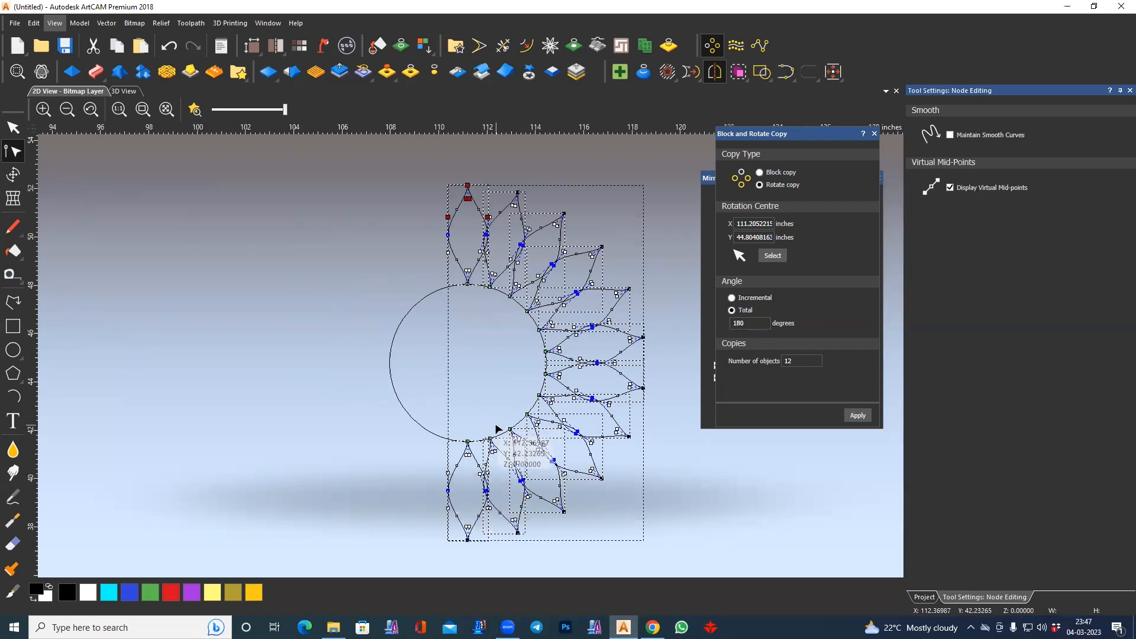
pyautogui.hotkey('ctrl', 'z')
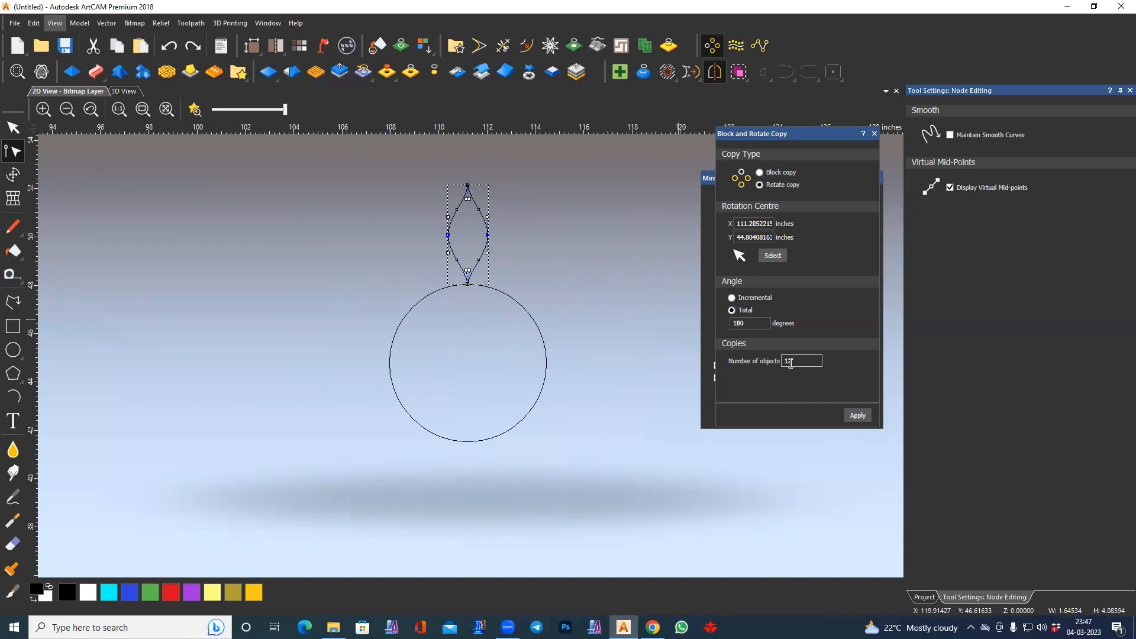
# - Try the petal's rotate copy with 9 objects over a total of 180 degrees, and undo the copies
pyautogui.click(856, 417)
pyautogui.click(624, 318)
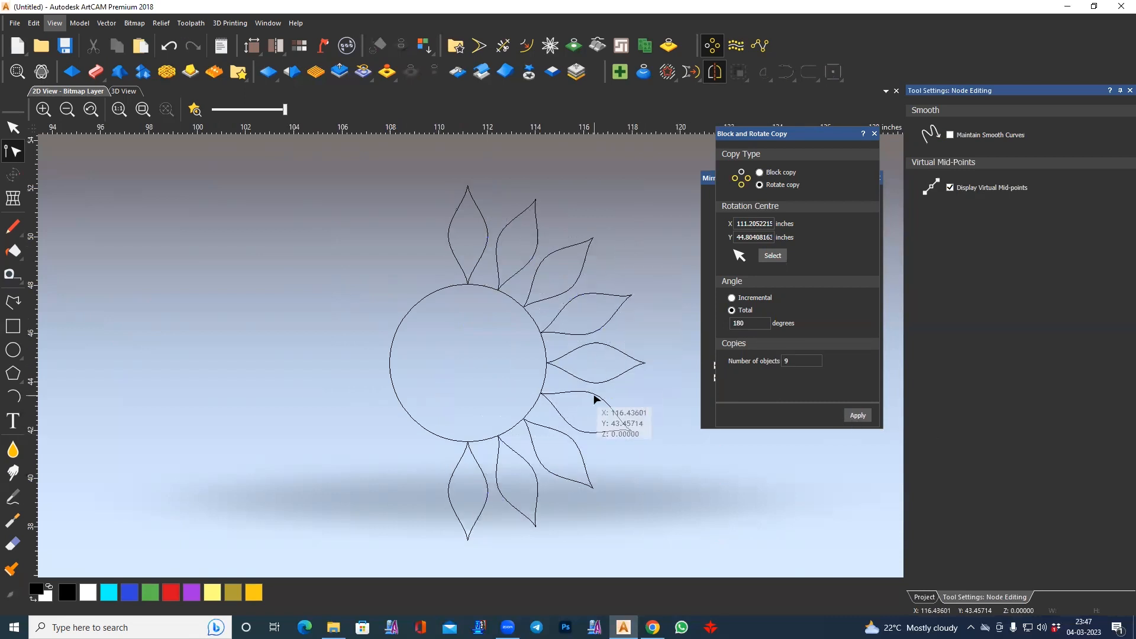
pyautogui.scroll(-2, 595, 400)
pyautogui.hotkey('ctrl', 'z')
# - Rotate copy the petal around the circle's centre into 9 objects over a total angle of 360 degrees
pyautogui.click(461, 290)
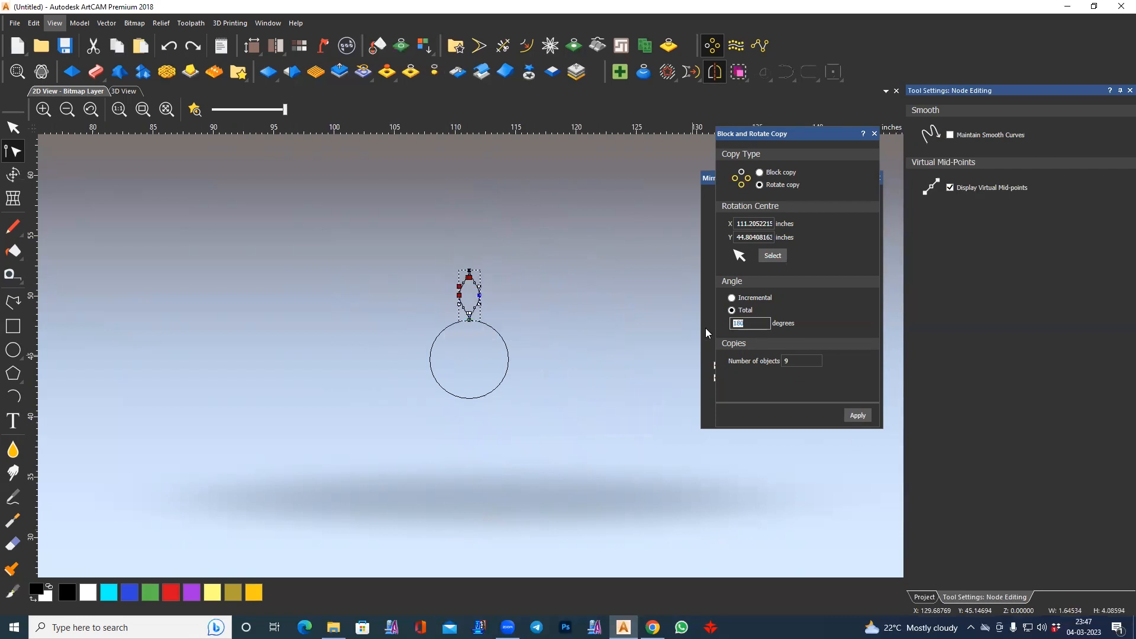
pyautogui.write('360')
pyautogui.click(858, 416)
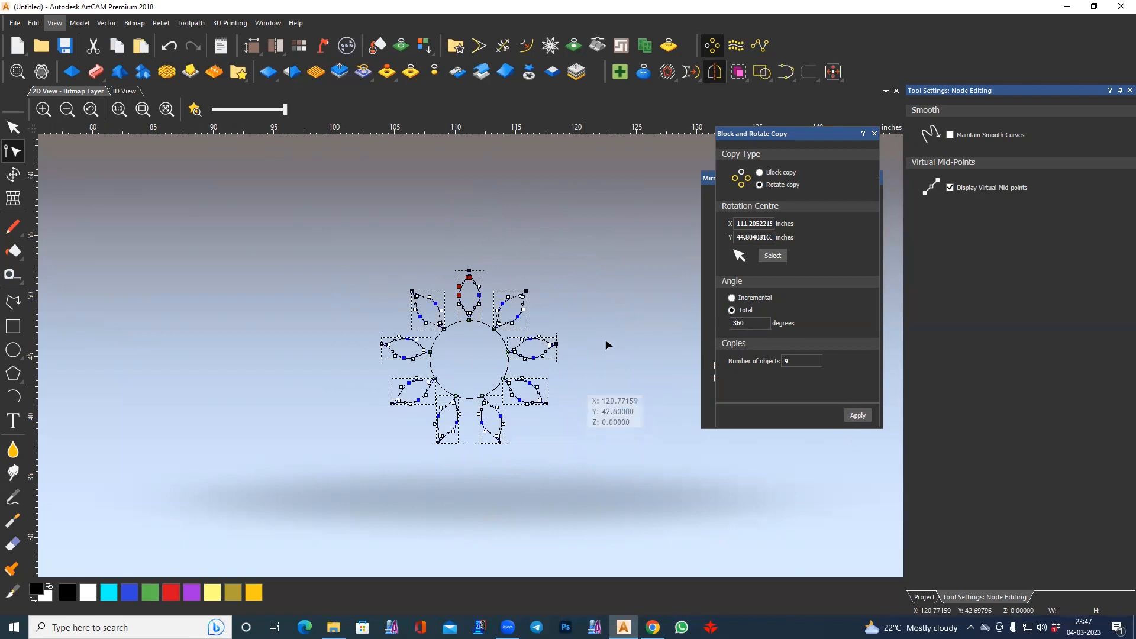
pyautogui.click(600, 324)
# - Select the nine petals without the circle, and group them
pyautogui.click(13, 128)
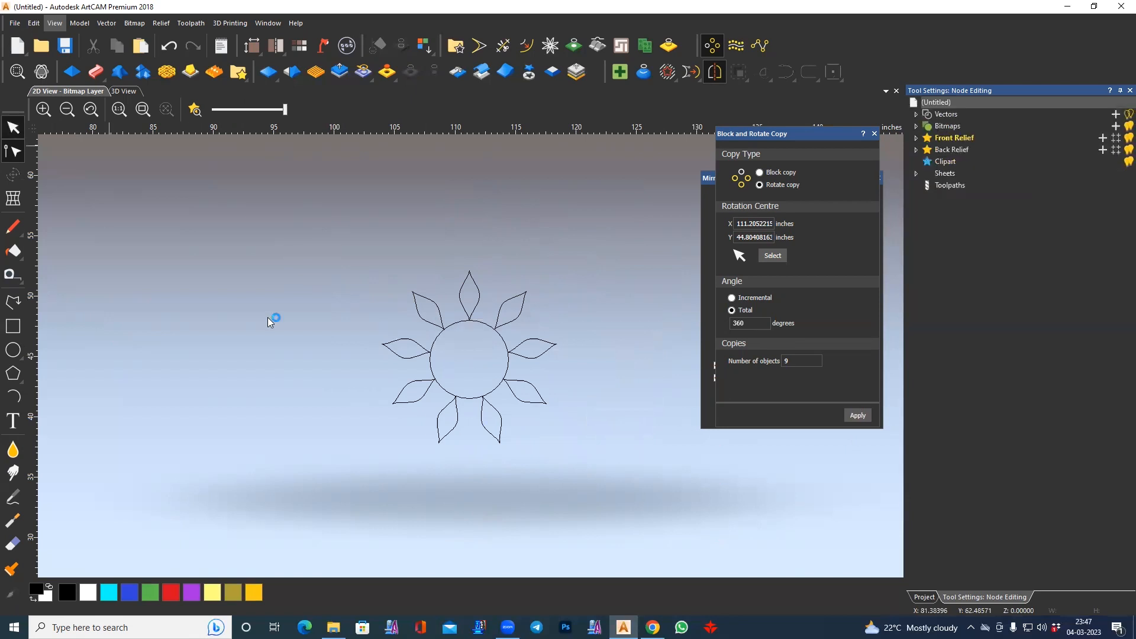
pyautogui.moveTo(299, 231); pyautogui.dragTo(598, 377)
pyautogui.keyDown('shift'); pyautogui.moveTo(366, 368); pyautogui.dragTo(582, 471); pyautogui.keyUp('shift')
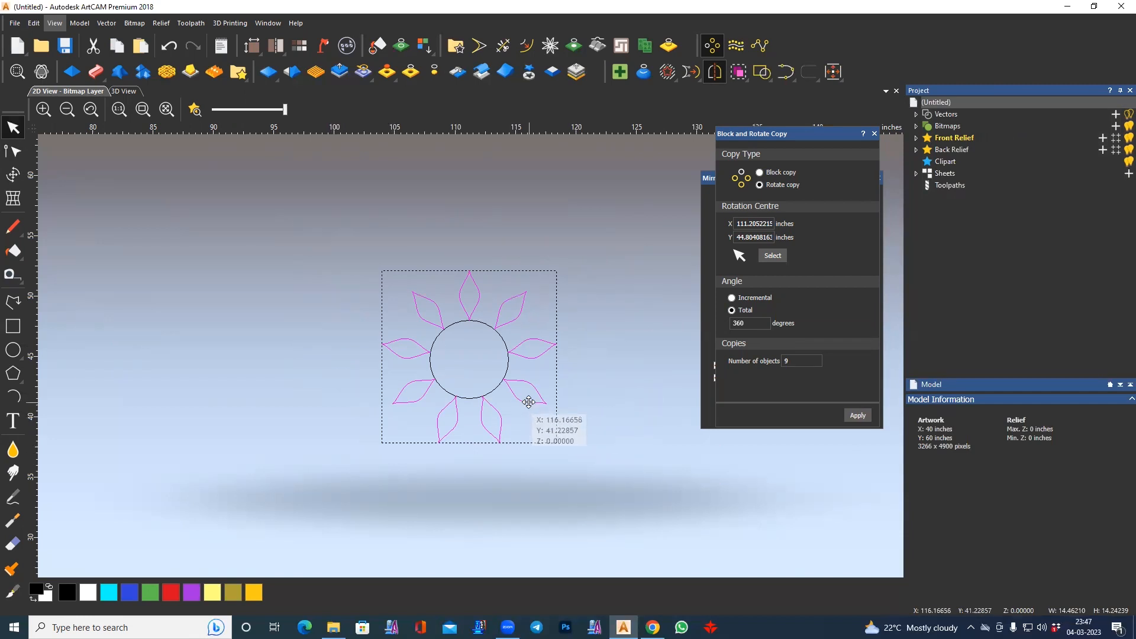
pyautogui.hotkey('ctrl', 'g')
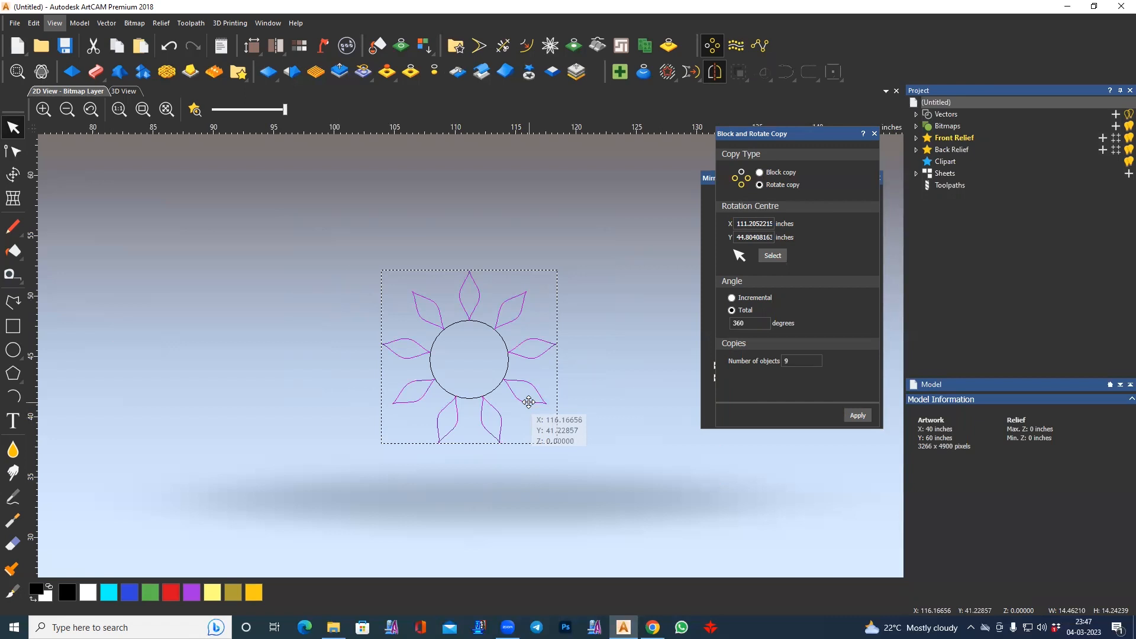
pyautogui.hotkey('ctrl', 'u')
pyautogui.hotkey('ctrl', 'g')
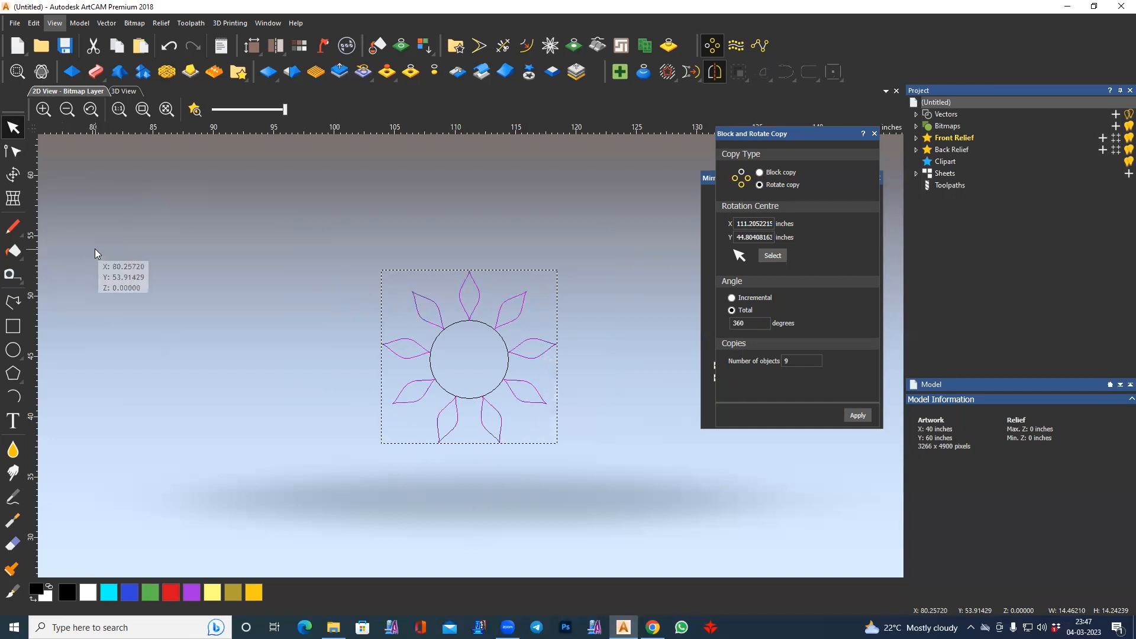
# - Rotate a copy of the petal group clockwise about its centre, and fine-tune the angle so its petals fall between the originals
pyautogui.click(13, 174)
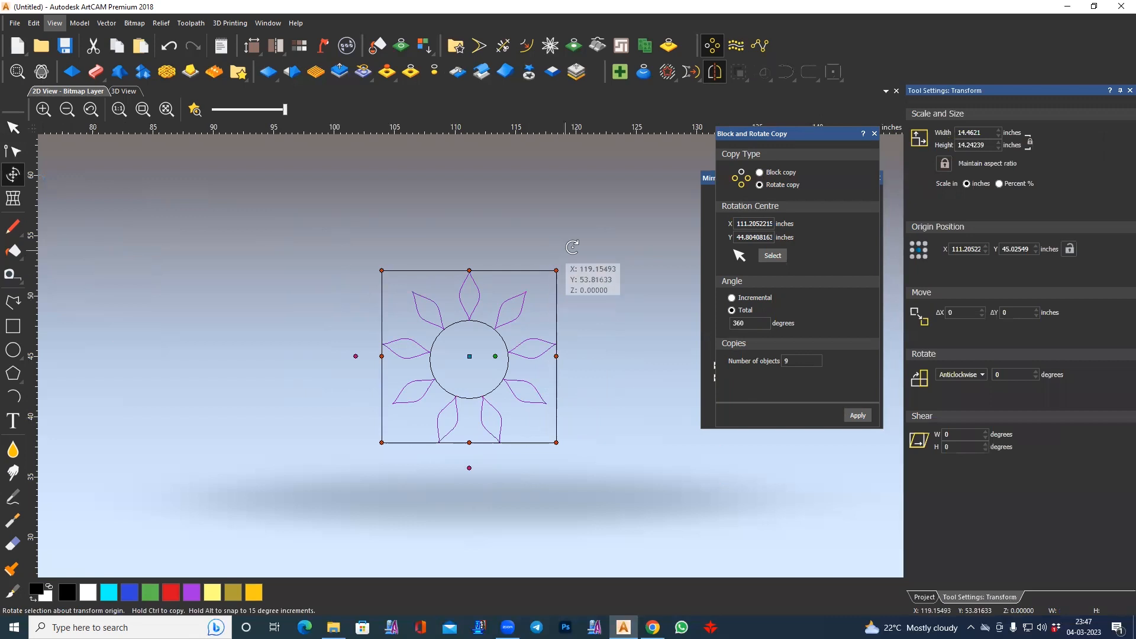
pyautogui.moveTo(580, 245); pyautogui.dragTo(627, 286)
pyautogui.scroll(2, 593, 288)
pyautogui.moveTo(355, 325); pyautogui.dragTo(541, 257, button='middle')
pyautogui.moveTo(411, 231); pyautogui.dragTo(469, 285, button='middle')
pyautogui.scroll(1, 473, 266)
pyautogui.moveTo(482, 191); pyautogui.dragTo(485, 192)
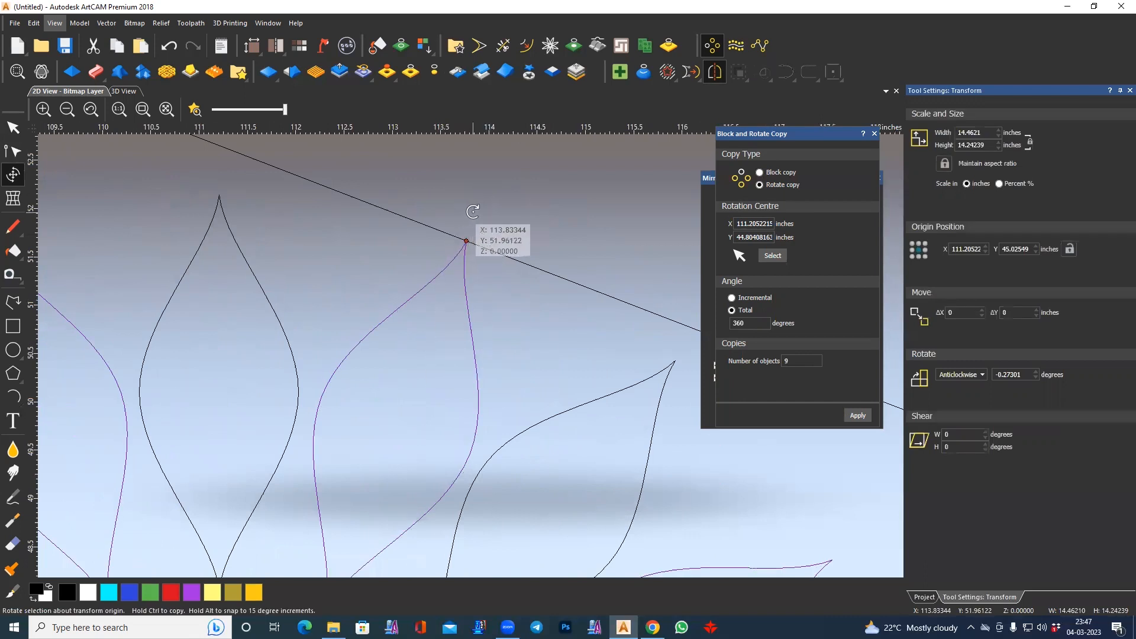
pyautogui.moveTo(472, 208); pyautogui.dragTo(469, 213)
pyautogui.scroll(-3, 475, 342)
pyautogui.moveTo(460, 383); pyautogui.dragTo(437, 301, button='middle')
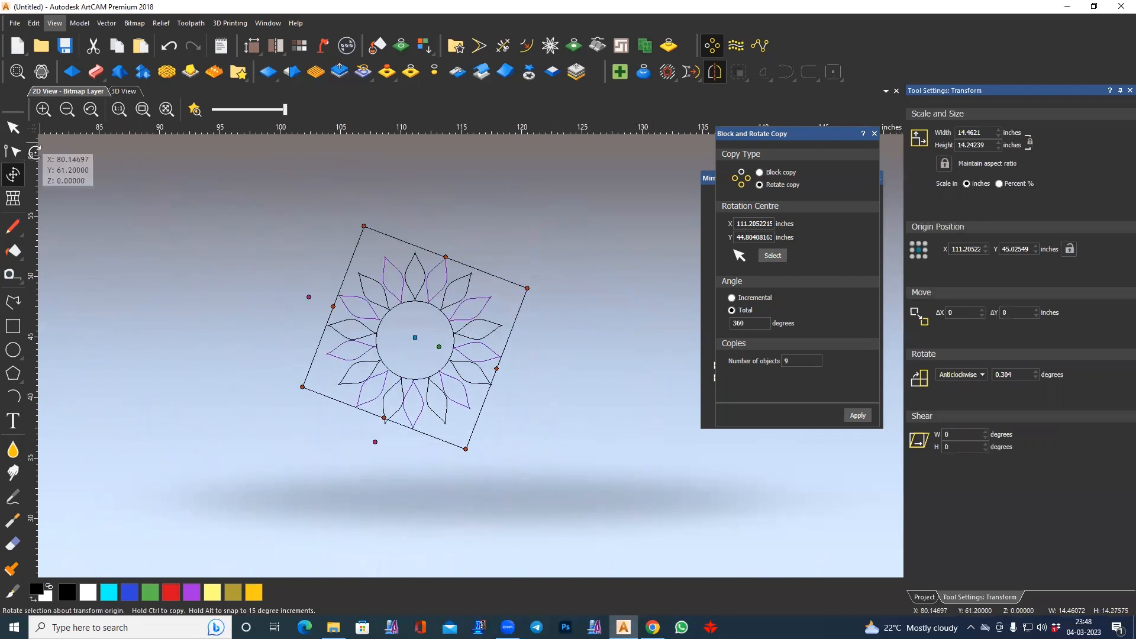
# - Scale the rotated petal group proportionally to 16 inches wide, and enlarge it further to 20 inches wide
pyautogui.click(13, 128)
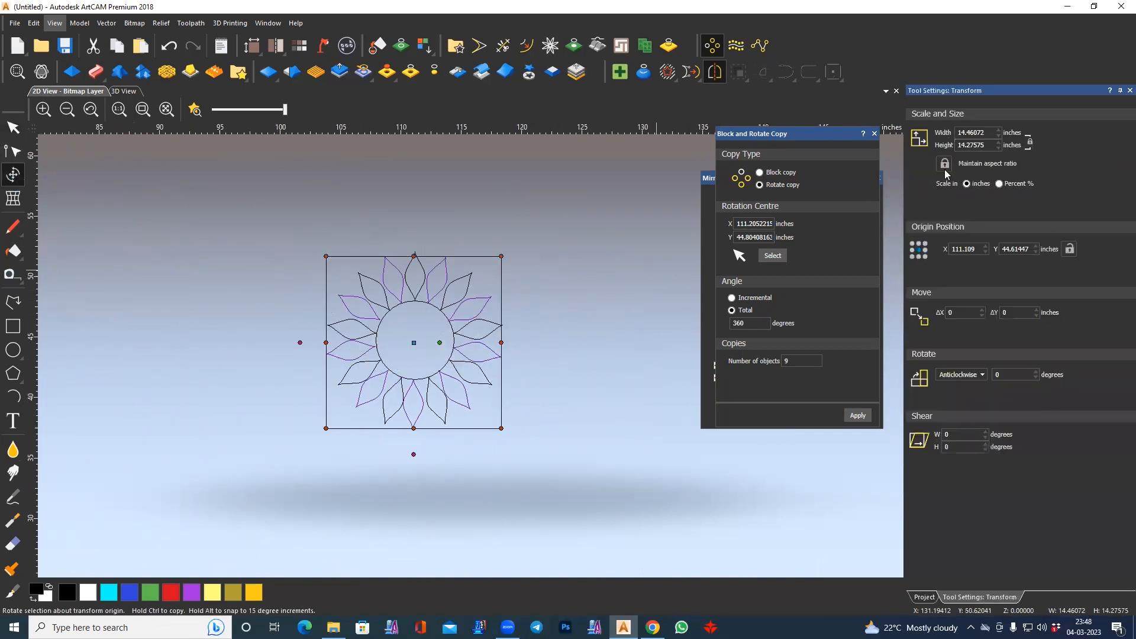
pyautogui.doubleClick(987, 134)
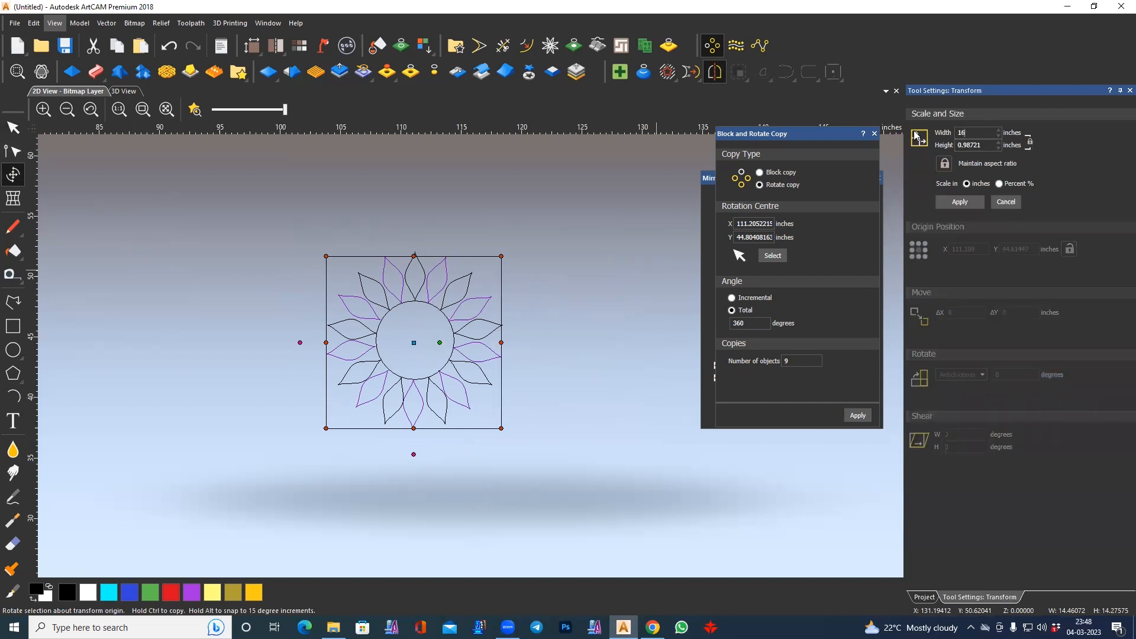
pyautogui.press('Return')
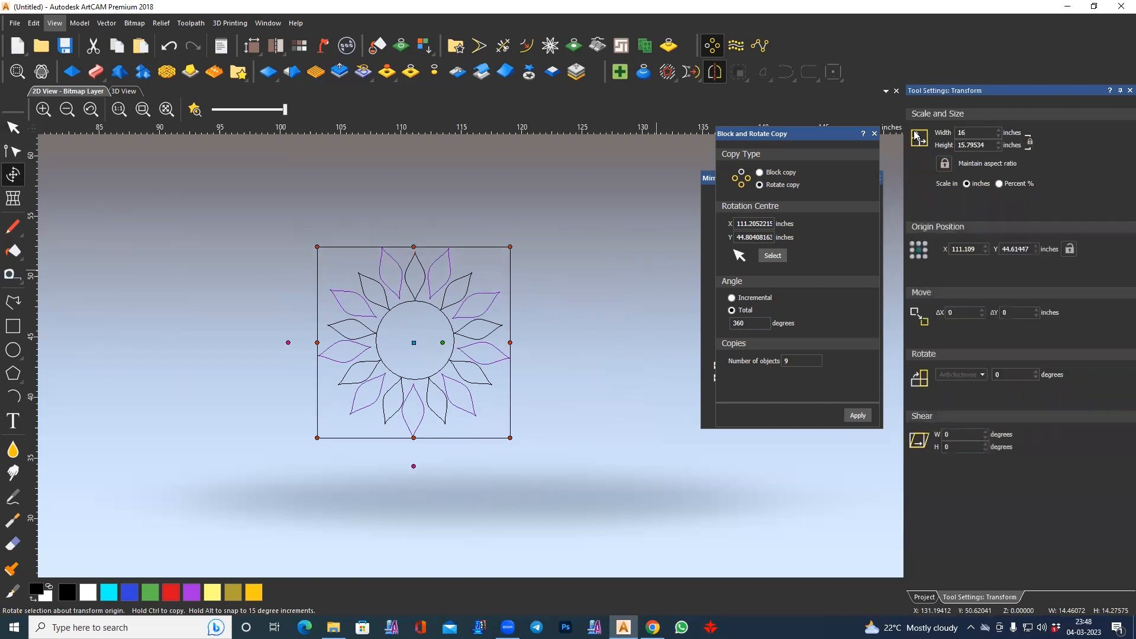
pyautogui.doubleClick(977, 135)
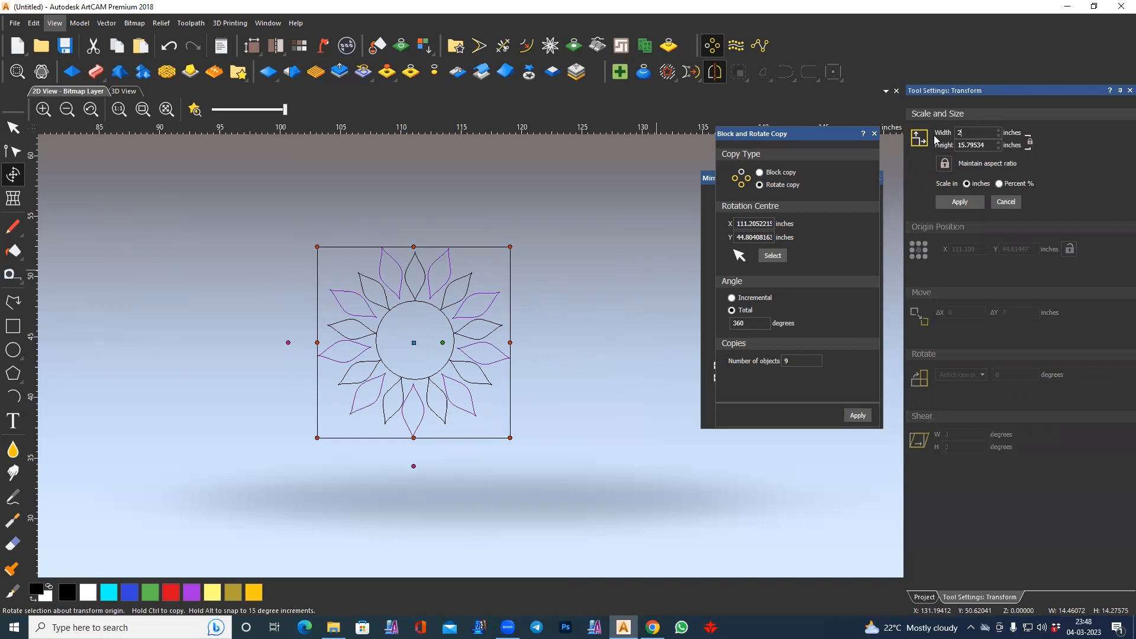
pyautogui.press('Return')
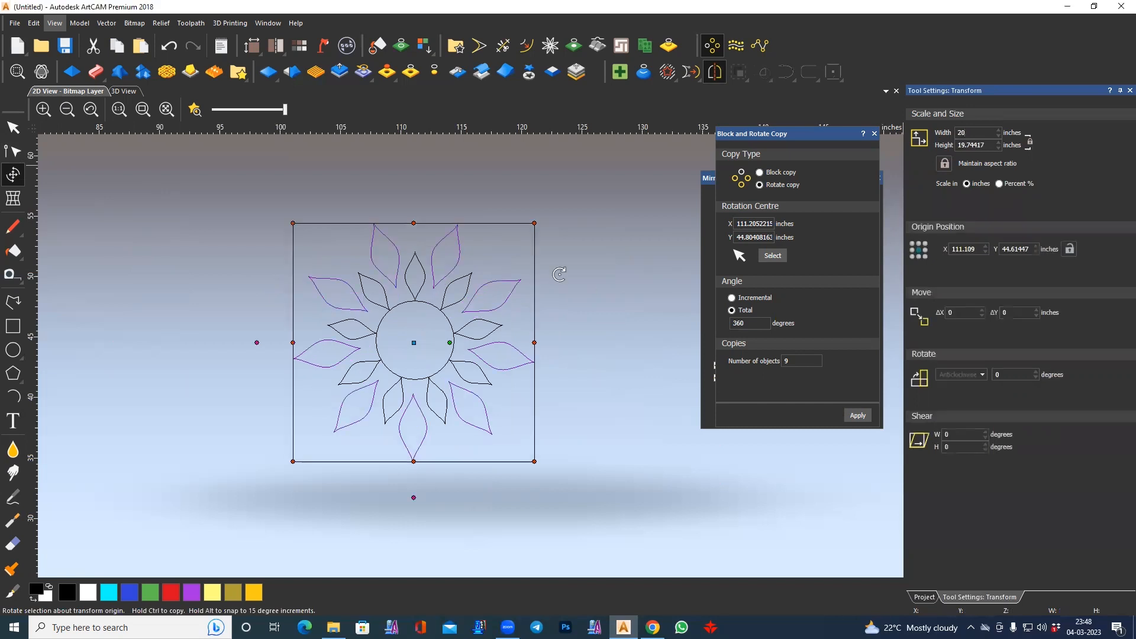
pyautogui.click(136, 238)
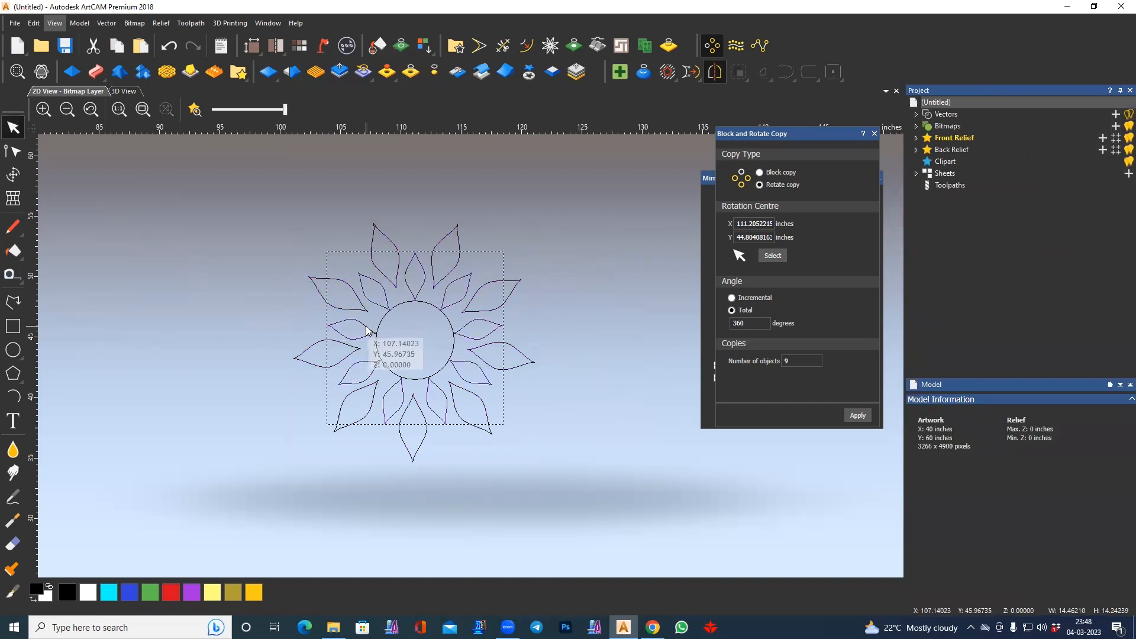
# - Make a scaled copy of both petal groups around the circle, proportionally set to 30 inches wide
pyautogui.click(344, 309)
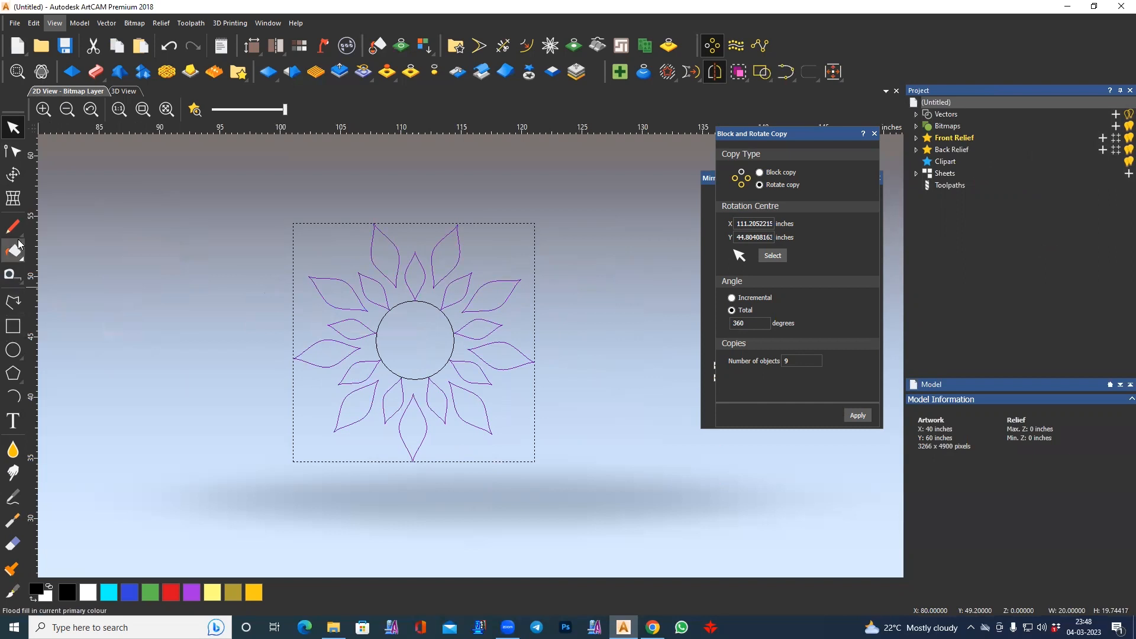
pyautogui.click(14, 176)
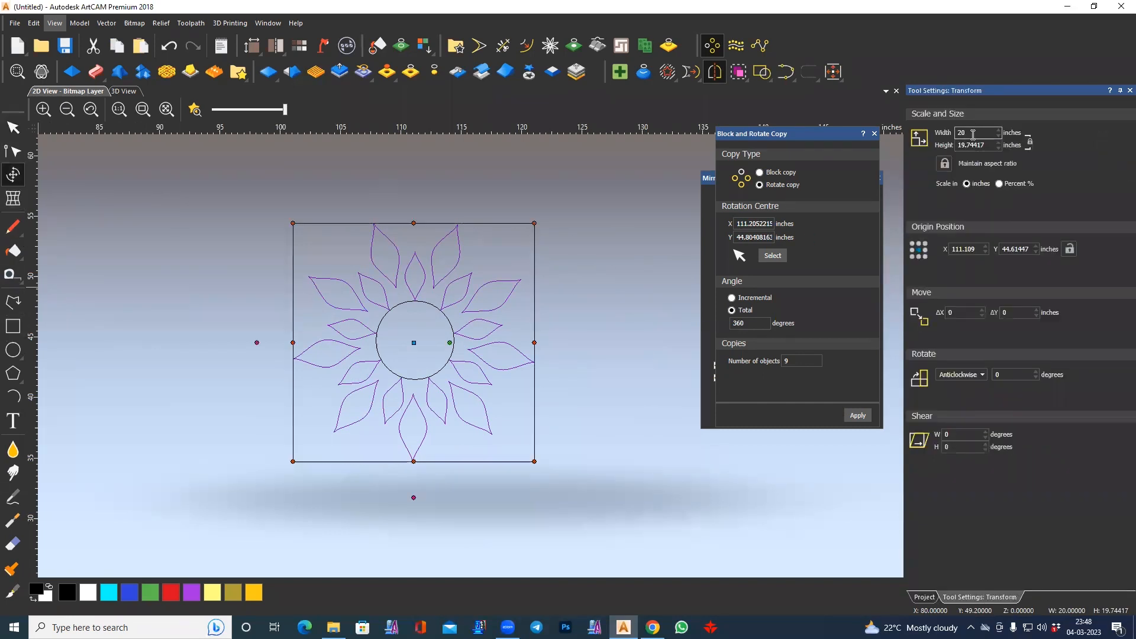
pyautogui.doubleClick(973, 135)
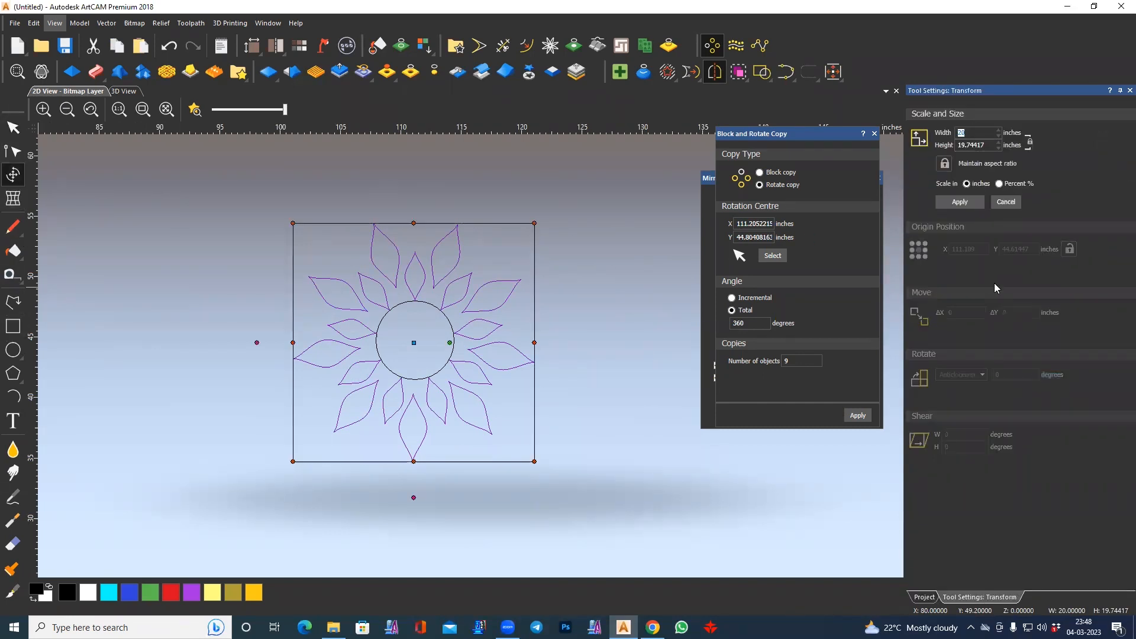
pyautogui.write('30')
pyautogui.press('Return')
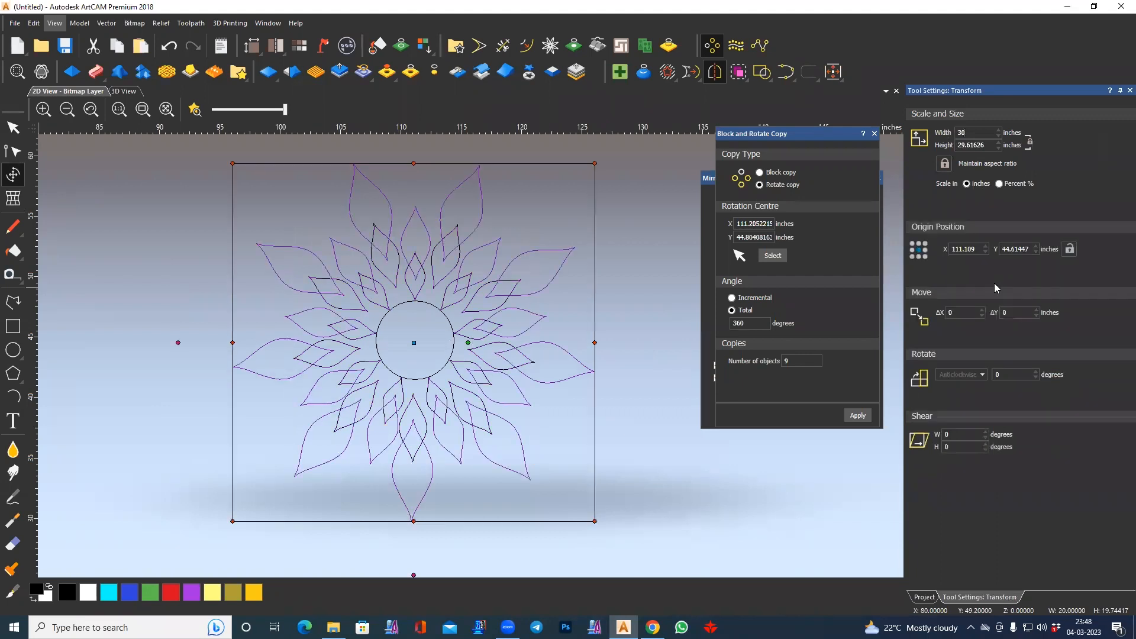
# - Enlarge the copied outer petals proportionally to 45 inches wide, and further to 50 inches wide
pyautogui.doubleClick(966, 134)
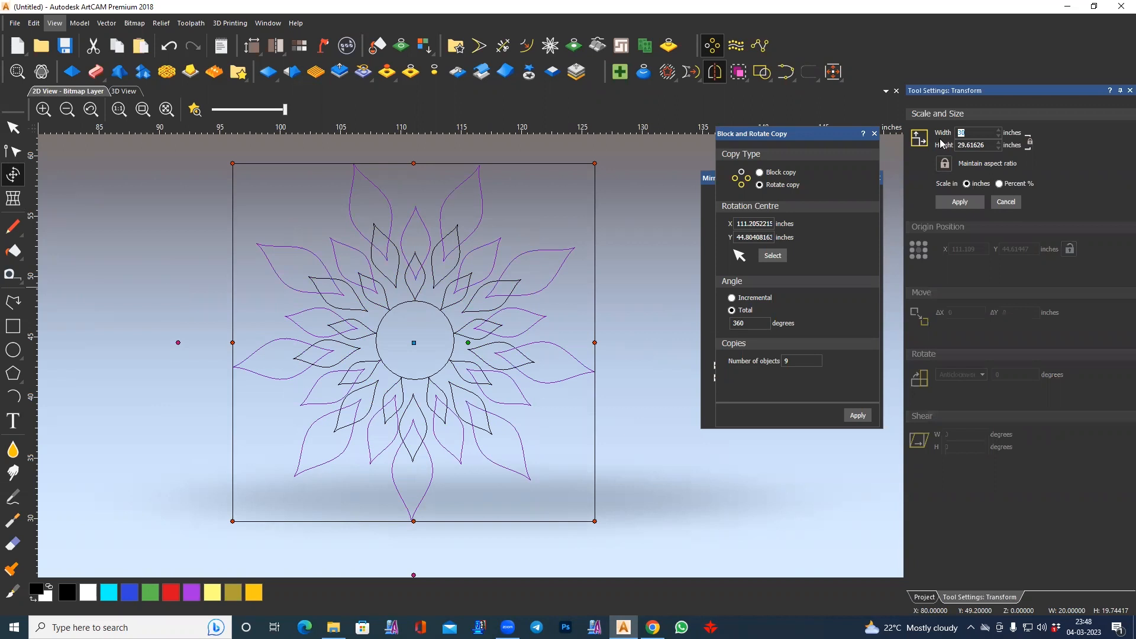
pyautogui.press('Return')
pyautogui.doubleClick(981, 135)
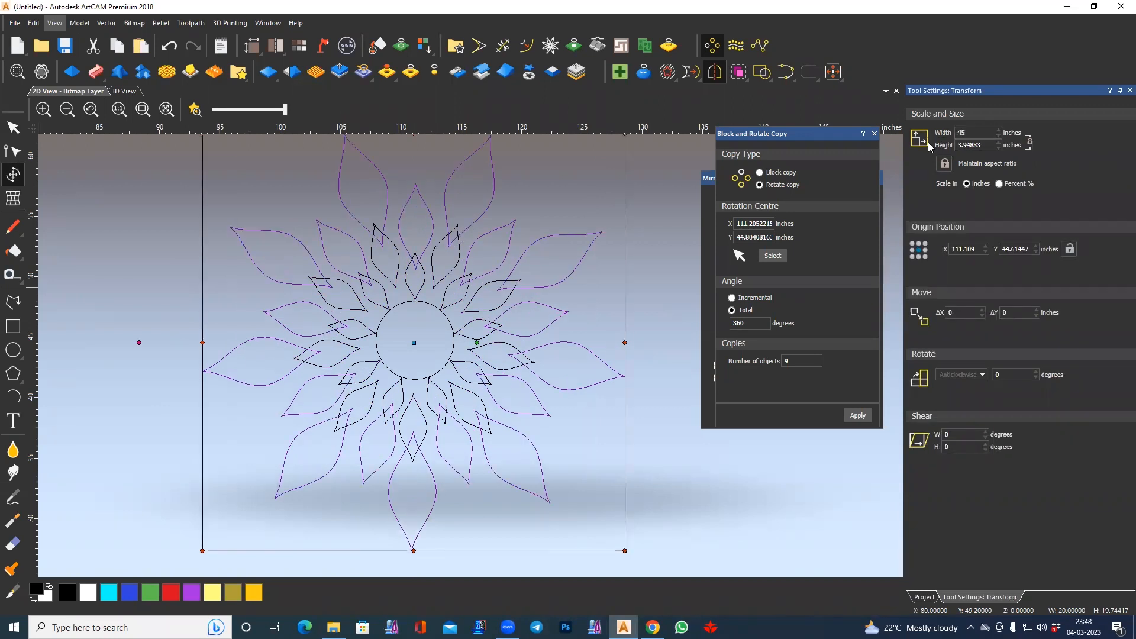
pyautogui.press('Return')
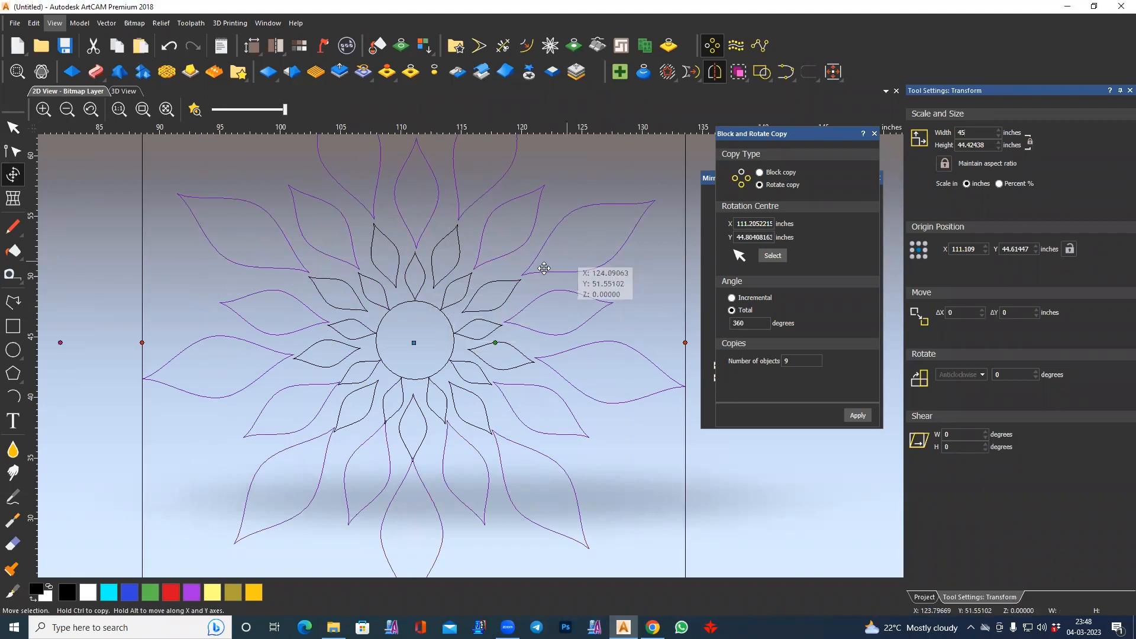
pyautogui.doubleClick(974, 132)
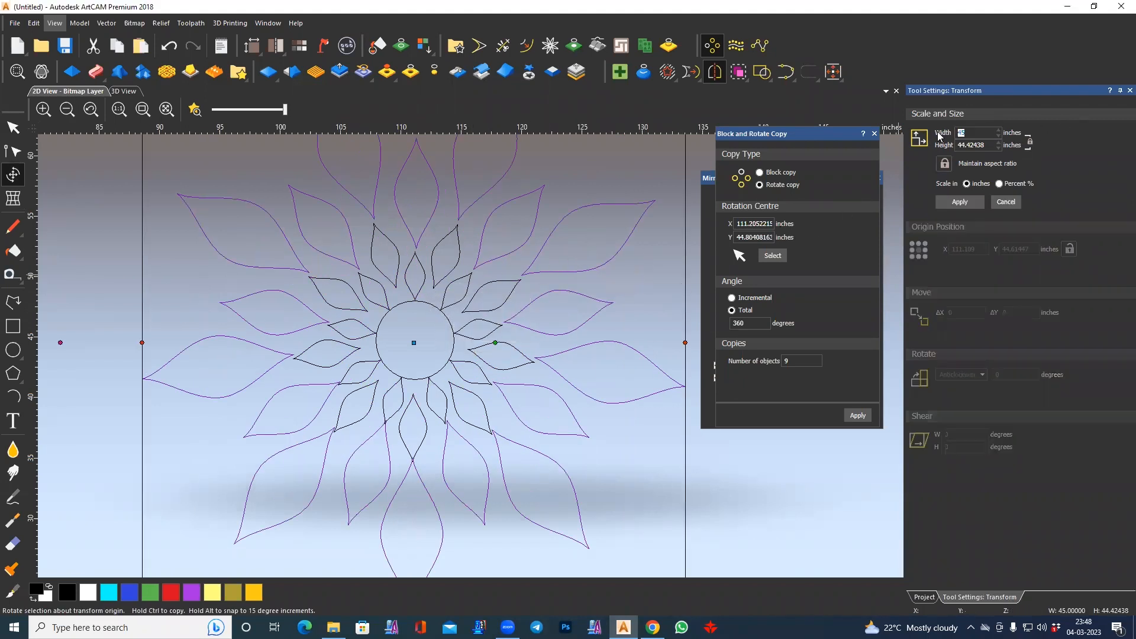
pyautogui.write('50')
pyautogui.press('Return')
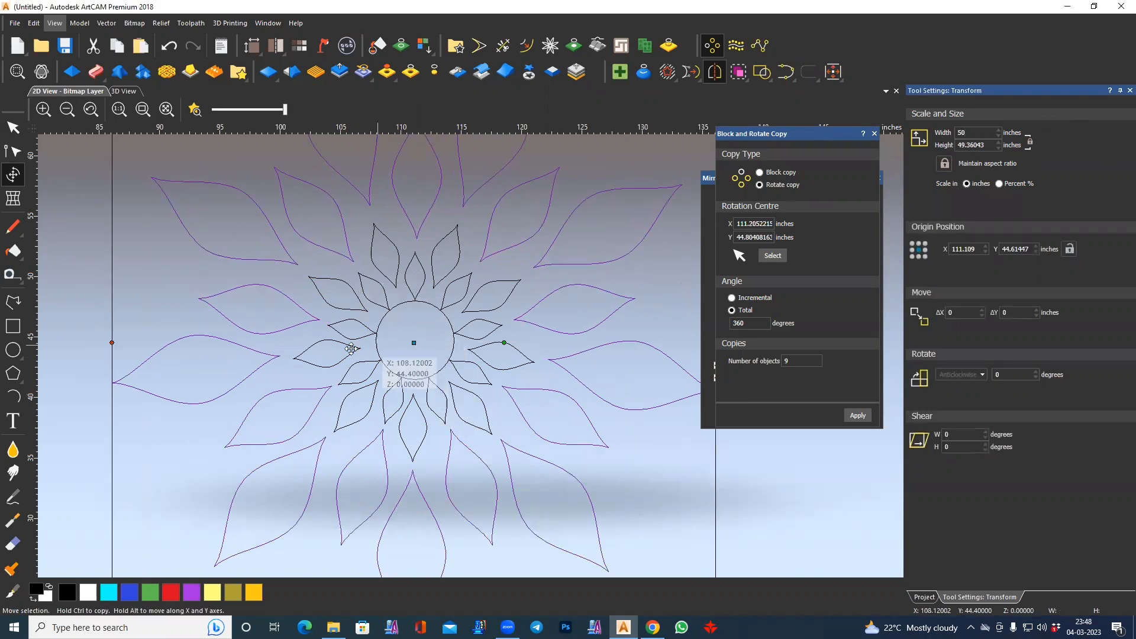
pyautogui.press('Escape')
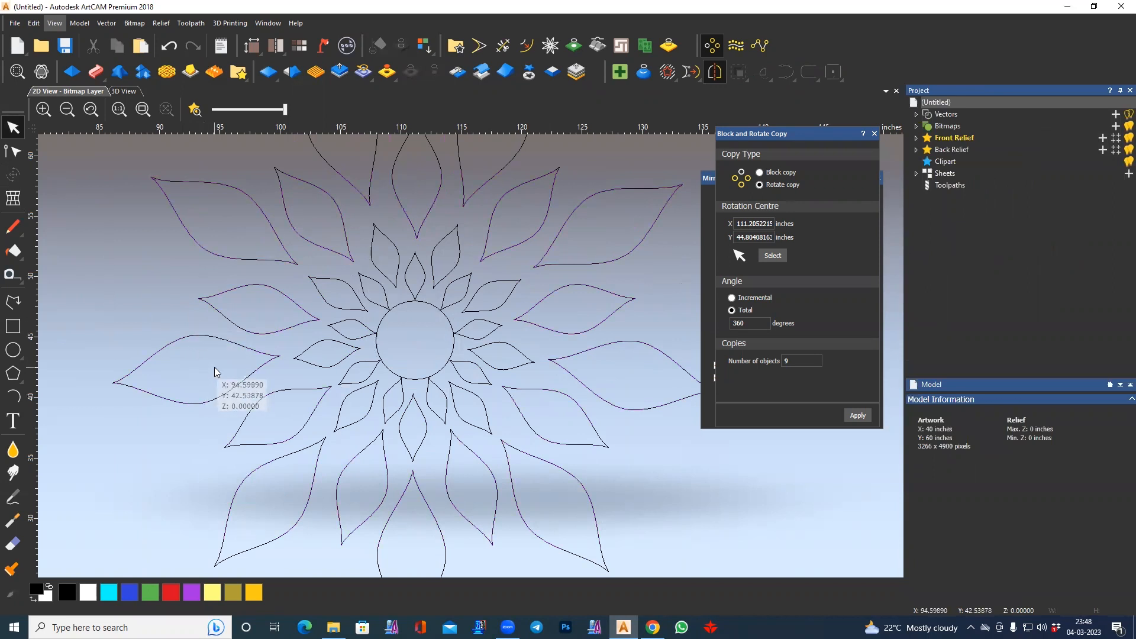
# - Inspect the layered petal flower up close and as a whole, and review the diamond lattice over the panel
pyautogui.scroll(-2, 215, 372)
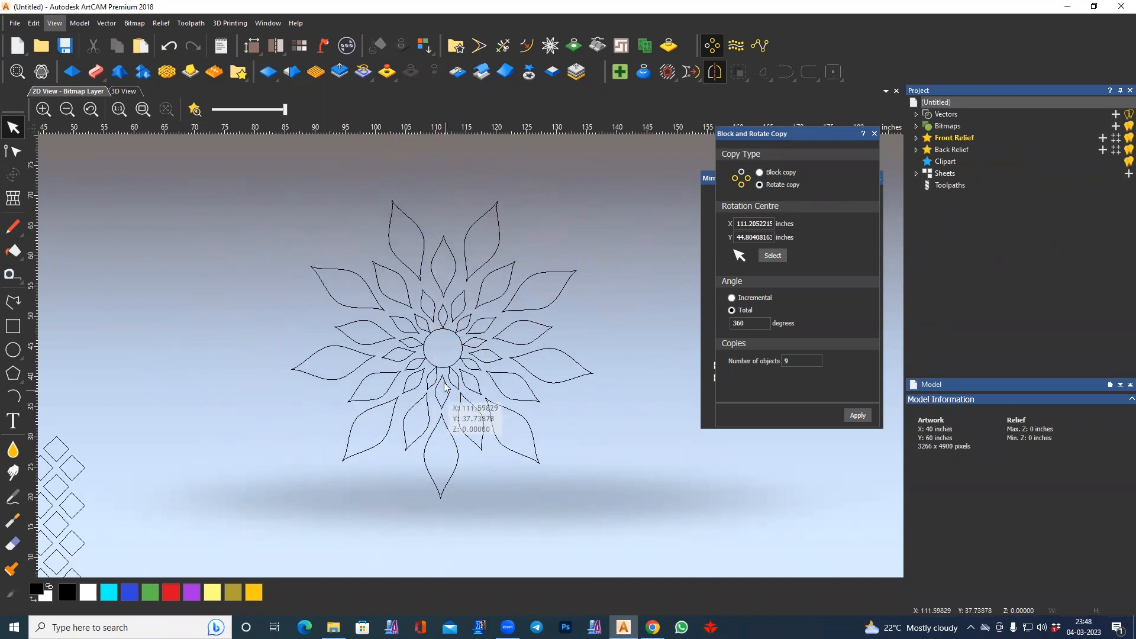
pyautogui.scroll(2, 441, 269)
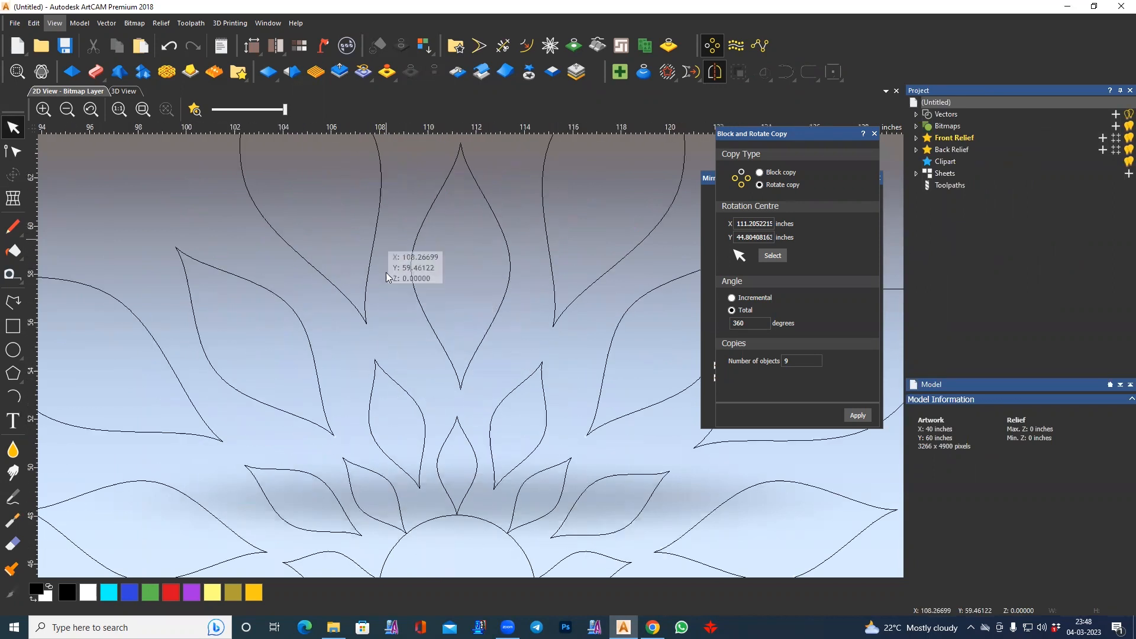
pyautogui.scroll(-2, 435, 379)
pyautogui.moveTo(276, 252); pyautogui.dragTo(689, 578)
pyautogui.click(180, 283)
pyautogui.moveTo(255, 221); pyautogui.dragTo(690, 578)
pyautogui.click(663, 500)
pyautogui.scroll(-1, 556, 421)
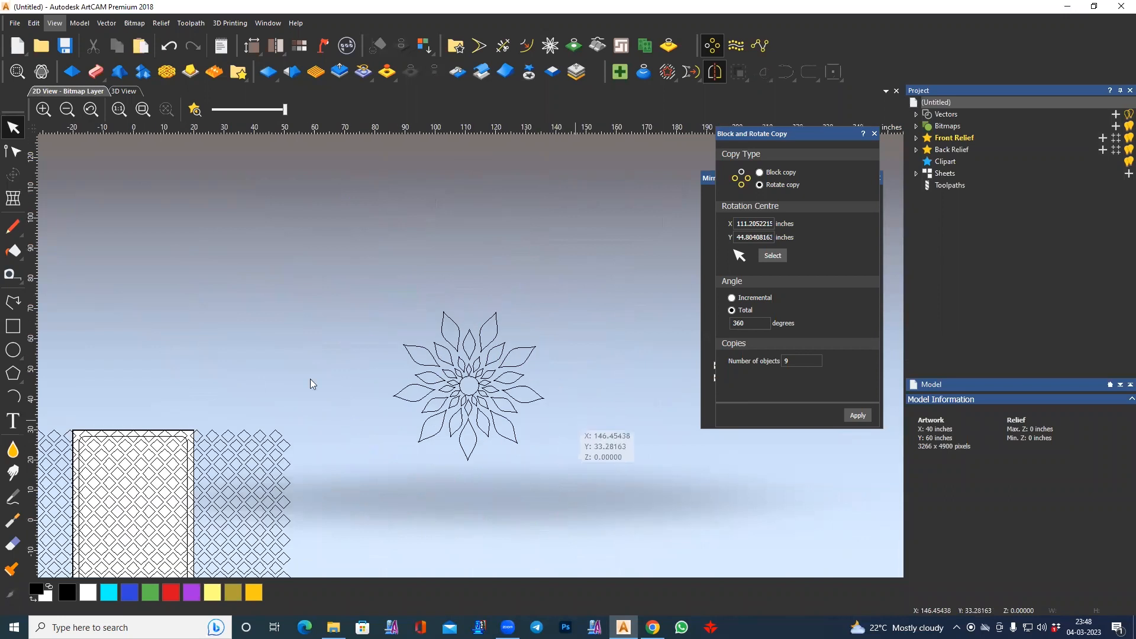
pyautogui.moveTo(237, 442); pyautogui.dragTo(506, 250, button='middle')
pyautogui.scroll(1, 372, 297)
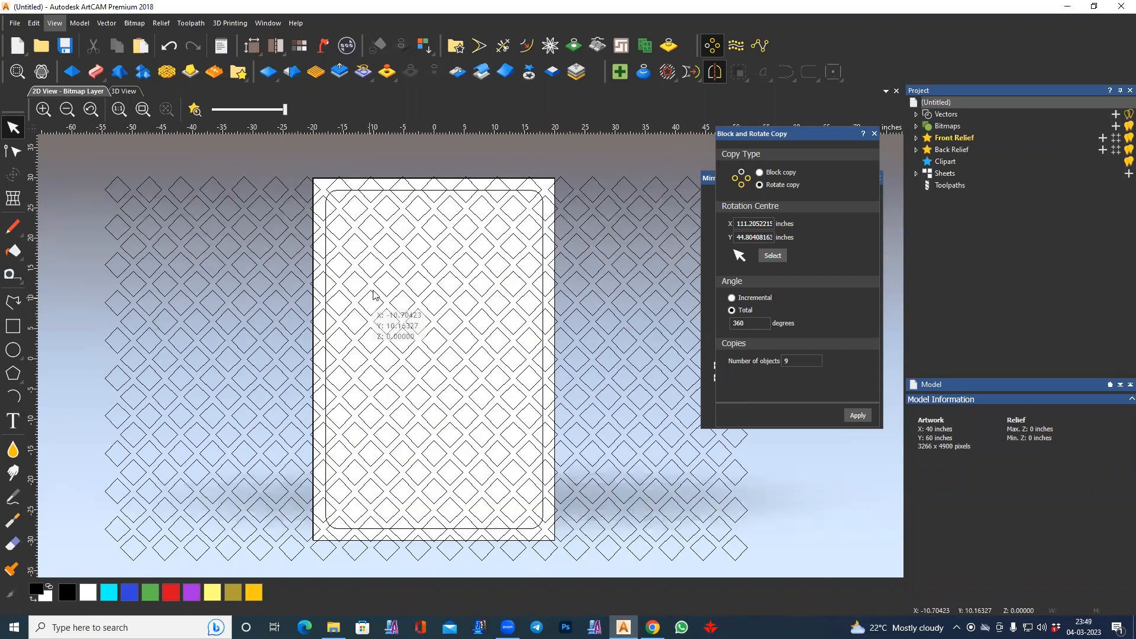
pyautogui.moveTo(378, 288); pyautogui.dragTo(308, 267, button='middle')
pyautogui.moveTo(353, 211); pyautogui.dragTo(362, 222, button='middle')
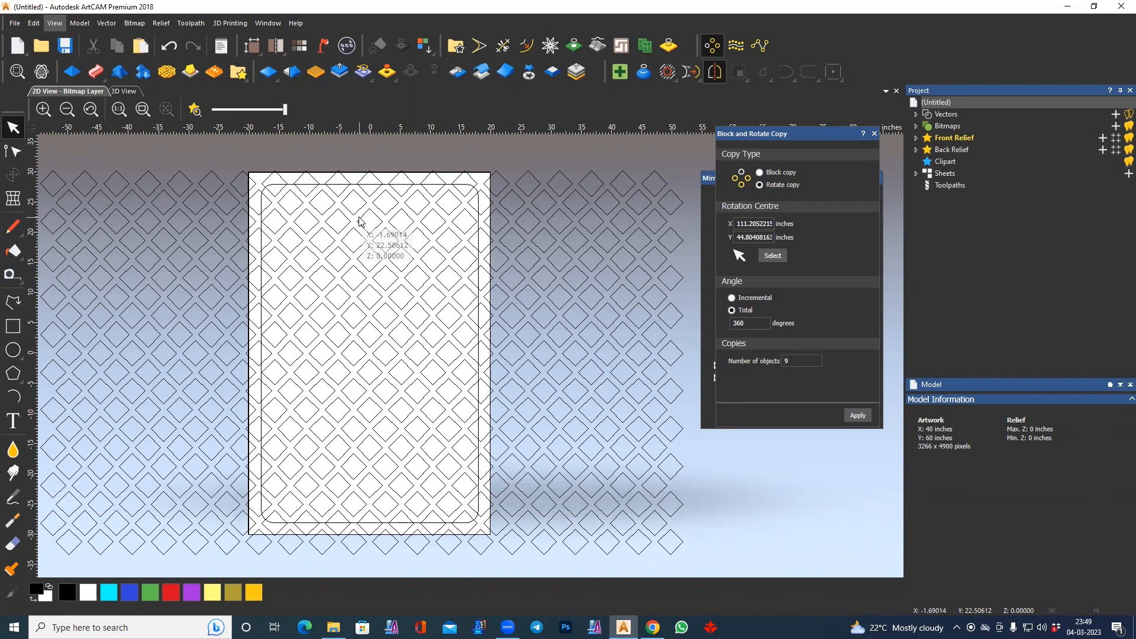
# - Trim one diamond's two sides between the rounded inner frame and the panel's upper edge, and delete its leftover tip
pyautogui.click(503, 47)
pyautogui.scroll(1, 348, 174)
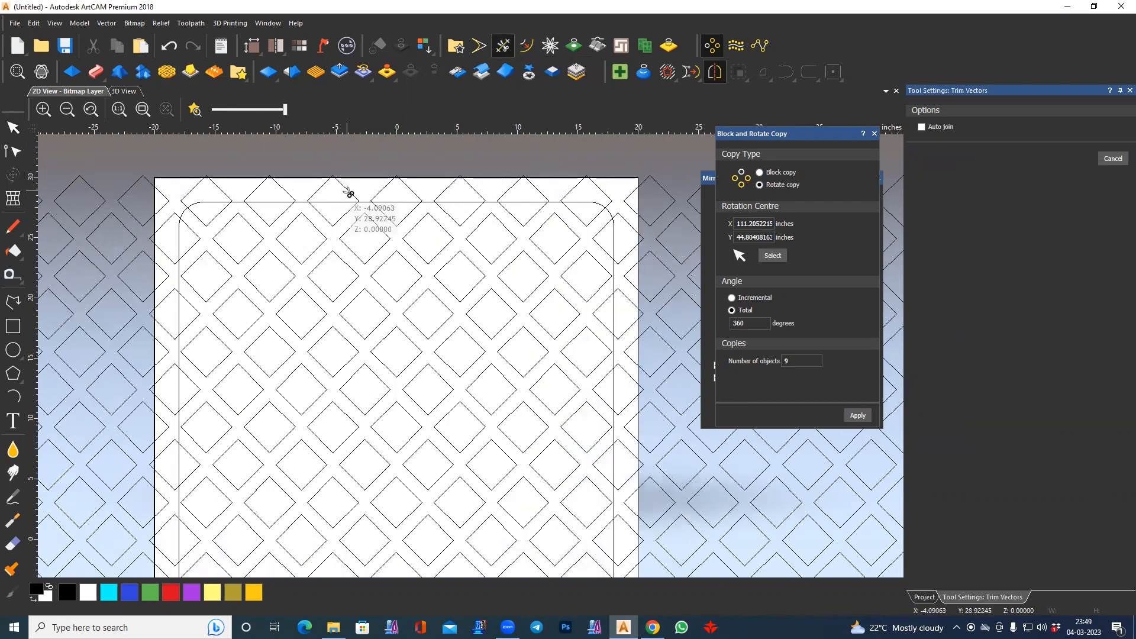
pyautogui.click(348, 190)
pyautogui.click(316, 190)
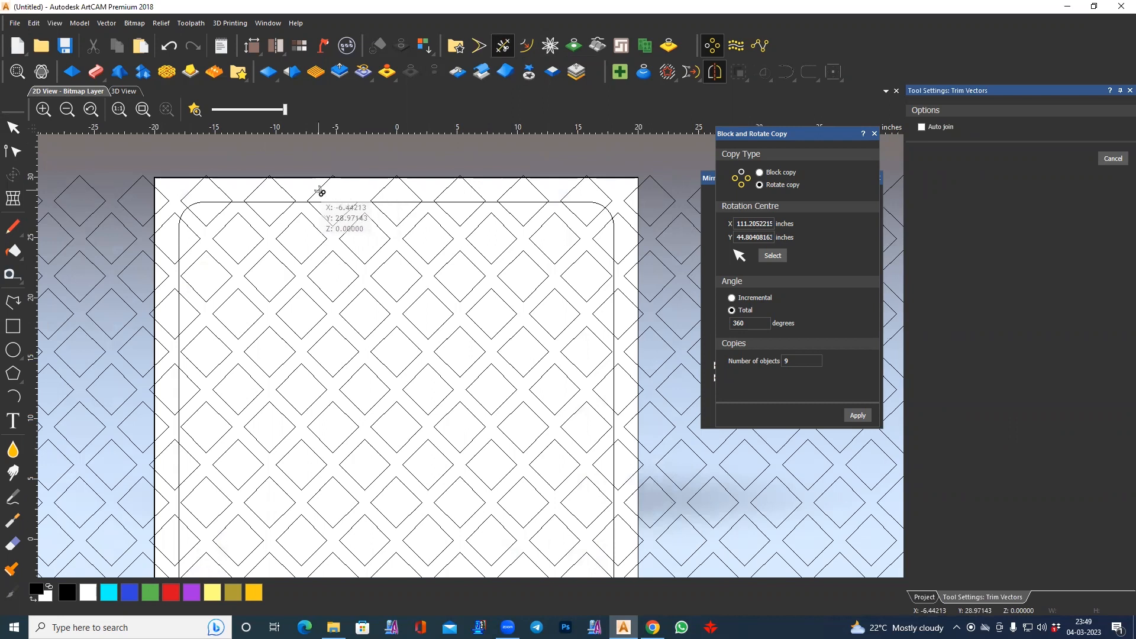
pyautogui.click(11, 126)
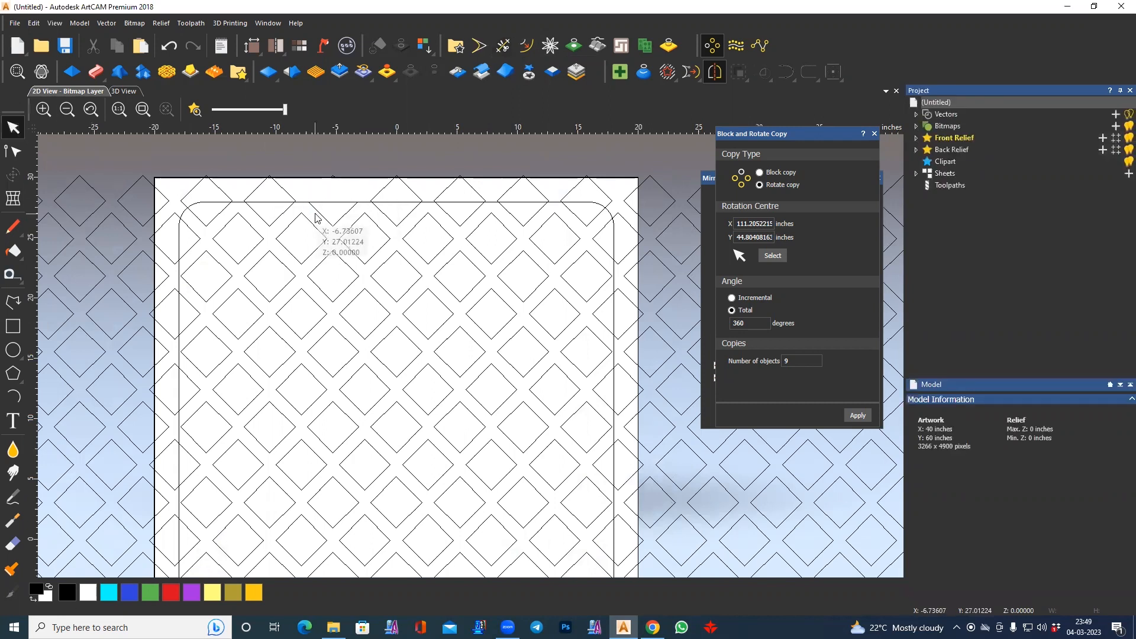
pyautogui.click(318, 223)
pyautogui.click(332, 177)
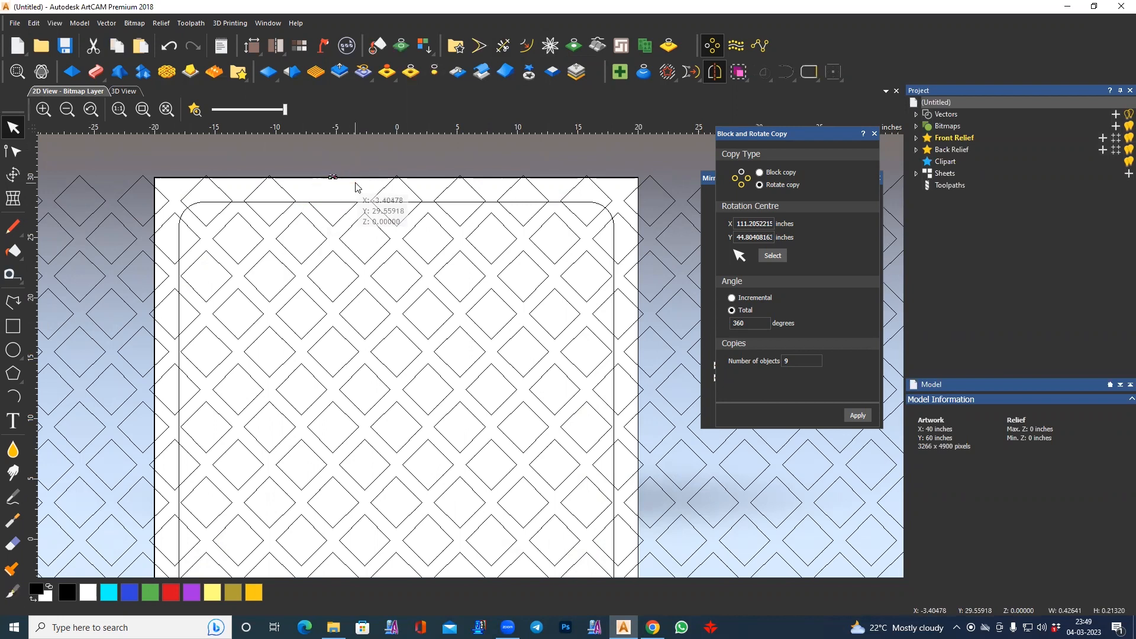
pyautogui.press('Delete')
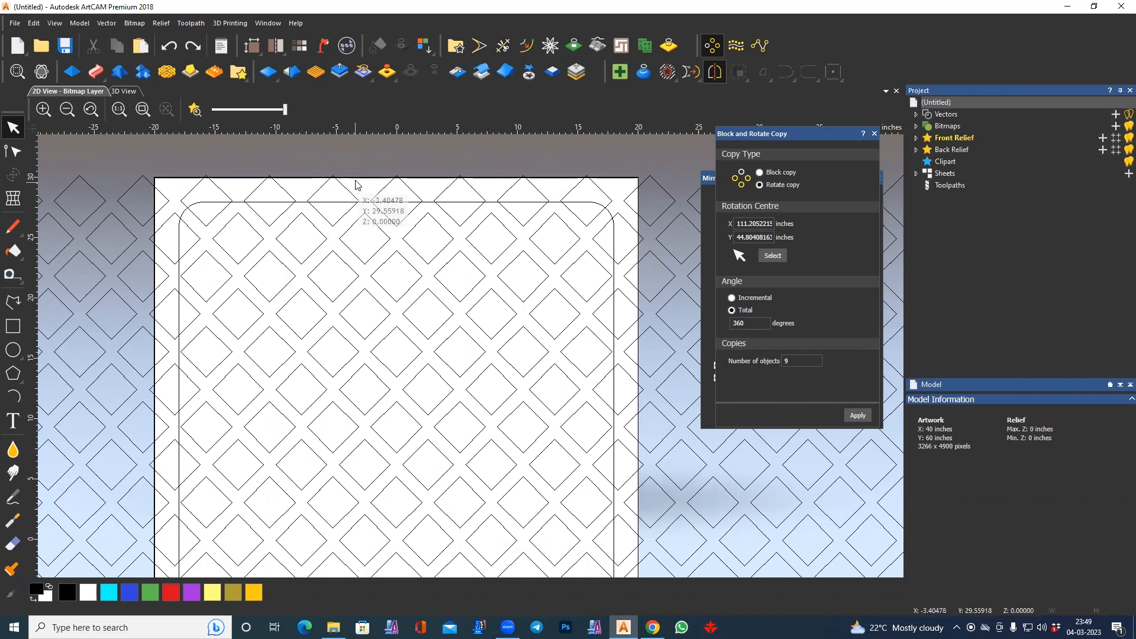
# - Select the rounded inner frame and then the whole diamond lattice, and close the Block and Rotate Copy and Mirror dialogs
pyautogui.click(397, 203)
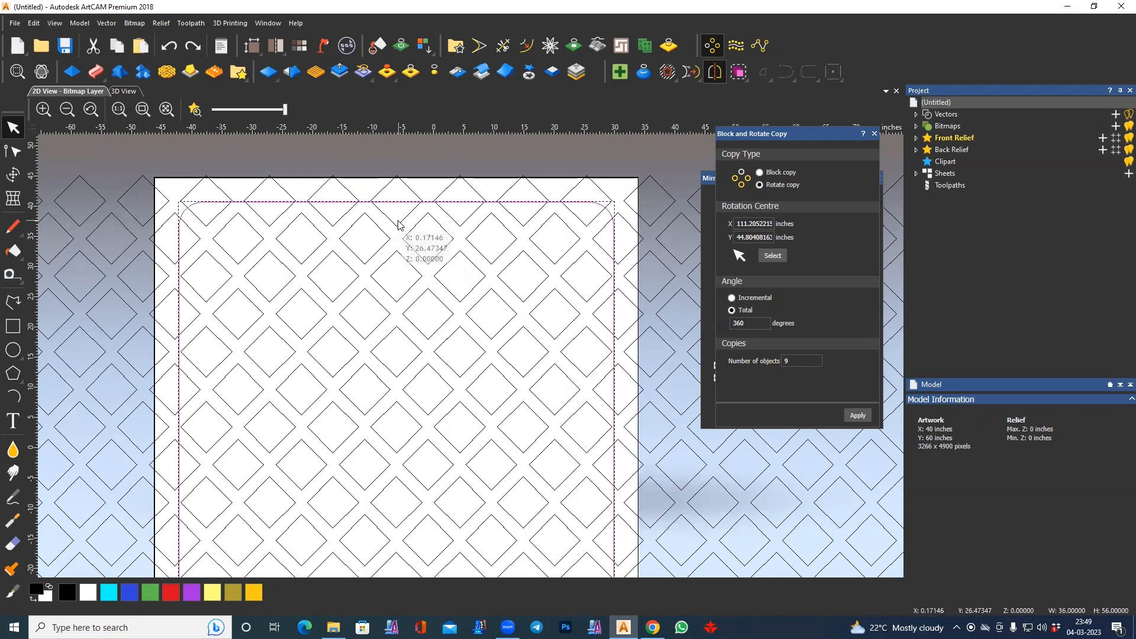
pyautogui.scroll(-4, 397, 222)
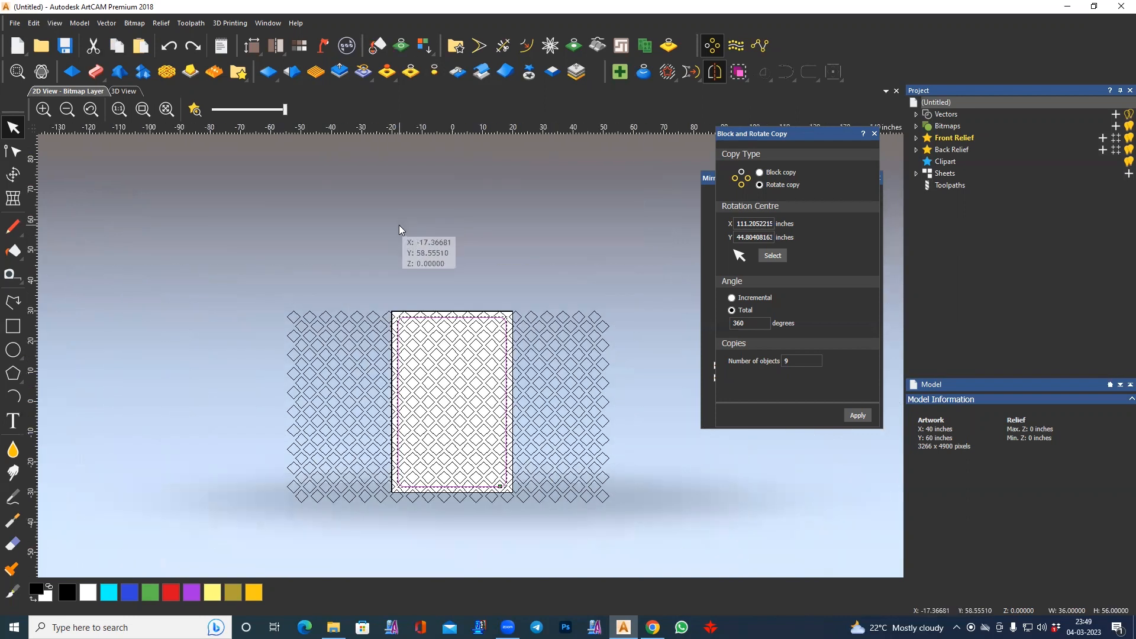
pyautogui.moveTo(232, 272); pyautogui.dragTo(651, 394)
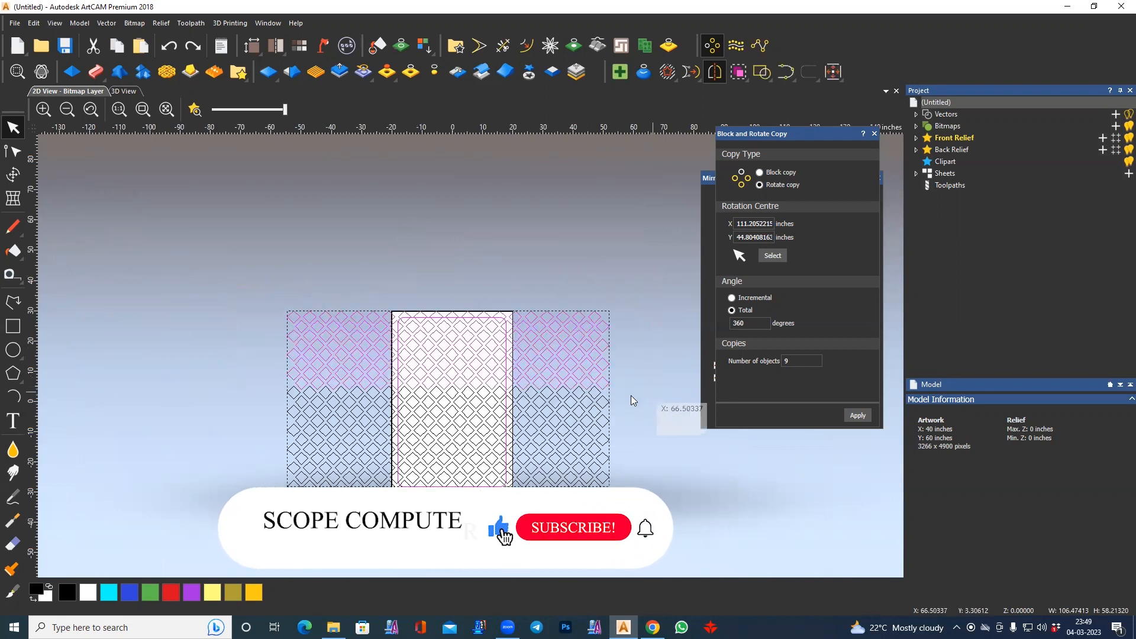
pyautogui.moveTo(247, 361); pyautogui.dragTo(652, 538)
pyautogui.scroll(2, 398, 321)
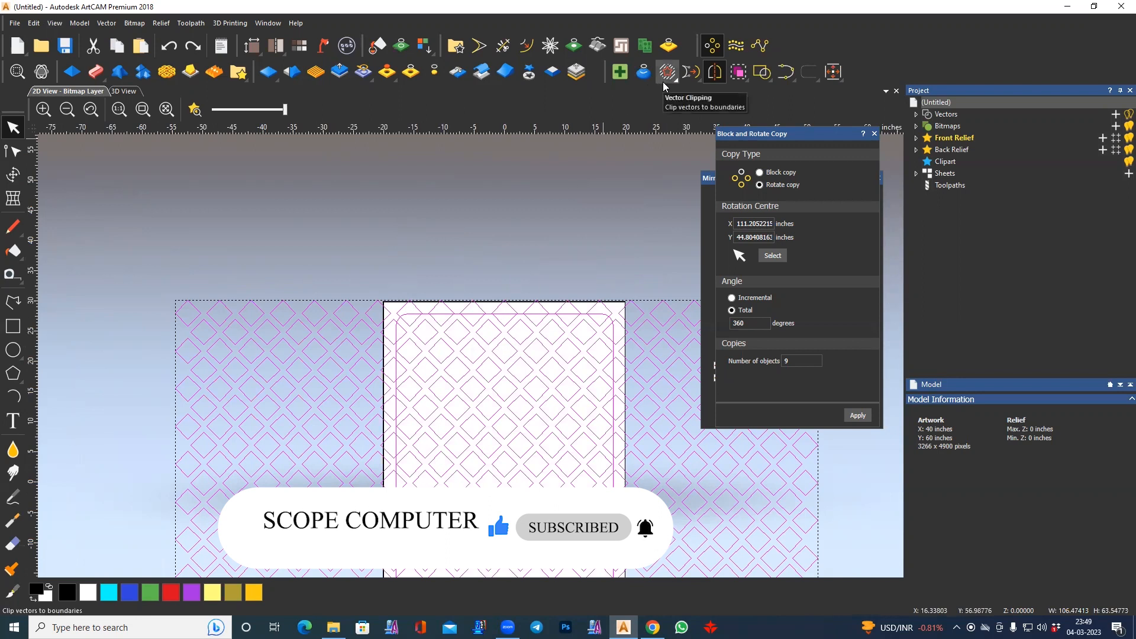
pyautogui.click(875, 134)
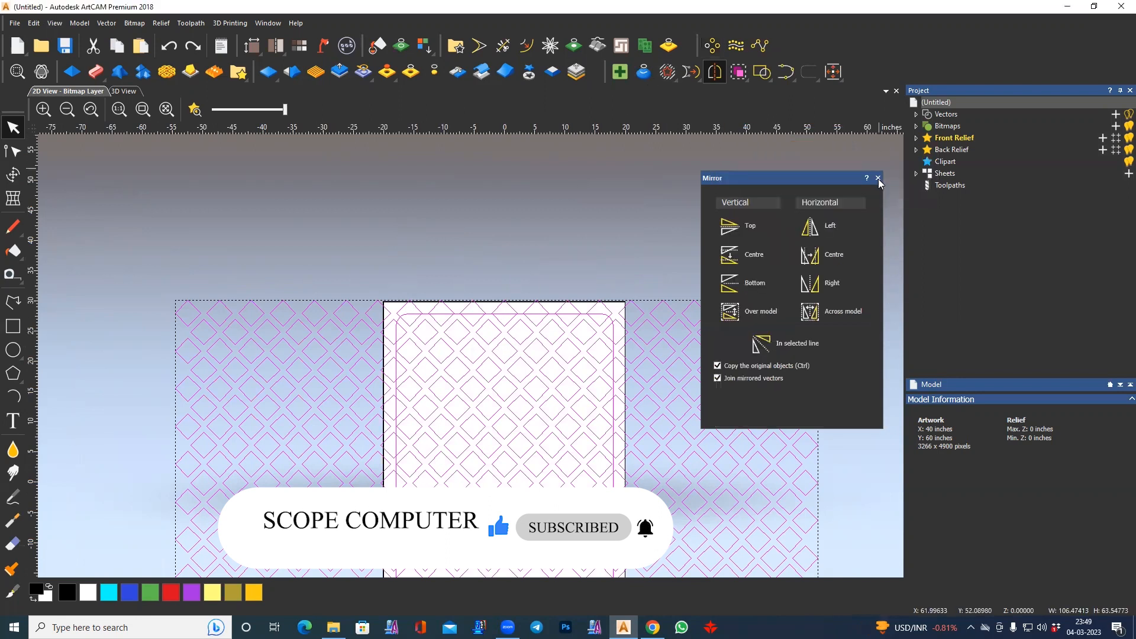
pyautogui.click(879, 178)
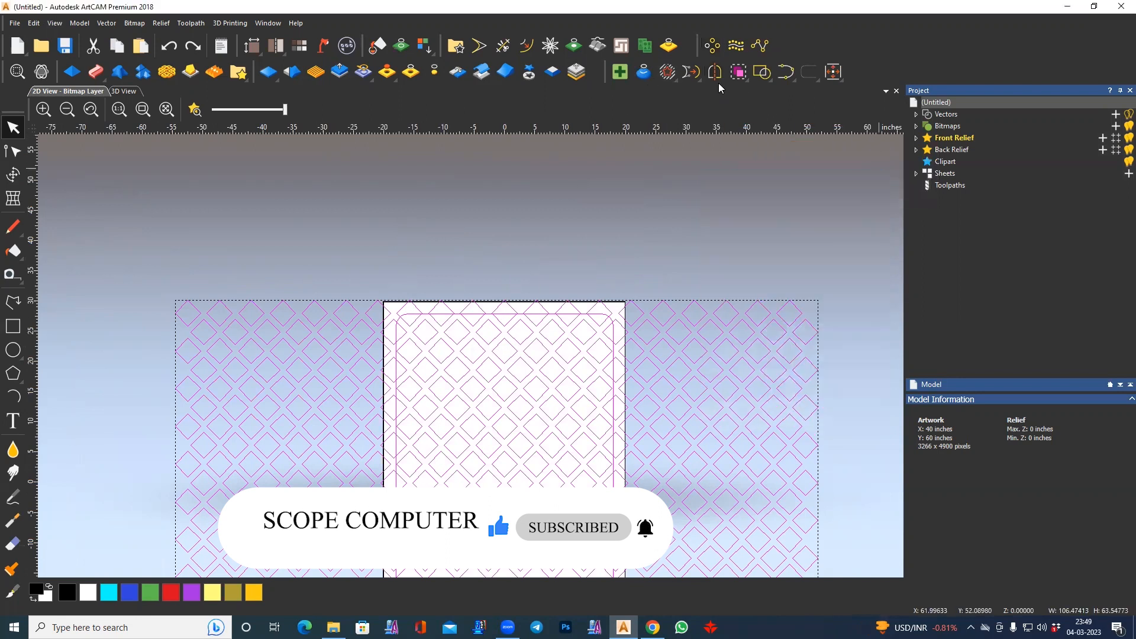
# - Try Vector Clipping on the lattice with direction Inside and overlapping vectors set to Trim, and undo the clipping
pyautogui.click(672, 77)
pyautogui.moveTo(784, 187); pyautogui.dragTo(763, 147)
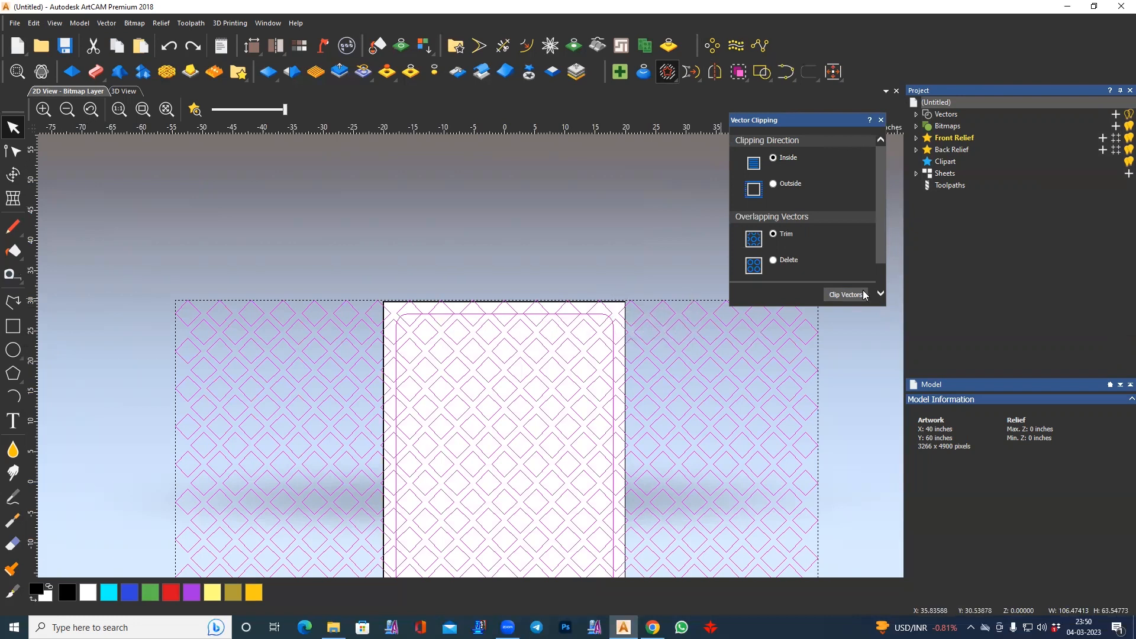
pyautogui.moveTo(881, 248)
pyautogui.mouseDown()
pyautogui.moveTo(882, 260)
pyautogui.moveTo(882, 241)
pyautogui.mouseUp()
pyautogui.click(845, 294)
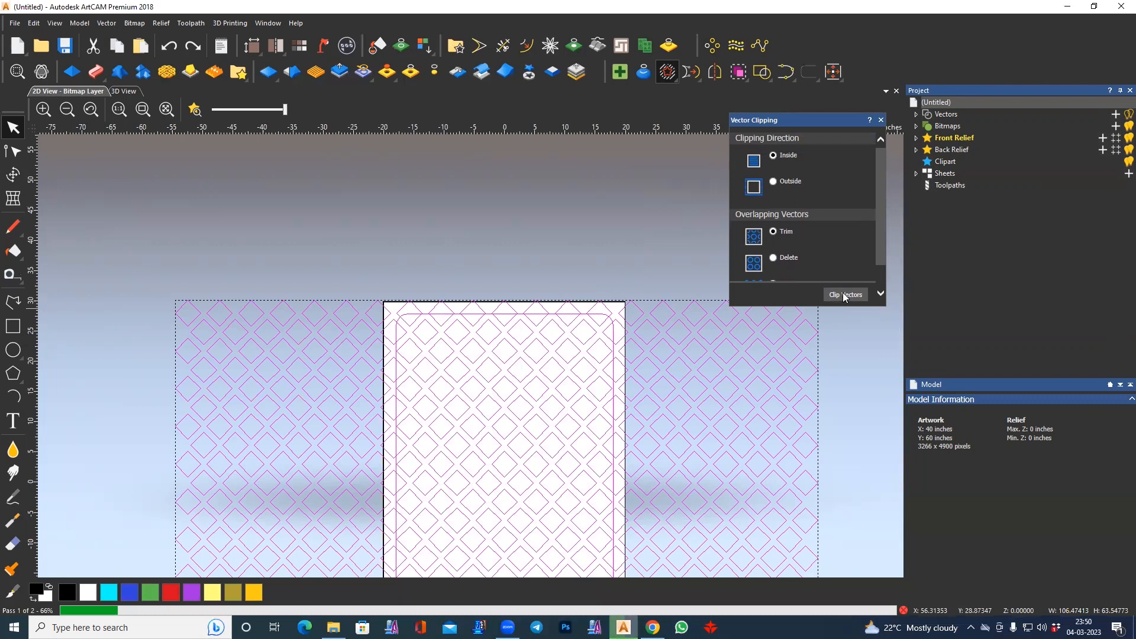
pyautogui.scroll(-2, 488, 414)
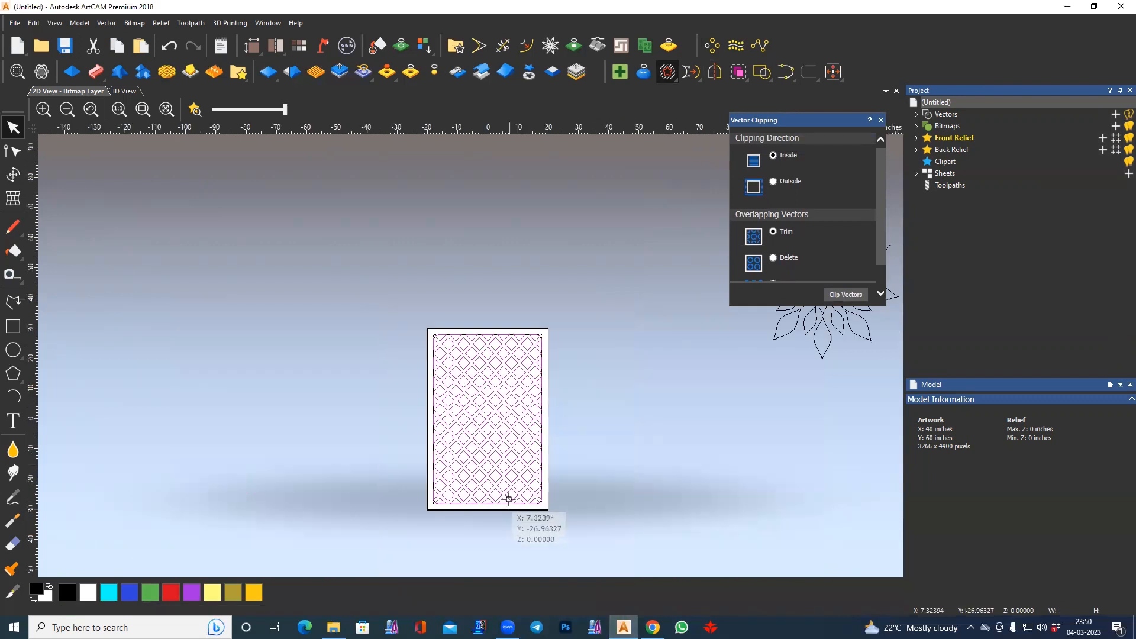
pyautogui.hotkey('ctrl', 'z')
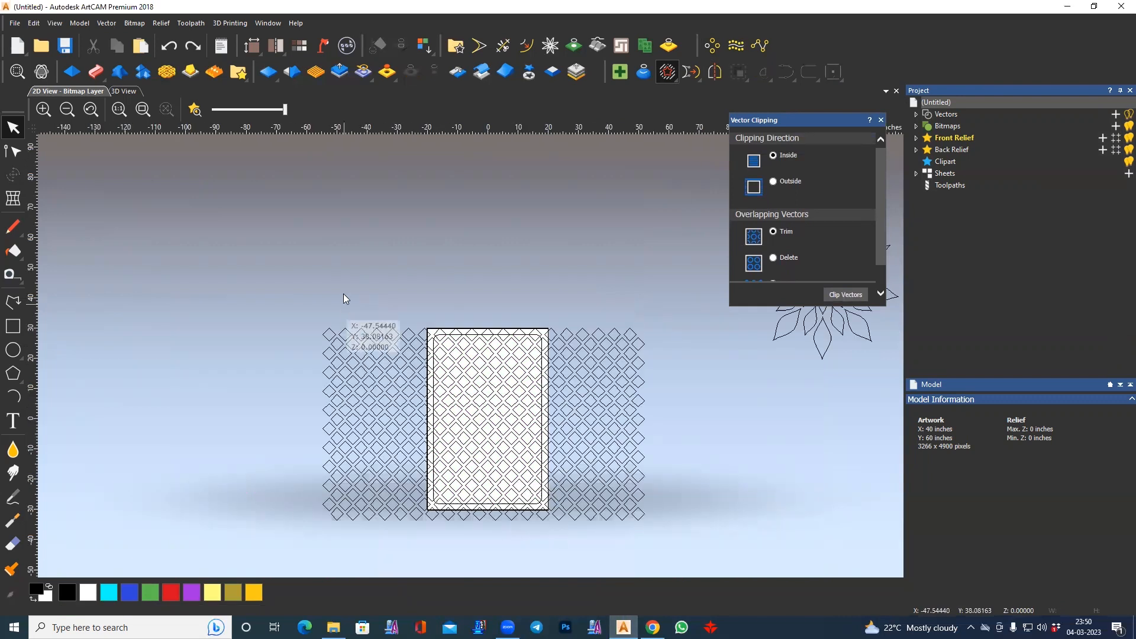
# - Reselect the inner frame and the full lattice, try clipping with direction Outside and Trim, and undo it
pyautogui.scroll(2, 470, 325)
pyautogui.click(467, 317)
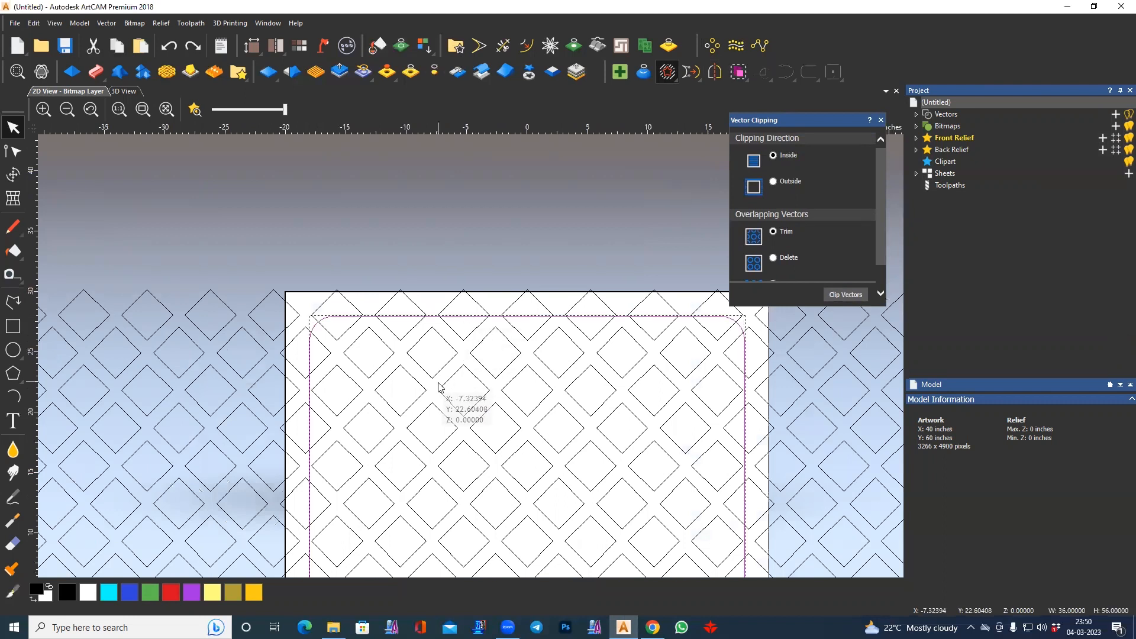
pyautogui.scroll(1, 377, 381)
pyautogui.scroll(-1, 377, 382)
pyautogui.scroll(-2, 285, 337)
pyautogui.keyDown('shift'); pyautogui.moveTo(266, 321); pyautogui.dragTo(687, 433); pyautogui.keyUp('shift')
pyautogui.keyDown('shift'); pyautogui.moveTo(276, 416); pyautogui.dragTo(744, 558); pyautogui.keyUp('shift')
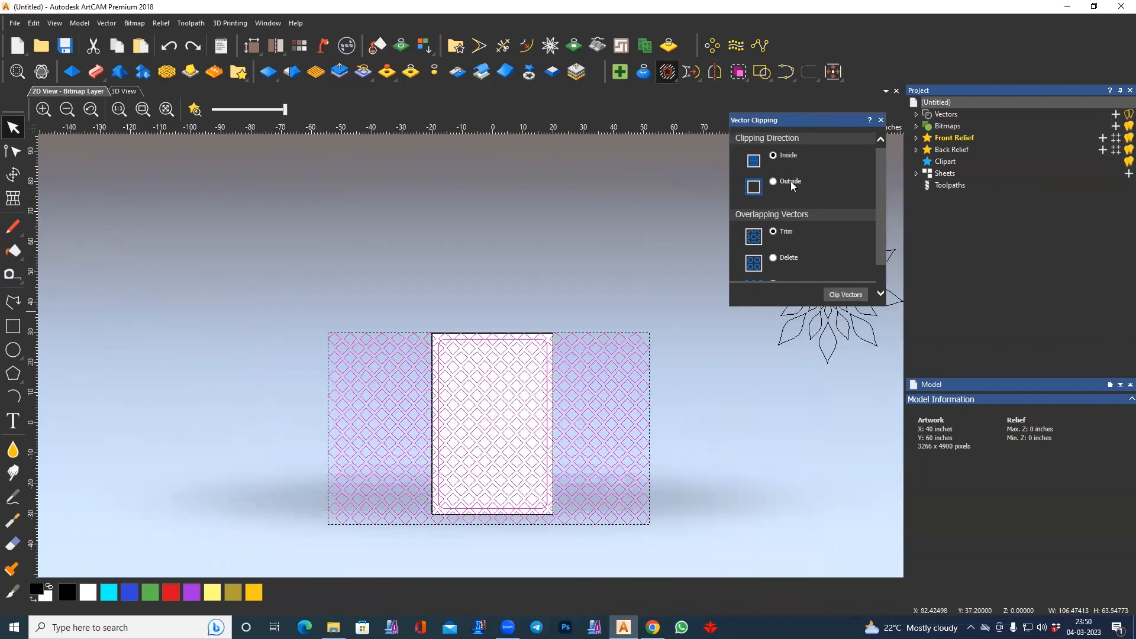
pyautogui.click(837, 295)
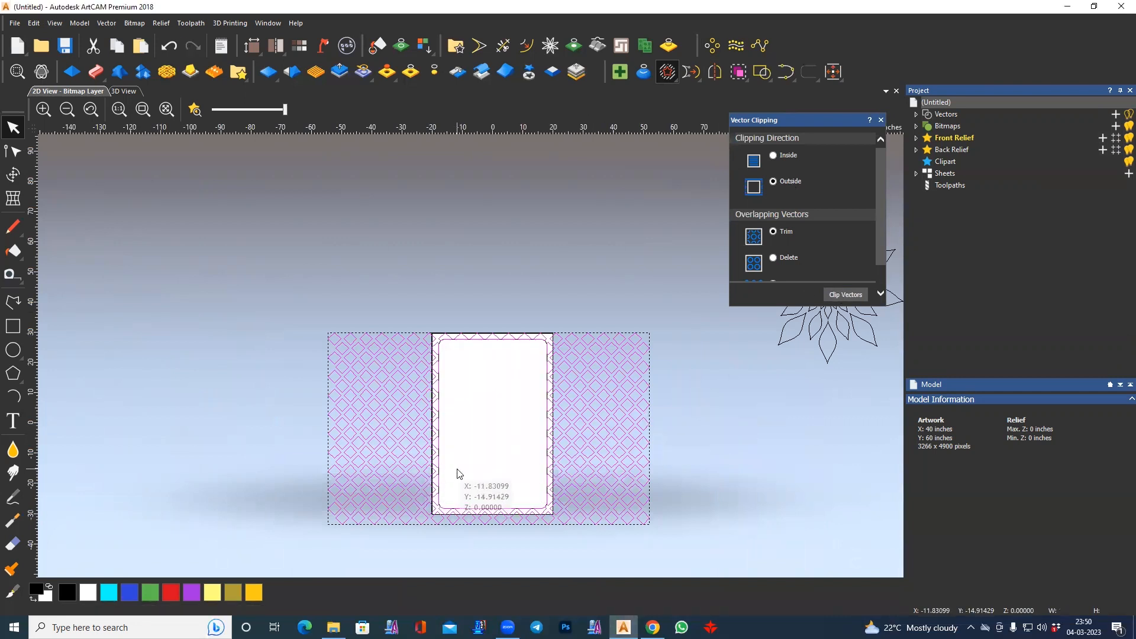
pyautogui.hotkey('ctrl', 'z')
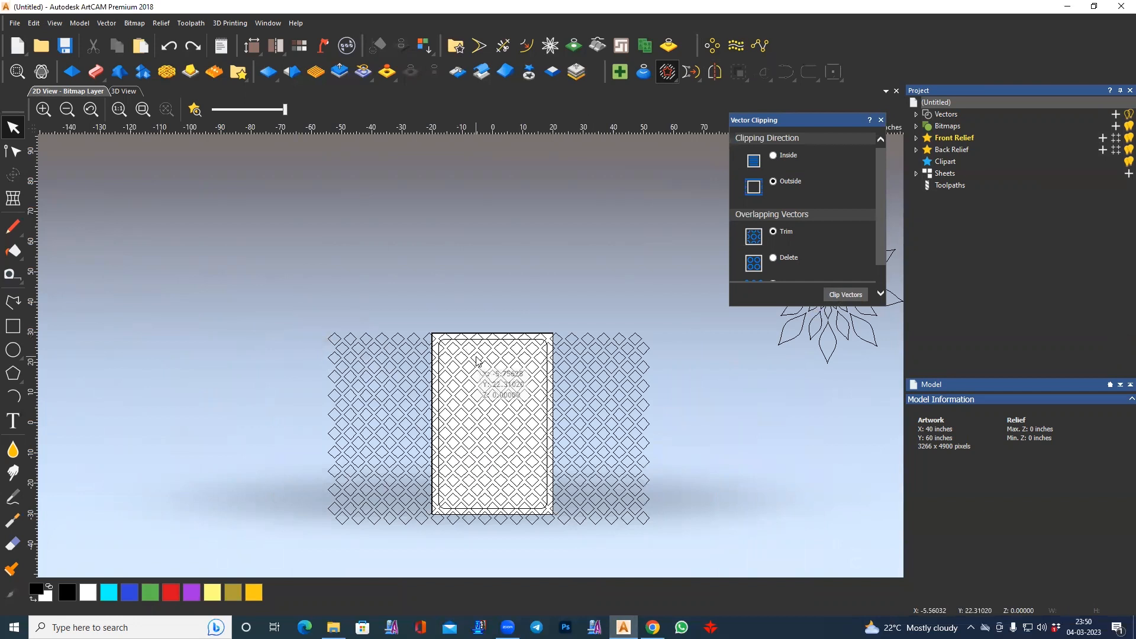
# - Reselect the frame and lattice, try clipping with direction Inside and overlapping vectors set to Delete, and undo it
pyautogui.scroll(2, 472, 355)
pyautogui.click(480, 322)
pyautogui.scroll(-2, 473, 349)
pyautogui.keyDown('shift'); pyautogui.moveTo(280, 282); pyautogui.dragTo(658, 430); pyautogui.keyUp('shift')
pyautogui.keyDown('shift'); pyautogui.moveTo(255, 404); pyautogui.dragTo(816, 571); pyautogui.keyUp('shift')
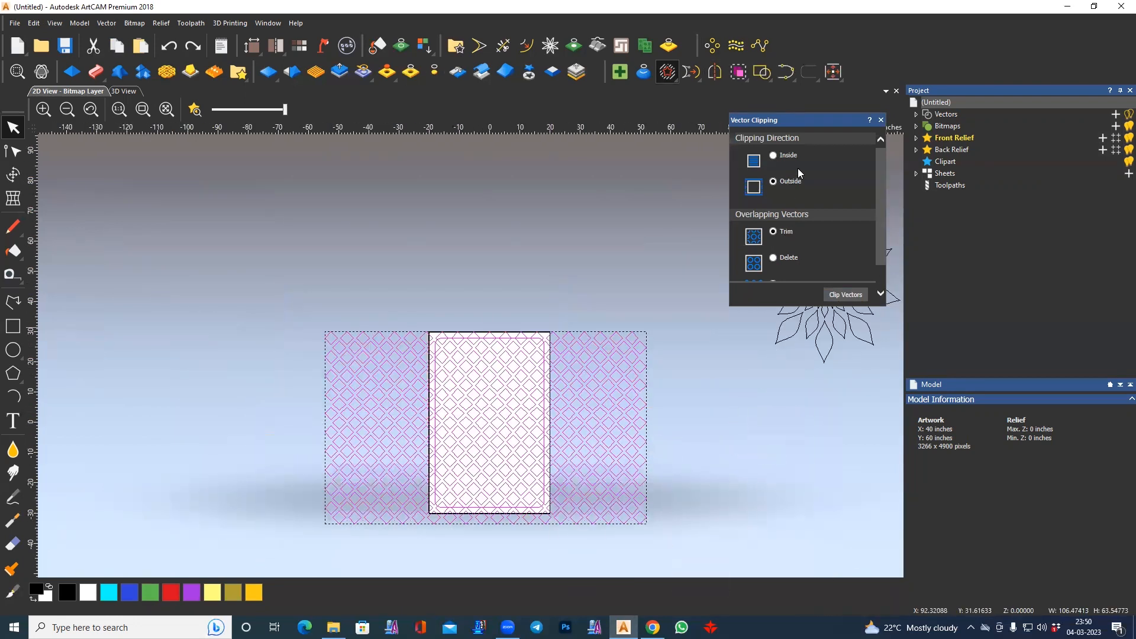
pyautogui.click(785, 258)
pyautogui.click(847, 295)
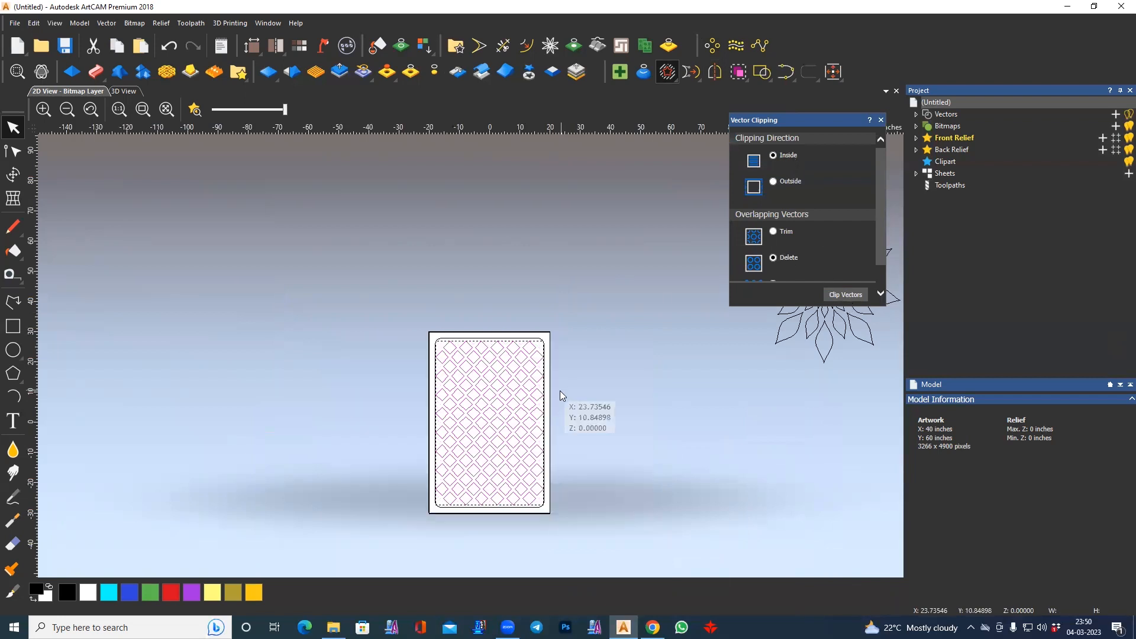
pyautogui.scroll(2, 462, 362)
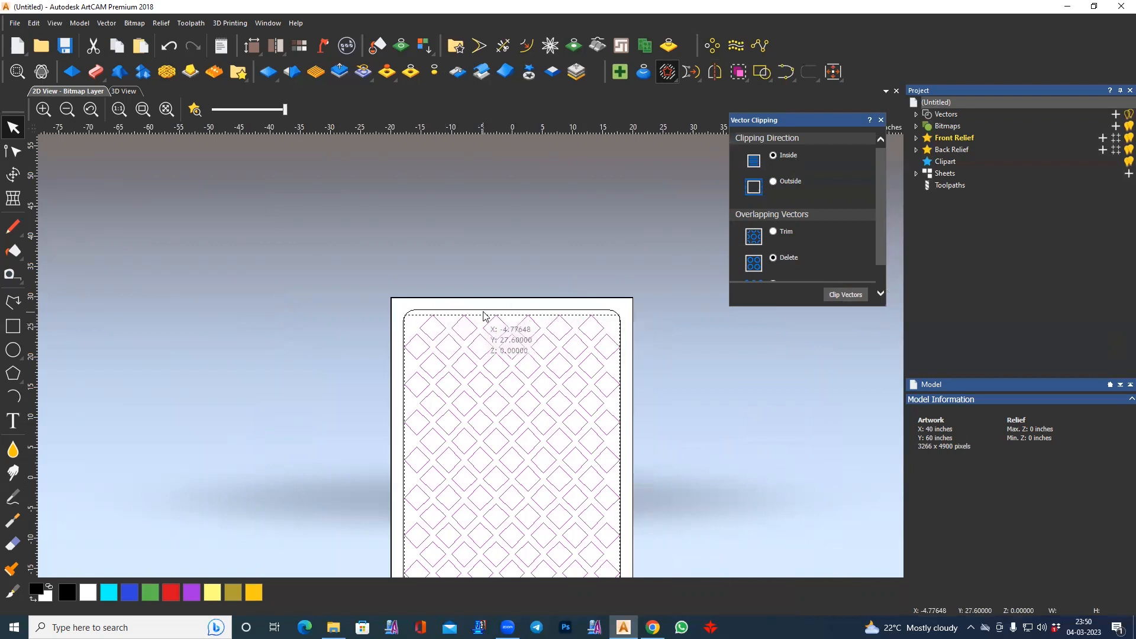
pyautogui.hotkey('ctrl', 'z')
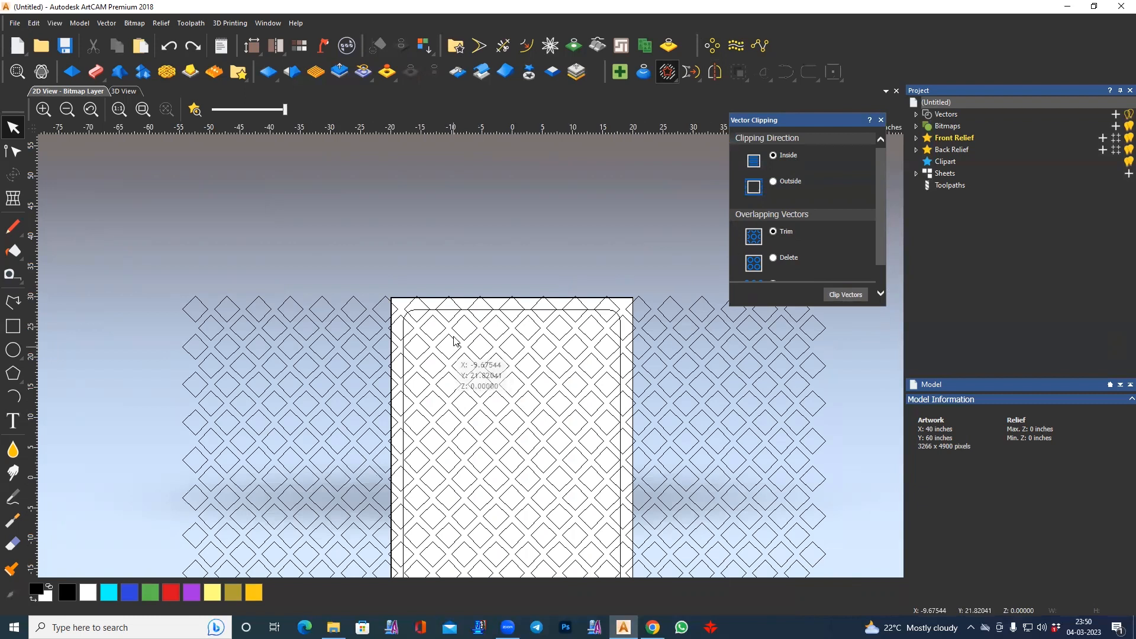
# - Select the inner frame followed by all diamonds, clip the lattice with direction Inside and Trim, and clear the selection
pyautogui.click(513, 310)
pyautogui.scroll(-2, 495, 350)
pyautogui.moveTo(327, 316); pyautogui.dragTo(577, 385)
pyautogui.keyDown('shift'); pyautogui.moveTo(362, 379); pyautogui.dragTo(635, 469); pyautogui.keyUp('shift')
pyautogui.click(846, 295)
pyautogui.scroll(2, 486, 360)
pyautogui.moveTo(488, 406); pyautogui.dragTo(478, 326, button='middle')
pyautogui.moveTo(461, 388)
pyautogui.mouseDown(button='middle')
pyautogui.moveTo(467, 366)
pyautogui.moveTo(453, 370)
pyautogui.mouseUp(button='middle')
pyautogui.click(256, 263)
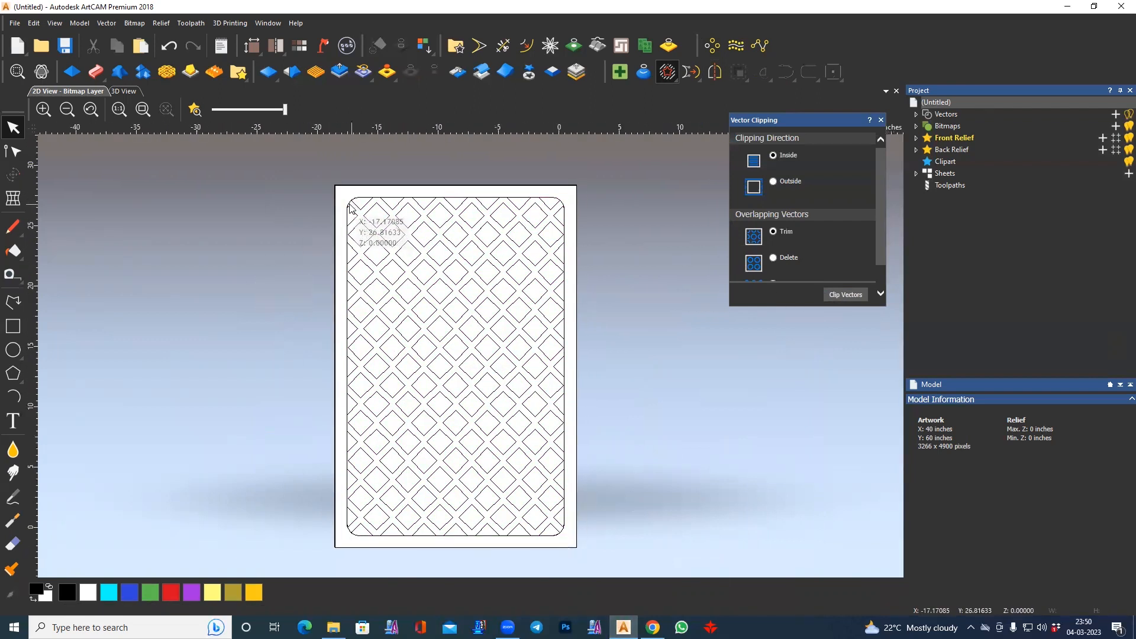
# - Offset the outer rounded border vector inwards by 5 inches
pyautogui.scroll(2, 347, 220)
pyautogui.click(349, 216)
pyautogui.scroll(-3, 350, 217)
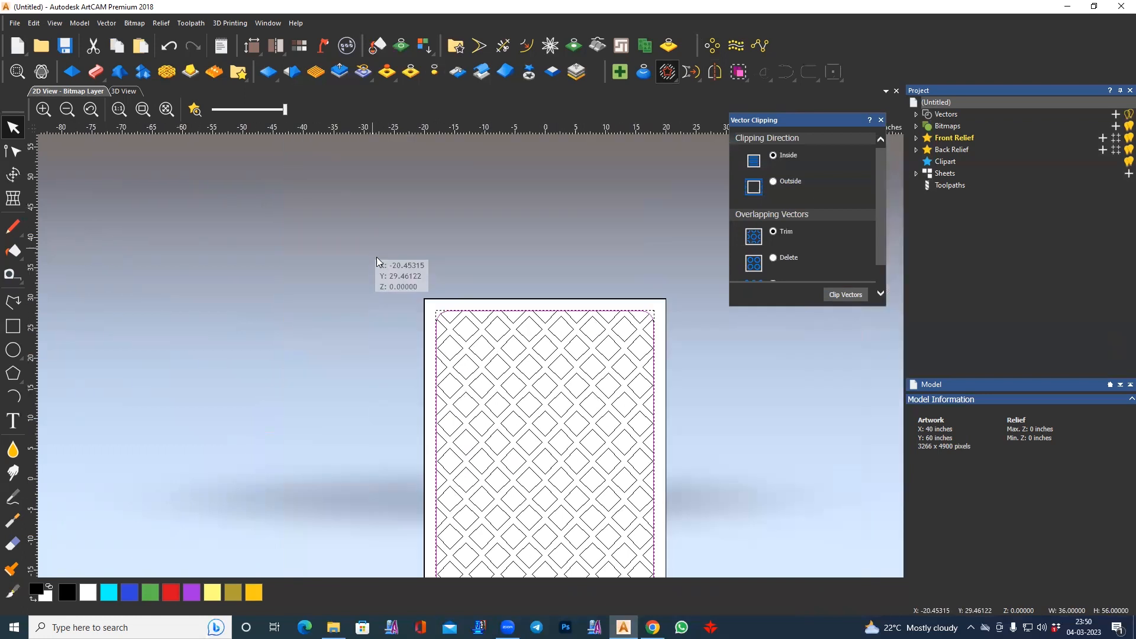
pyautogui.scroll(1, 374, 263)
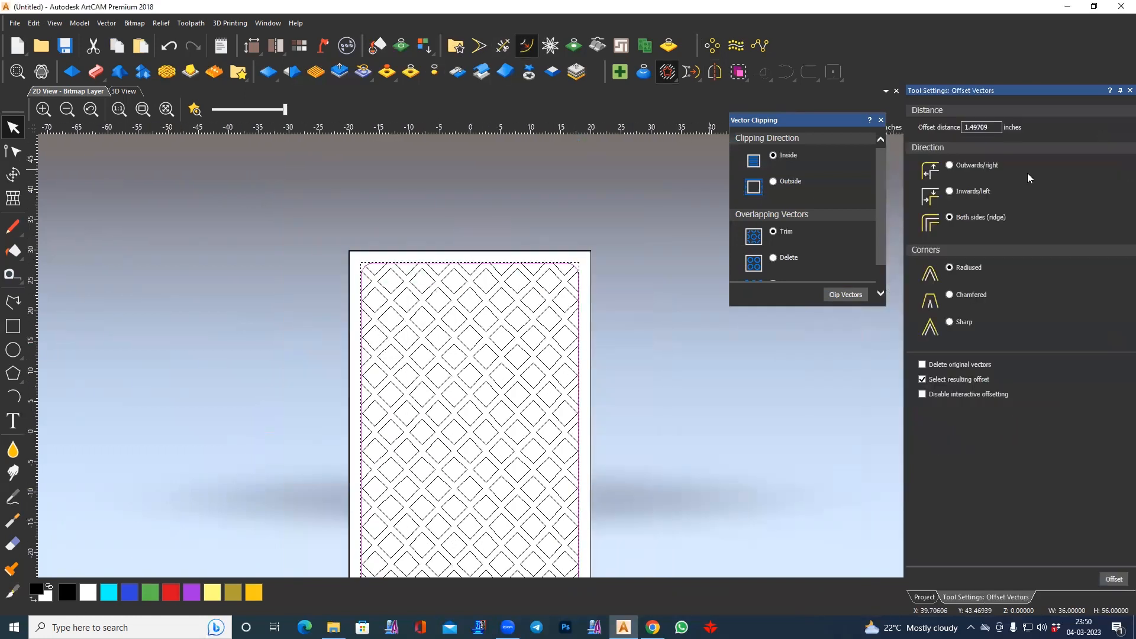
pyautogui.write('5')
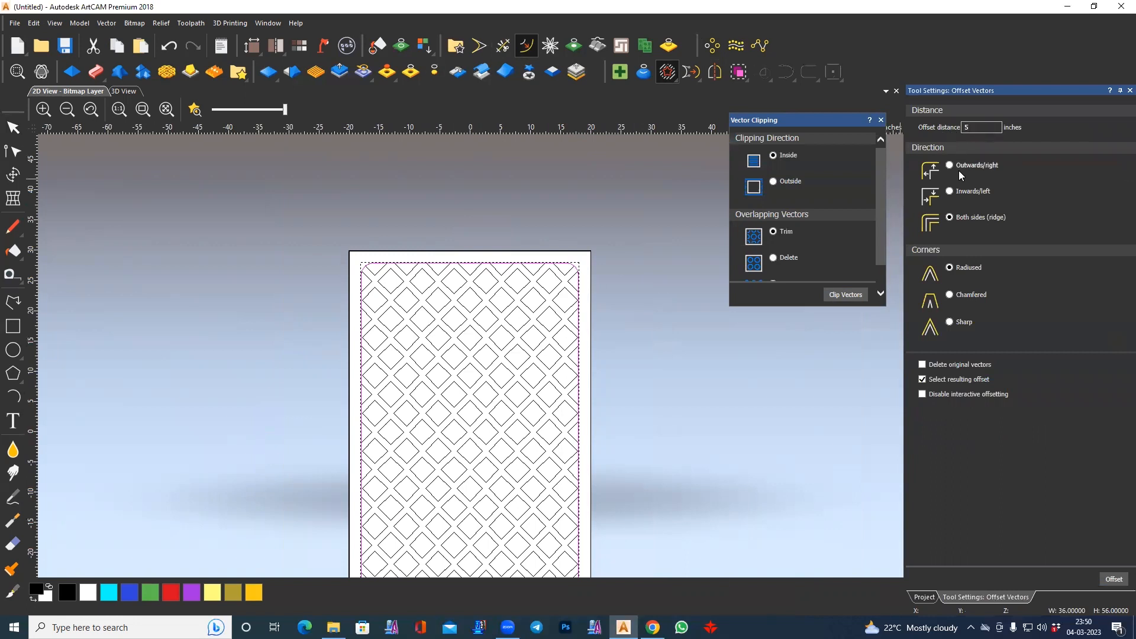
pyautogui.press('Return')
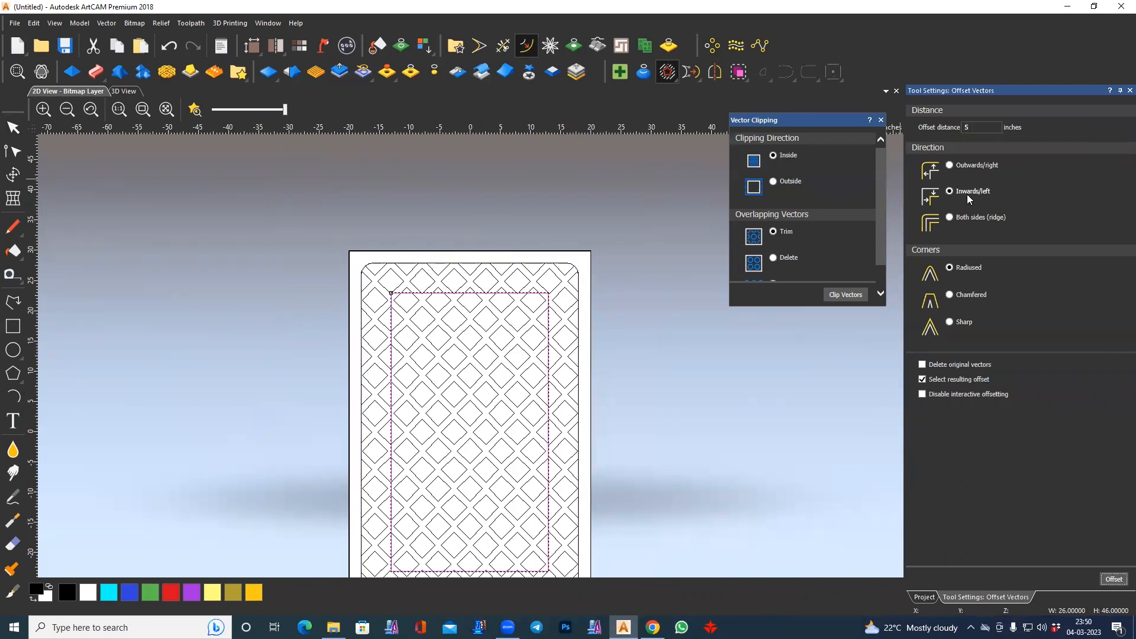
# - Fillet the two upper corners of the inner offset rectangle with a 2-inch radius
pyautogui.click(13, 152)
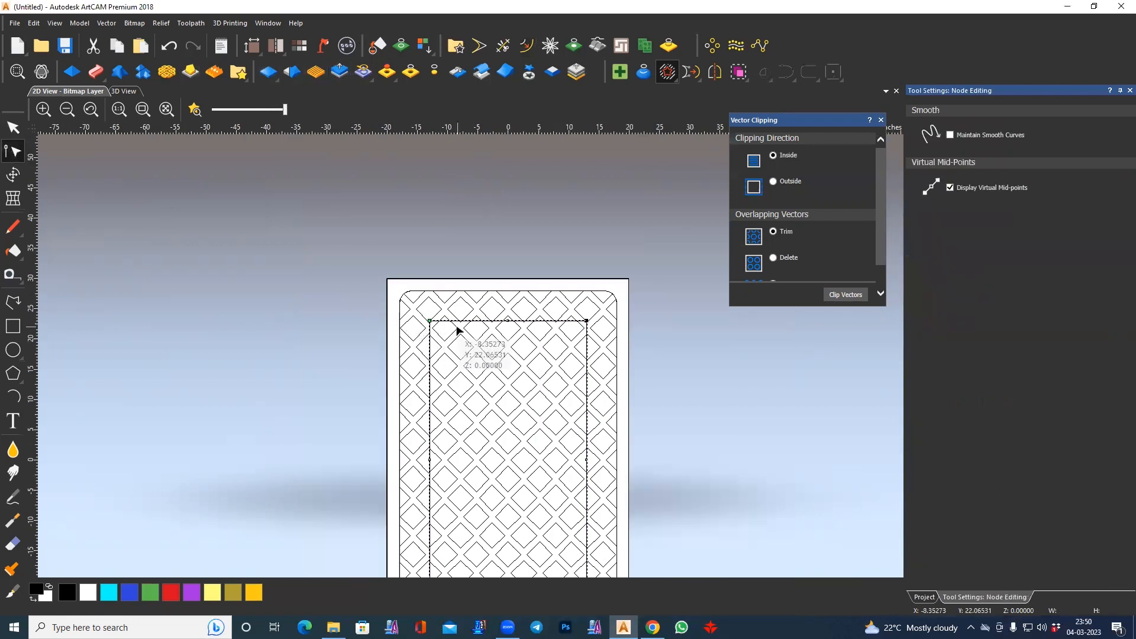
pyautogui.scroll(2, 457, 330)
pyautogui.click(479, 46)
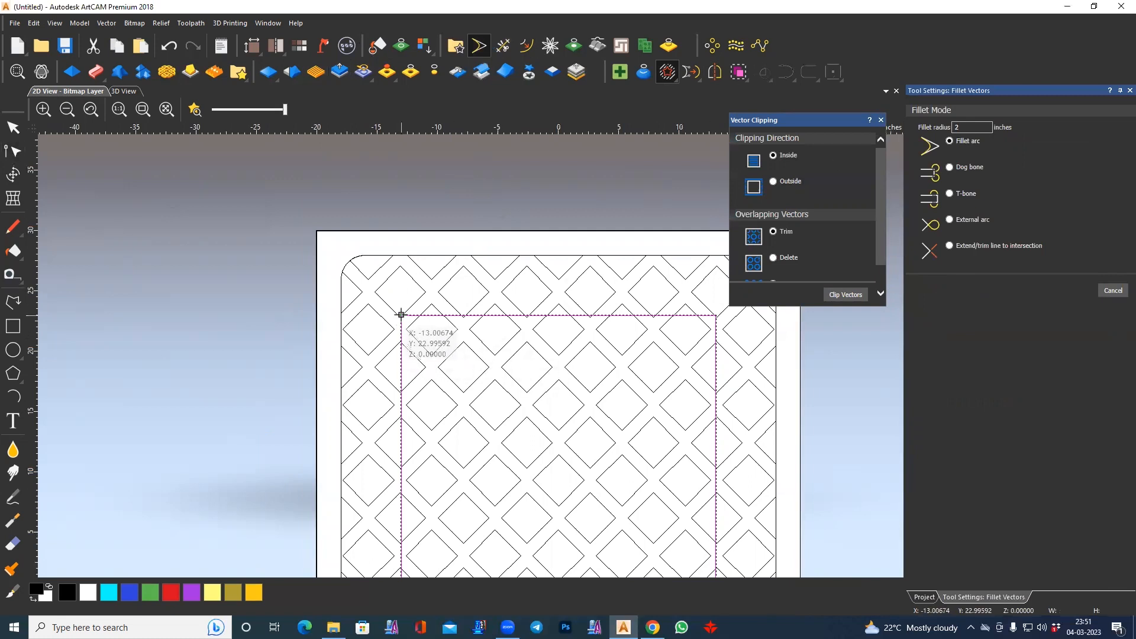
pyautogui.scroll(4, 400, 314)
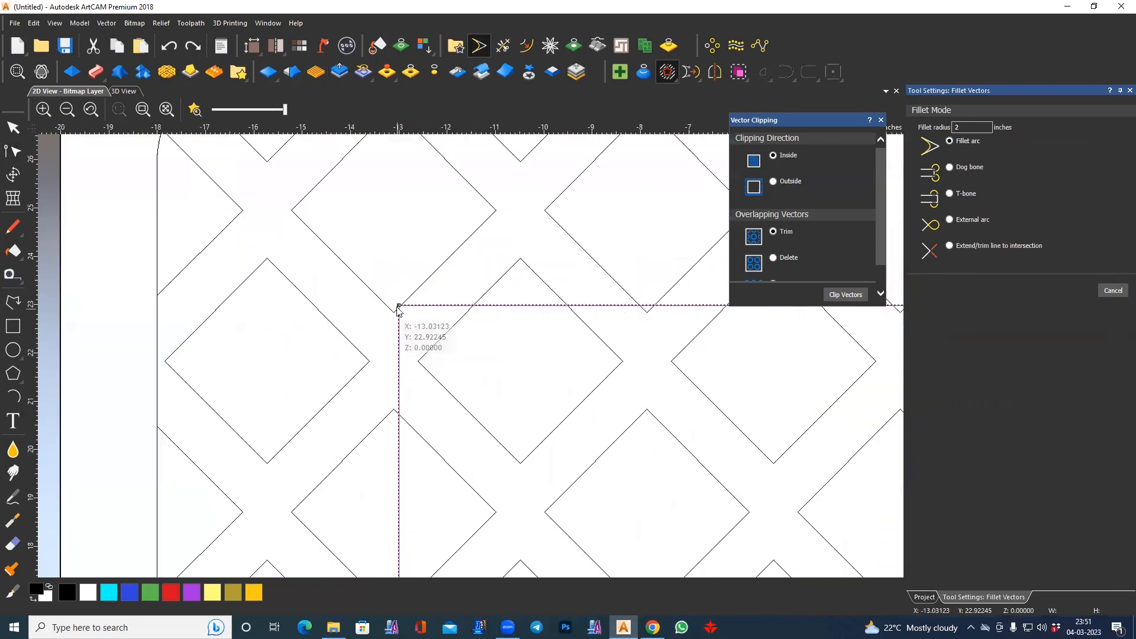
pyautogui.click(398, 306)
pyautogui.scroll(-2, 622, 397)
pyautogui.moveTo(873, 350); pyautogui.dragTo(334, 345, button='middle')
pyautogui.scroll(2, 522, 326)
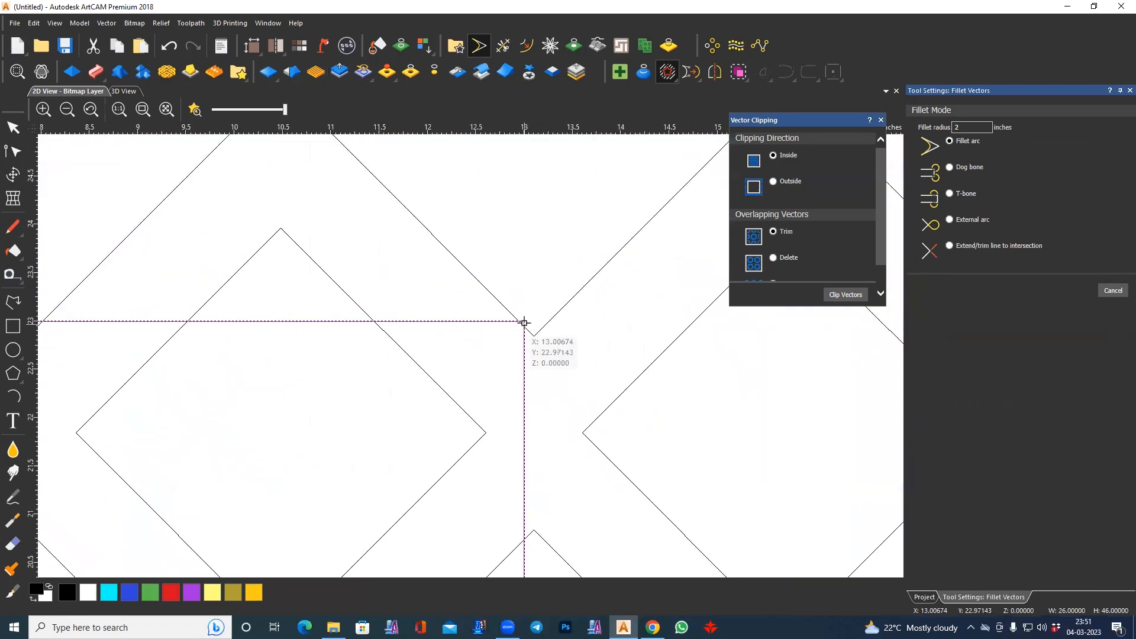
pyautogui.click(524, 323)
pyautogui.scroll(-6, 413, 375)
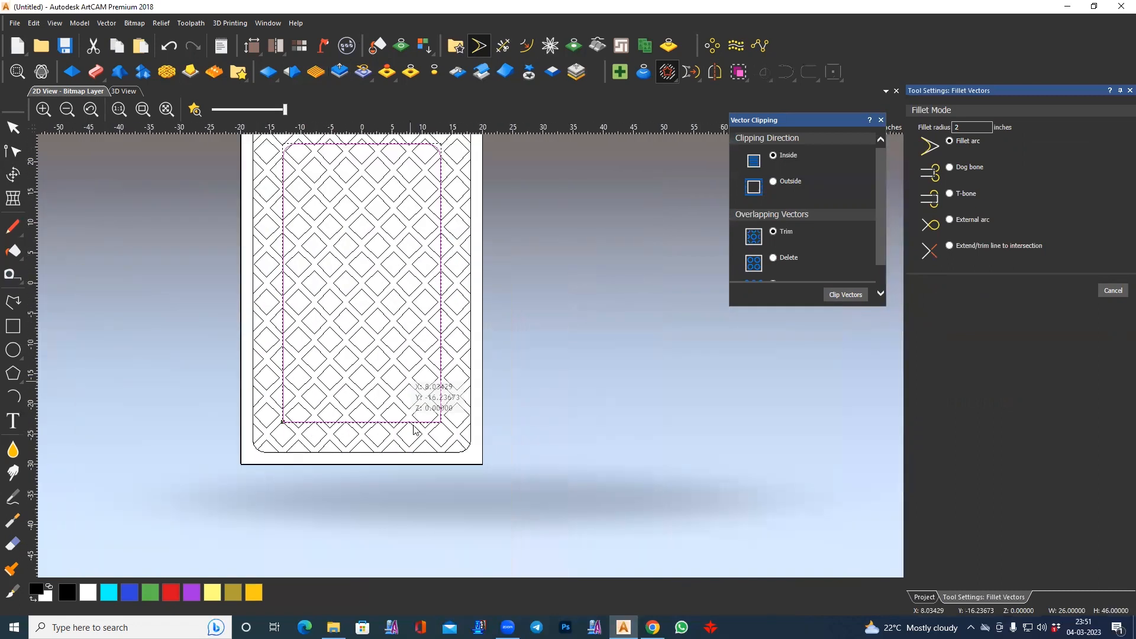
# - Fillet the two lower corners of the inner offset rectangle with the same 2-inch radius
pyautogui.scroll(4, 443, 419)
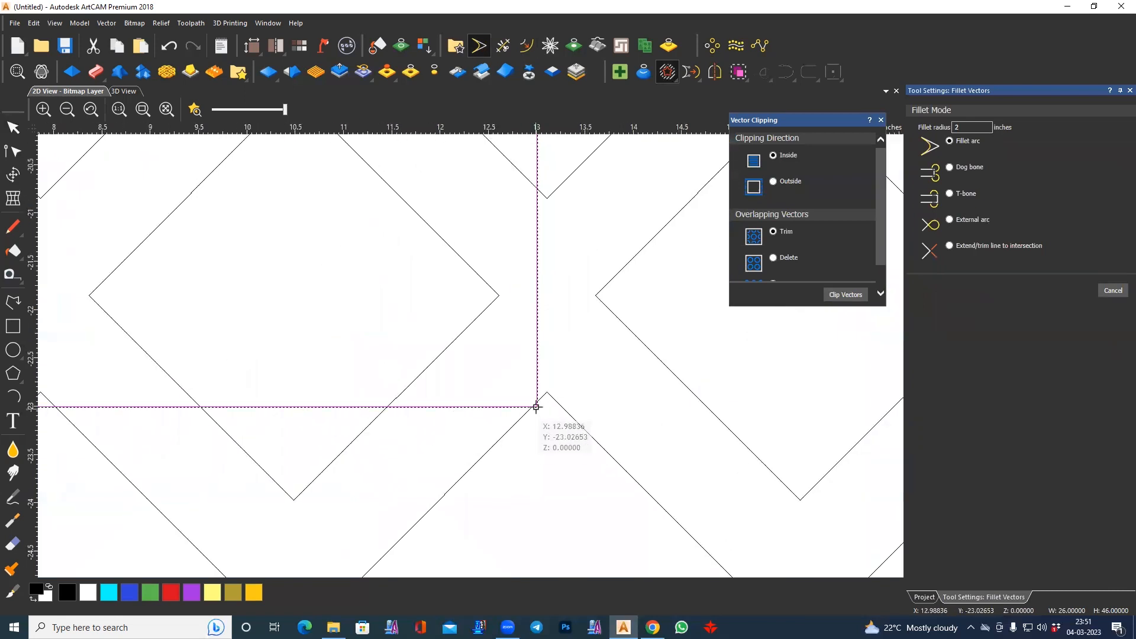
pyautogui.click(537, 407)
pyautogui.scroll(-1, 461, 413)
pyautogui.moveTo(248, 418); pyautogui.dragTo(705, 419, button='middle')
pyautogui.moveTo(154, 390); pyautogui.dragTo(642, 393, button='middle')
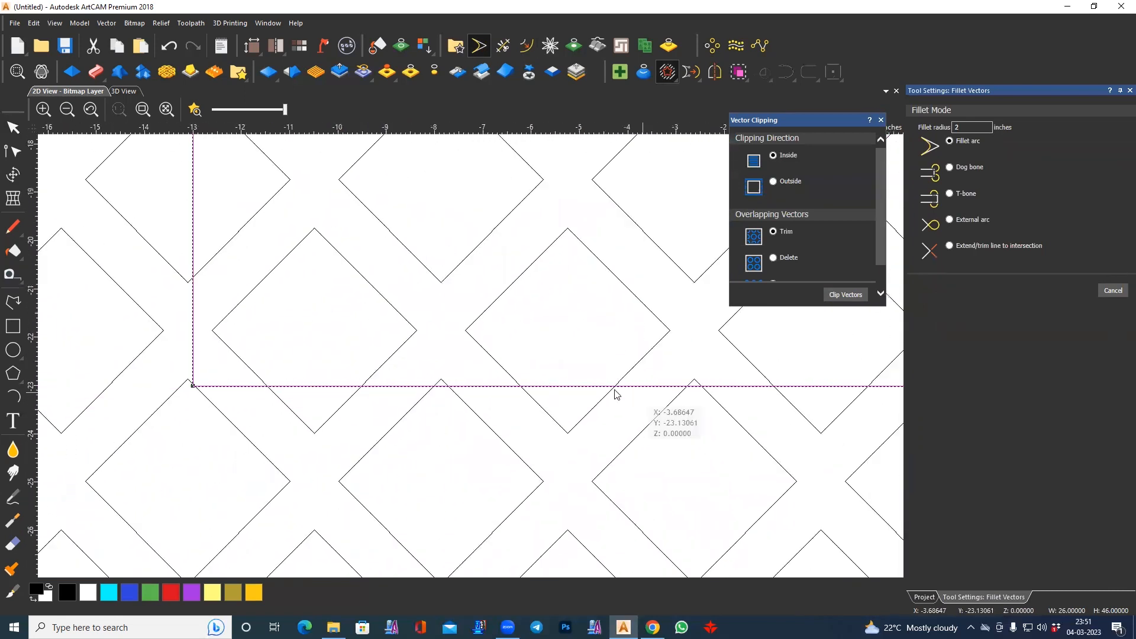
pyautogui.click(196, 394)
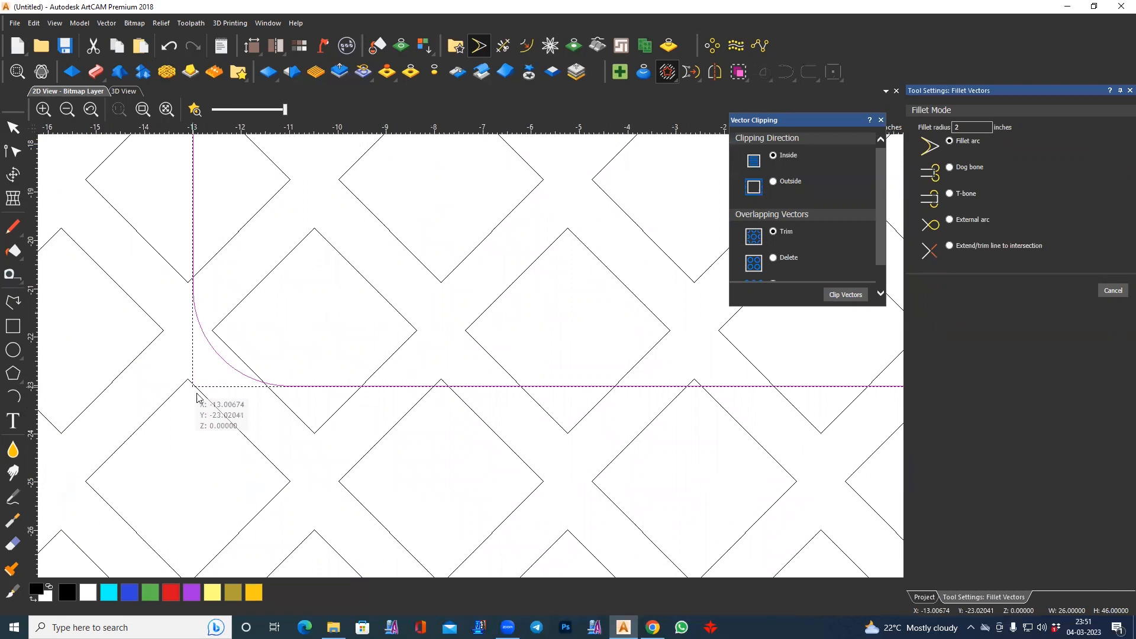
pyautogui.scroll(-4, 197, 395)
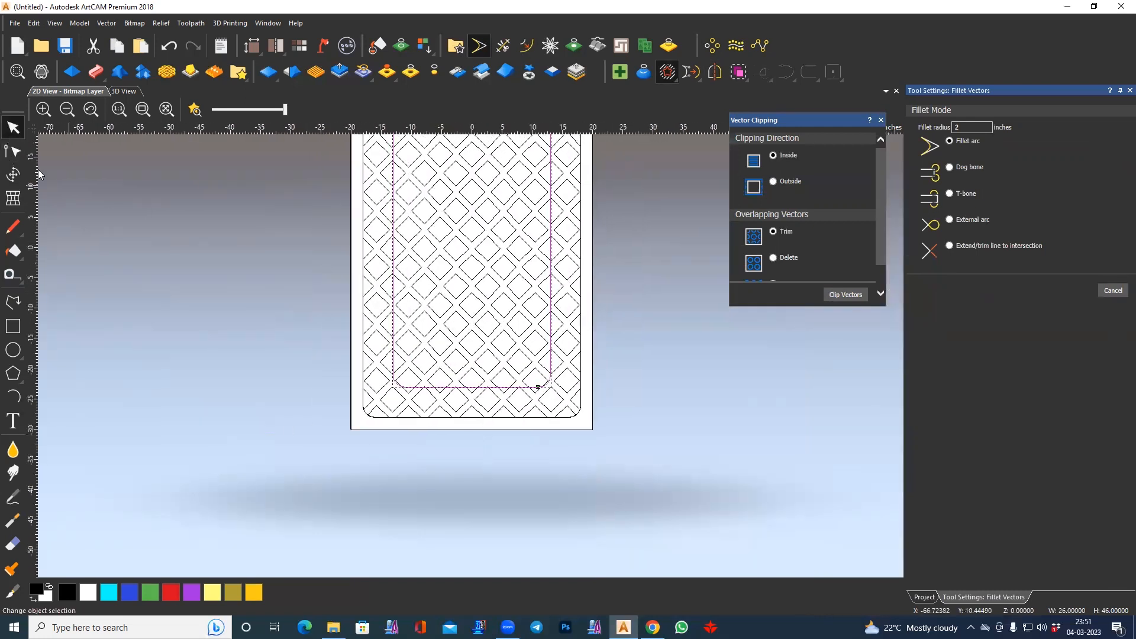
# - Clip the diamond lattice against the inner rounded rectangle with the Outside direction and Trim, keeping only the border band
pyautogui.click(392, 325)
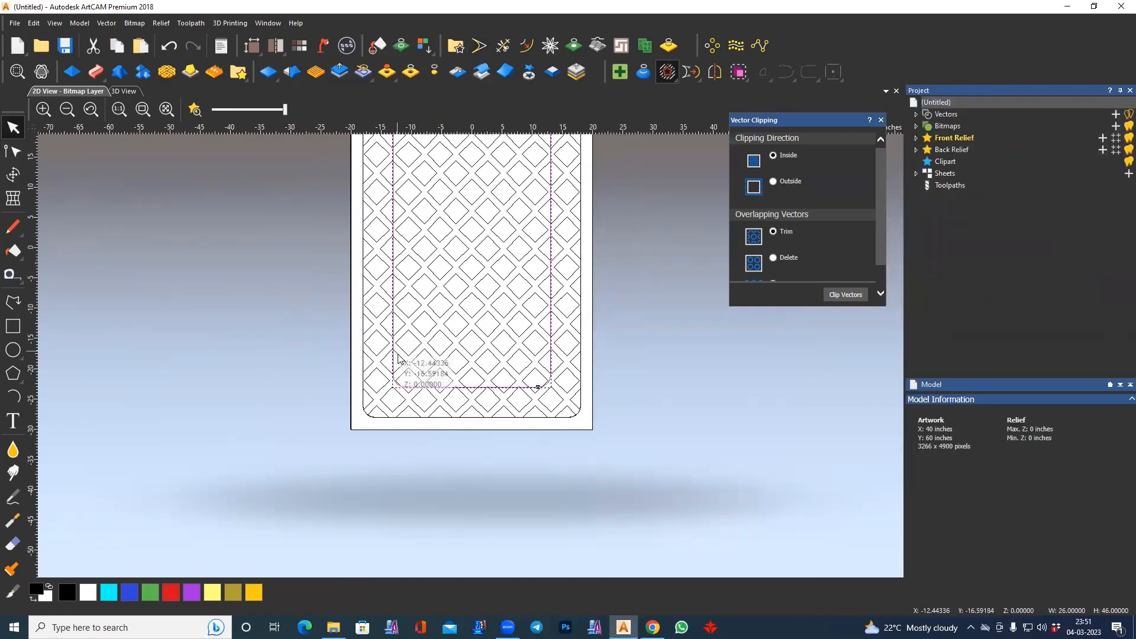
pyautogui.scroll(2, 390, 367)
pyautogui.scroll(-2, 381, 213)
pyautogui.moveTo(378, 207); pyautogui.dragTo(589, 322)
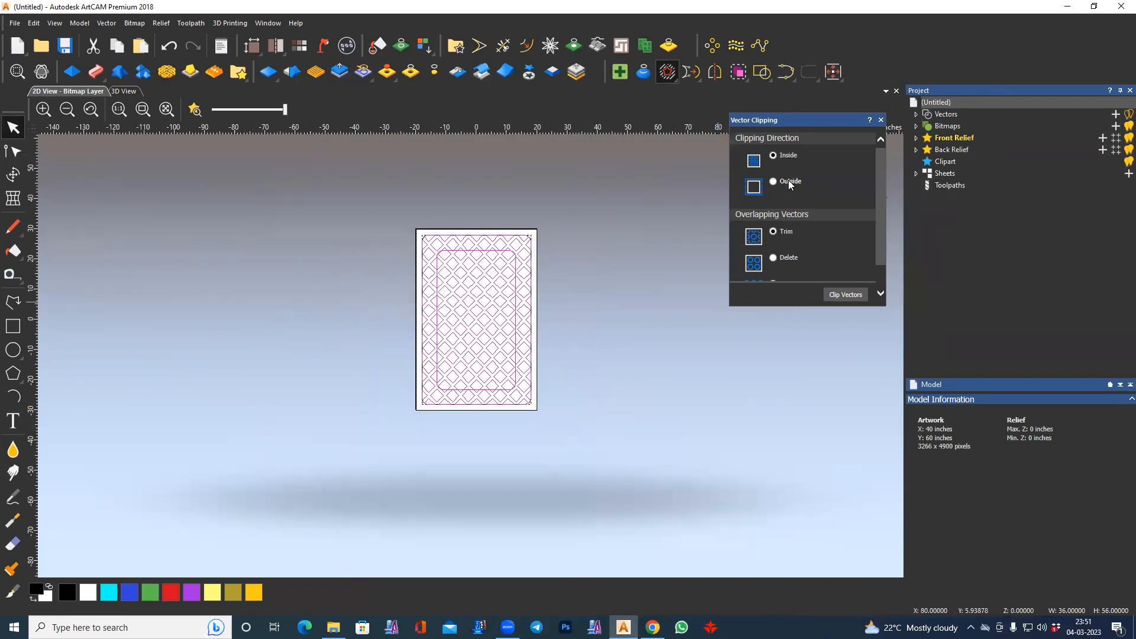
pyautogui.click(846, 295)
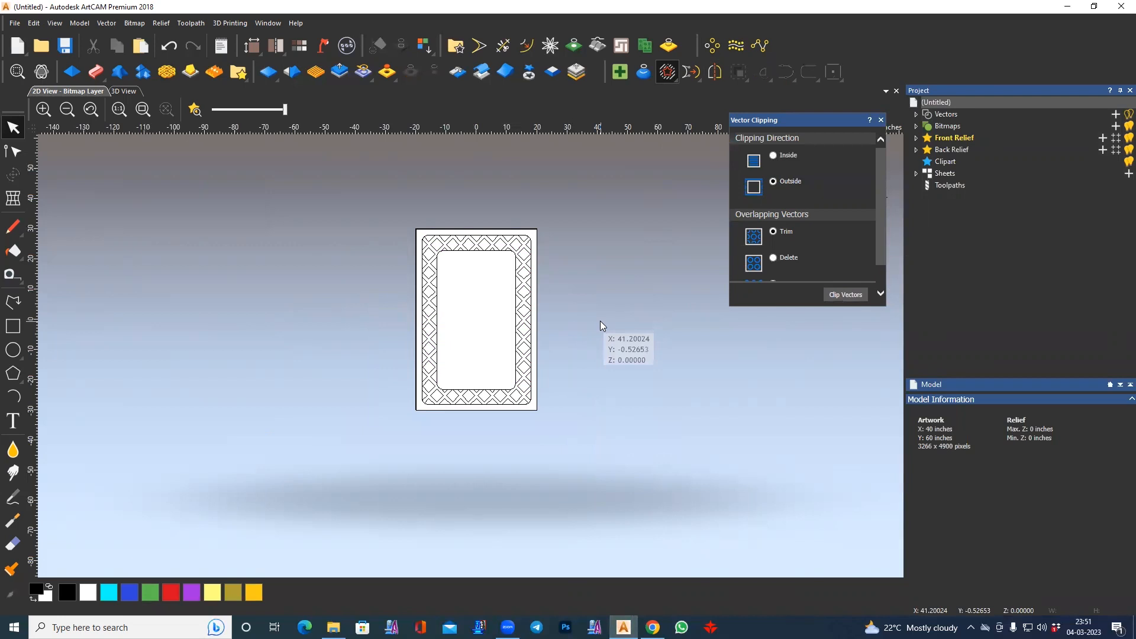
# - Undo the outside clipping and delete the inner rounded rectangle
pyautogui.scroll(2, 474, 335)
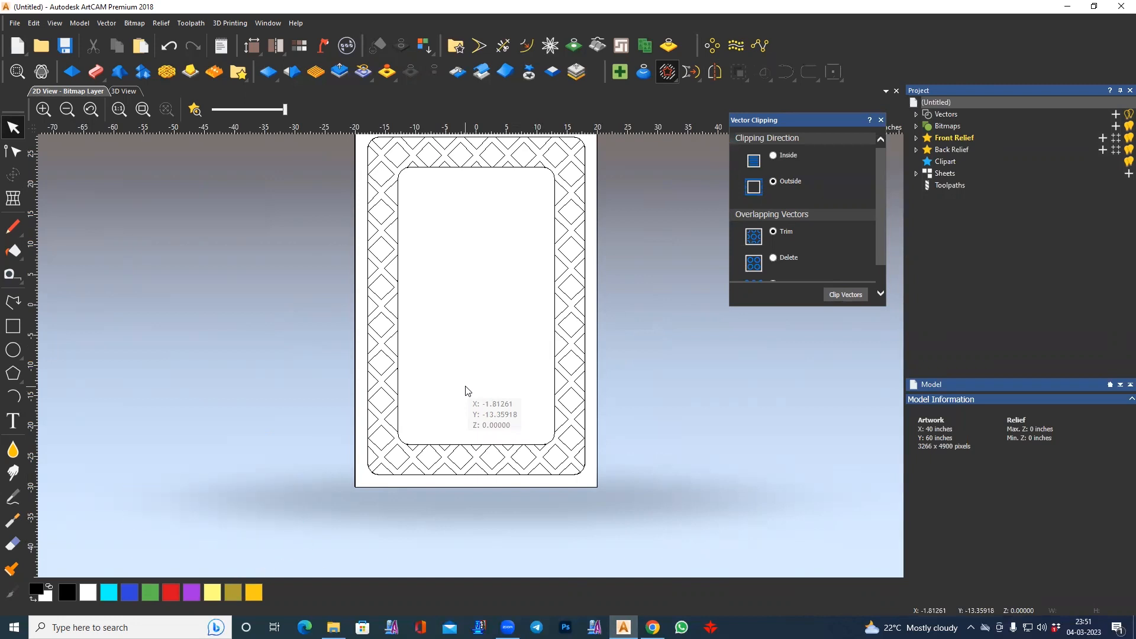
pyautogui.hotkey('ctrl', 'z')
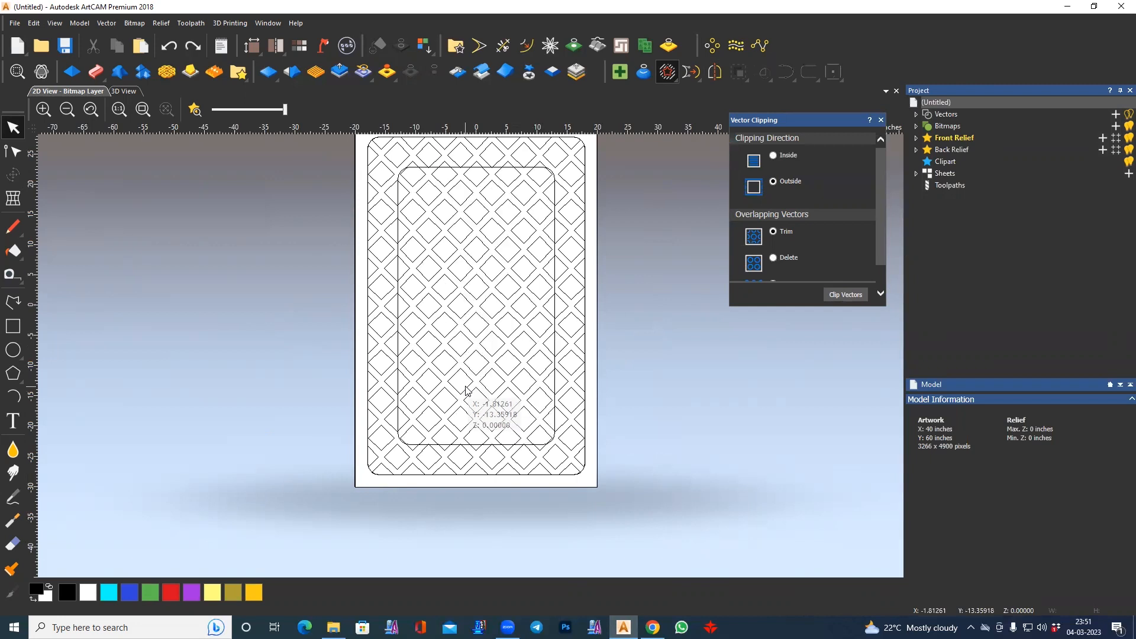
pyautogui.click(478, 172)
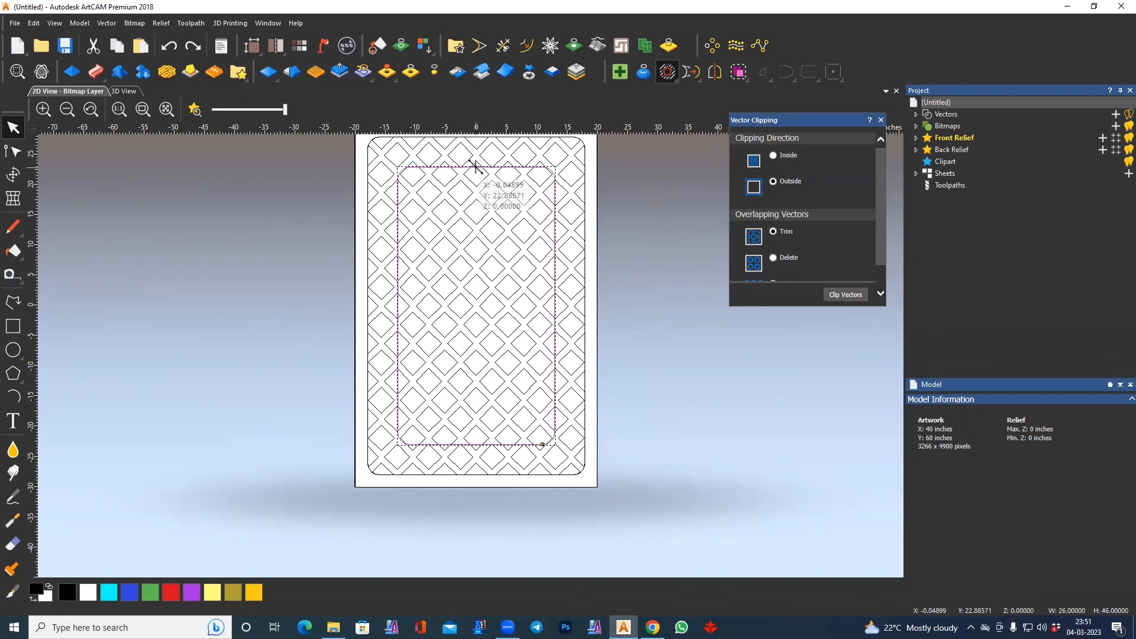
pyautogui.press('Delete')
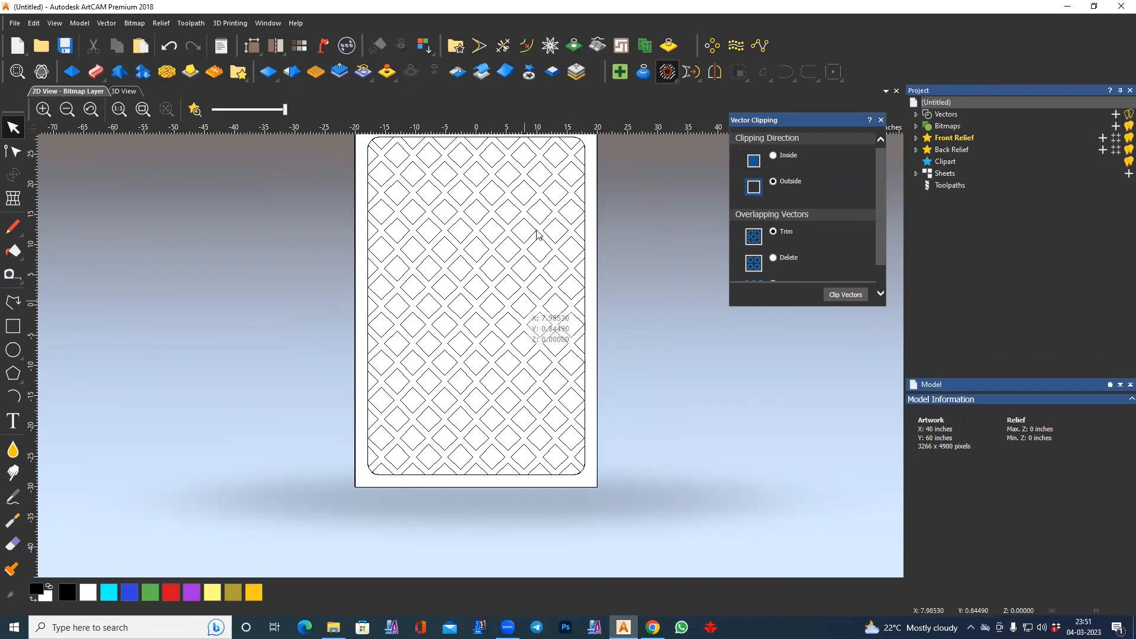
# - Close the vector clipping settings and switch to the 3D view of the lattice panel
pyautogui.moveTo(304, 298); pyautogui.dragTo(287, 335, button='middle')
pyautogui.moveTo(292, 164); pyautogui.dragTo(700, 350)
pyautogui.moveTo(242, 263); pyautogui.dragTo(681, 586)
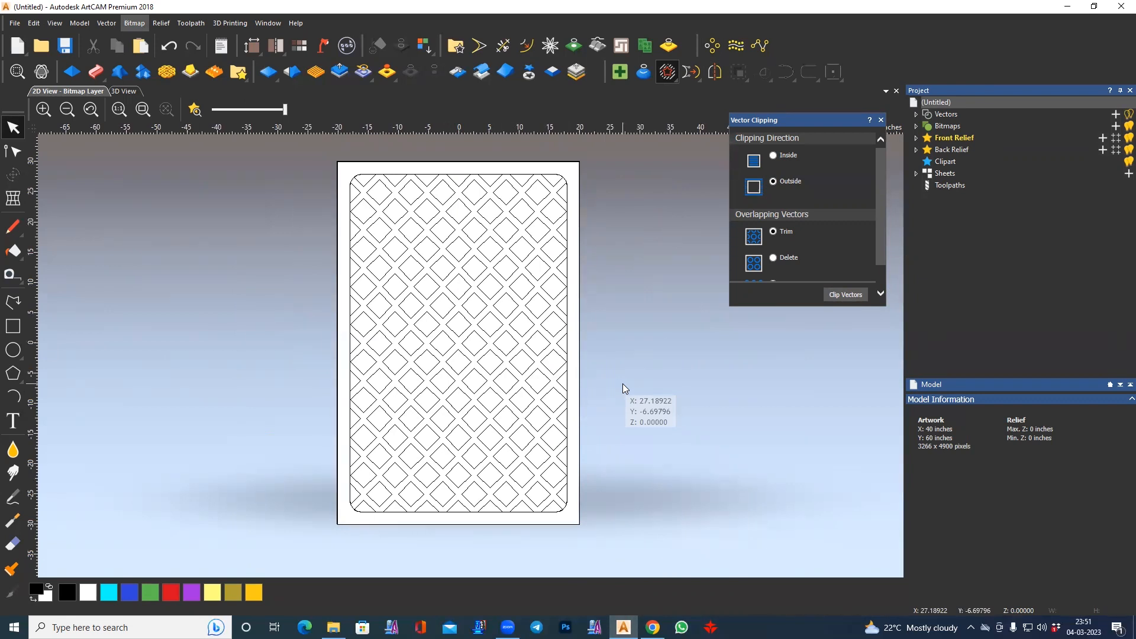
pyautogui.click(880, 120)
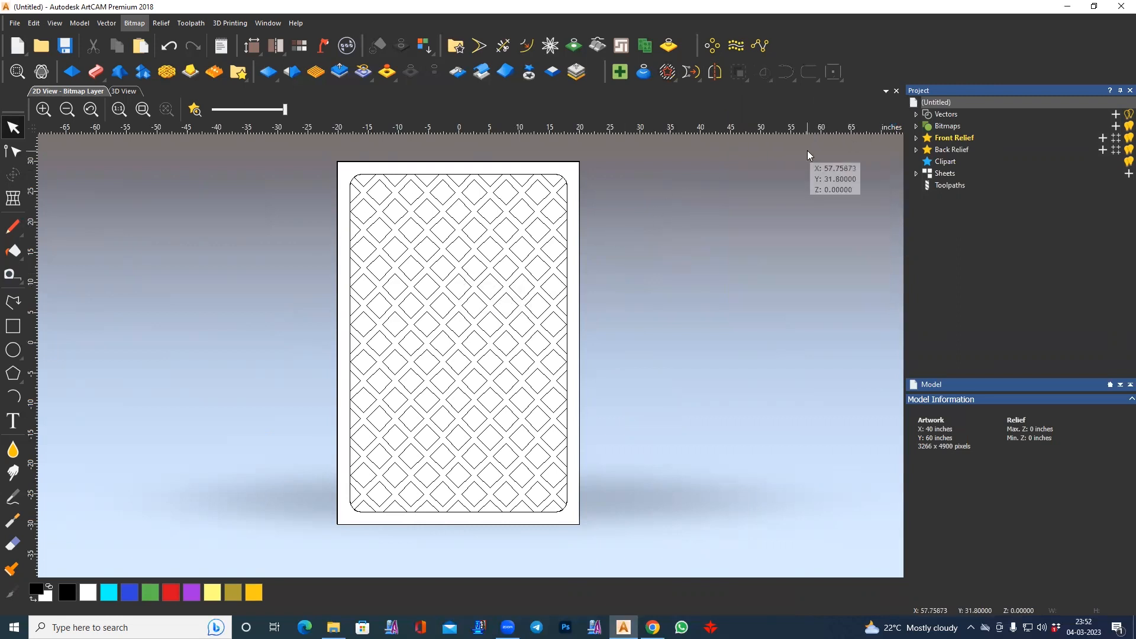
pyautogui.click(126, 92)
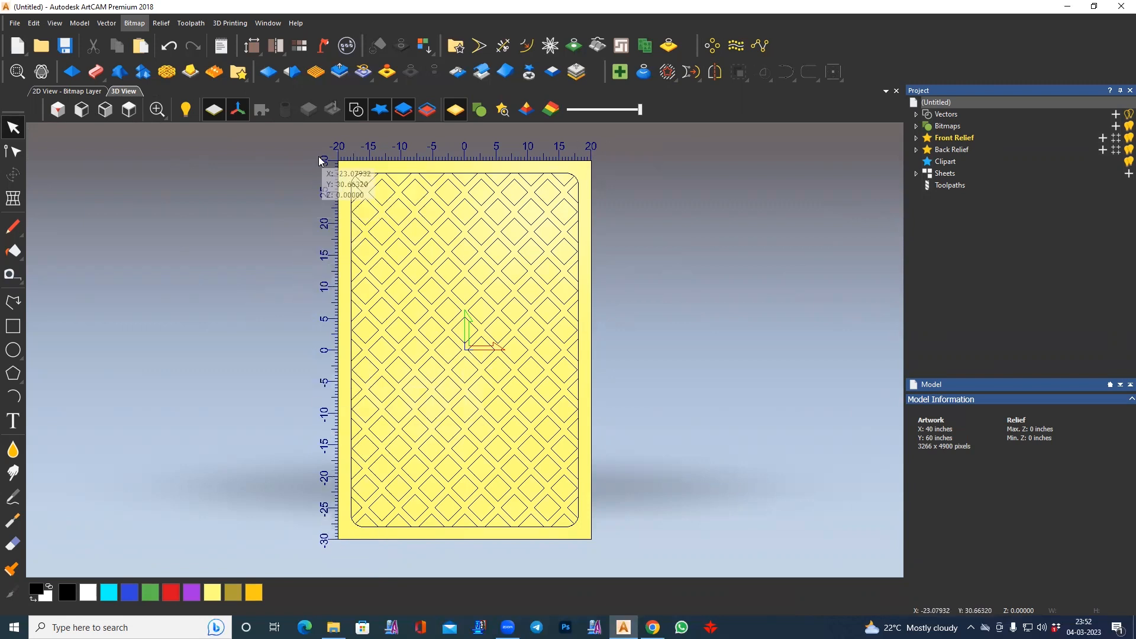
# - Set the model origin to the lower-left corner and the model units to mm
pyautogui.click(250, 47)
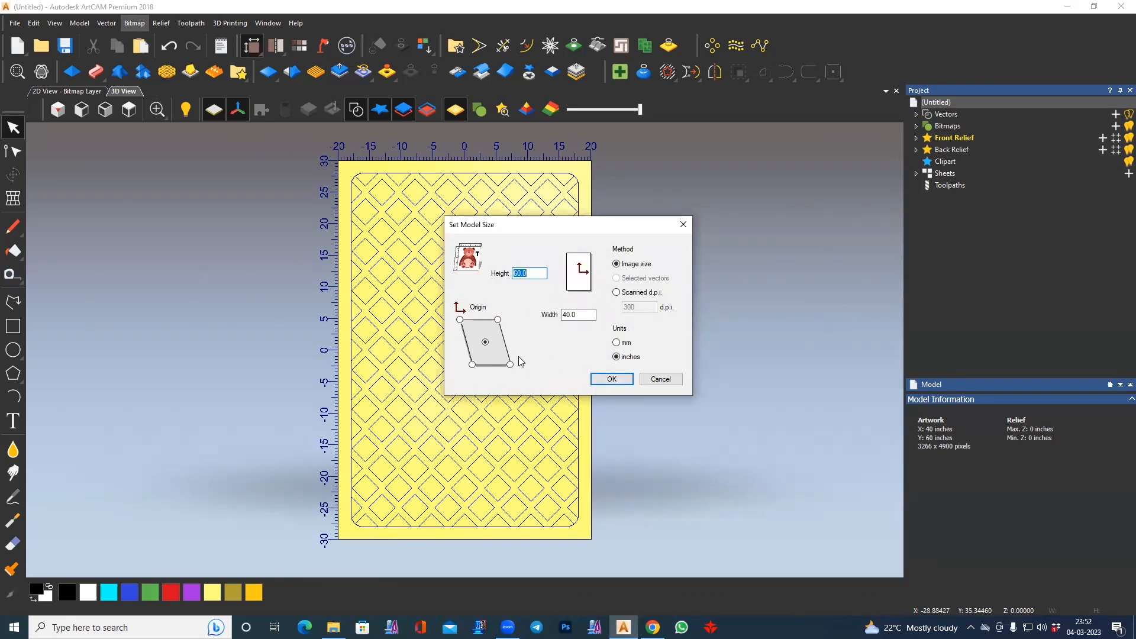
pyautogui.click(471, 365)
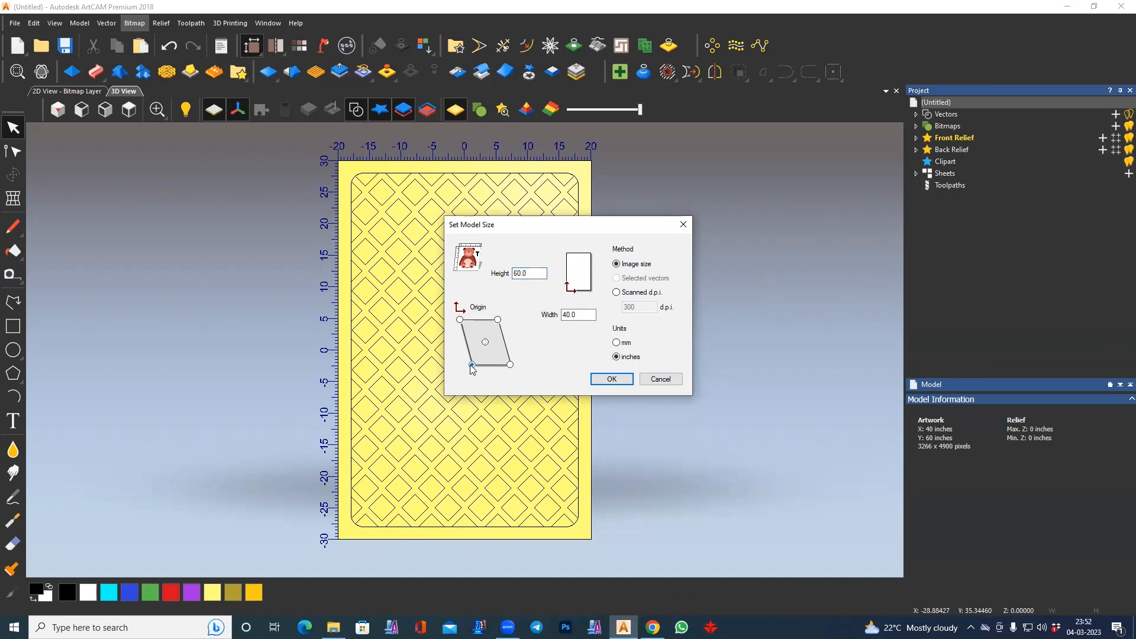
pyautogui.click(629, 342)
pyautogui.click(619, 380)
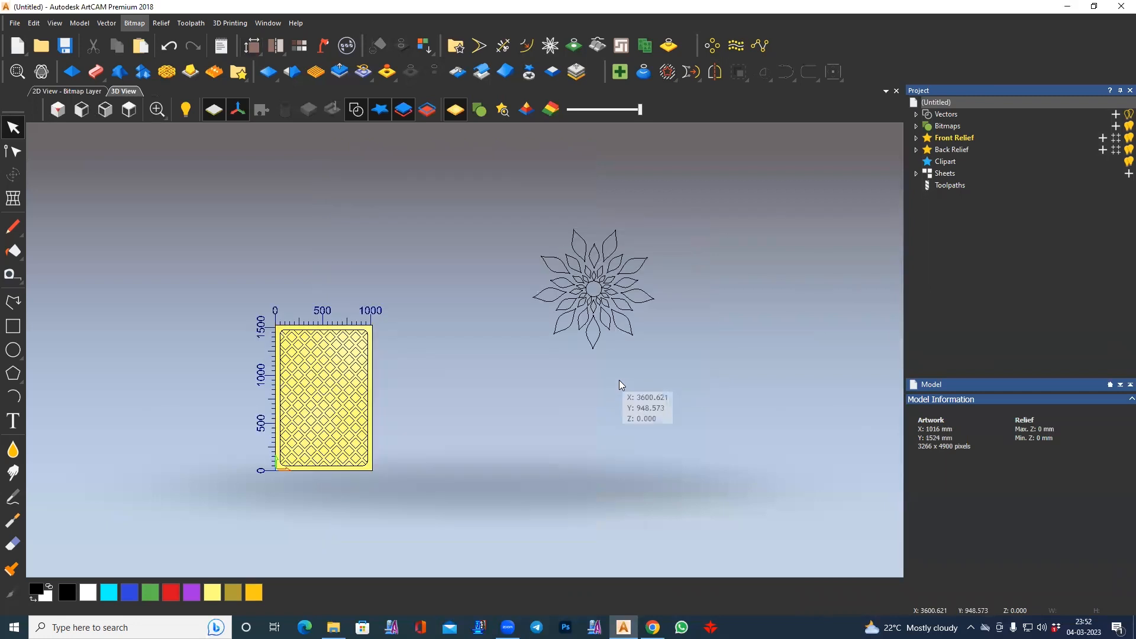
# - Select all diamond lattice vectors and the rounded border on the panel, leaving the flower outside it unselected
pyautogui.scroll(2, 198, 433)
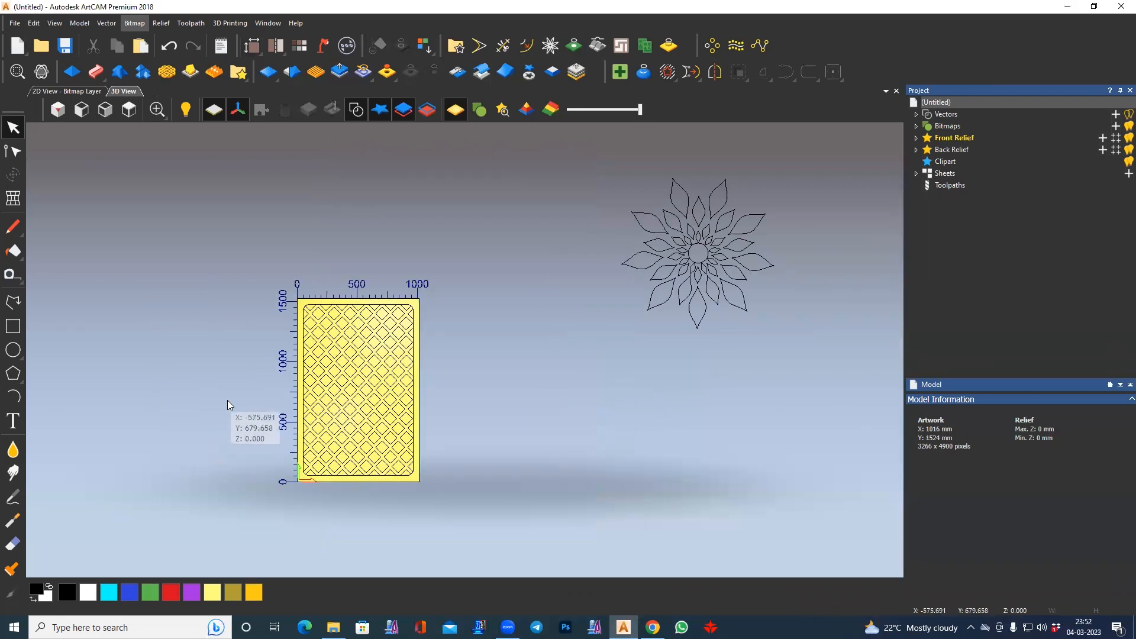
pyautogui.scroll(1, 284, 431)
pyautogui.moveTo(243, 239); pyautogui.dragTo(548, 358)
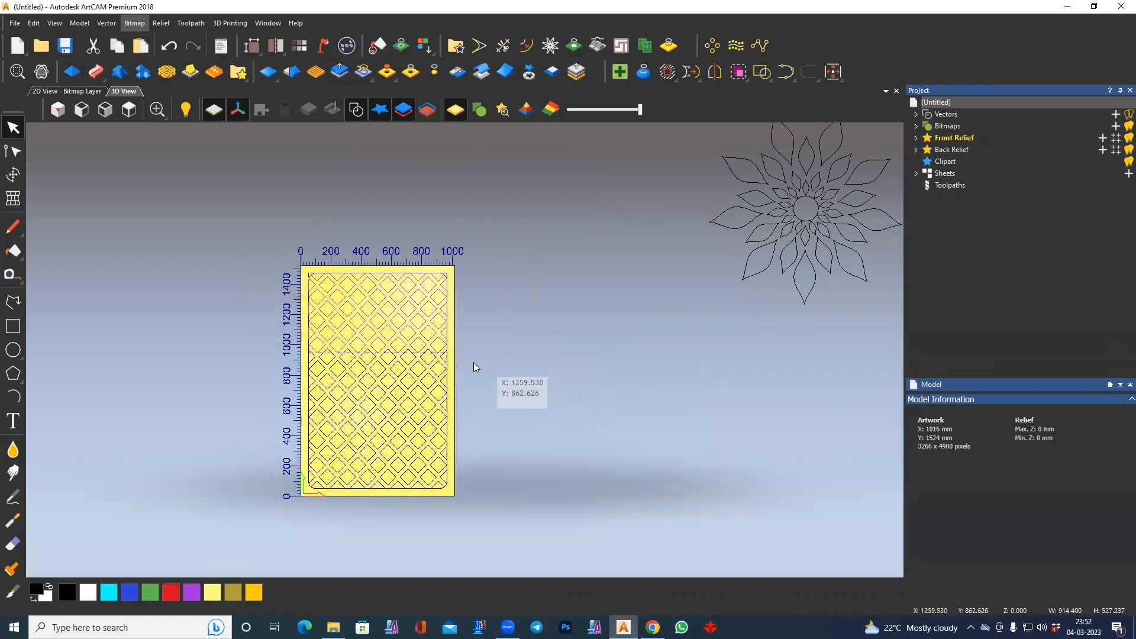
pyautogui.keyDown('shift'); pyautogui.moveTo(462, 480); pyautogui.dragTo(519, 541); pyautogui.keyUp('shift')
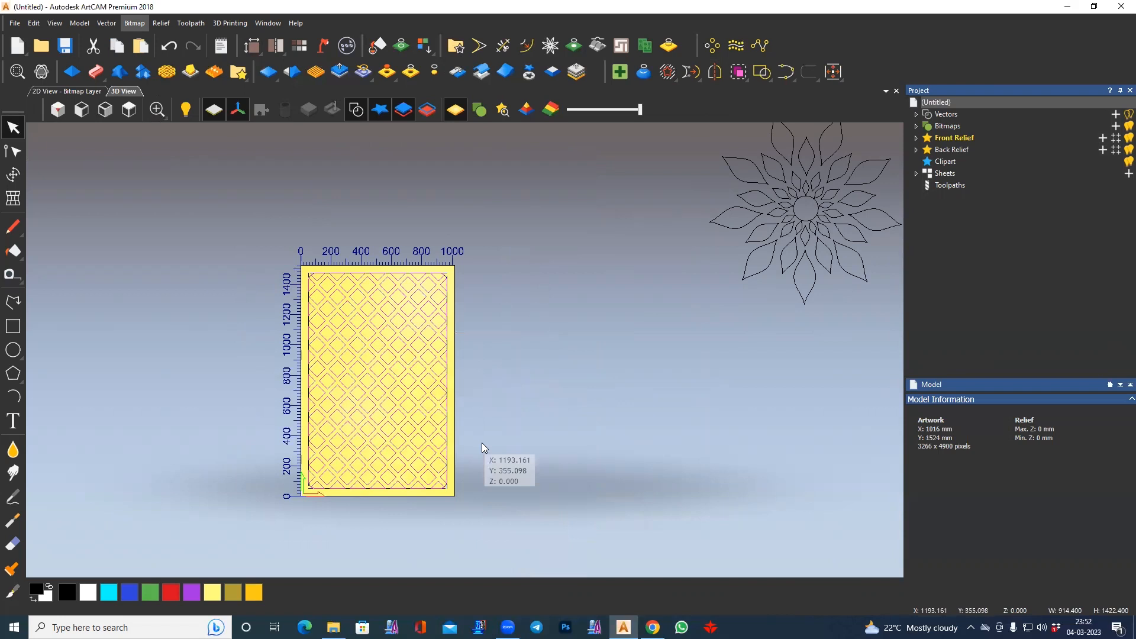
# - Start a 2D profiling toolpath for the selected vectors with the profile side set to Inside
pyautogui.click(950, 186)
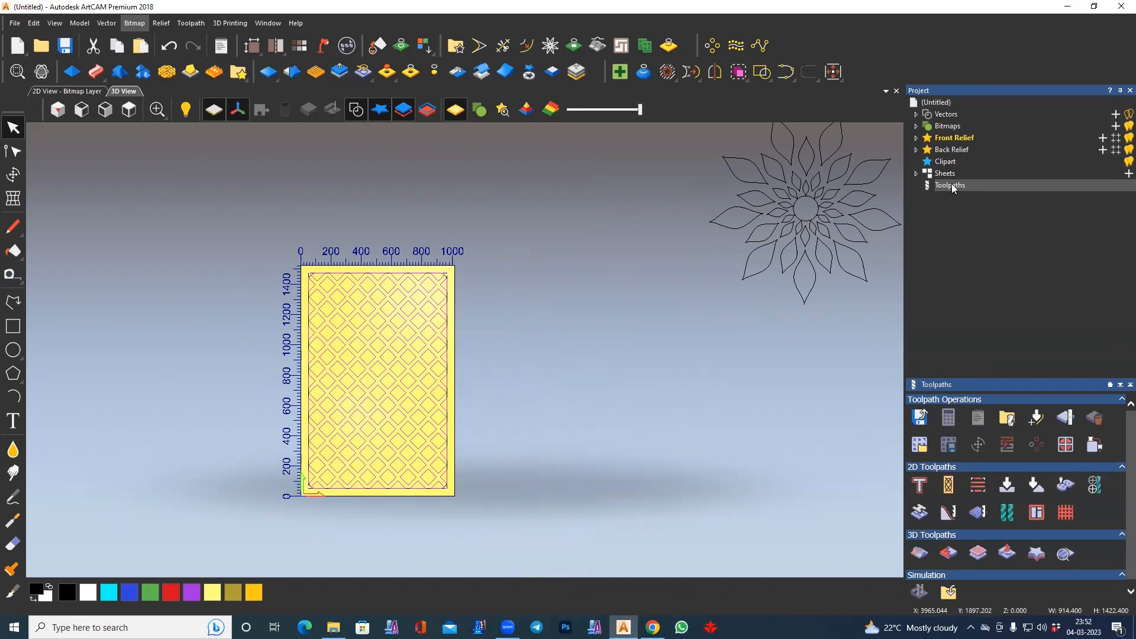
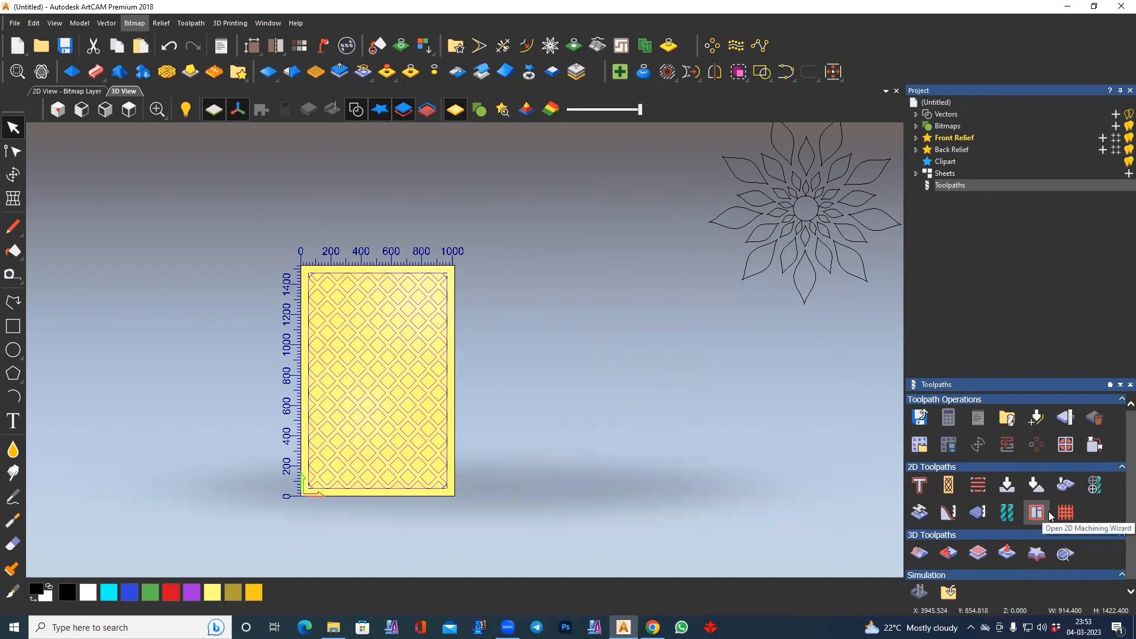
pyautogui.click(926, 488)
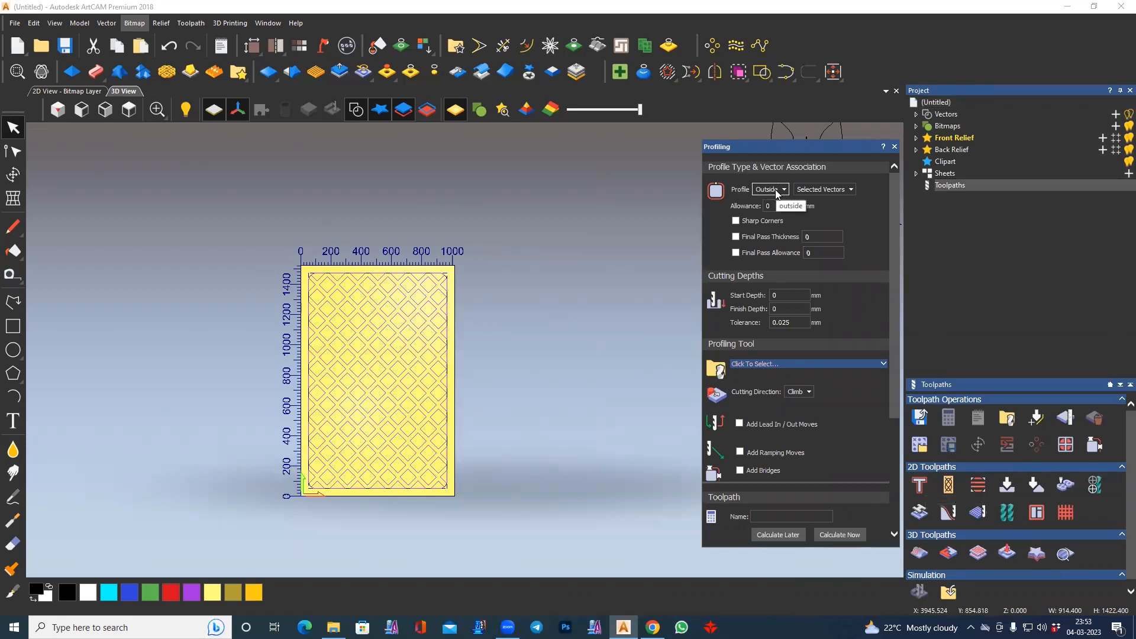
pyautogui.click(777, 192)
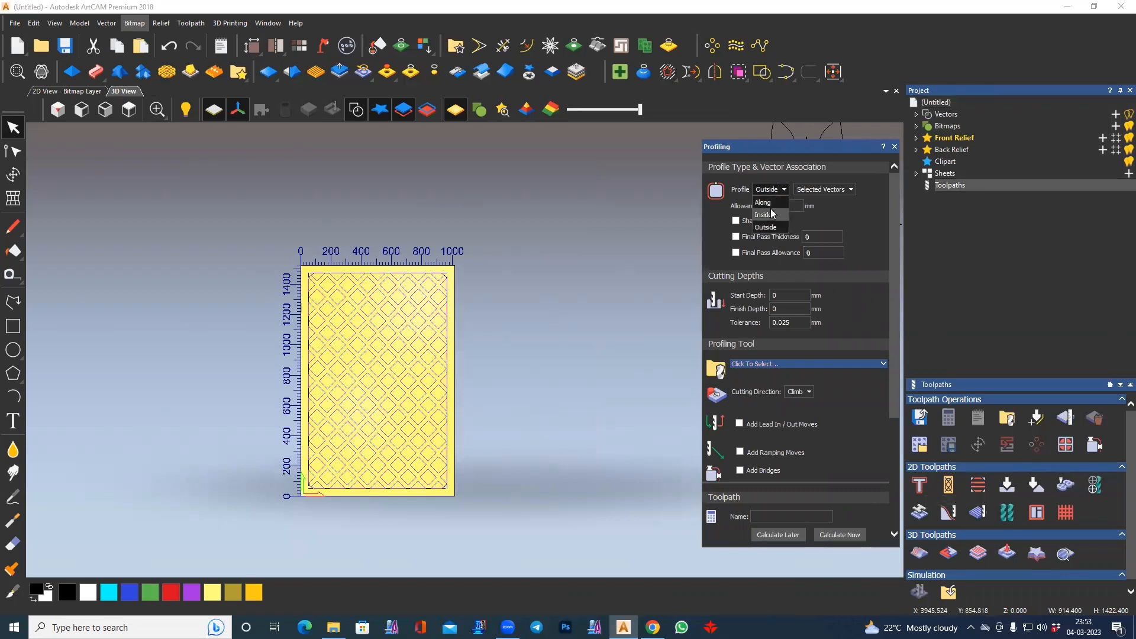
pyautogui.click(766, 214)
# - Set the finish depth of the inside profiling toolpath to 25.1 mm
pyautogui.scroll(4, 375, 322)
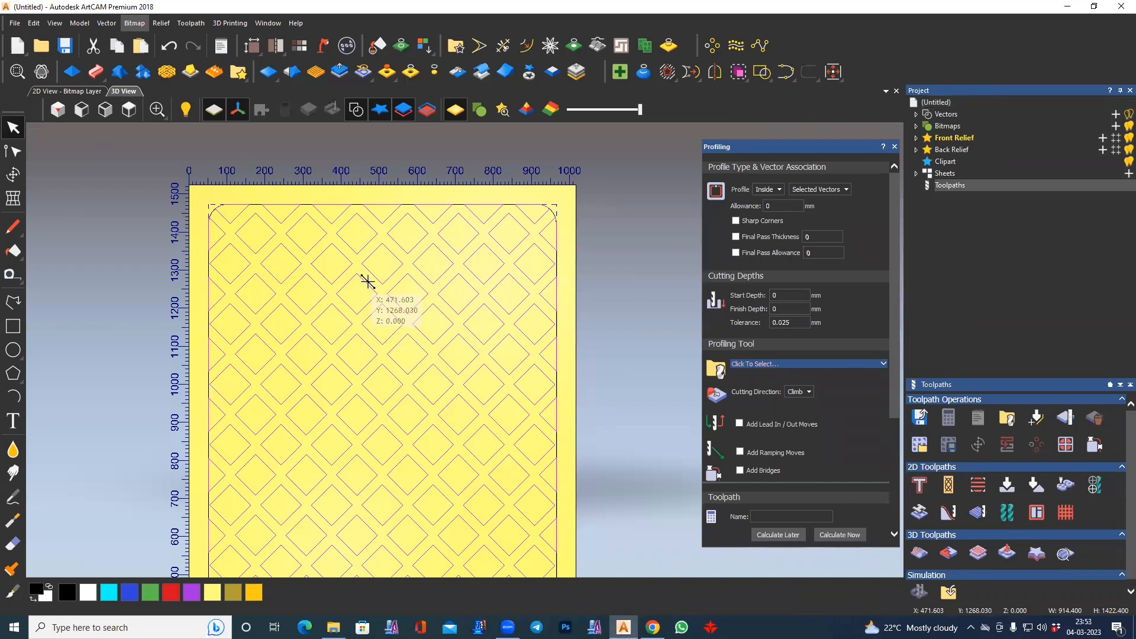
pyautogui.click(789, 308)
pyautogui.doubleClick(788, 309)
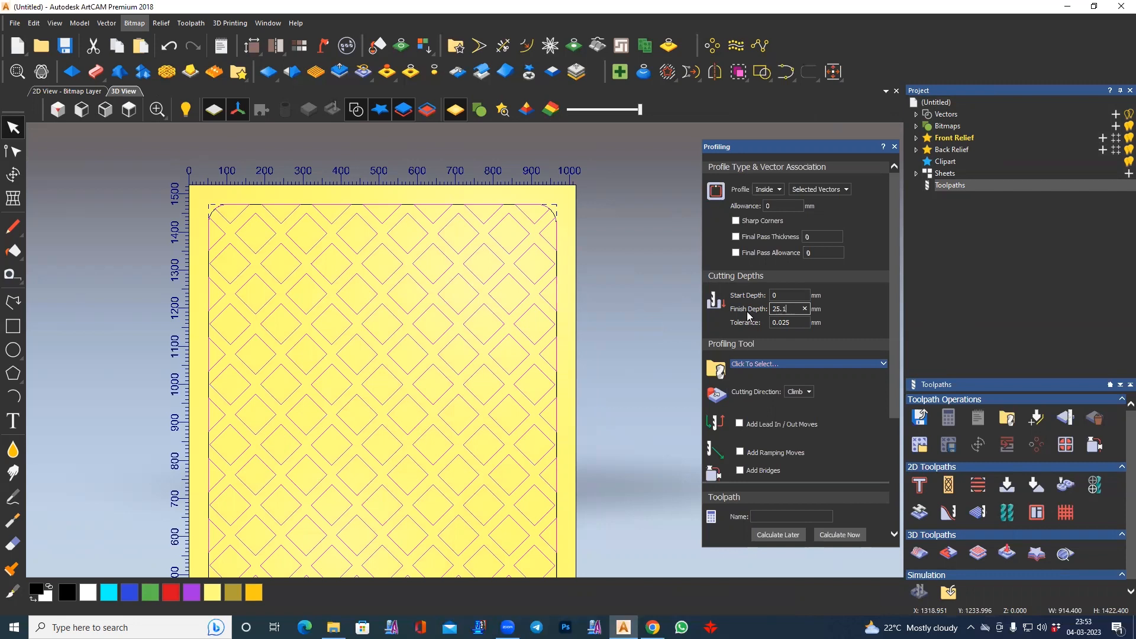
# - Assign the End Mill 8 mm from the Wood or Plastic roughing and 2D finishing tools as the profiling tool
pyautogui.scroll(-1, 748, 317)
pyautogui.click(748, 305)
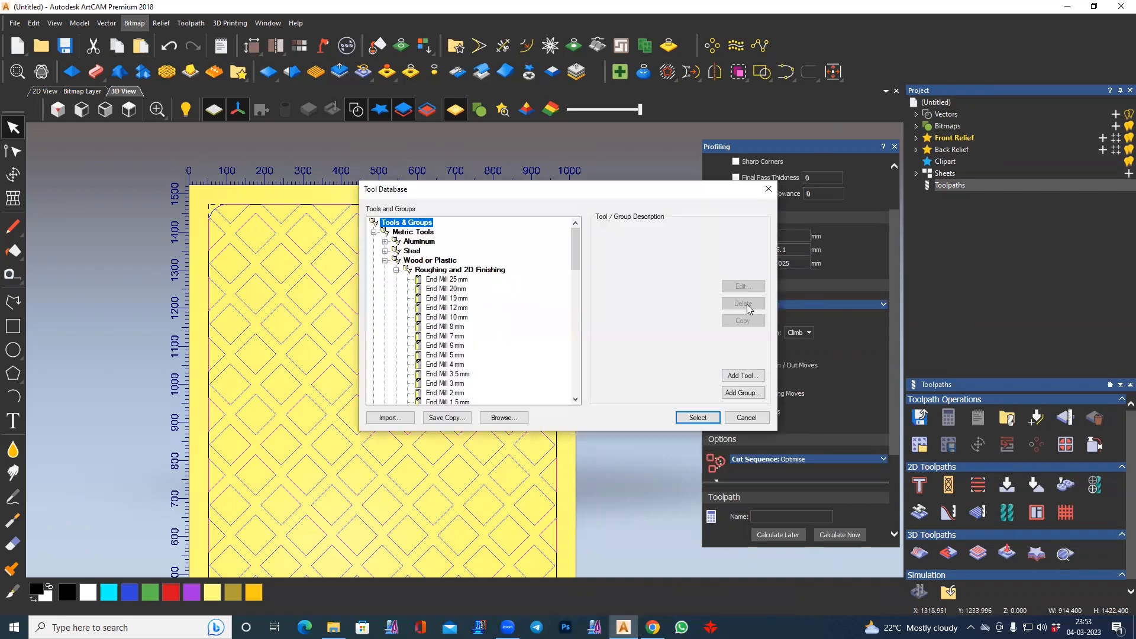
pyautogui.click(456, 327)
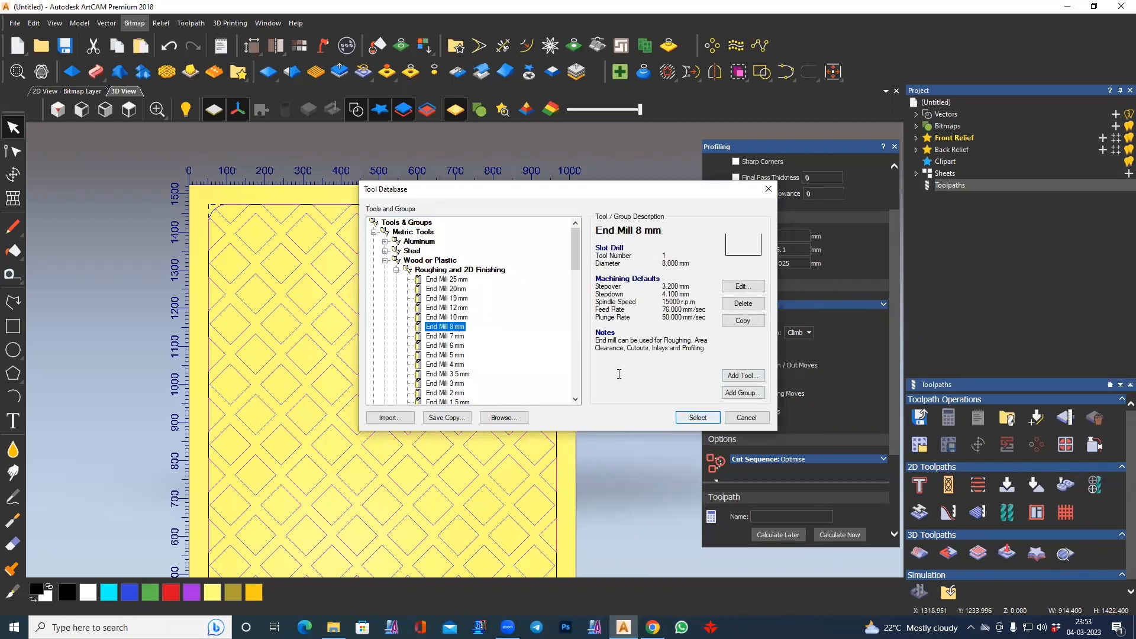
pyautogui.click(452, 345)
pyautogui.click(451, 364)
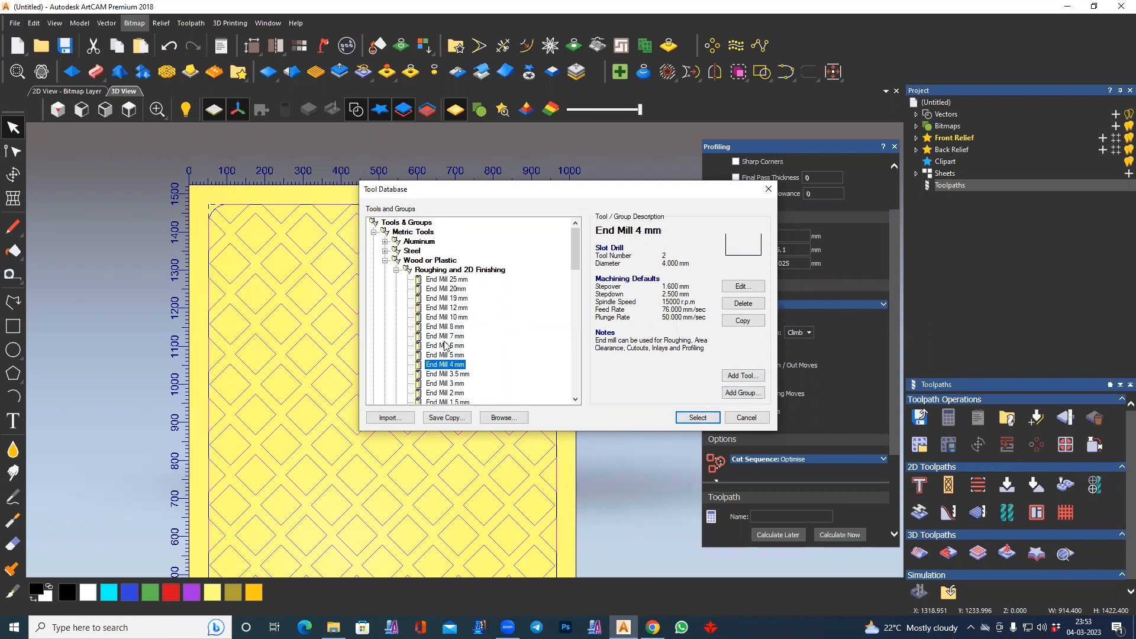
pyautogui.click(449, 327)
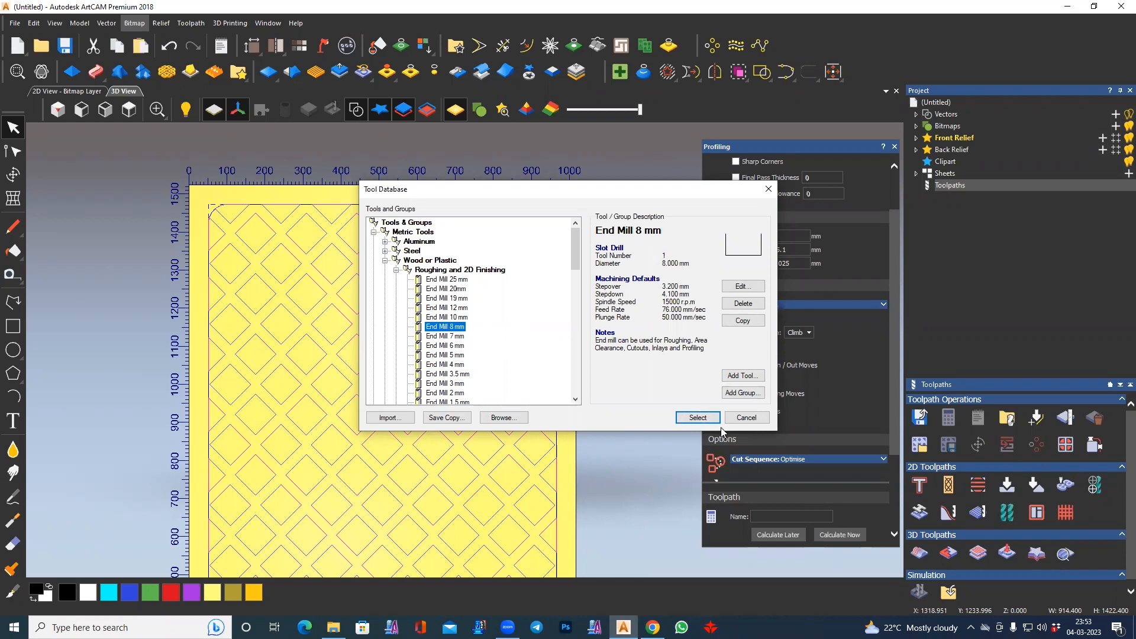
pyautogui.click(702, 417)
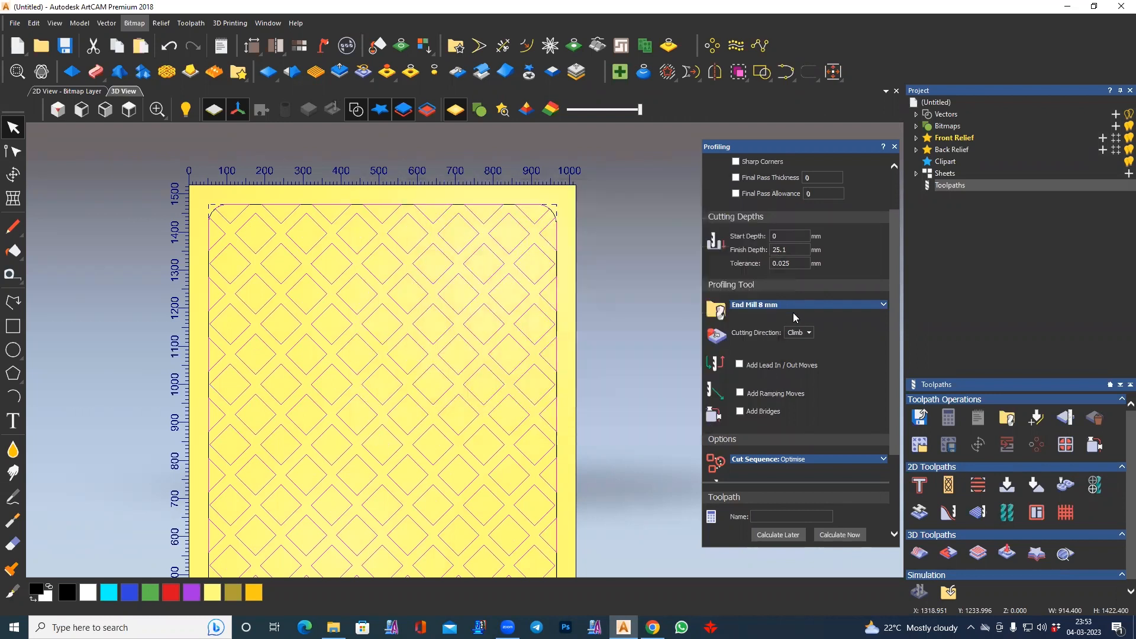
# - Set the stepdown of the 8 mm end mill to 1 mm
pyautogui.click(786, 307)
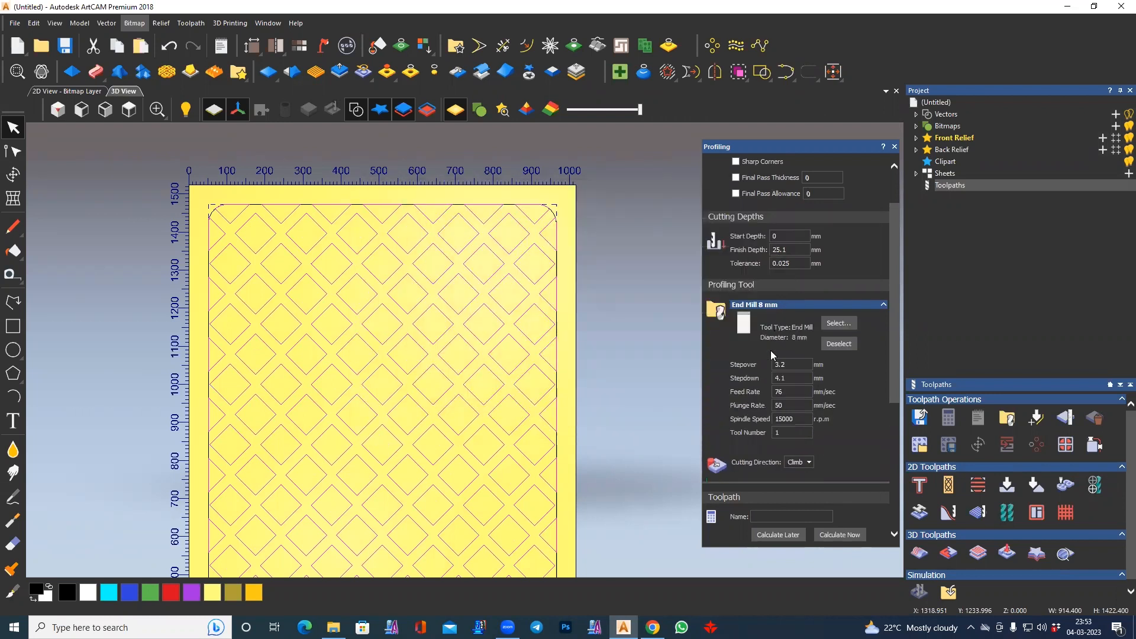
pyautogui.moveTo(789, 379); pyautogui.dragTo(751, 382)
pyautogui.scroll(-5, 751, 384)
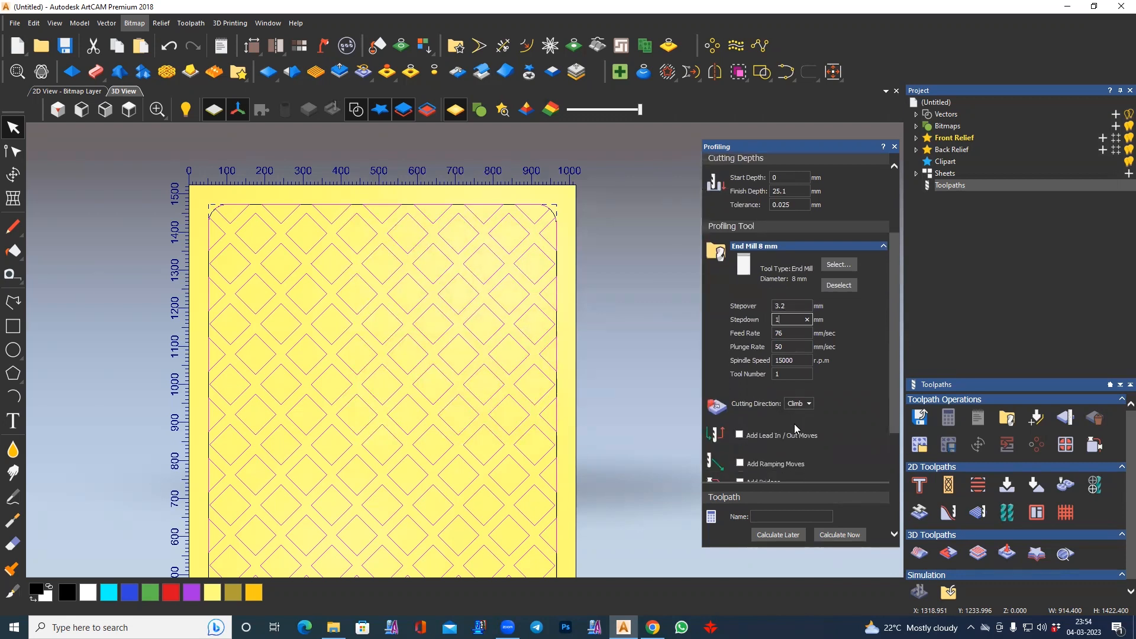
# - Define the material thickness as 25 mm and calculate the profiling toolpath immediately
pyautogui.scroll(-5, 795, 428)
pyautogui.click(791, 471)
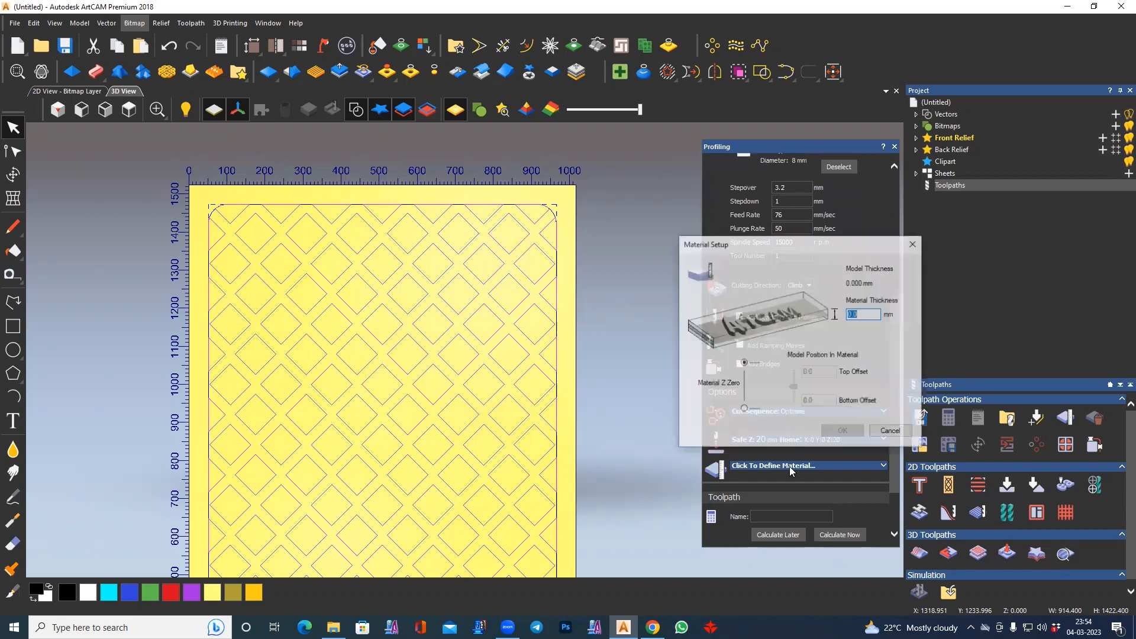
pyautogui.write('25')
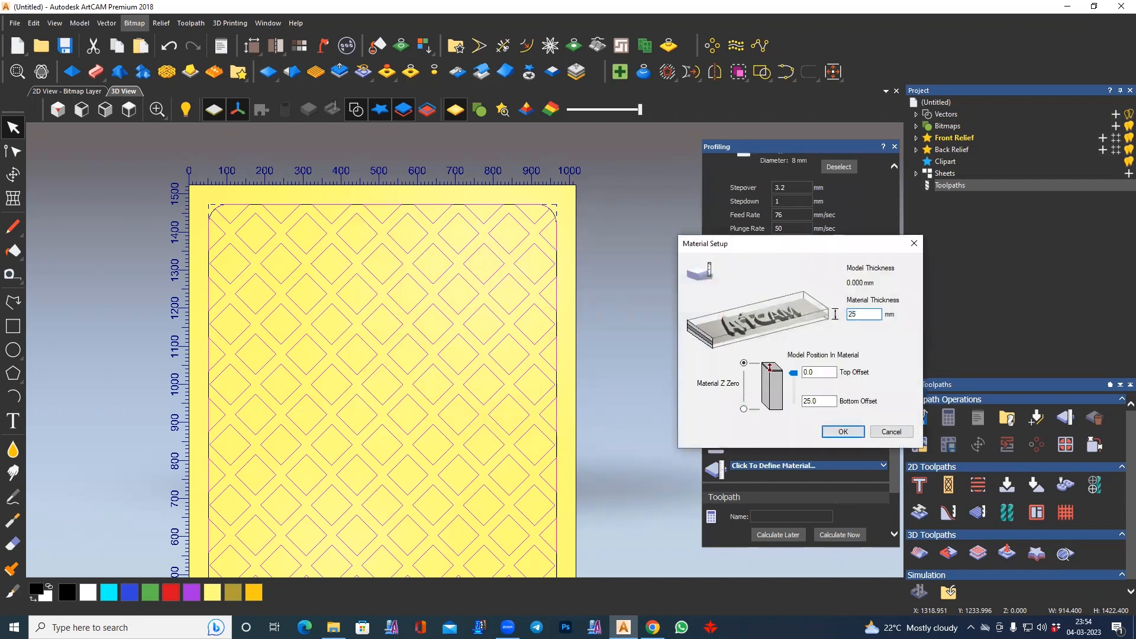
pyautogui.click(841, 432)
pyautogui.click(839, 535)
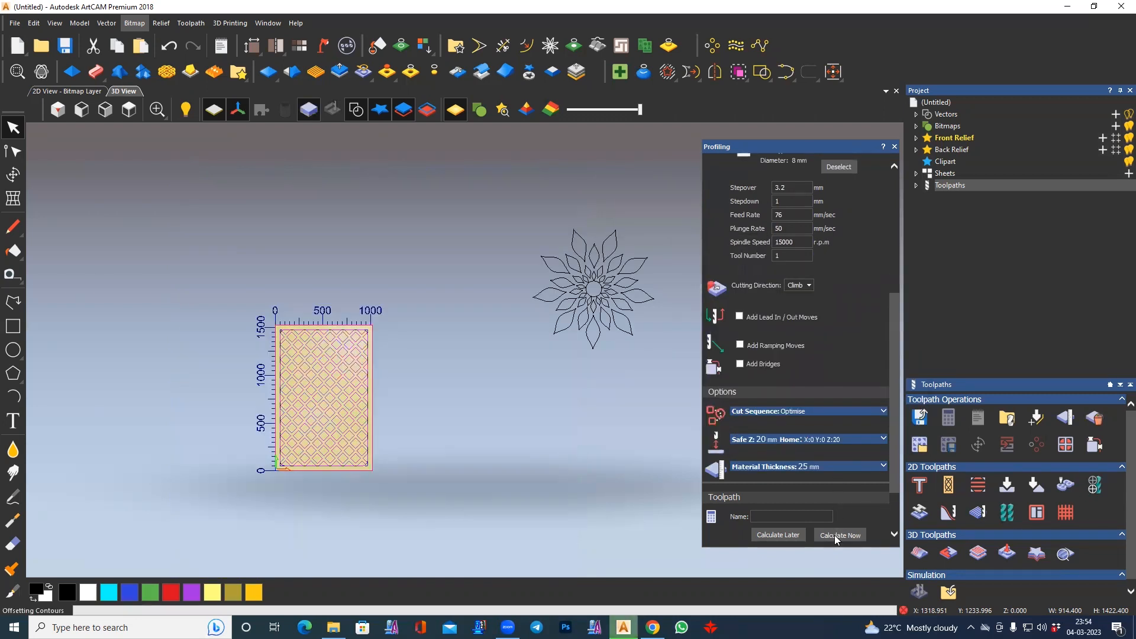
# - Start a simulation of the profile toolpath on the whole model at Fast resolution and close the profiling settings
pyautogui.scroll(4, 358, 376)
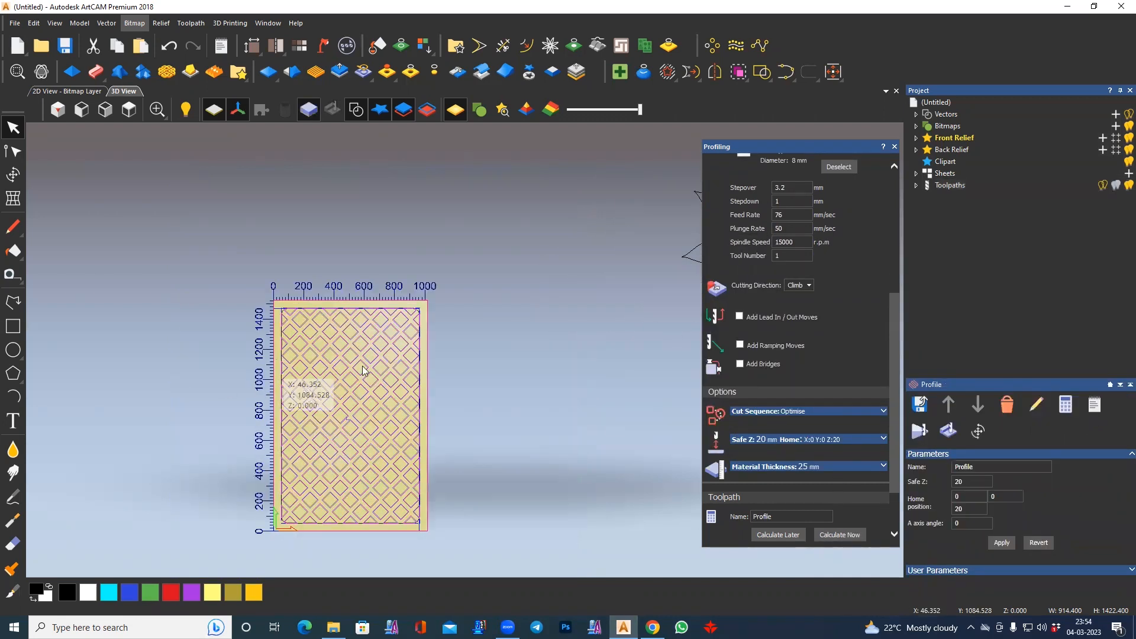
pyautogui.scroll(3, 455, 354)
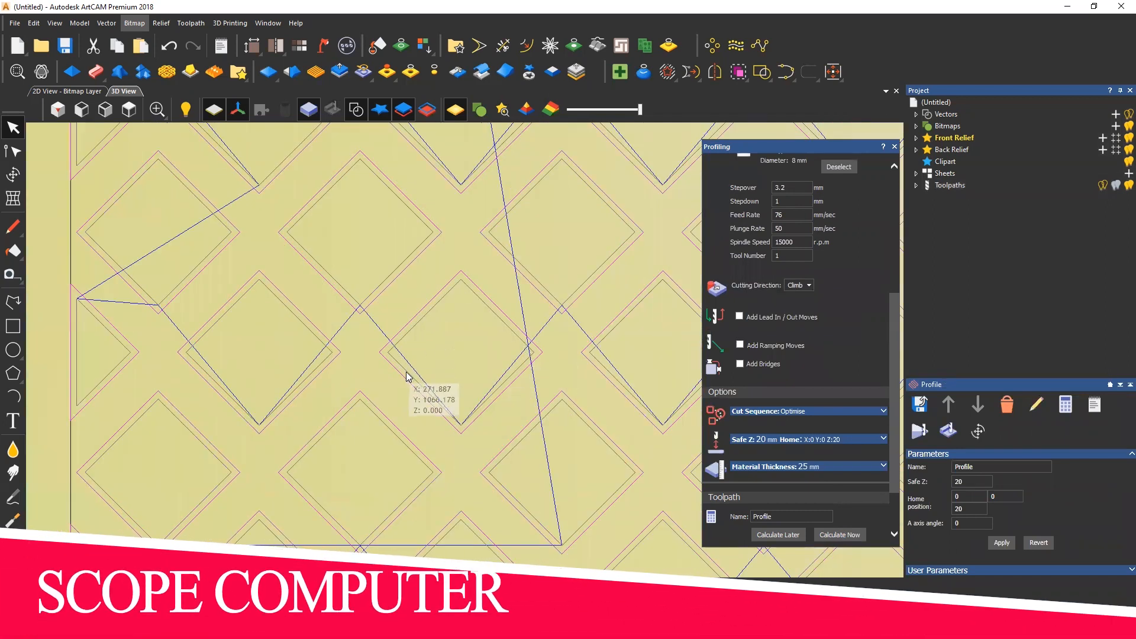
pyautogui.scroll(-4, 406, 388)
pyautogui.click(127, 110)
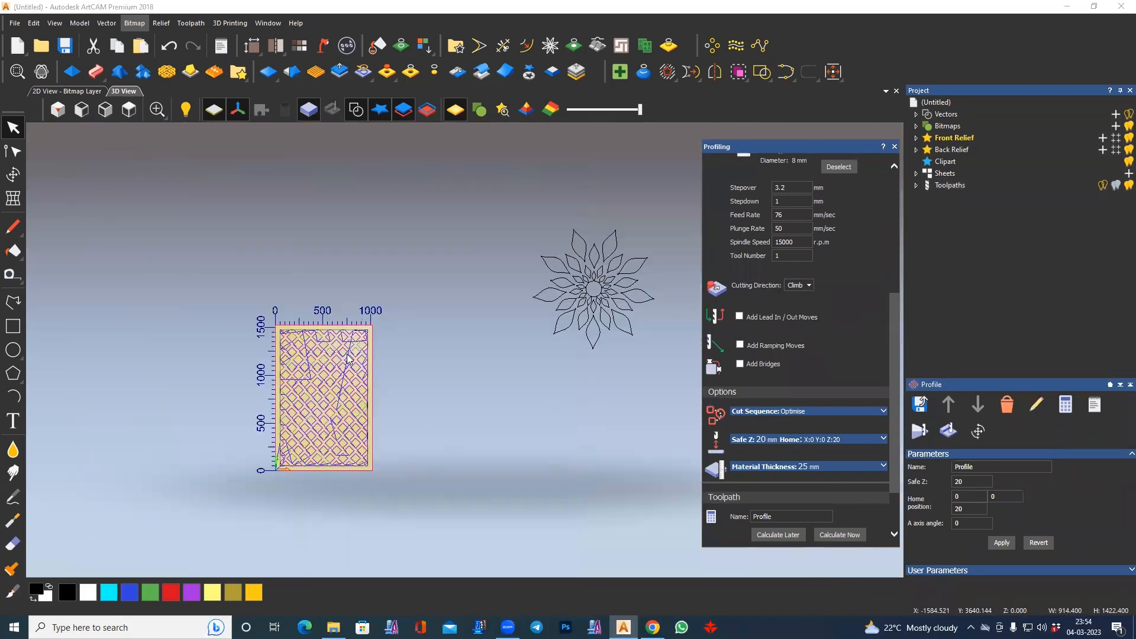
pyautogui.scroll(2, 299, 470)
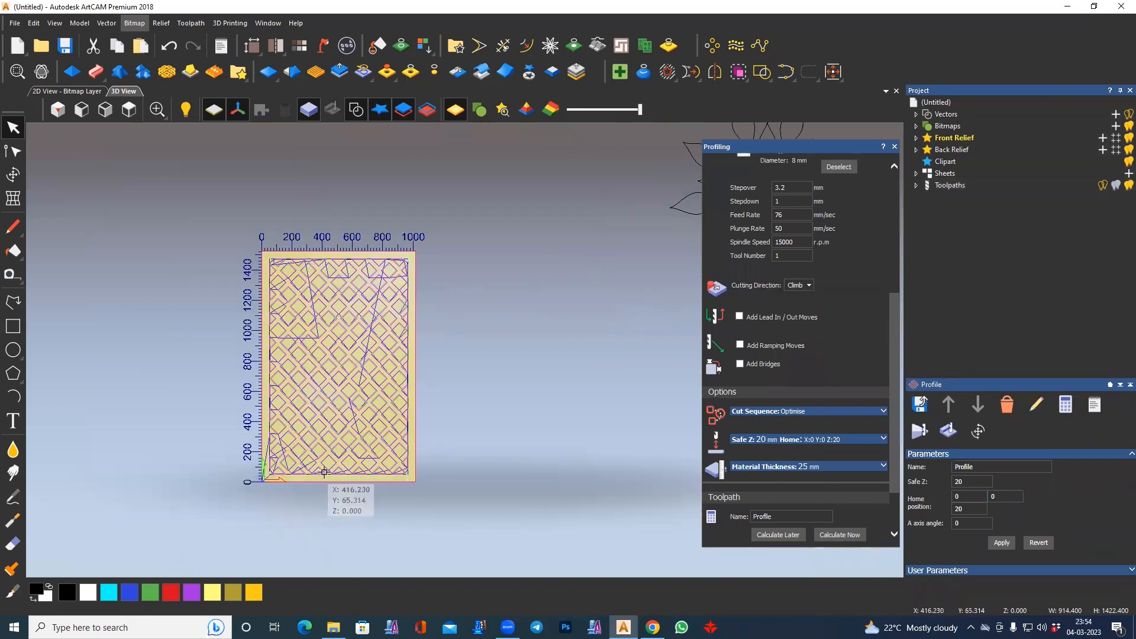
pyautogui.scroll(1, 269, 473)
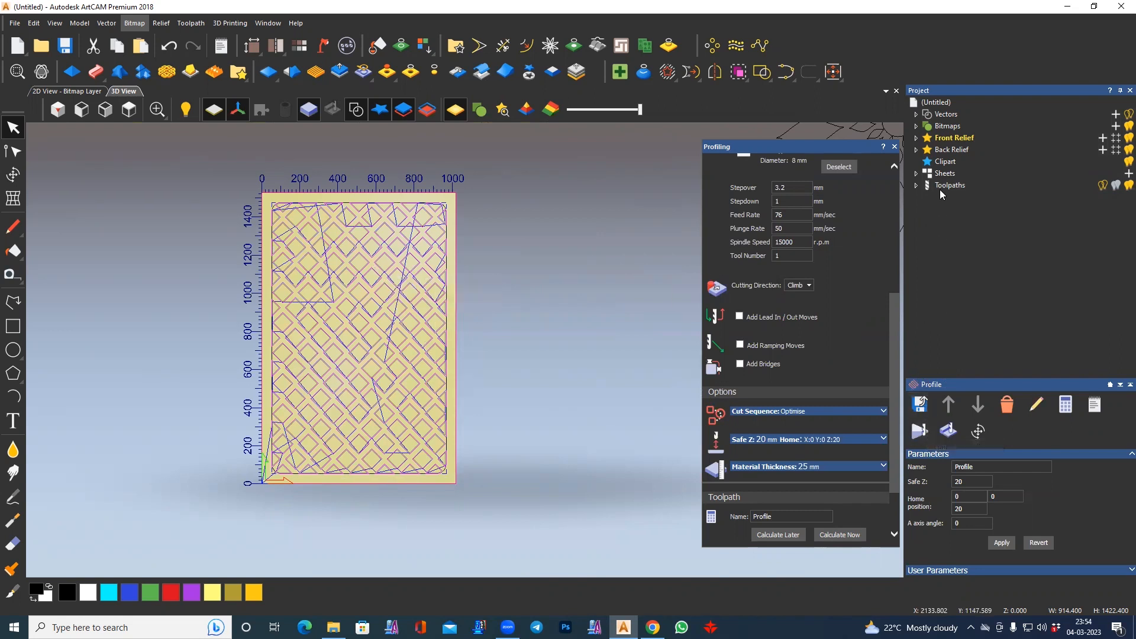
pyautogui.click(921, 430)
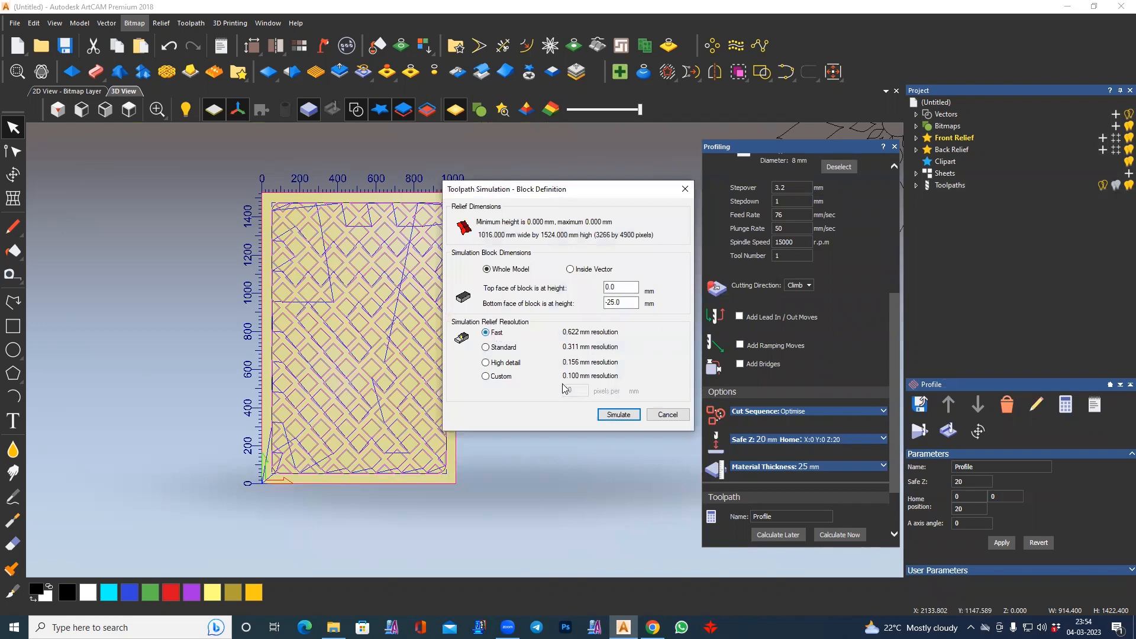
pyautogui.click(618, 414)
pyautogui.click(894, 146)
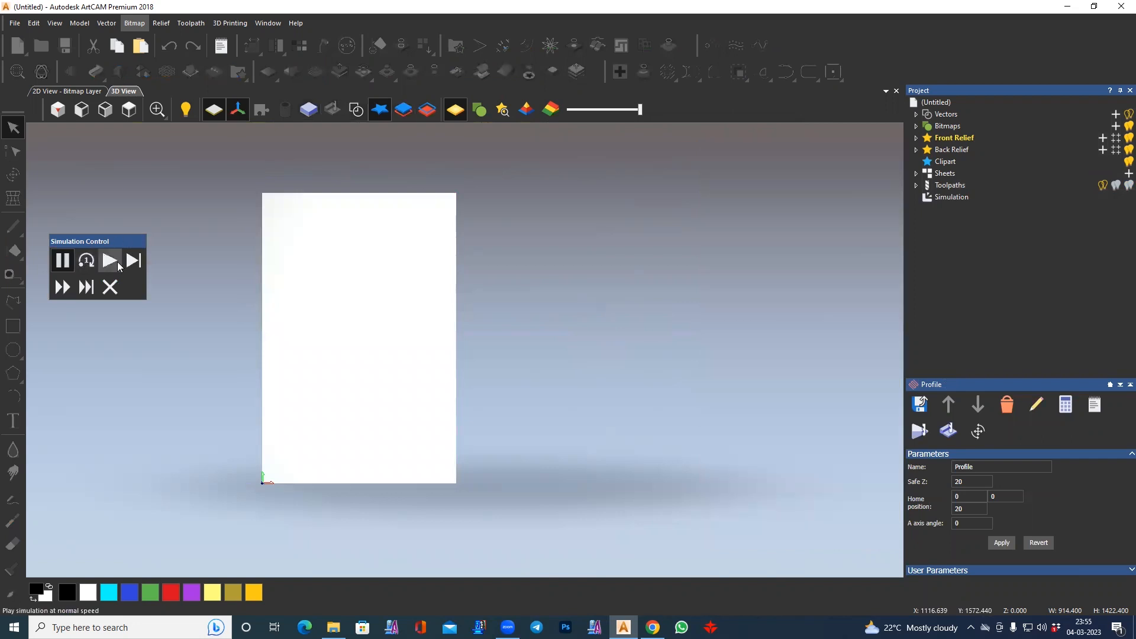
# - Play the toolpath simulation in an isometric view at normal speed, switching to fast playback to complete all the cuts
pyautogui.click(119, 267)
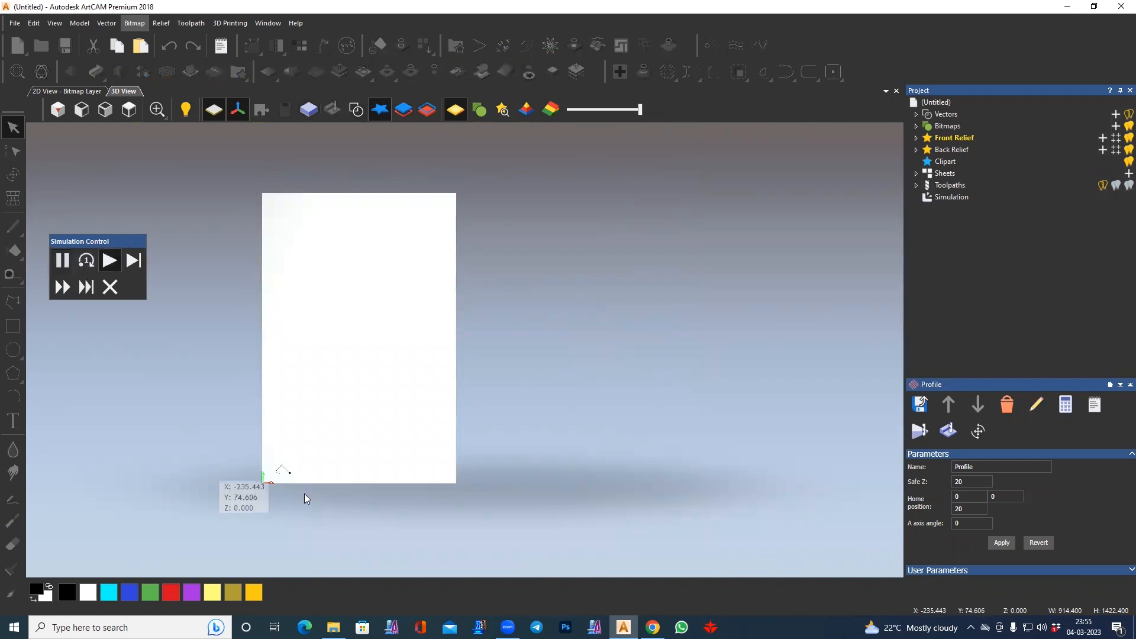
pyautogui.scroll(4, 304, 494)
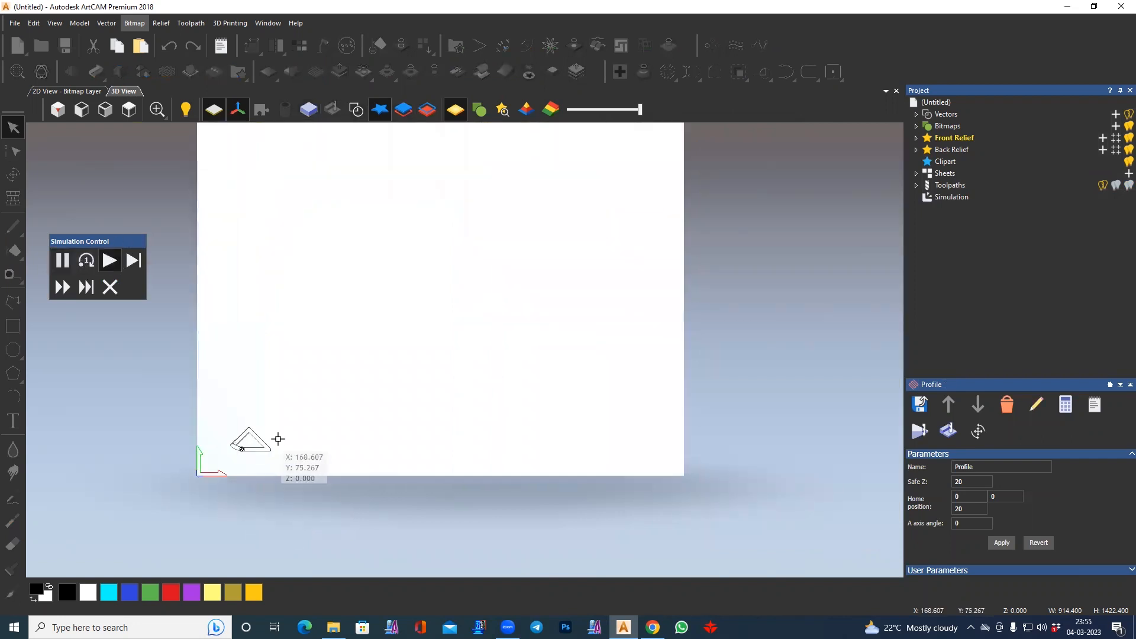
pyautogui.click(57, 110)
pyautogui.moveTo(521, 441); pyautogui.dragTo(550, 442)
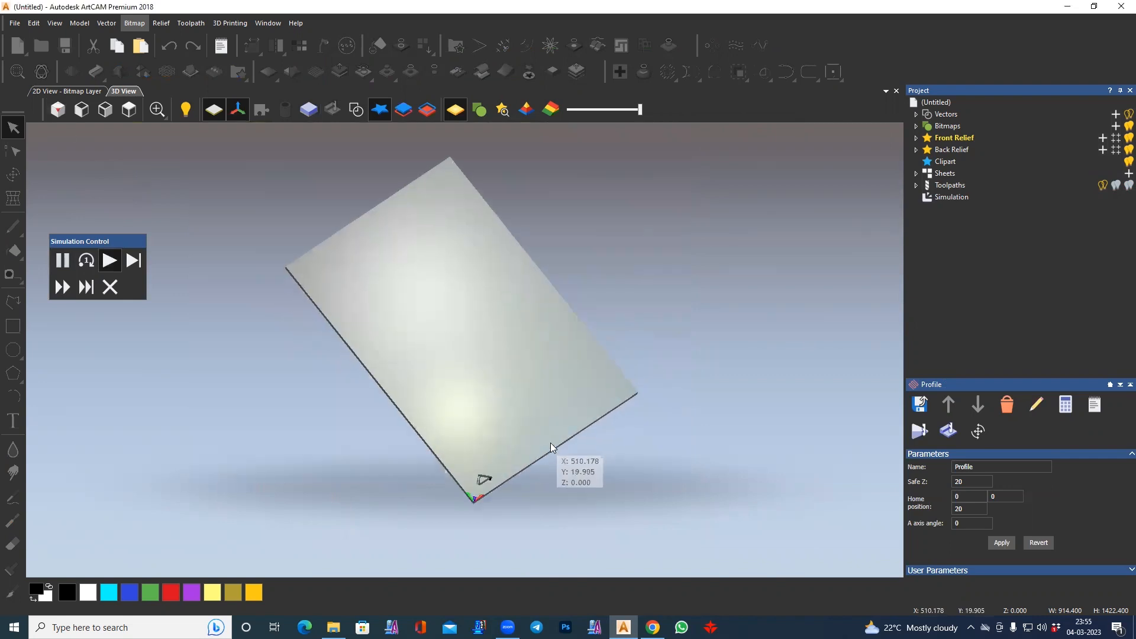
pyautogui.scroll(4, 503, 464)
pyautogui.moveTo(455, 377); pyautogui.dragTo(450, 381)
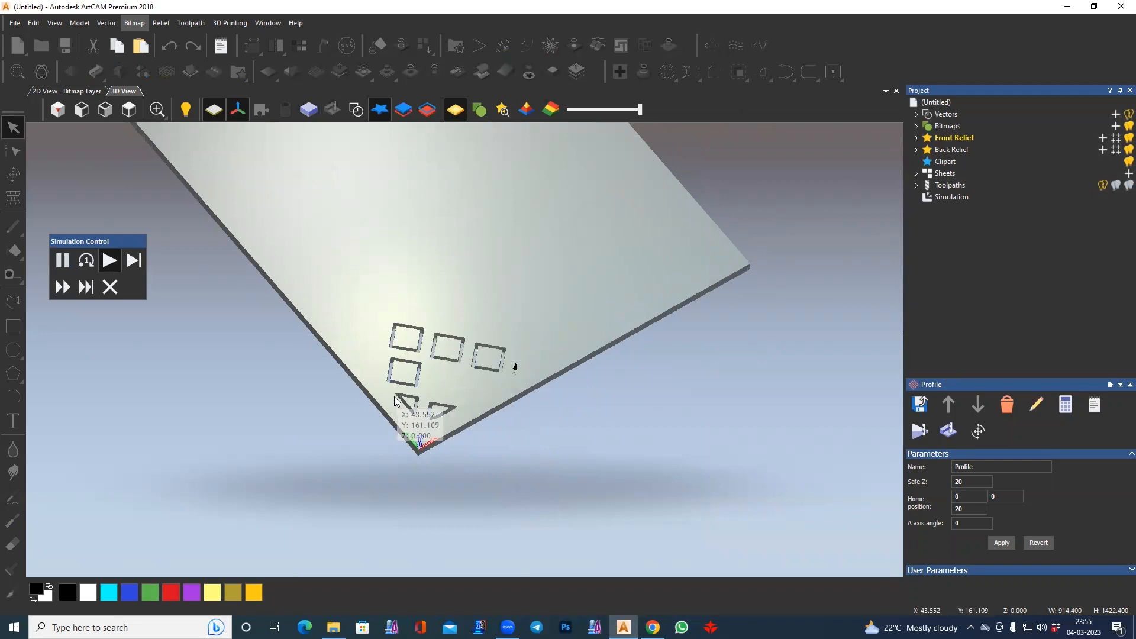
pyautogui.click(54, 287)
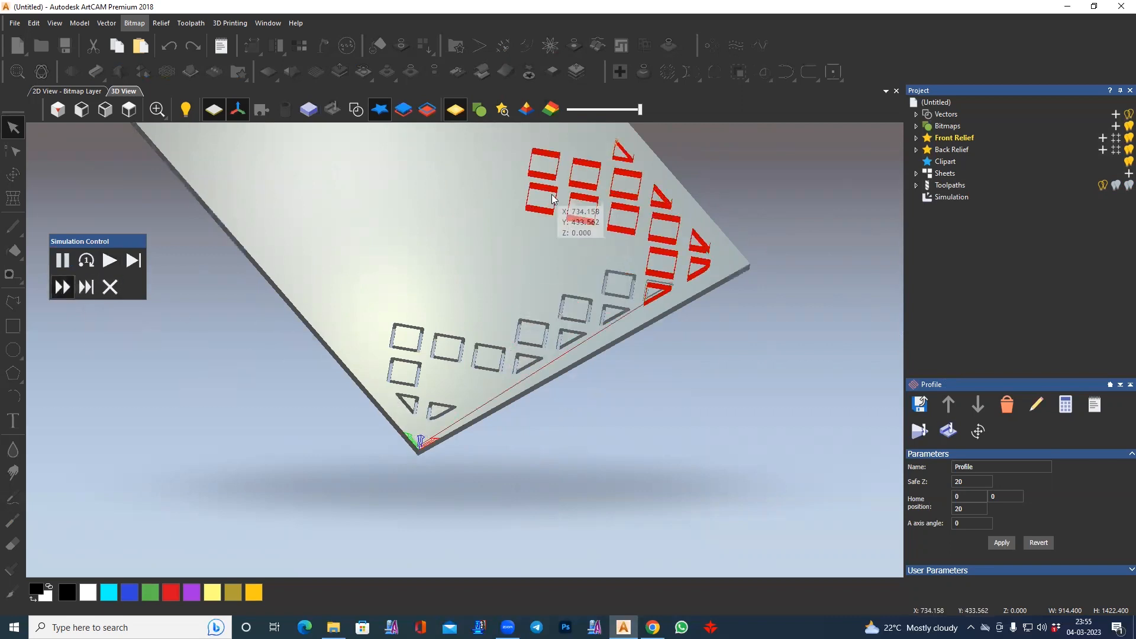
pyautogui.moveTo(519, 226); pyautogui.dragTo(493, 240)
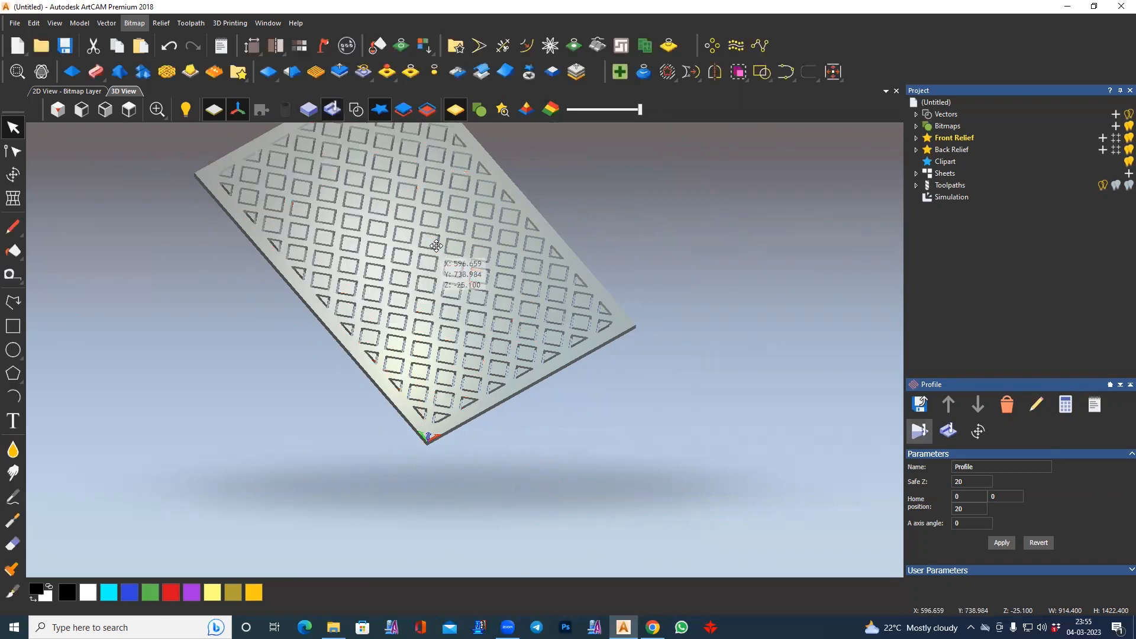
# - Start deleting waste material from the simulation and remove six neighbouring square offcuts with the Delete picked material mode
pyautogui.moveTo(428, 258); pyautogui.dragTo(462, 391)
pyautogui.scroll(4, 463, 391)
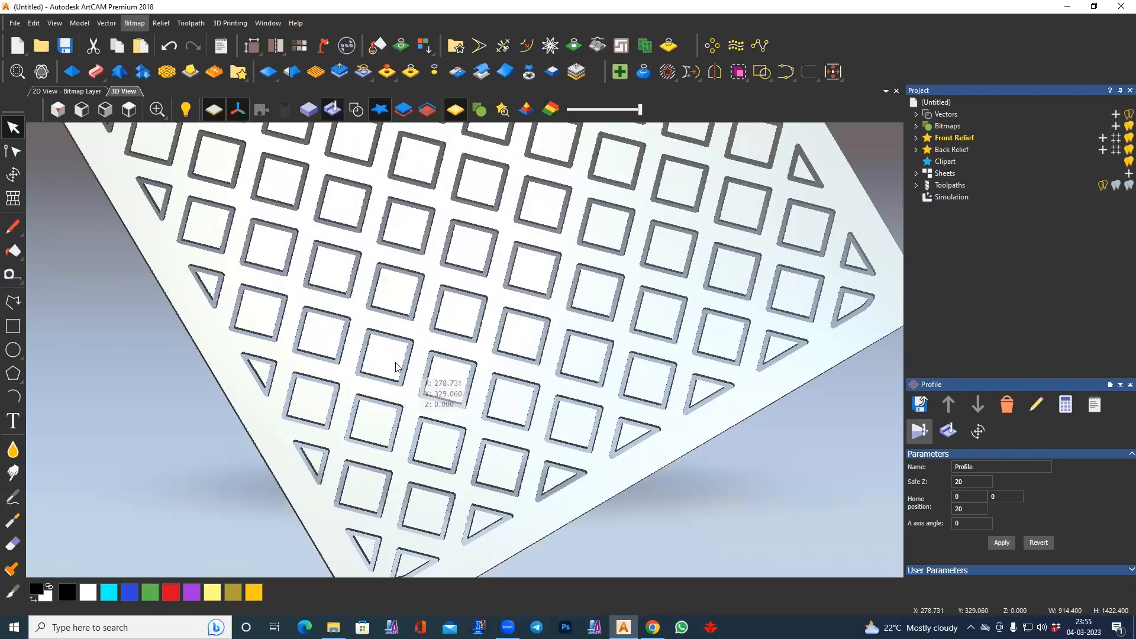
pyautogui.click(944, 198)
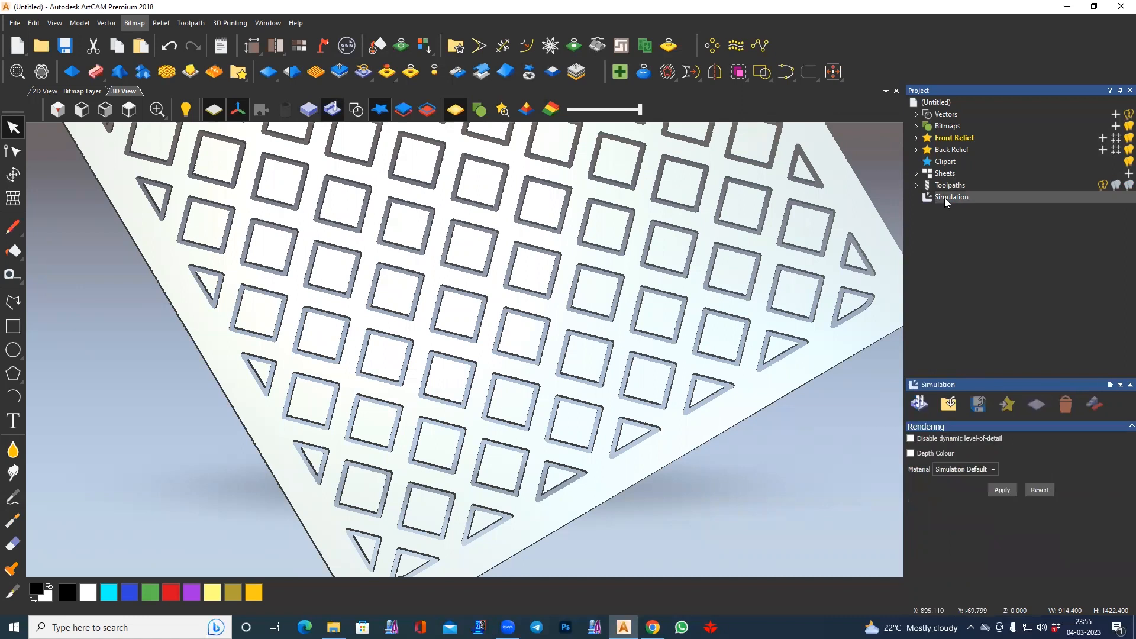
pyautogui.click(1089, 408)
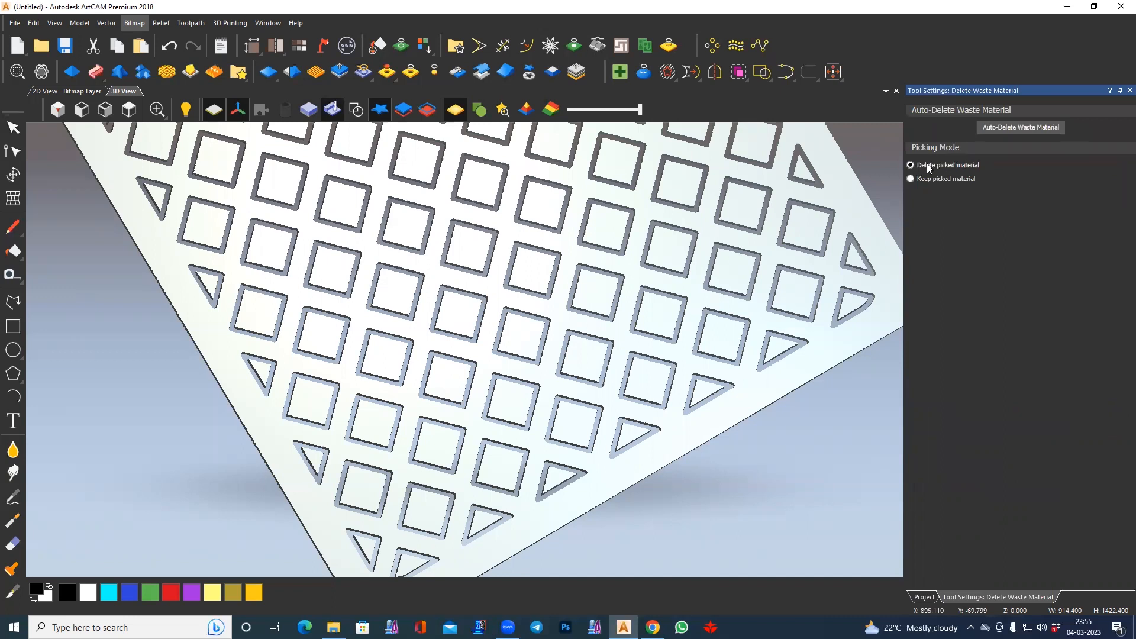
pyautogui.click(581, 296)
pyautogui.click(533, 272)
pyautogui.click(521, 336)
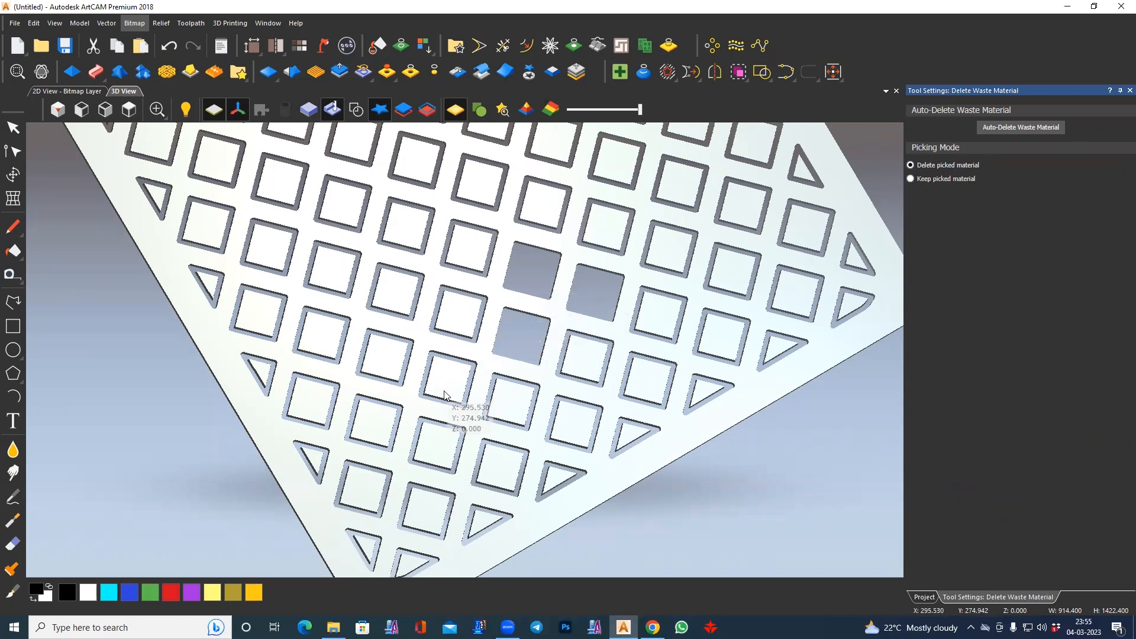
pyautogui.click(448, 378)
pyautogui.click(460, 321)
# - Switch to the Keep picked material mode and pick the panel frame, removing all remaining offcuts from the lattice
pyautogui.scroll(-3, 506, 403)
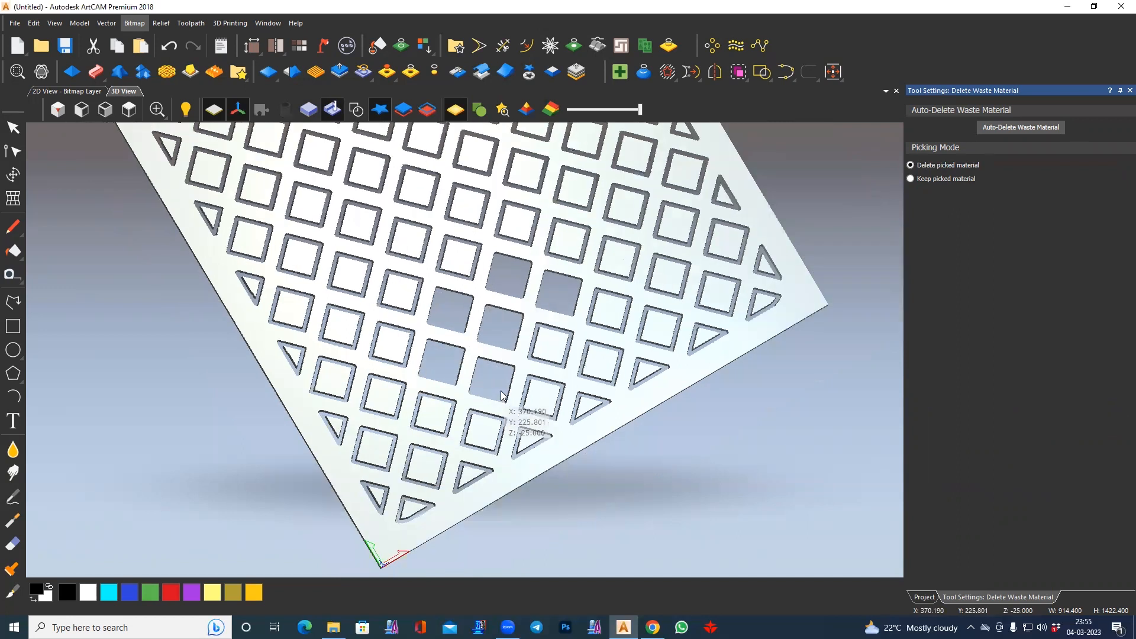
pyautogui.scroll(-1, 437, 276)
pyautogui.scroll(1, 420, 225)
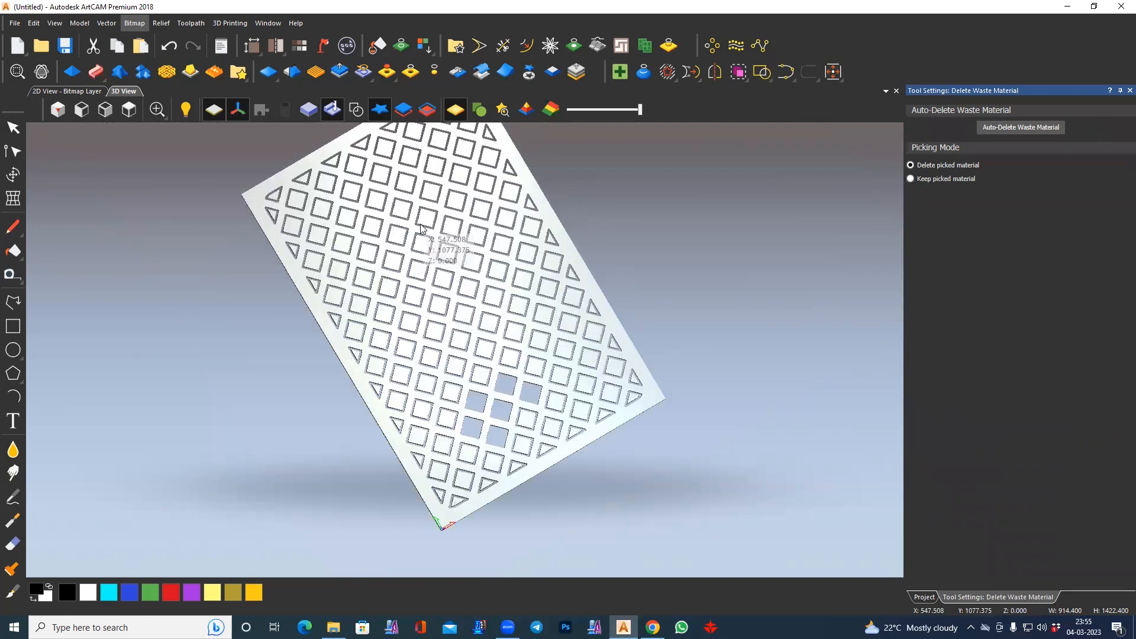
pyautogui.click(911, 179)
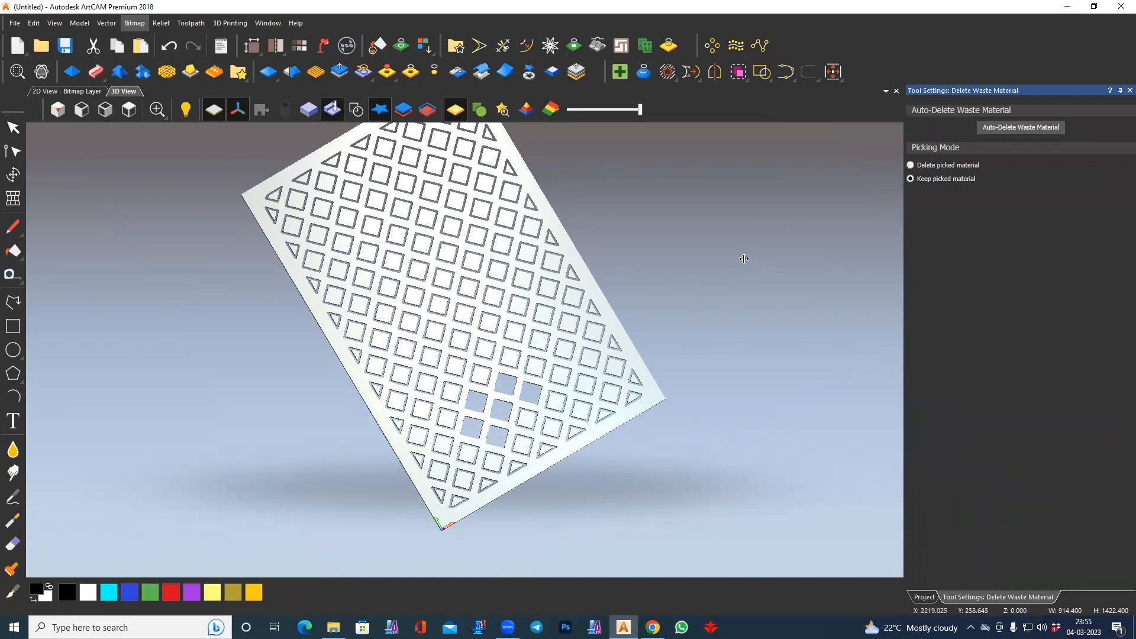
pyautogui.click(346, 367)
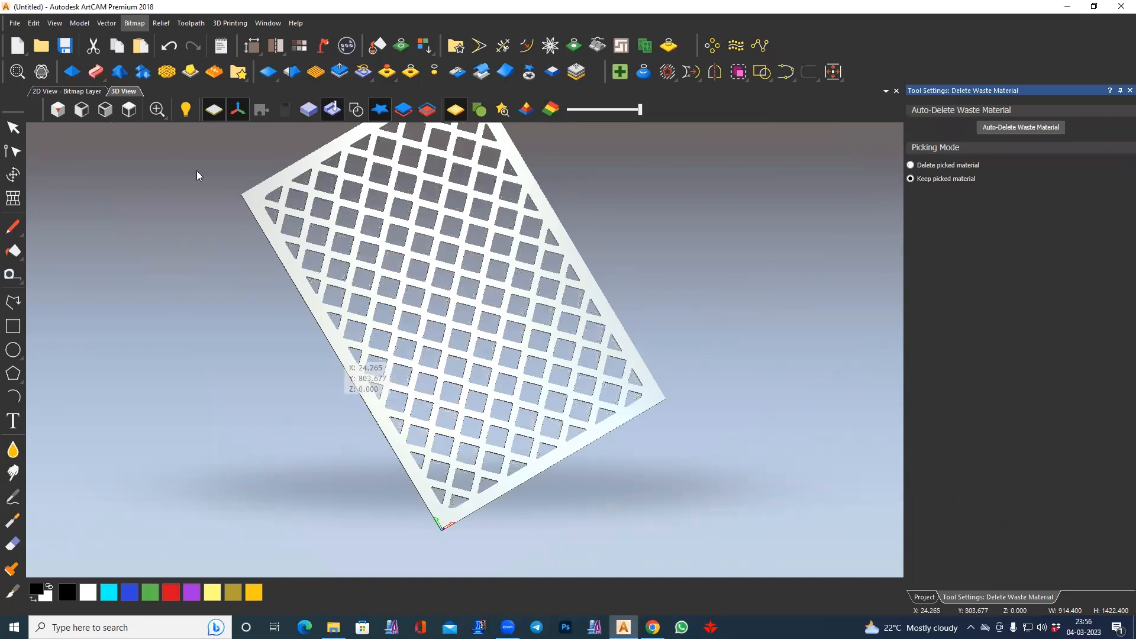
# - Inspect the simulated lattice panel from above and close up at an angle, checking the cut openings
pyautogui.click(129, 109)
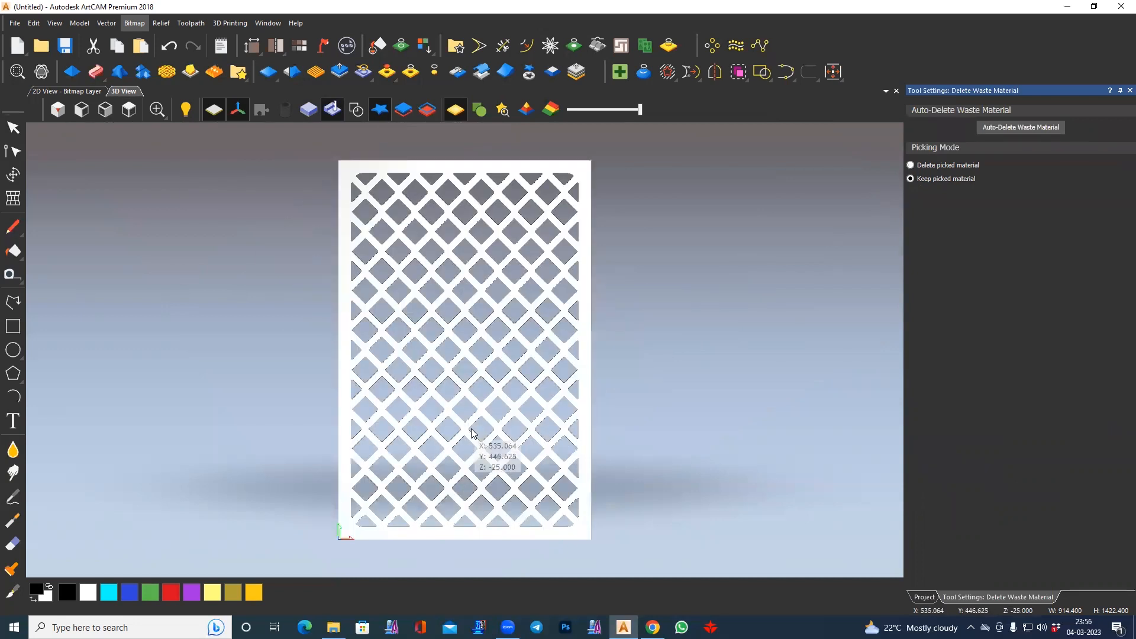
pyautogui.moveTo(379, 555); pyautogui.dragTo(700, 336)
pyautogui.moveTo(485, 359); pyautogui.dragTo(445, 352)
pyautogui.scroll(4, 560, 445)
pyautogui.moveTo(559, 444); pyautogui.dragTo(527, 329)
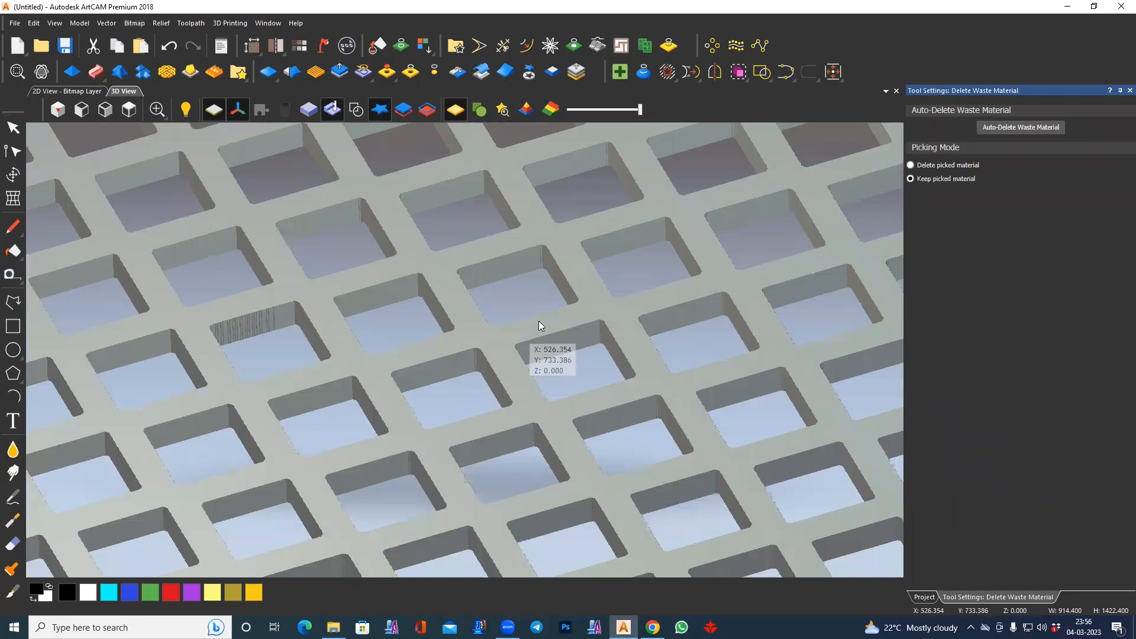
# - Examine the lattice's corner edges and diamond openings close up, both tilted and straight from above, with a look at the whole panel
pyautogui.scroll(4, 419, 345)
pyautogui.moveTo(262, 348); pyautogui.dragTo(110, 177)
pyautogui.click(130, 109)
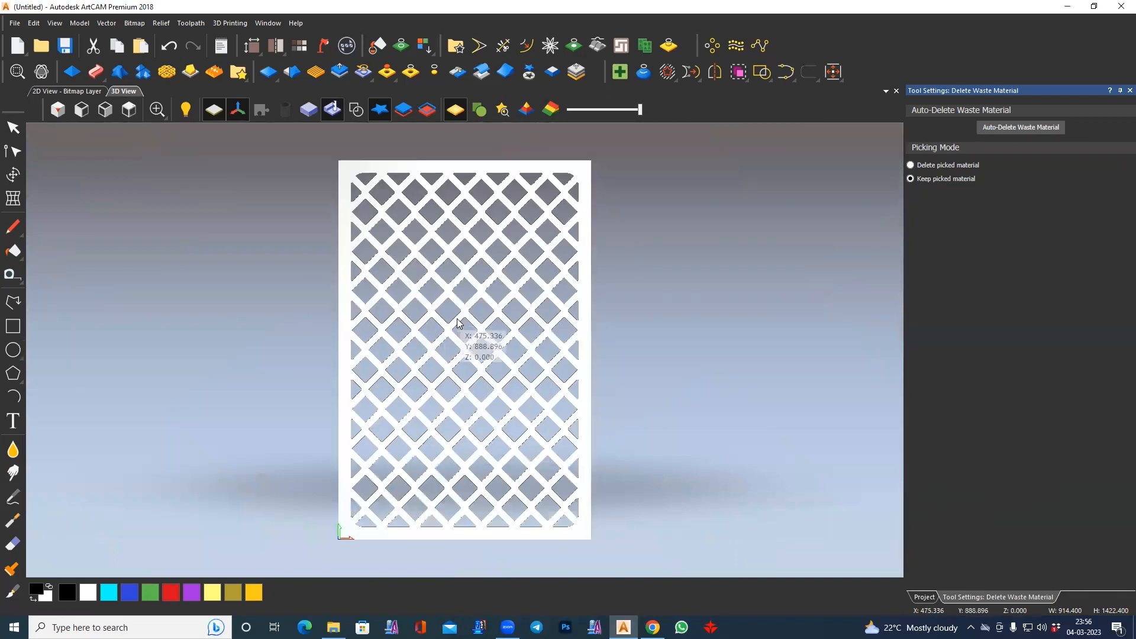
pyautogui.scroll(5, 462, 315)
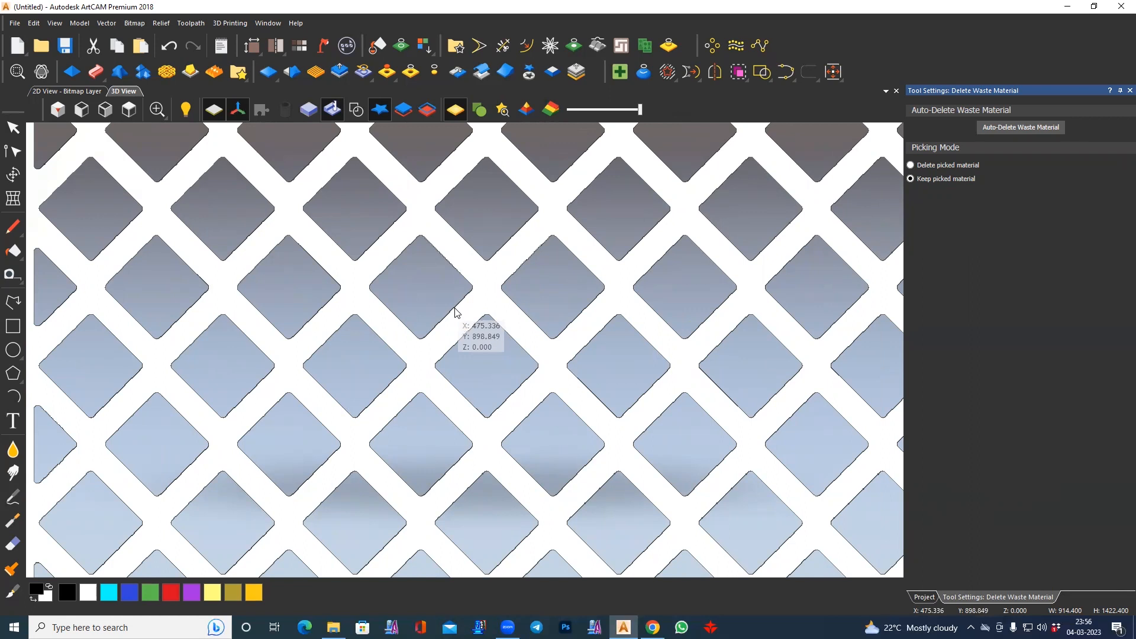
pyautogui.click(129, 108)
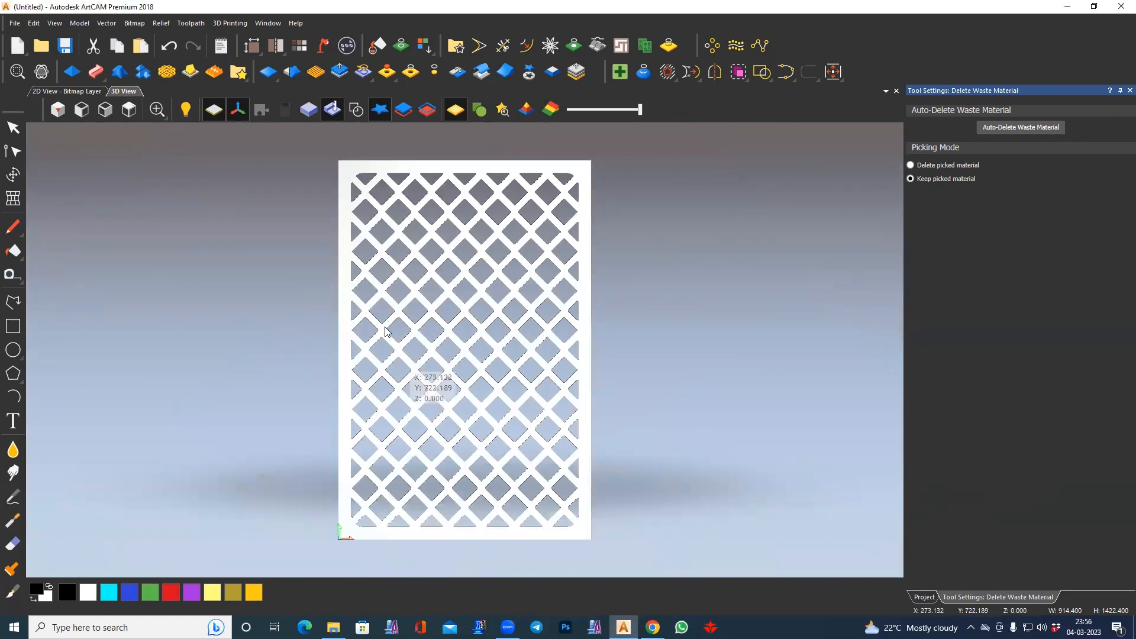
# - Start a second session of Autodesk ArtCAM Premium 2018, leaving the simulated lattice project open
pyautogui.click(623, 628)
pyautogui.rightClick(623, 628)
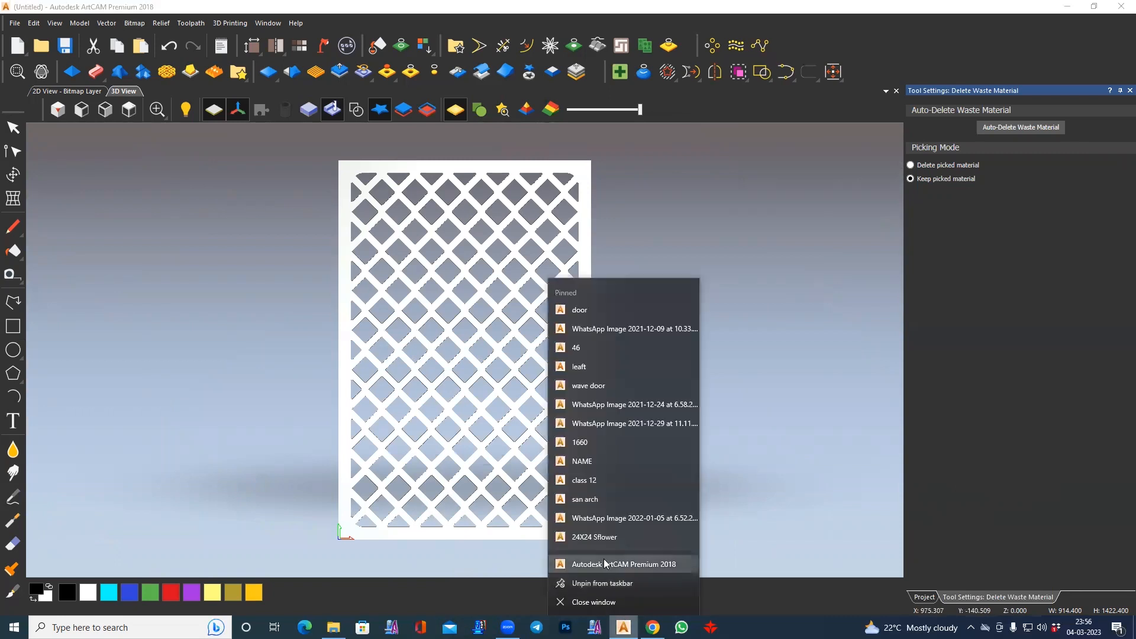
pyautogui.click(596, 558)
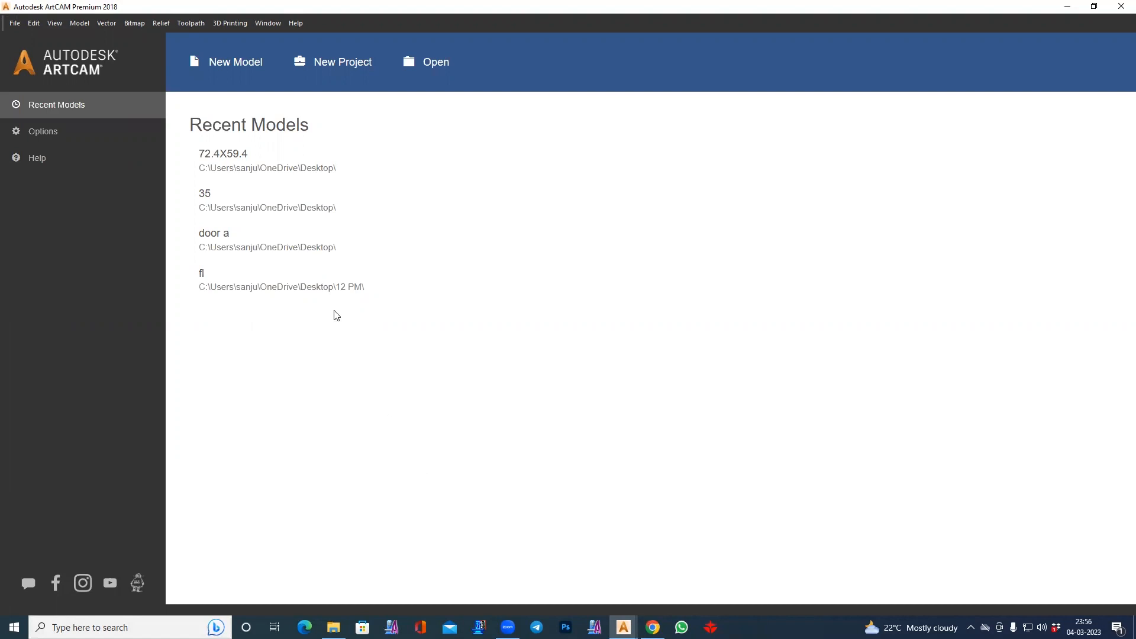
# - Load the black teardrop pattern image from the class 2 folder as a new model 30 inches wide, using inches as units
pyautogui.click(333, 627)
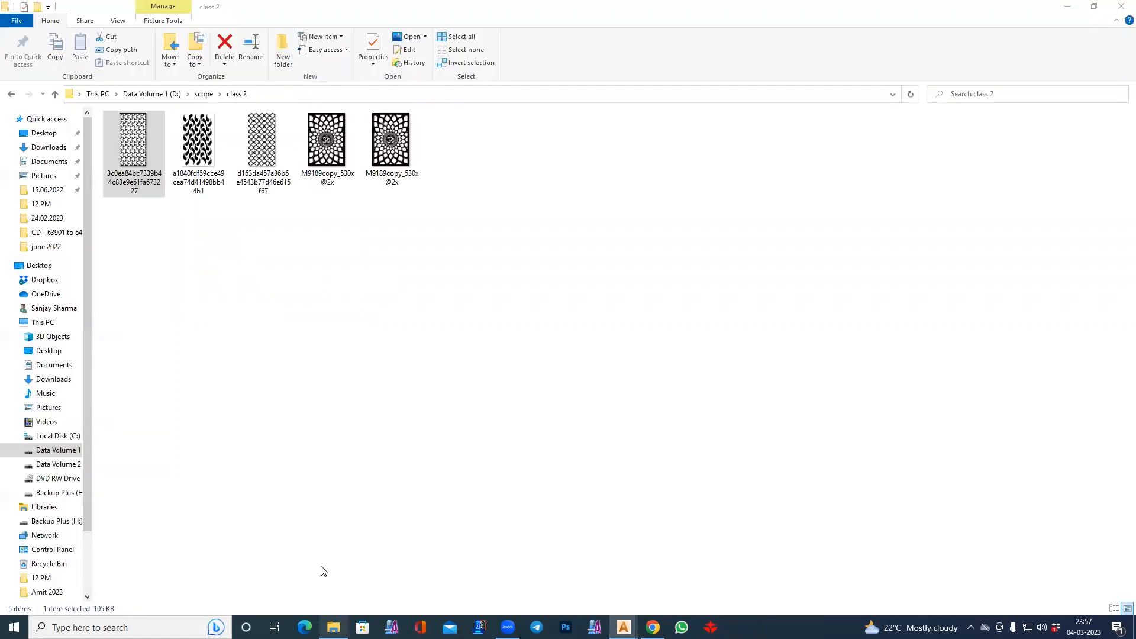
pyautogui.click(255, 136)
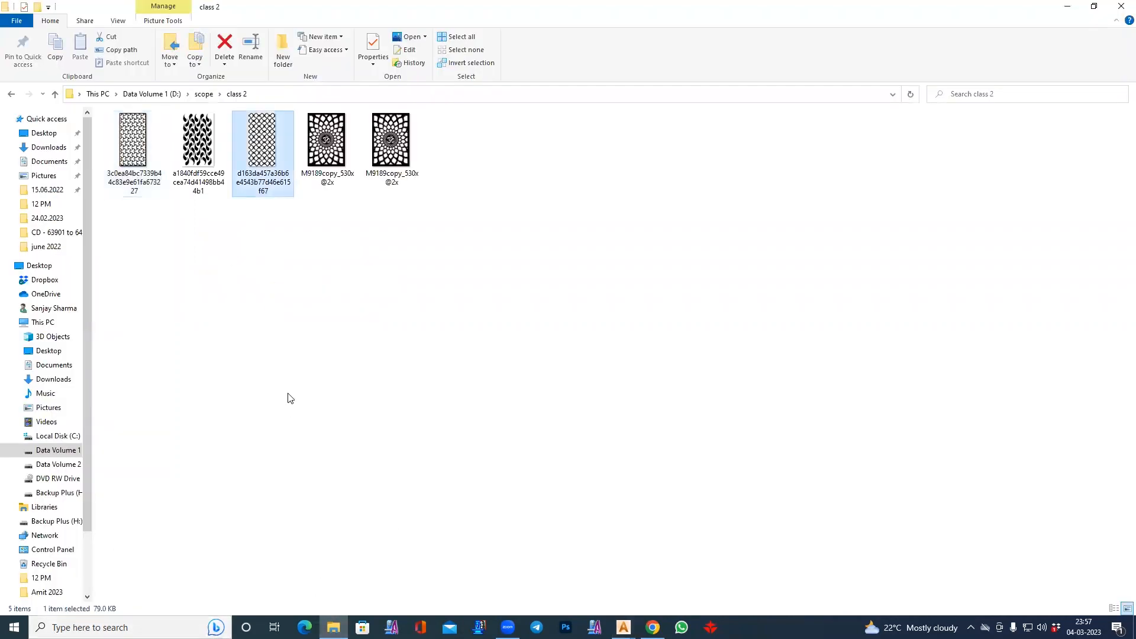
pyautogui.click(199, 145)
pyautogui.moveTo(197, 136); pyautogui.dragTo(578, 357)
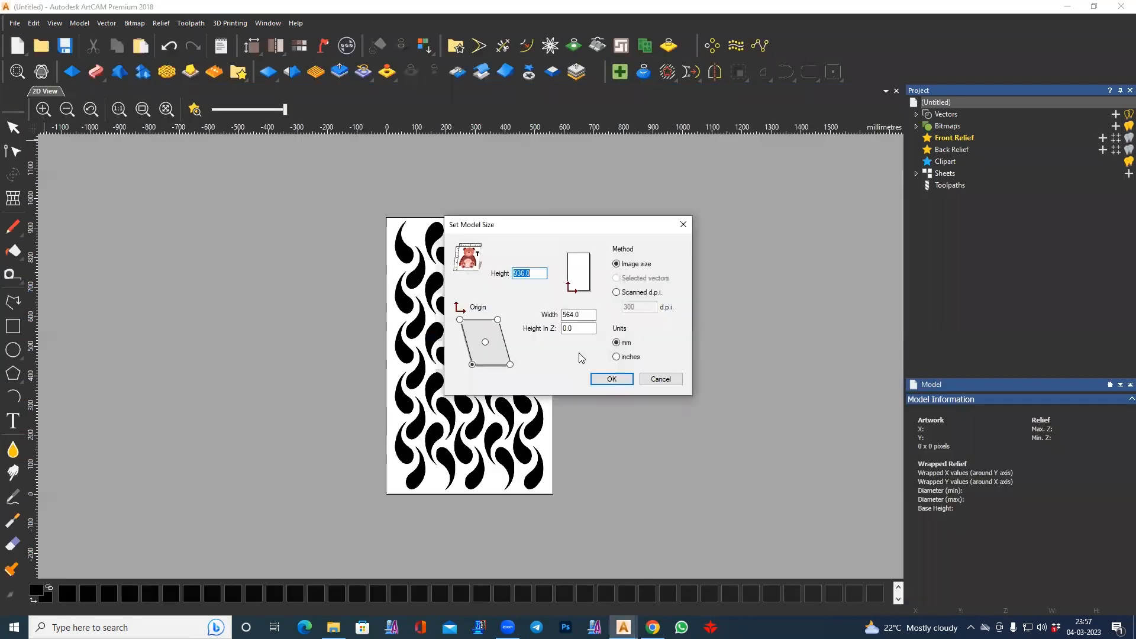
pyautogui.click(637, 358)
pyautogui.click(612, 381)
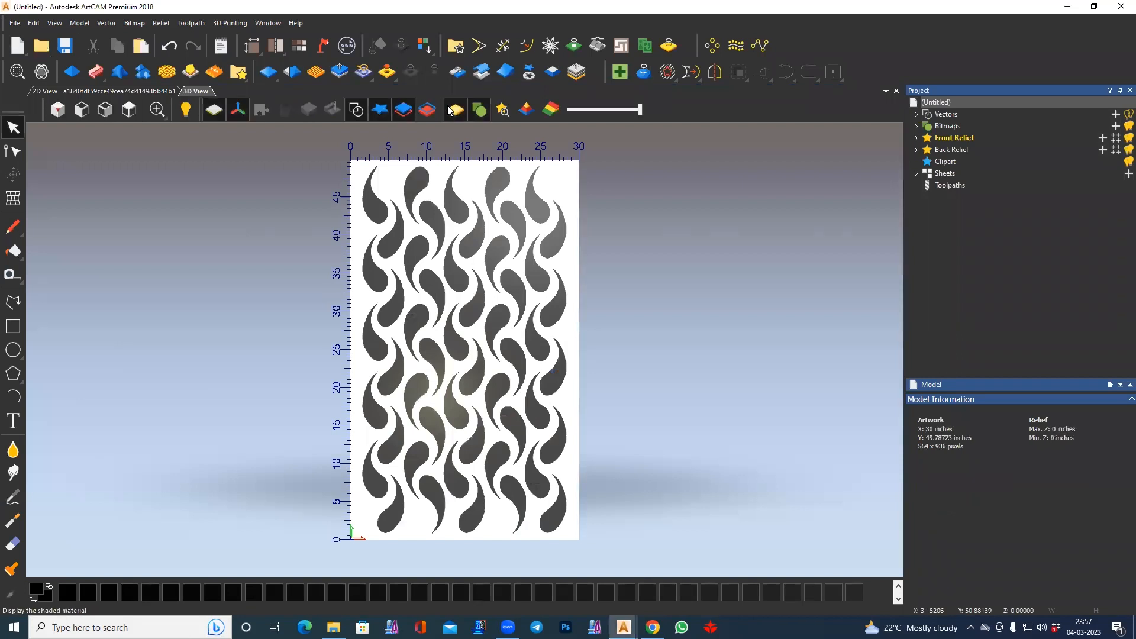
# - In the 2D view, trace the rounded end of the top row's middle teardrop with a Start - End - Point On Arc of about 1.45 inches radius
pyautogui.click(105, 91)
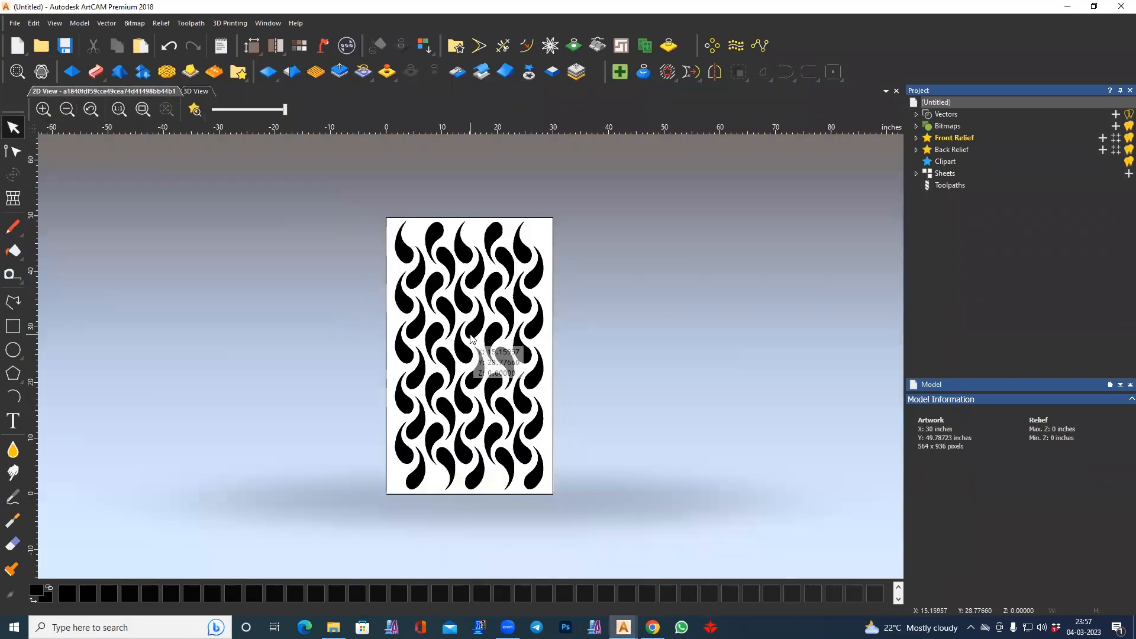
pyautogui.scroll(3, 421, 325)
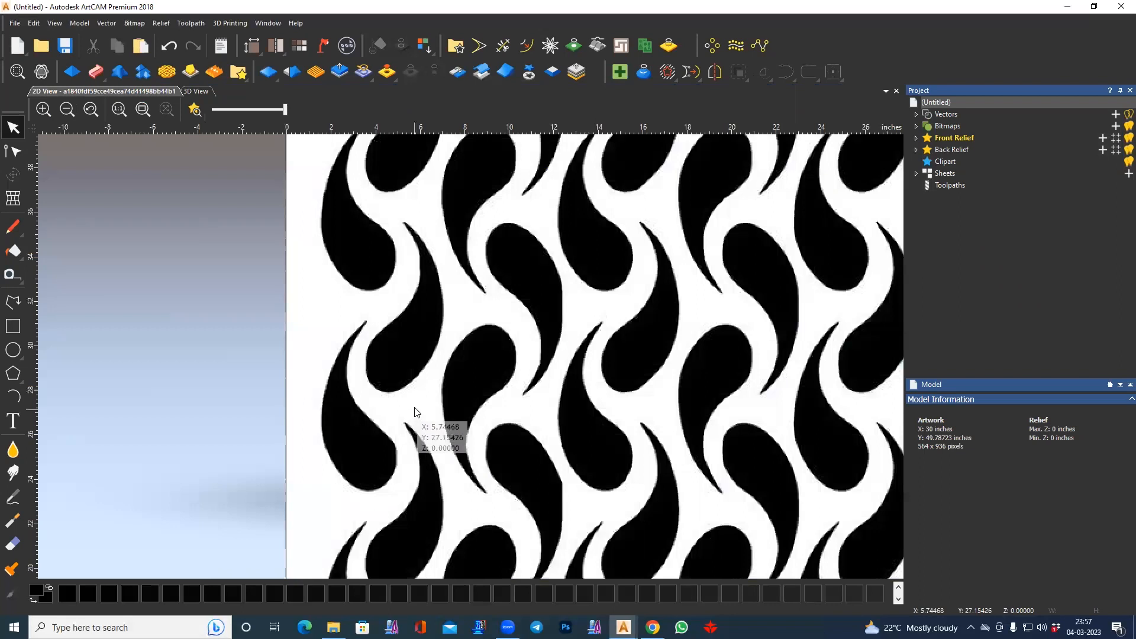
pyautogui.scroll(-2, 414, 411)
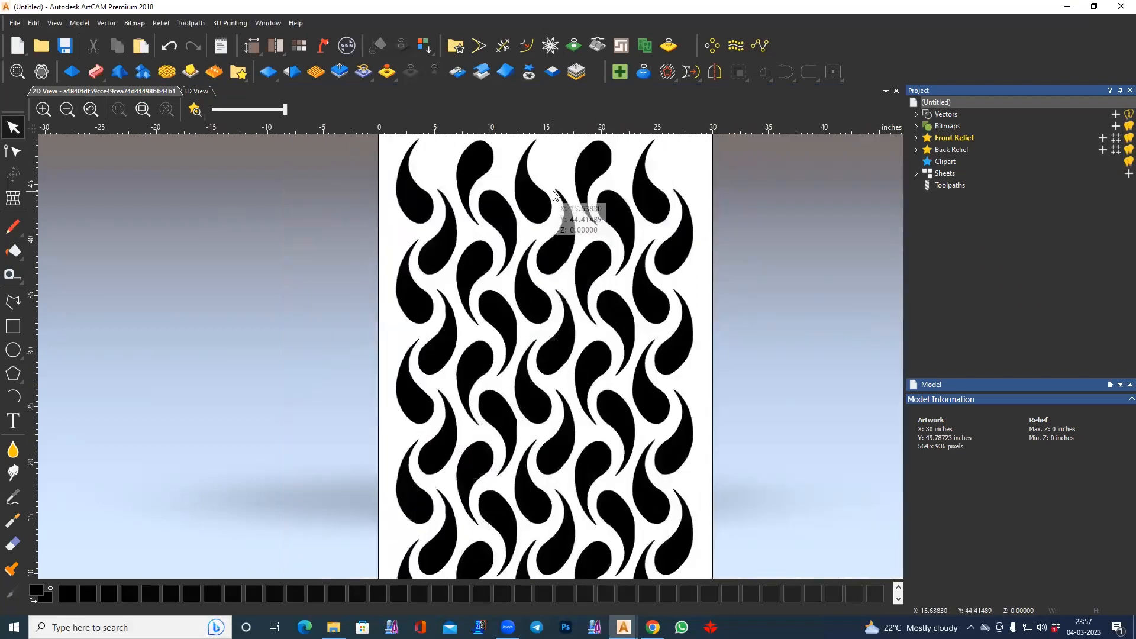
pyautogui.scroll(2, 562, 214)
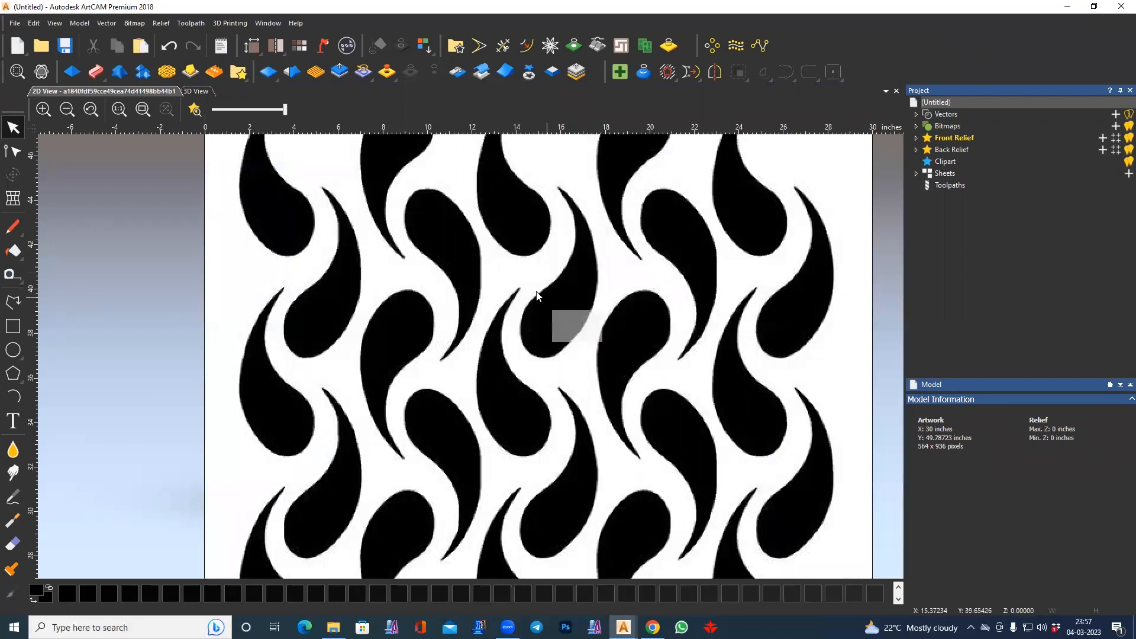
pyautogui.moveTo(537, 294); pyautogui.dragTo(477, 393, button='middle')
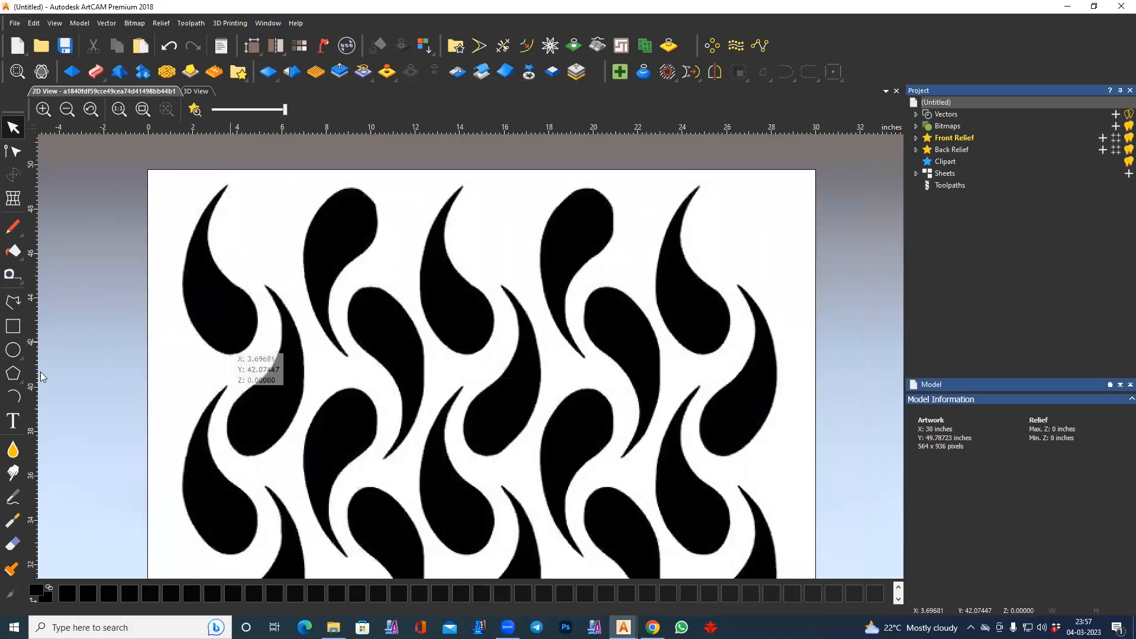
pyautogui.click(15, 399)
pyautogui.scroll(4, 481, 355)
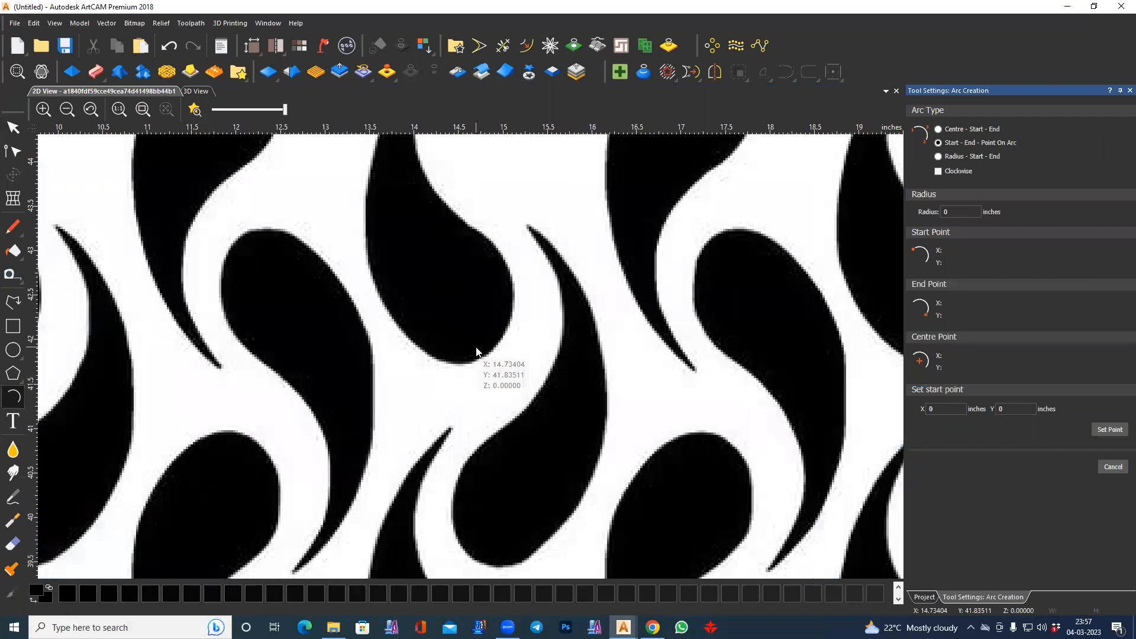
pyautogui.click(530, 231)
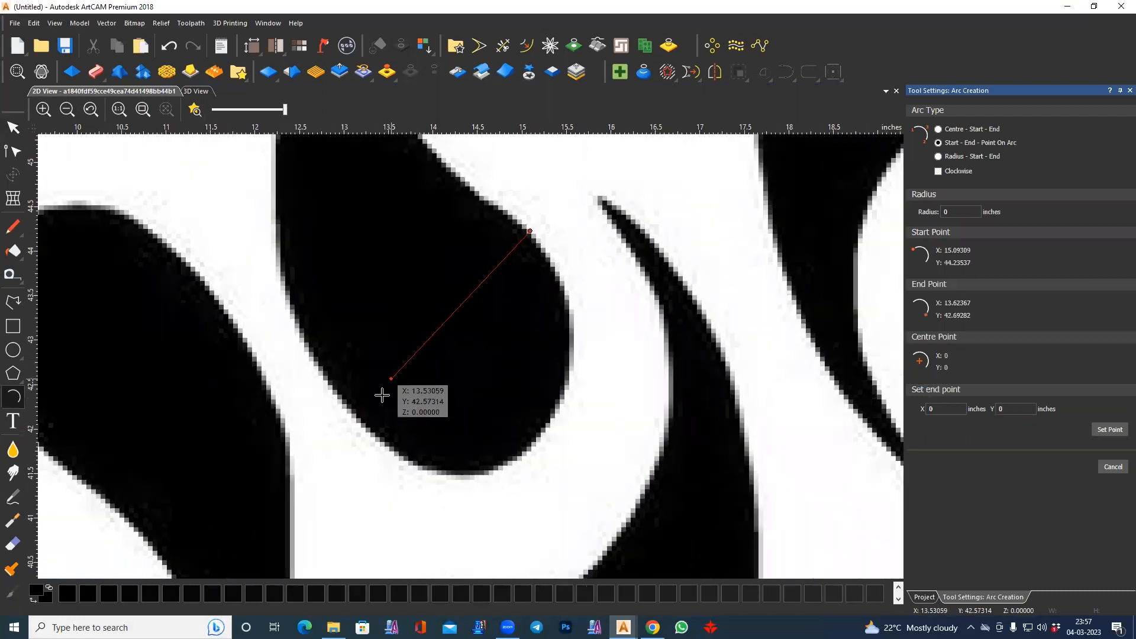
pyautogui.click(353, 417)
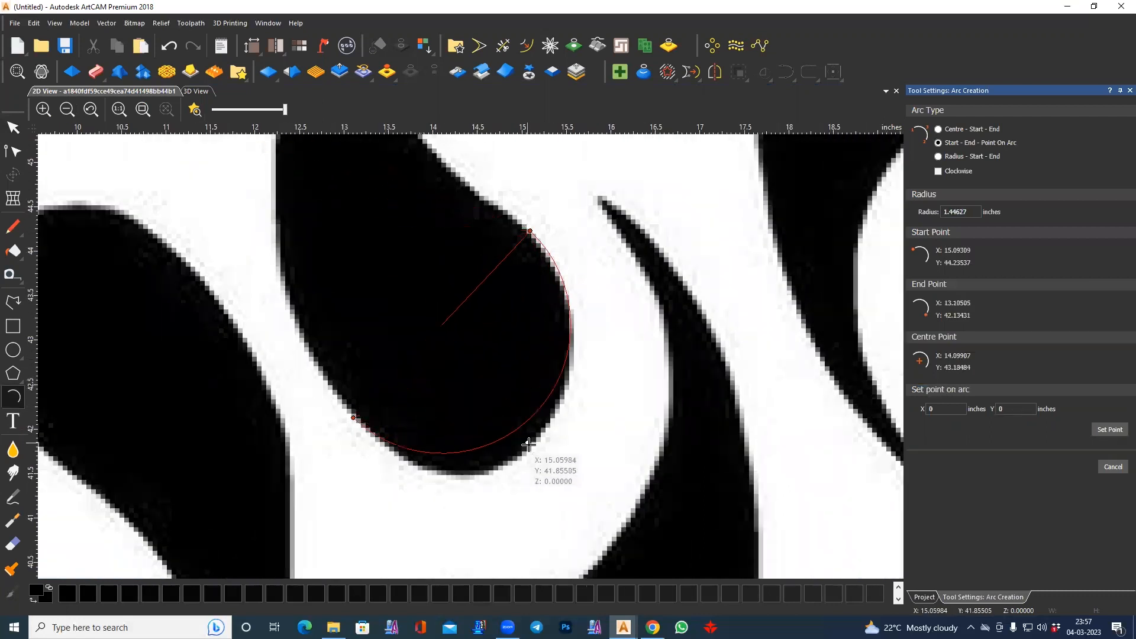
pyautogui.click(497, 443)
# - Trace the two curved sides of the same teardrop with arcs running from the rounded end's endpoints to its pointed tip
pyautogui.scroll(-1, 425, 417)
pyautogui.moveTo(425, 416); pyautogui.dragTo(433, 440, button='middle')
pyautogui.click(423, 410)
pyautogui.moveTo(396, 278); pyautogui.dragTo(398, 359, button='middle')
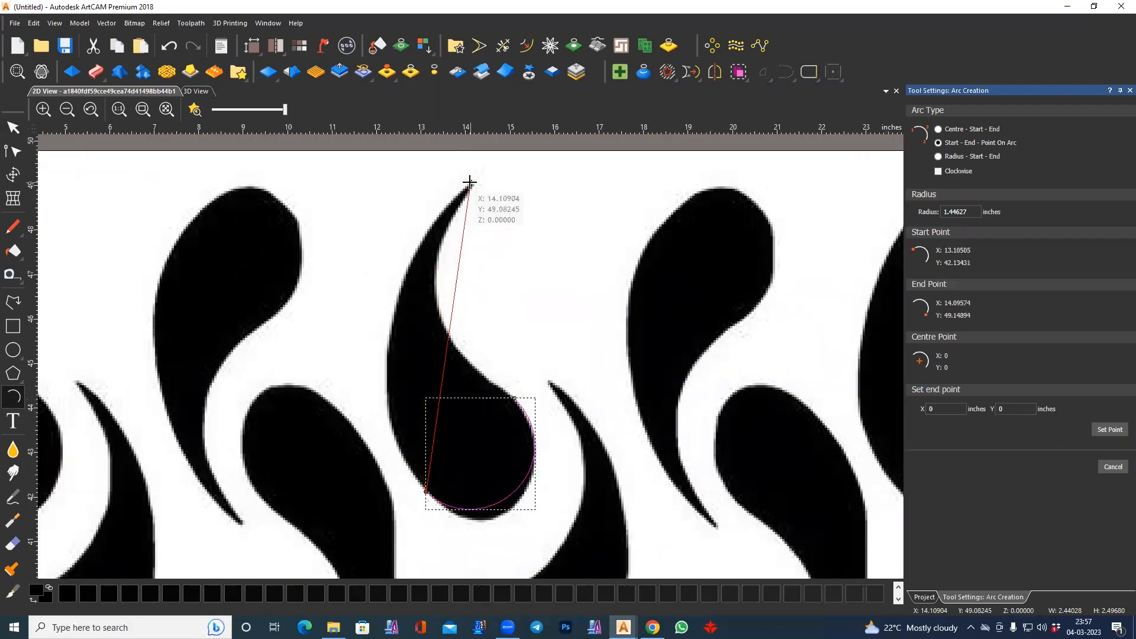
pyautogui.click(471, 180)
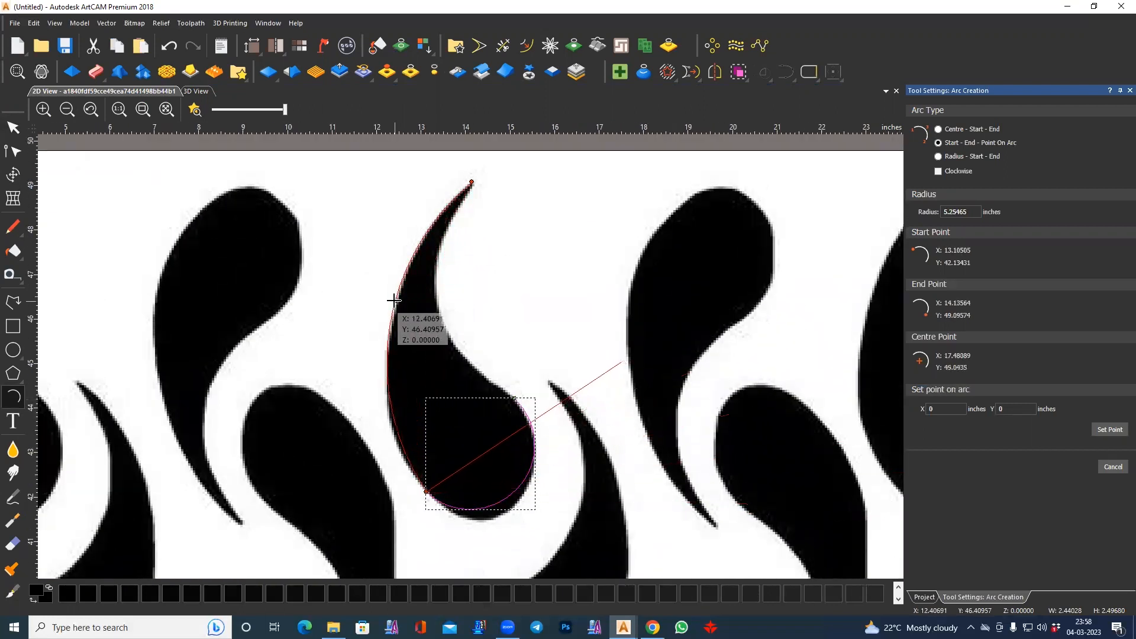
pyautogui.click(392, 302)
pyautogui.click(515, 398)
pyautogui.click(472, 182)
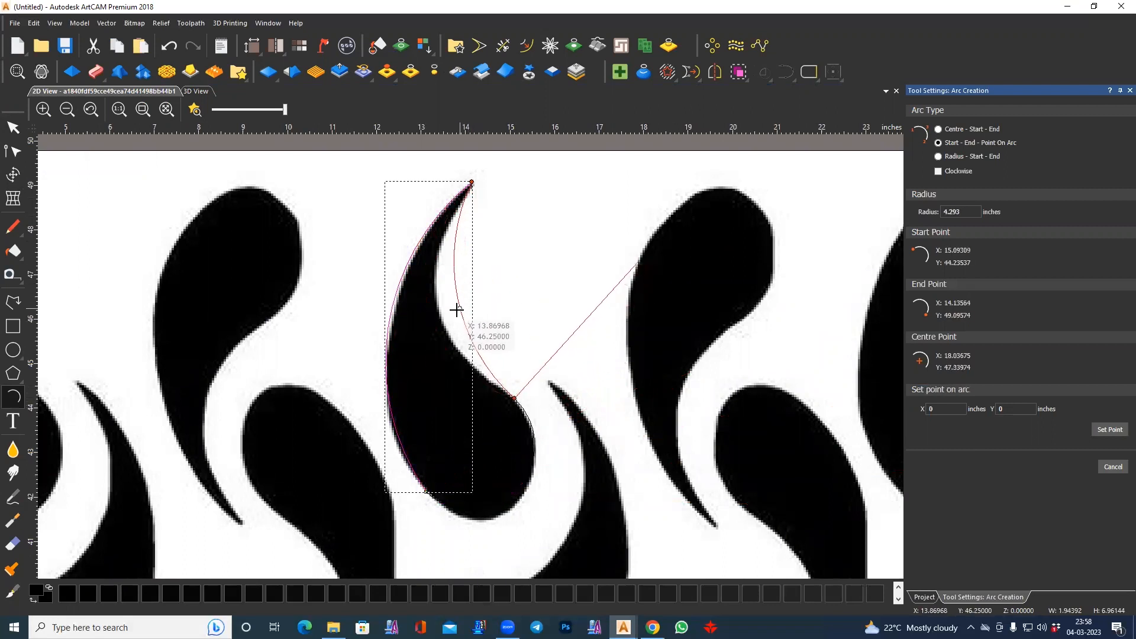
pyautogui.click(445, 314)
pyautogui.press('Escape')
pyautogui.click(349, 293)
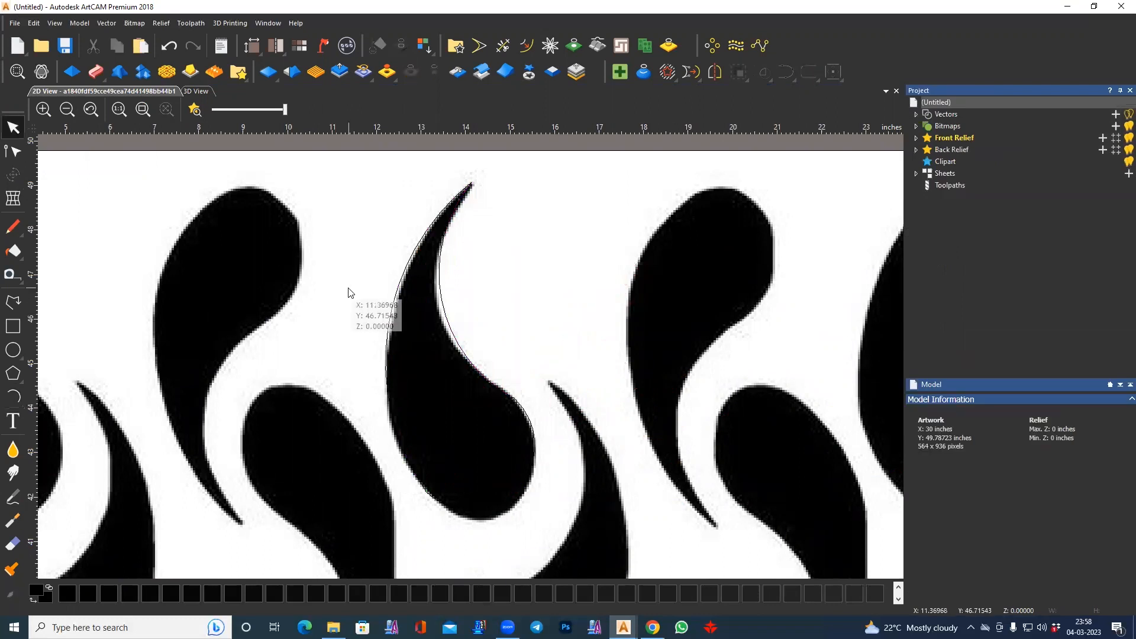
# - Set the Default Layer's vector colour to bright green
pyautogui.moveTo(338, 319); pyautogui.dragTo(326, 275, button='middle')
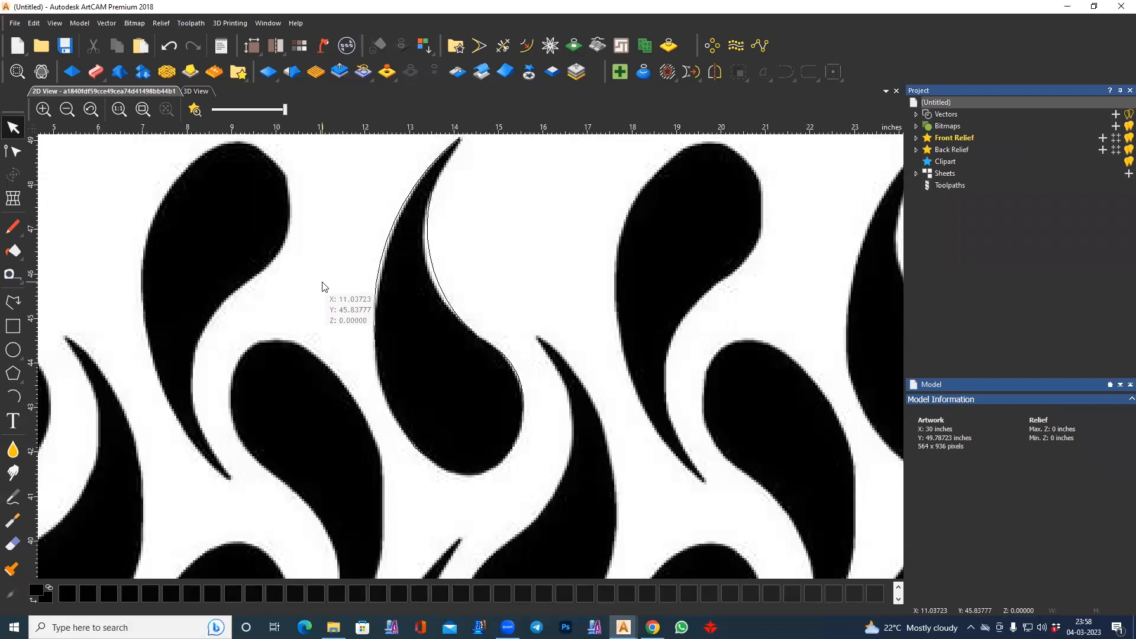
pyautogui.click(959, 115)
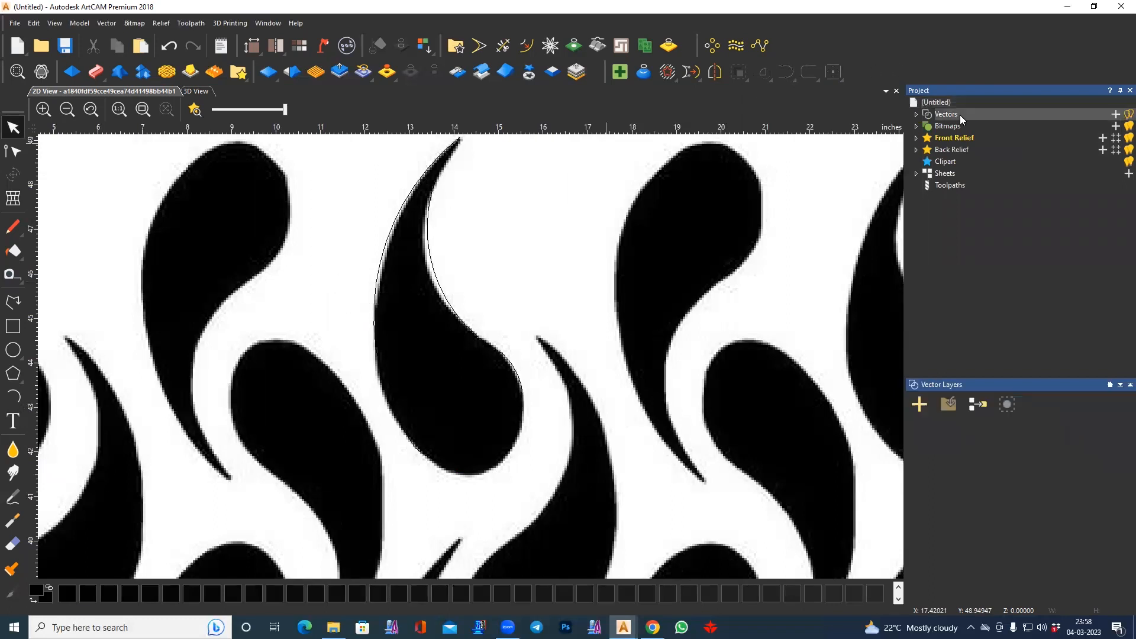
pyautogui.click(916, 114)
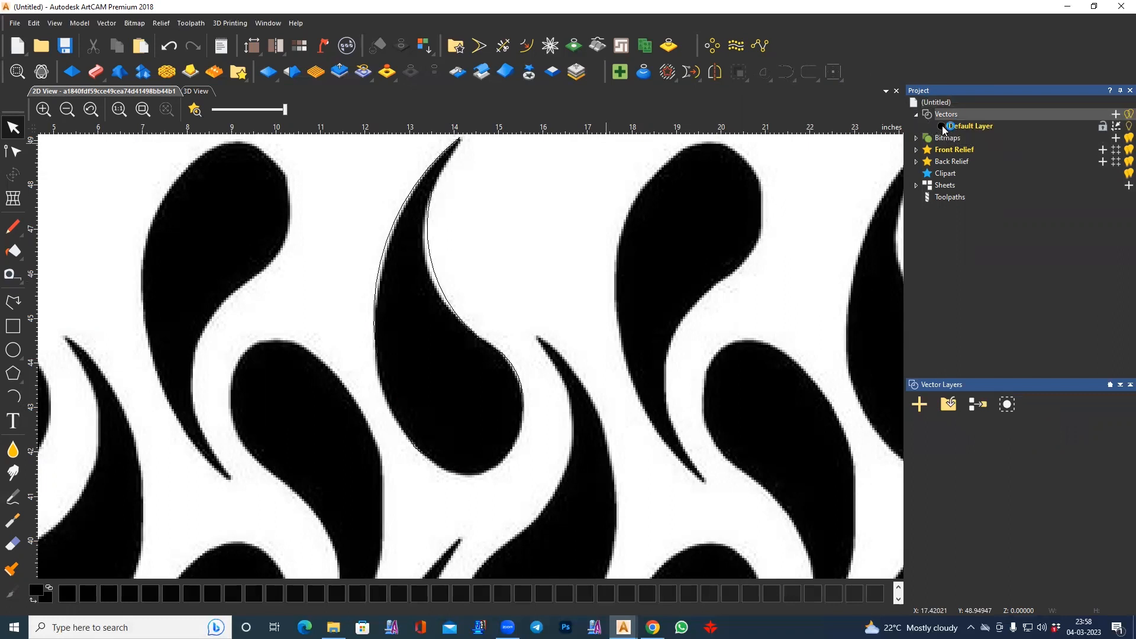
pyautogui.click(942, 126)
pyautogui.click(535, 144)
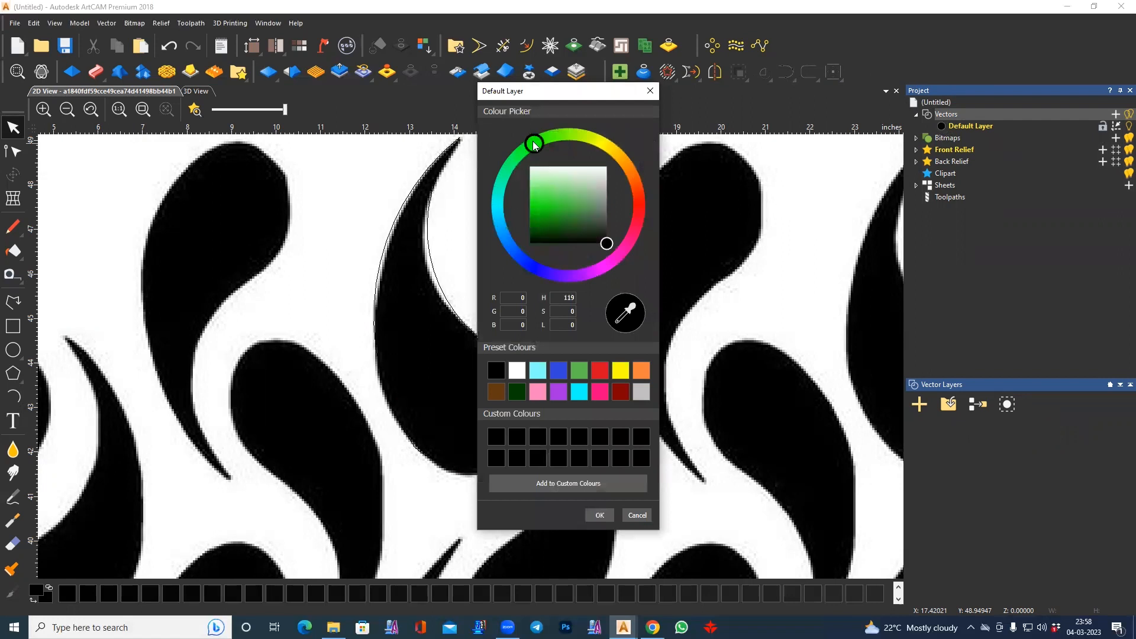
pyautogui.moveTo(539, 208); pyautogui.dragTo(525, 200)
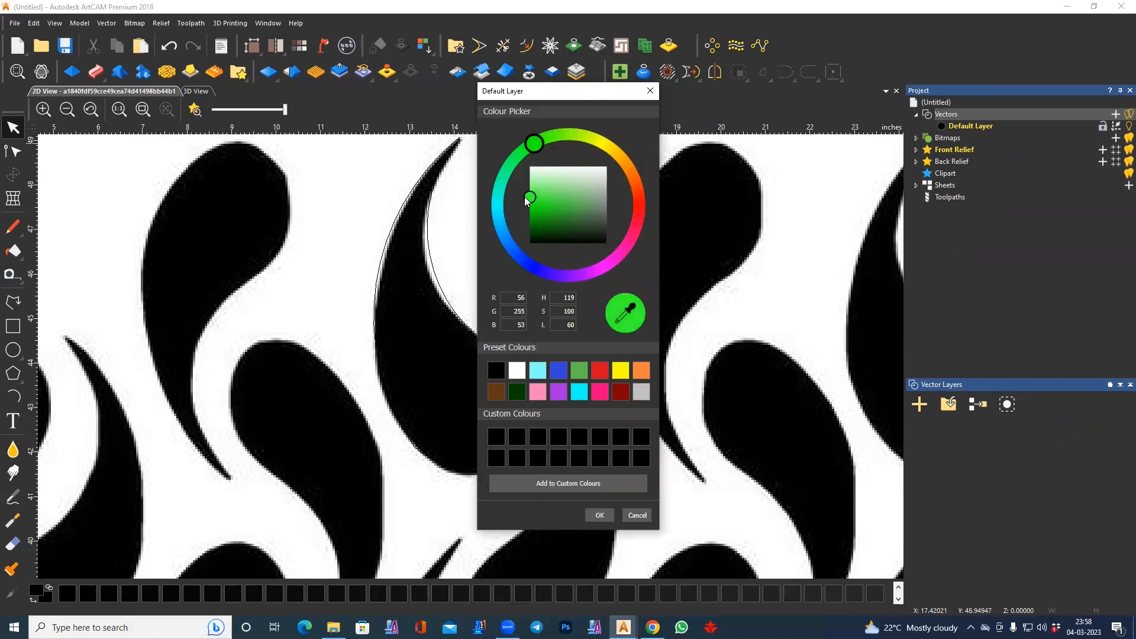
pyautogui.click(600, 516)
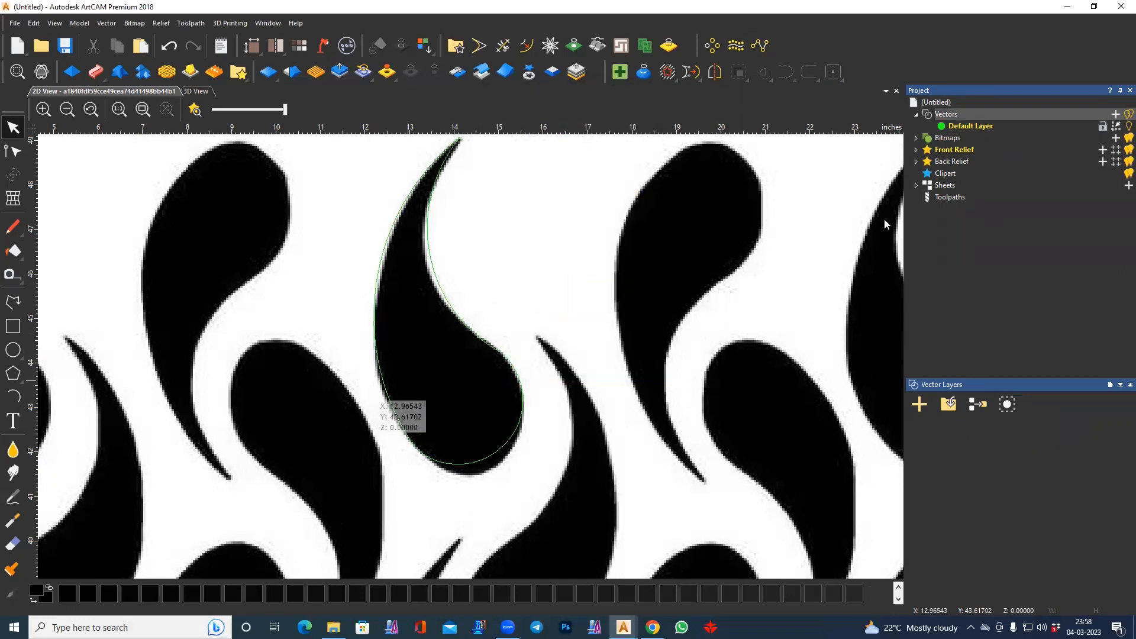
# - Set the Default Layer's vector colour to red
pyautogui.click(942, 127)
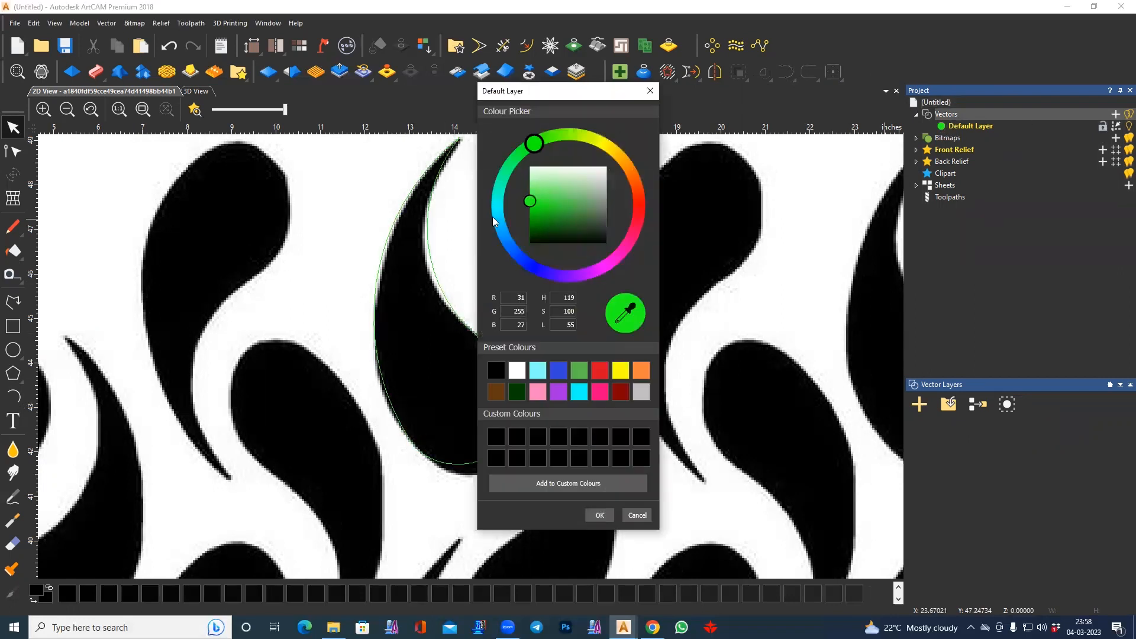
pyautogui.click(639, 197)
pyautogui.moveTo(532, 200); pyautogui.dragTo(536, 203)
pyautogui.click(592, 513)
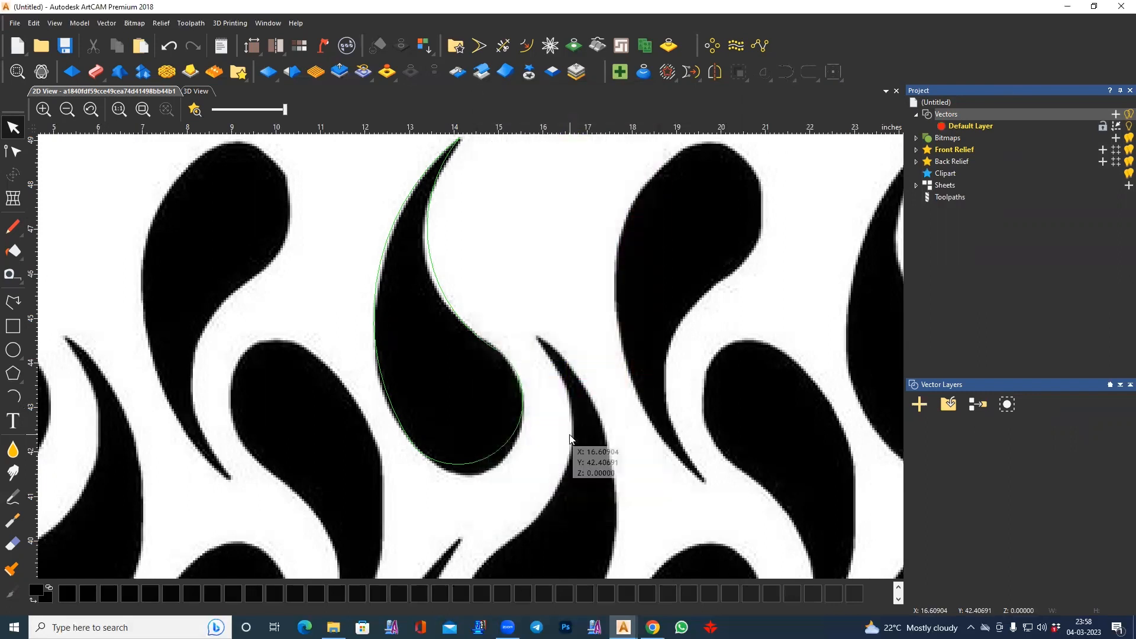
# - Select the teardrop's three arcs and join them at their coincident nodes with a 0.025-inch tolerance
pyautogui.scroll(-1, 340, 253)
pyautogui.moveTo(352, 218); pyautogui.dragTo(558, 461)
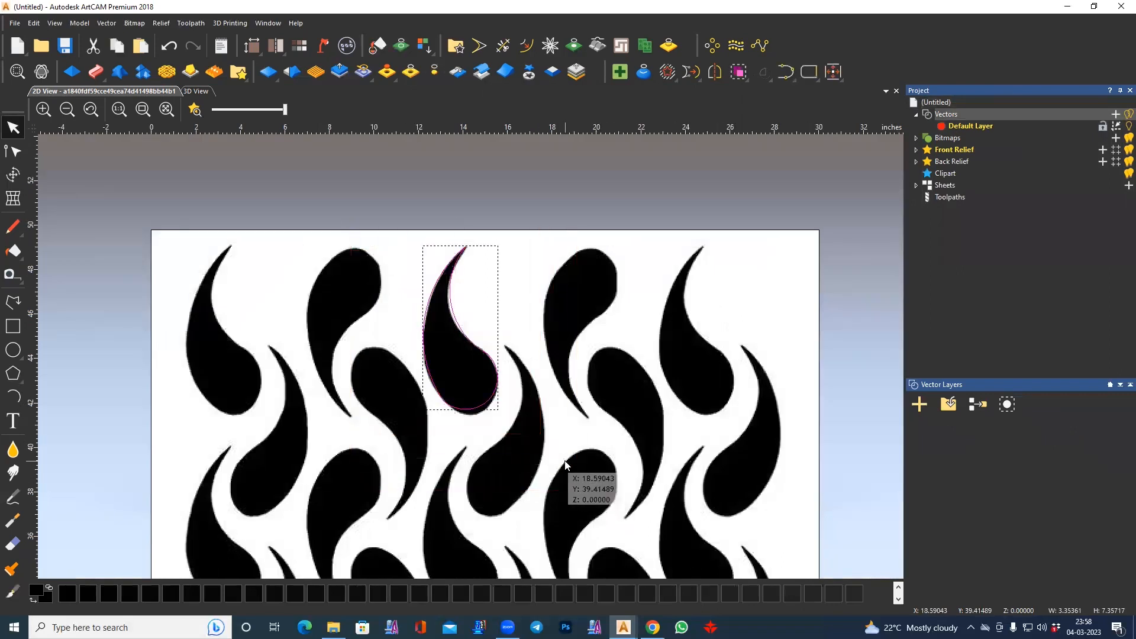
pyautogui.press('j')
pyautogui.click(888, 410)
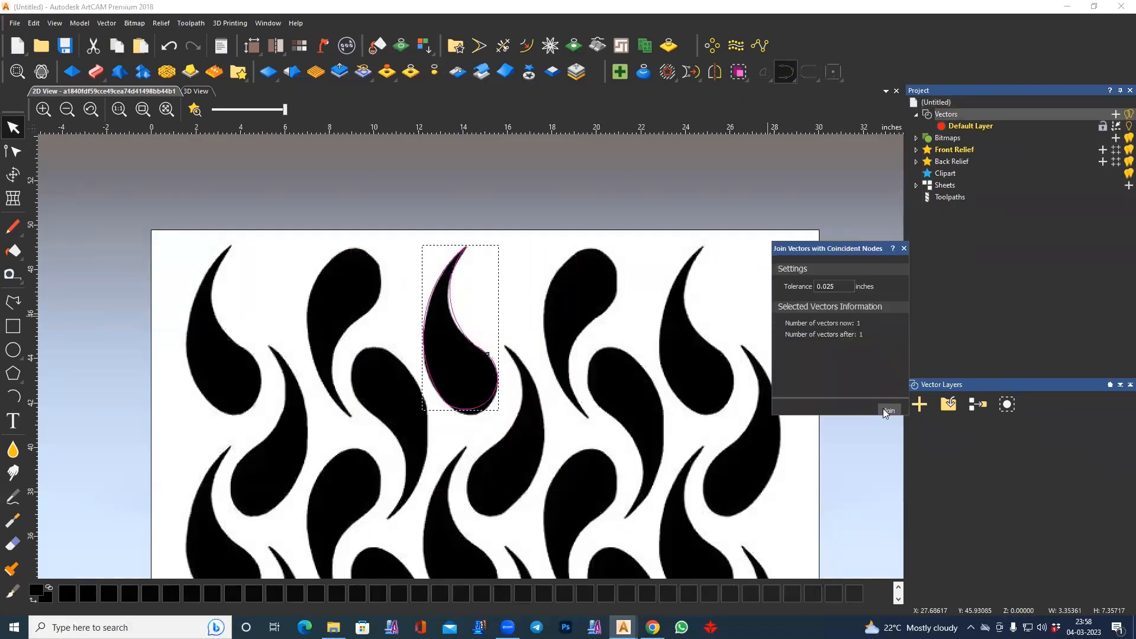
# - Smooth the joined teardrop's two nodes where the rounded end meets the curved sides
pyautogui.click(196, 91)
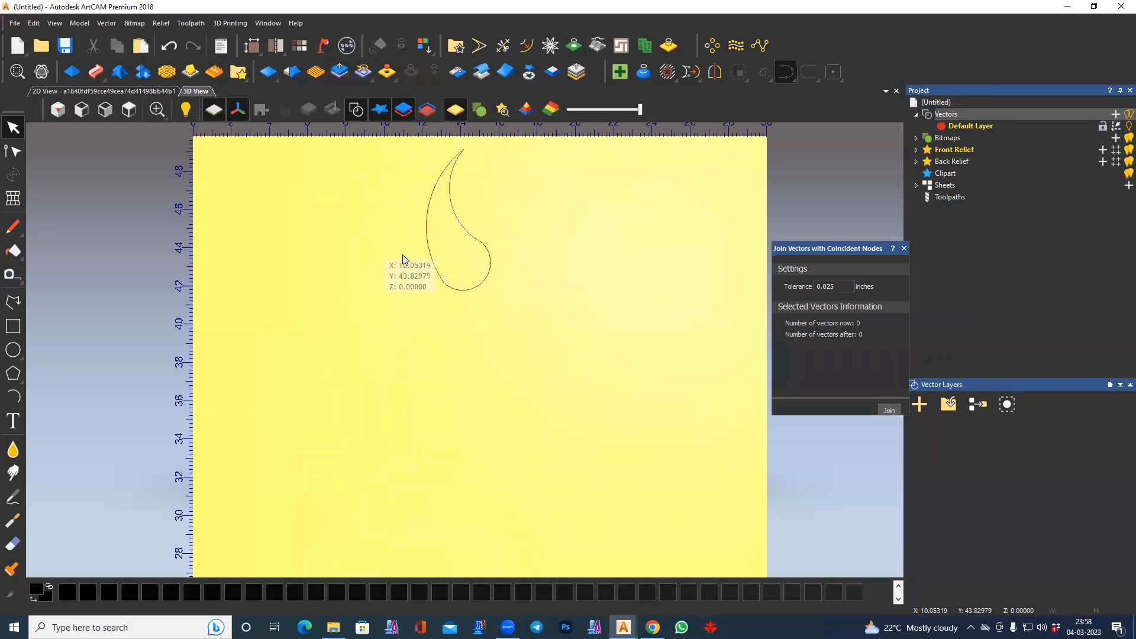
pyautogui.click(482, 294)
pyautogui.scroll(2, 476, 292)
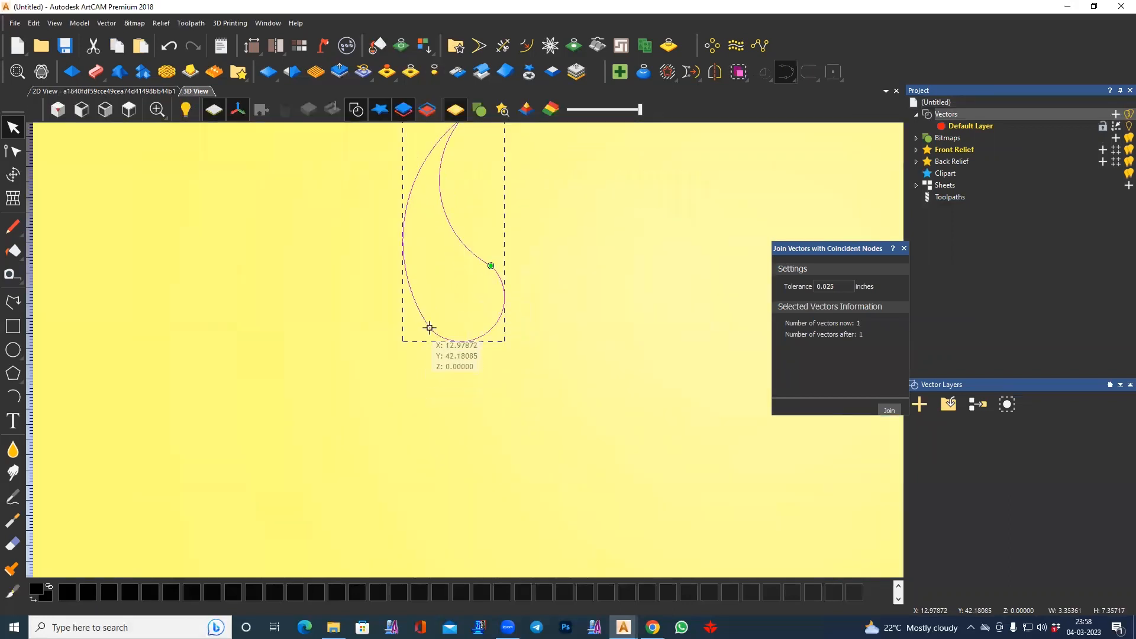
pyautogui.click(7, 149)
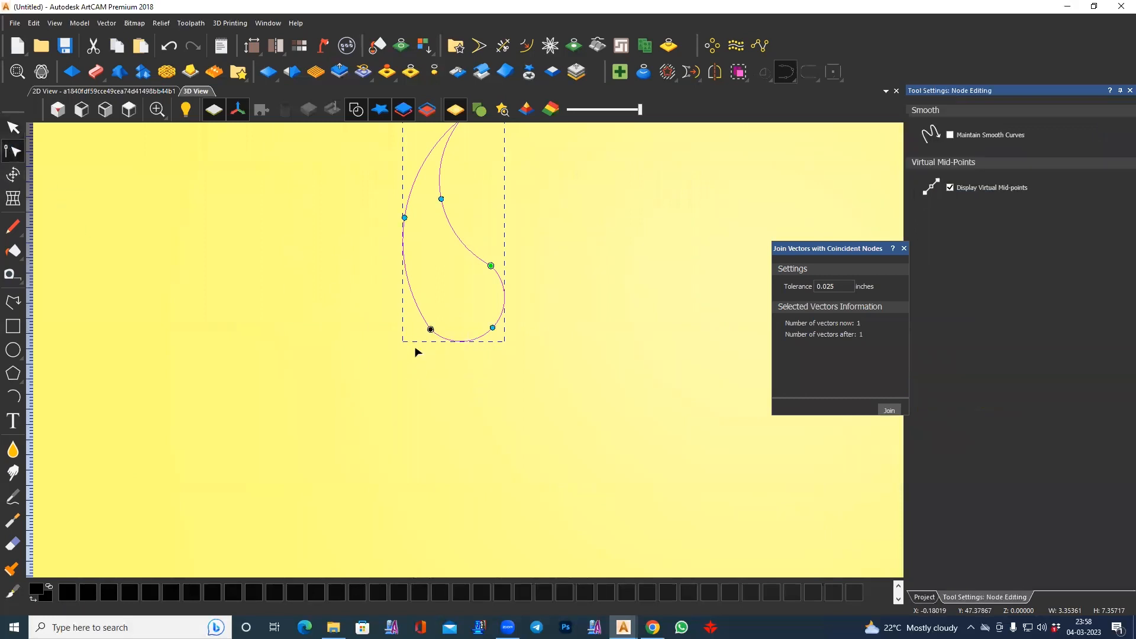
pyautogui.keyDown('shift'); pyautogui.moveTo(426, 243); pyautogui.dragTo(514, 296); pyautogui.keyUp('shift')
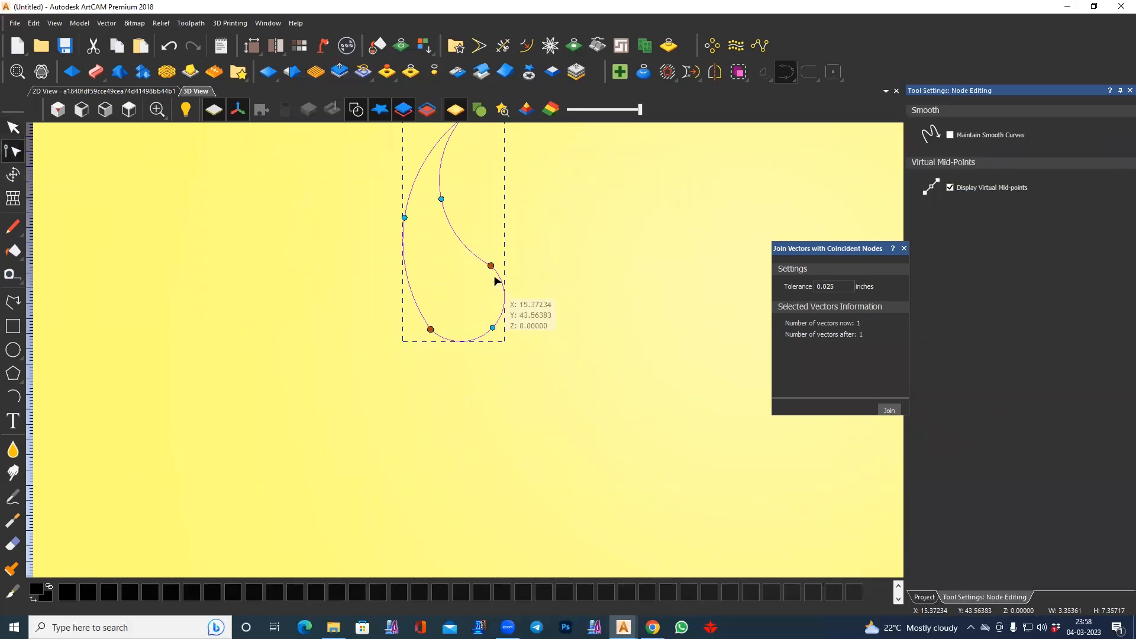
pyautogui.press('s')
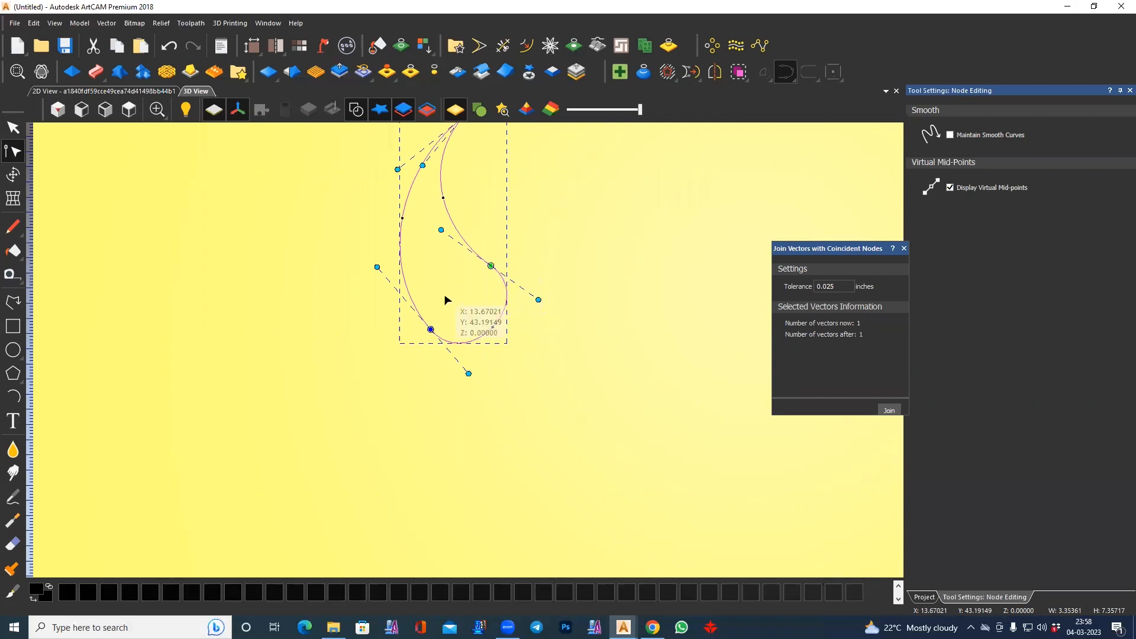
# - Fine-tune the teardrop's rounded end by slightly shifting its lower node and the other smoothed node's control handle
pyautogui.moveTo(443, 298); pyautogui.dragTo(457, 376, button='middle')
pyautogui.moveTo(444, 407); pyautogui.dragTo(447, 401)
pyautogui.moveTo(551, 375); pyautogui.dragTo(548, 384)
pyautogui.click(545, 440)
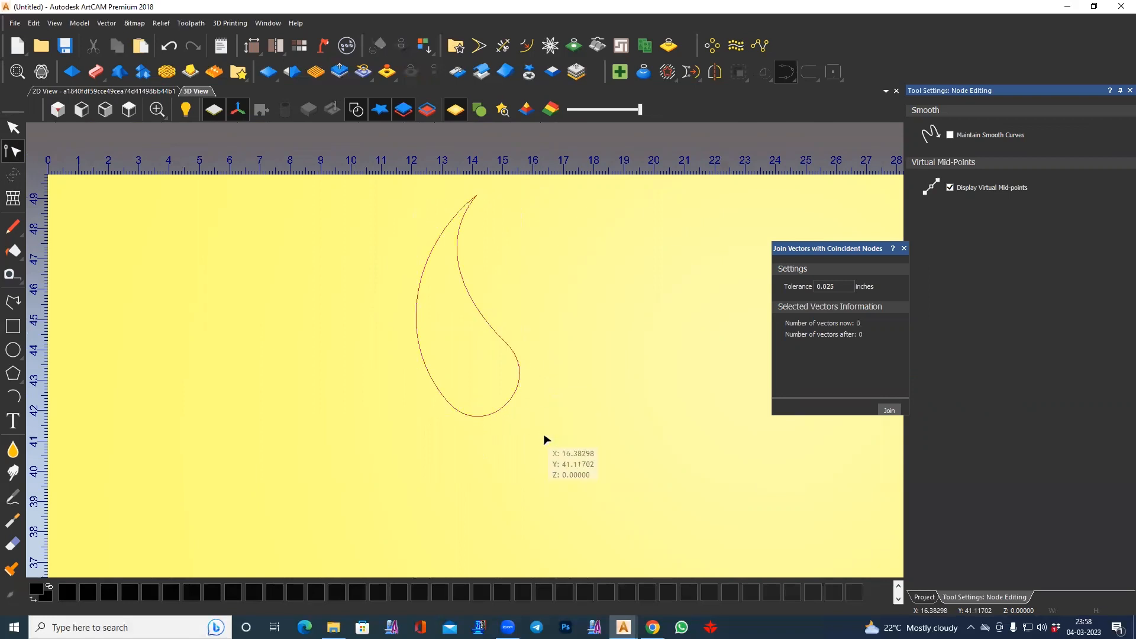
# - Mirror a copy of the teardrop horizontally to its right, keeping the original
pyautogui.click(104, 91)
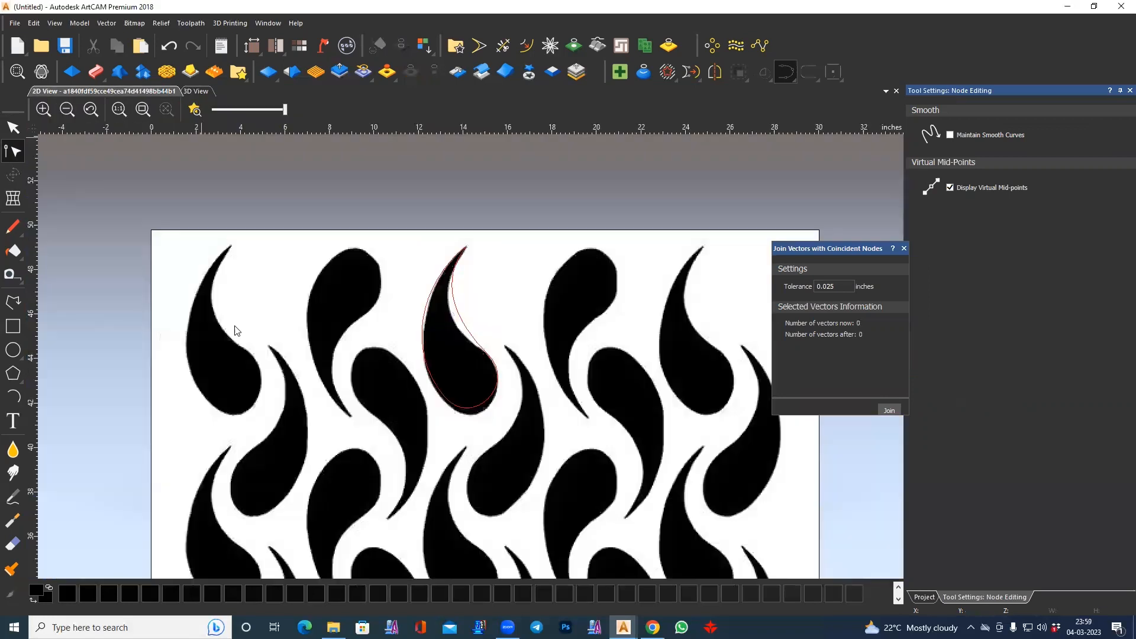
pyautogui.click(494, 391)
pyautogui.moveTo(471, 429); pyautogui.dragTo(418, 389, button='middle')
pyautogui.click(13, 130)
pyautogui.click(716, 72)
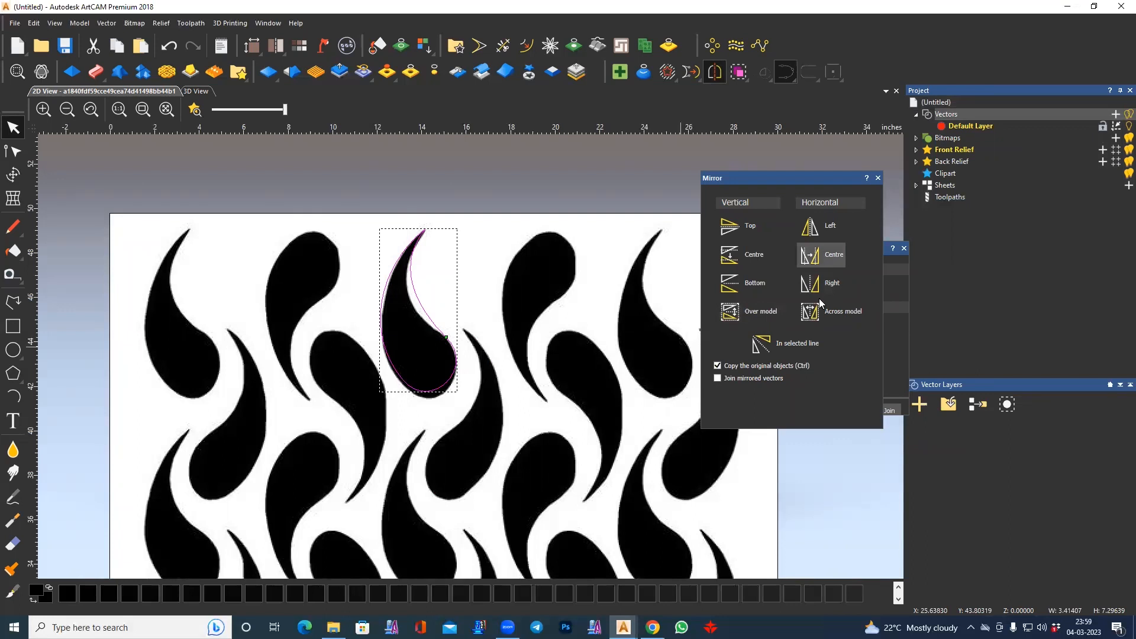
pyautogui.click(810, 283)
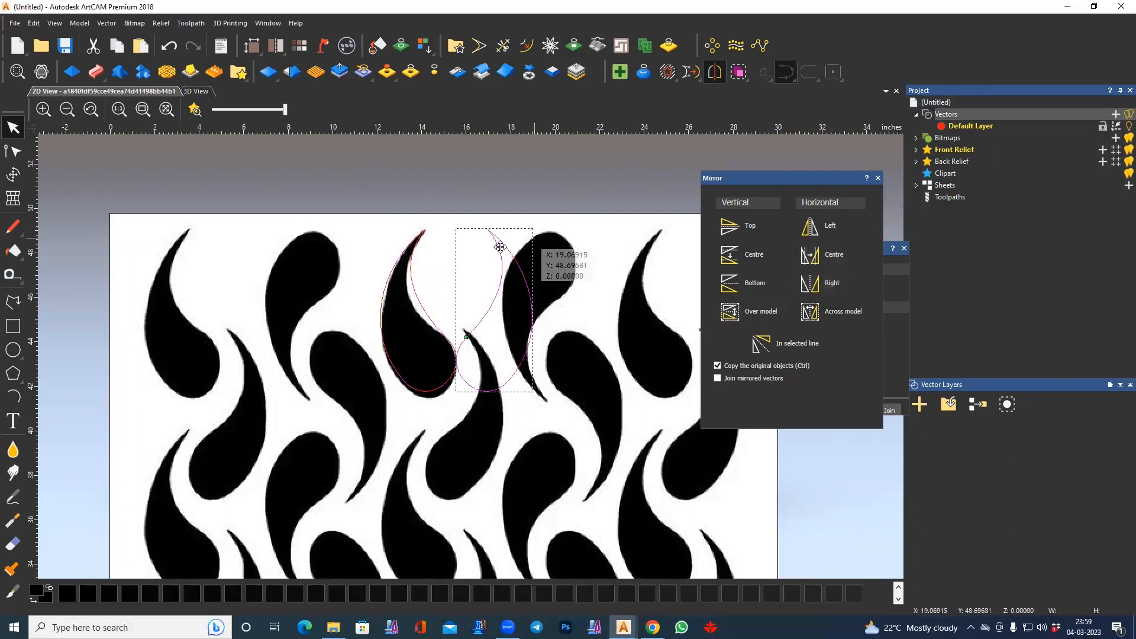
# - Move the mirrored teardrop onto the black shape diagonally below the original and nudge it slightly left to fit
pyautogui.moveTo(478, 238); pyautogui.dragTo(466, 331)
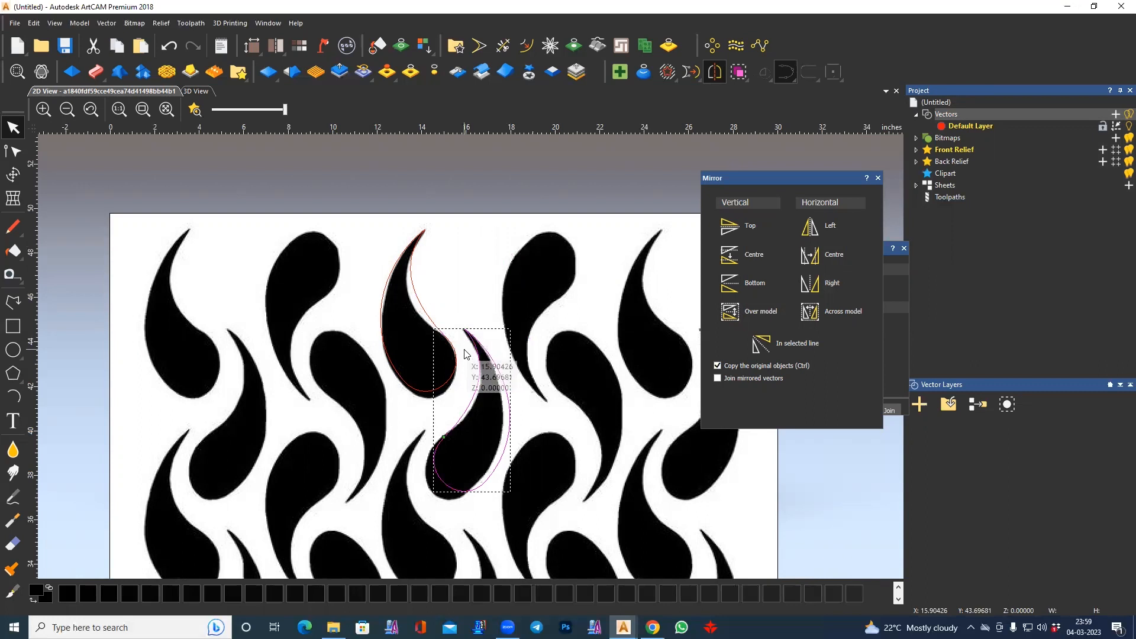
pyautogui.press('Left')
pyautogui.press('Left')
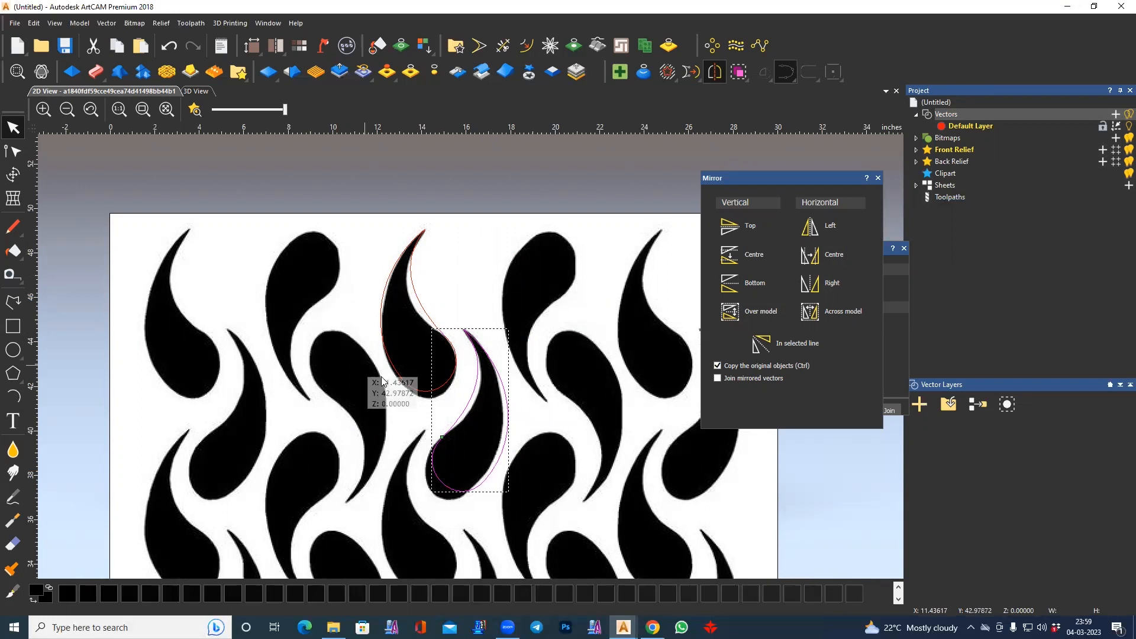
pyautogui.click(382, 405)
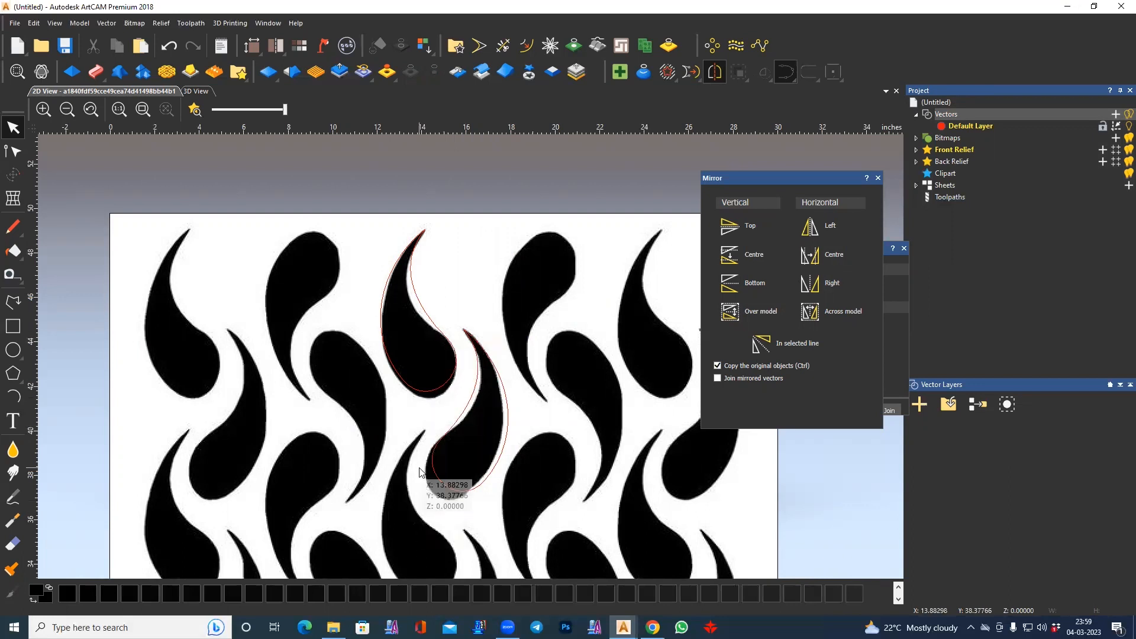
# - Copy both teardrops straight down and align the copy with the next pair of black shapes in the column
pyautogui.scroll(-2, 417, 498)
pyautogui.click(484, 271)
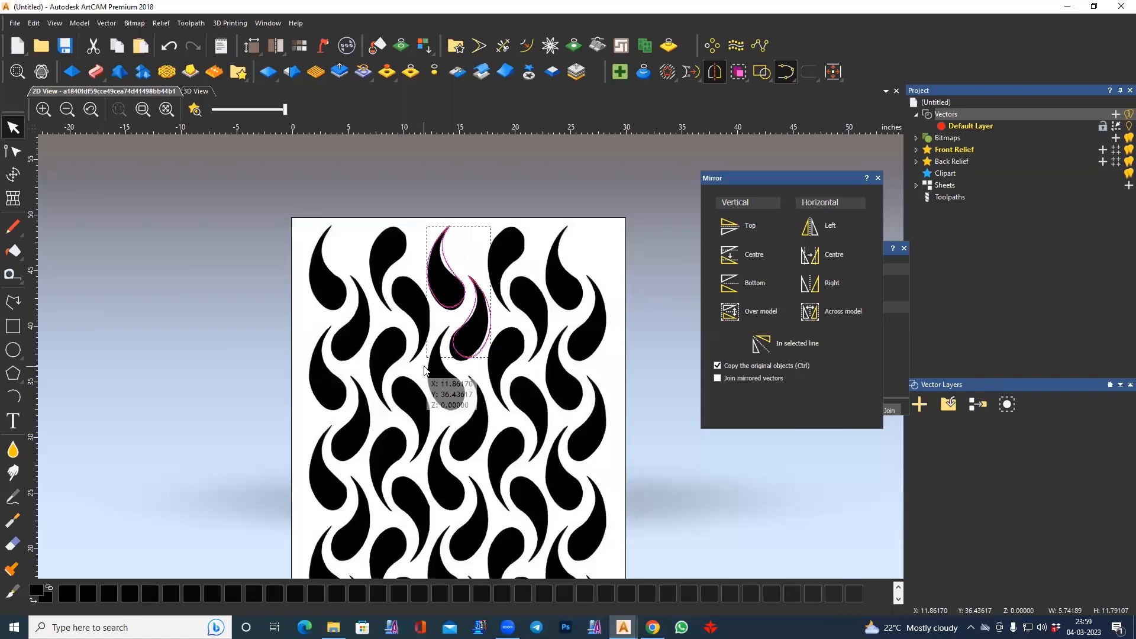
pyautogui.press('Down')
pyautogui.press('Down')
pyautogui.press('Down')
pyautogui.press('Down')
pyautogui.press('Down')
pyautogui.press('Down')
pyautogui.press('Down')
pyautogui.press('Down')
pyautogui.press('Down')
pyautogui.press('Down')
pyautogui.press('Down')
pyautogui.press('Down')
pyautogui.press('Down')
pyautogui.press('Down')
pyautogui.press('Down')
pyautogui.press('Down')
pyautogui.press('Down')
pyautogui.press('Down')
pyautogui.press('Down')
pyautogui.press('Down')
pyautogui.press('Down')
pyautogui.press('Down')
pyautogui.press('Down')
pyautogui.press('Down')
pyautogui.press('Down')
pyautogui.press('Down')
pyautogui.press('Down')
pyautogui.press('Down')
pyautogui.press('Down')
pyautogui.press('Down')
pyautogui.press('Down')
pyautogui.press('Down')
pyautogui.press('Down')
pyautogui.press('Down')
pyautogui.press('Down')
pyautogui.press('Down')
pyautogui.press('Down')
pyautogui.press('Down')
pyautogui.press('Down')
pyautogui.press('Down')
pyautogui.press('Down')
pyautogui.press('Down')
pyautogui.press('Down')
pyautogui.press('Down')
pyautogui.press('Down')
pyautogui.scroll(2, 451, 346)
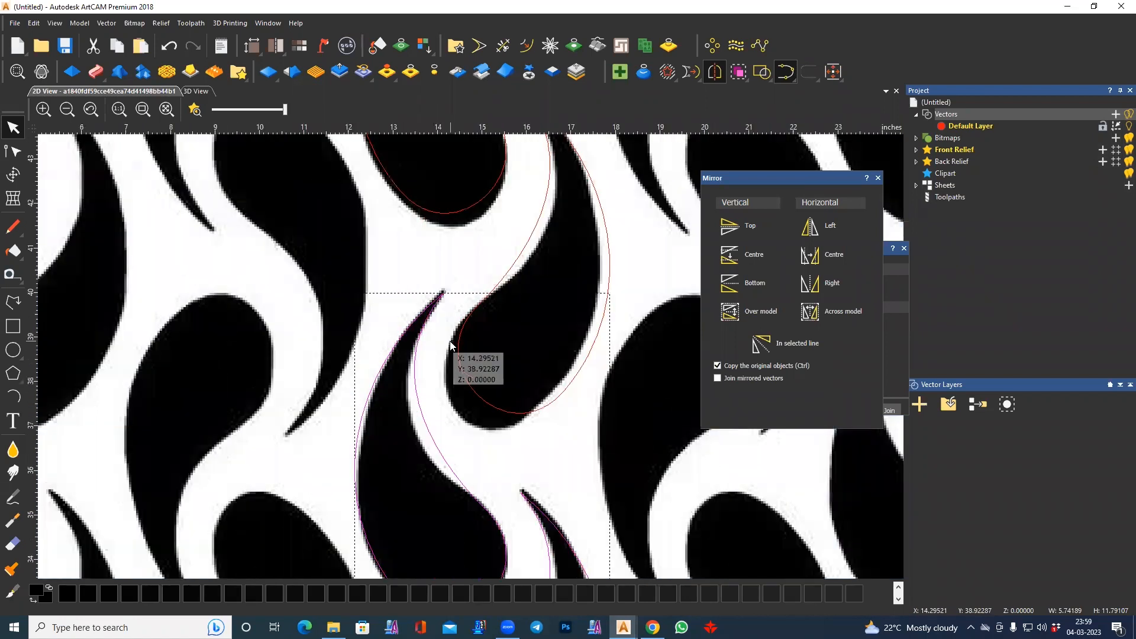
# - Draw a vertical connecting line about 1.76 inches long from the lower left teardrop's tip to the bottom of the teardrop above
pyautogui.click(13, 302)
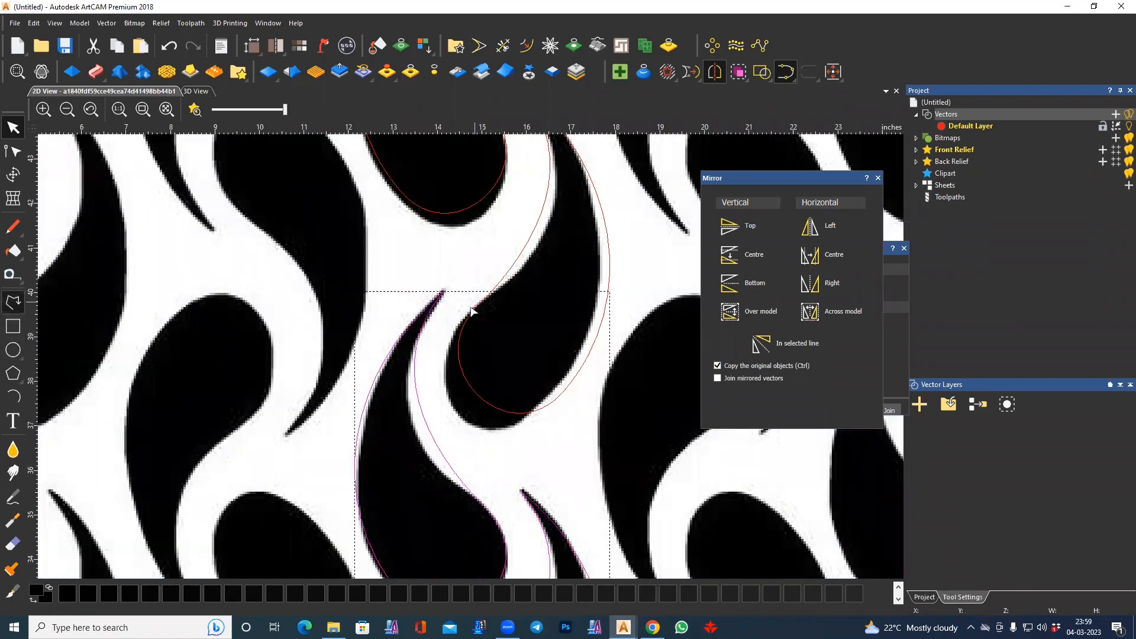
pyautogui.click(443, 291)
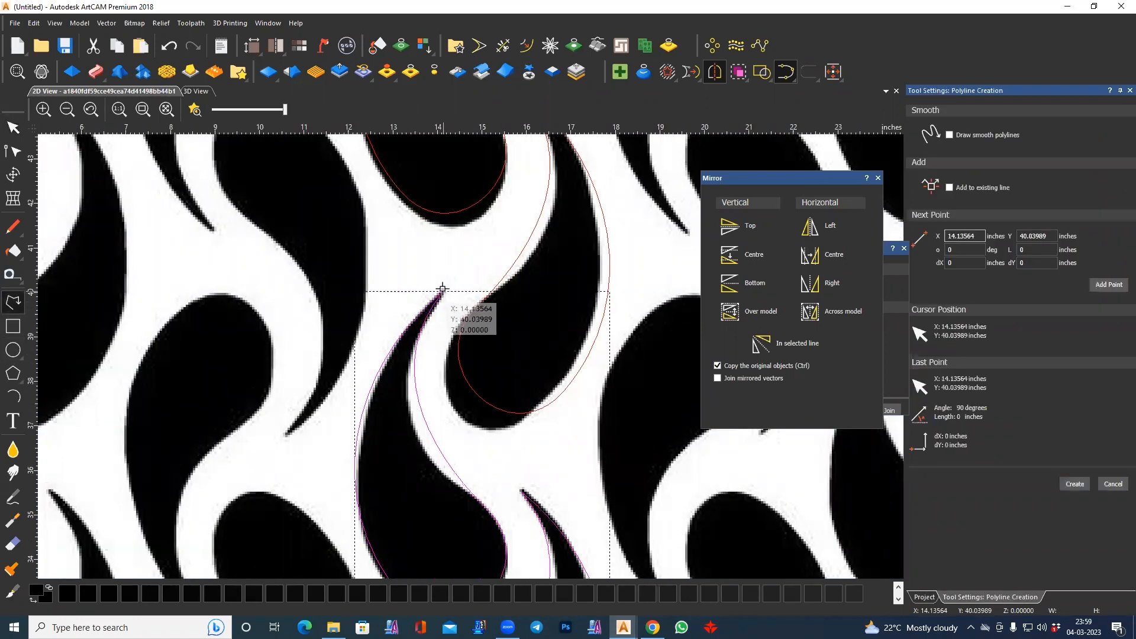
pyautogui.rightClick(444, 213)
# - Copy the connecting line with the upper right teardrop and both lower teardrops, and shift the copy down
pyautogui.moveTo(540, 285); pyautogui.dragTo(375, 387)
pyautogui.scroll(-1, 391, 407)
pyautogui.moveTo(405, 414); pyautogui.dragTo(384, 306, button='middle')
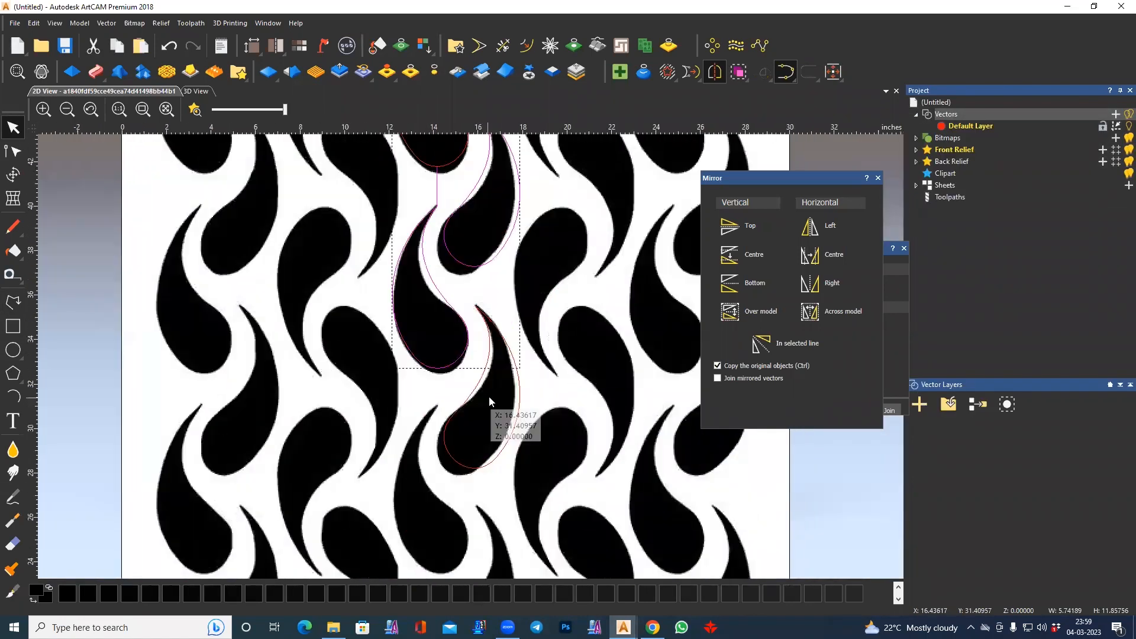
pyautogui.keyDown('shift'); pyautogui.click(448, 435); pyautogui.keyUp('shift')
pyautogui.moveTo(466, 434); pyautogui.dragTo(423, 425, button='middle')
pyautogui.scroll(-2, 429, 412)
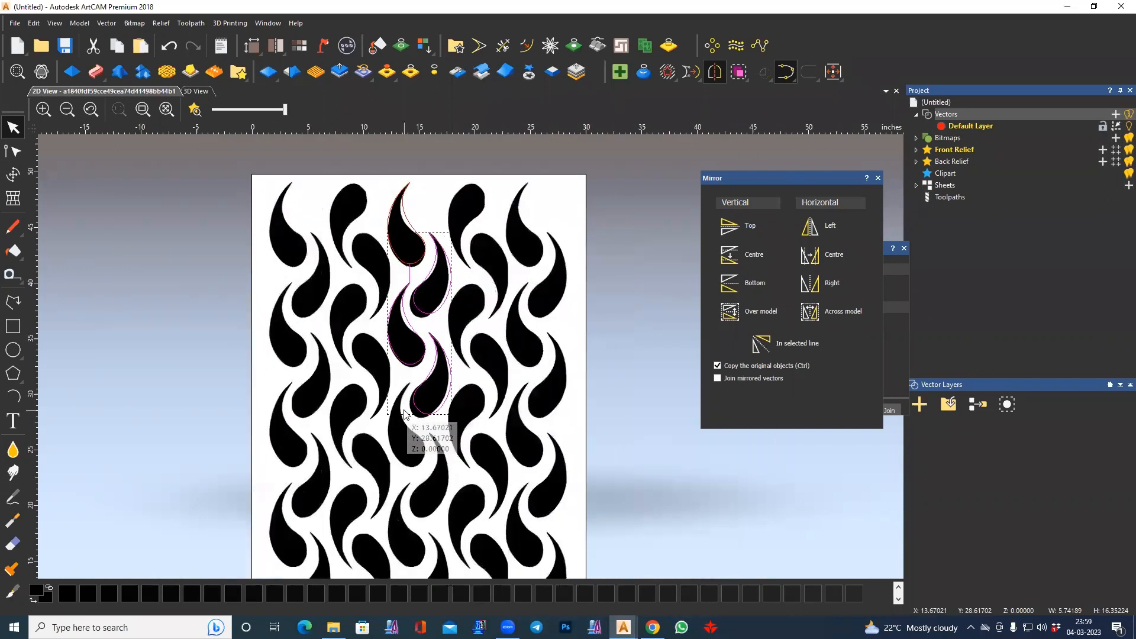
pyautogui.scroll(-1, 404, 414)
pyautogui.press('Down')
pyautogui.press('Down')
pyautogui.press('Down')
# - Move the copied group down so its connecting line's upper end meets the bottom of the second left teardrop
pyautogui.click(198, 92)
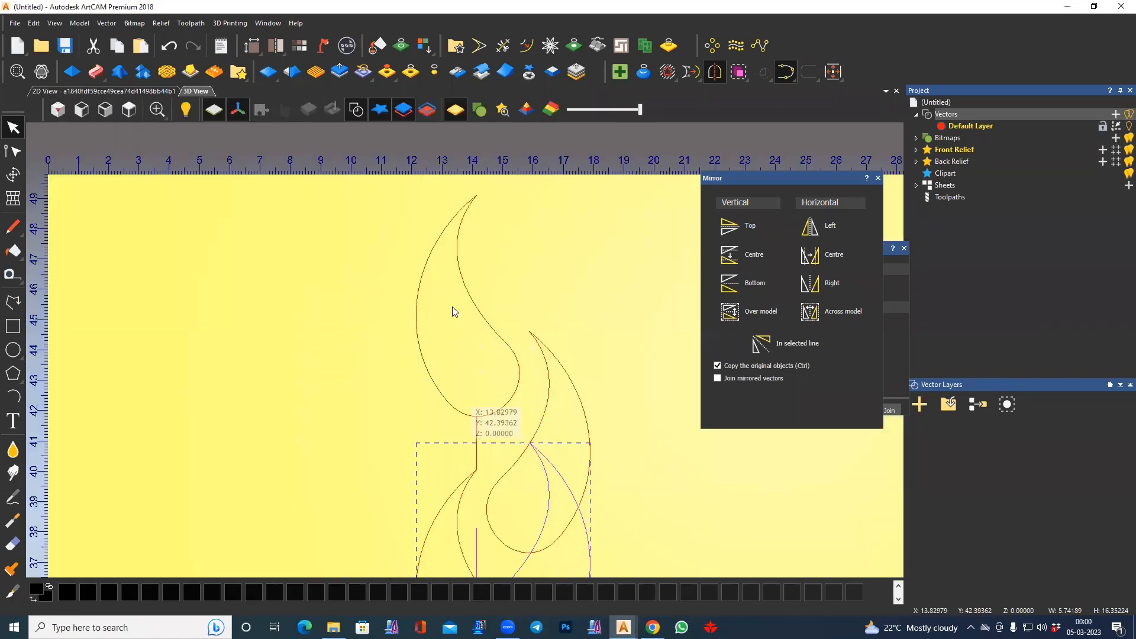
pyautogui.scroll(-1, 429, 310)
pyautogui.moveTo(420, 296); pyautogui.dragTo(410, 262, button='middle')
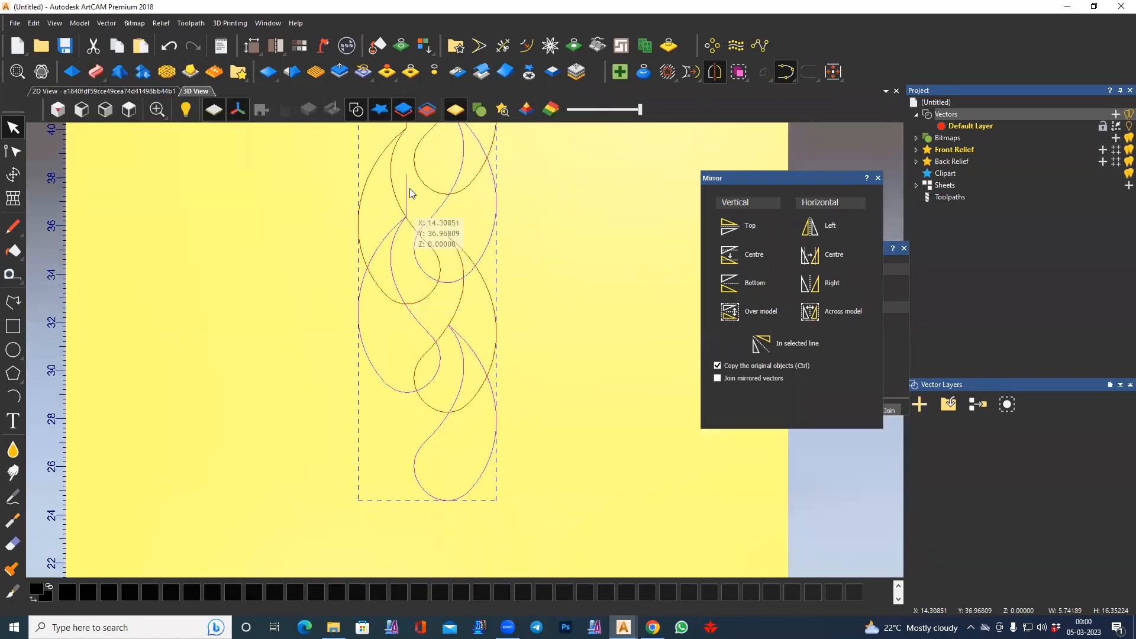
pyautogui.moveTo(405, 173); pyautogui.dragTo(408, 389)
pyautogui.scroll(-1, 408, 389)
pyautogui.moveTo(443, 337); pyautogui.dragTo(448, 288, button='middle')
pyautogui.click(441, 318)
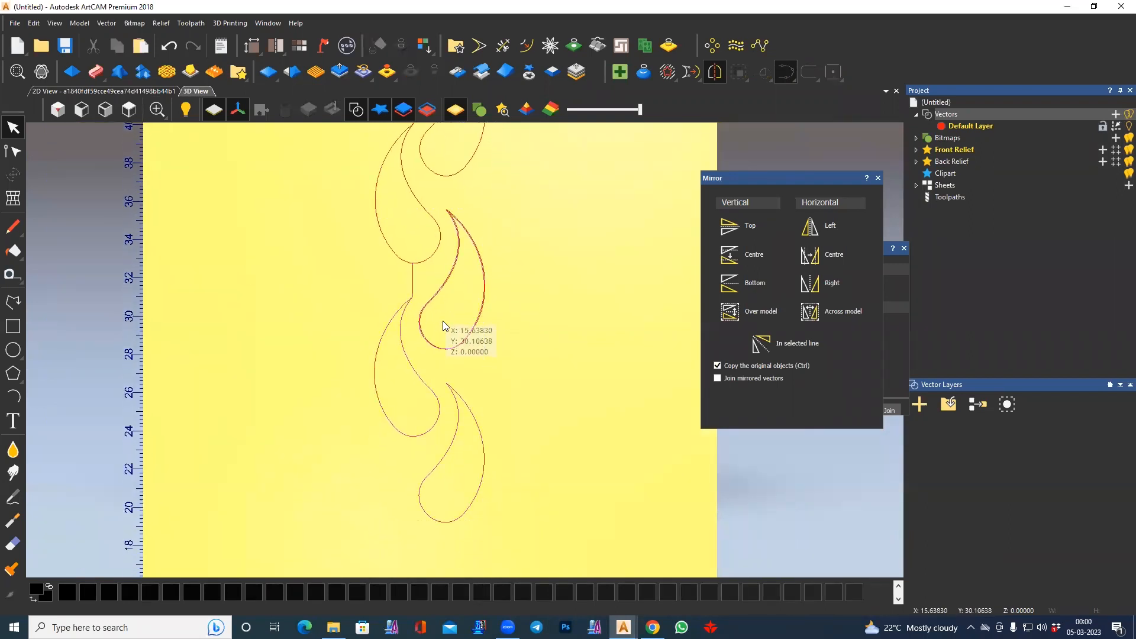
pyautogui.click(439, 348)
pyautogui.click(323, 312)
# - Place a vertical guideline along the connecting lines of the teardrop column
pyautogui.moveTo(360, 277); pyautogui.dragTo(325, 438, button='middle')
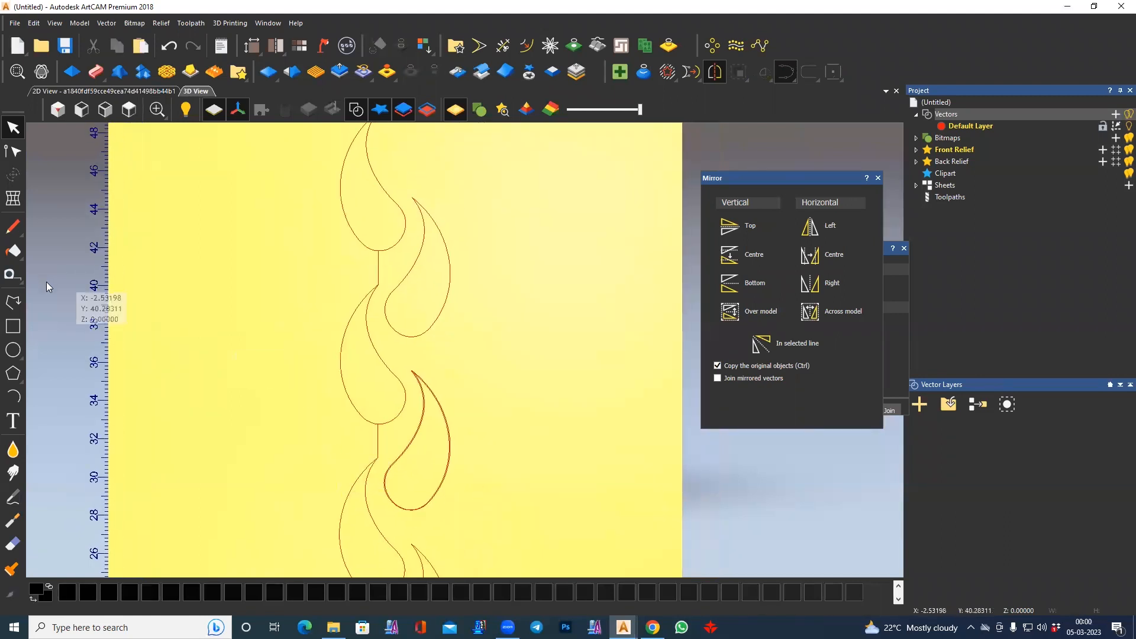
pyautogui.click(46, 95)
pyautogui.moveTo(286, 286); pyautogui.dragTo(266, 295, button='middle')
pyautogui.scroll(-1, 413, 332)
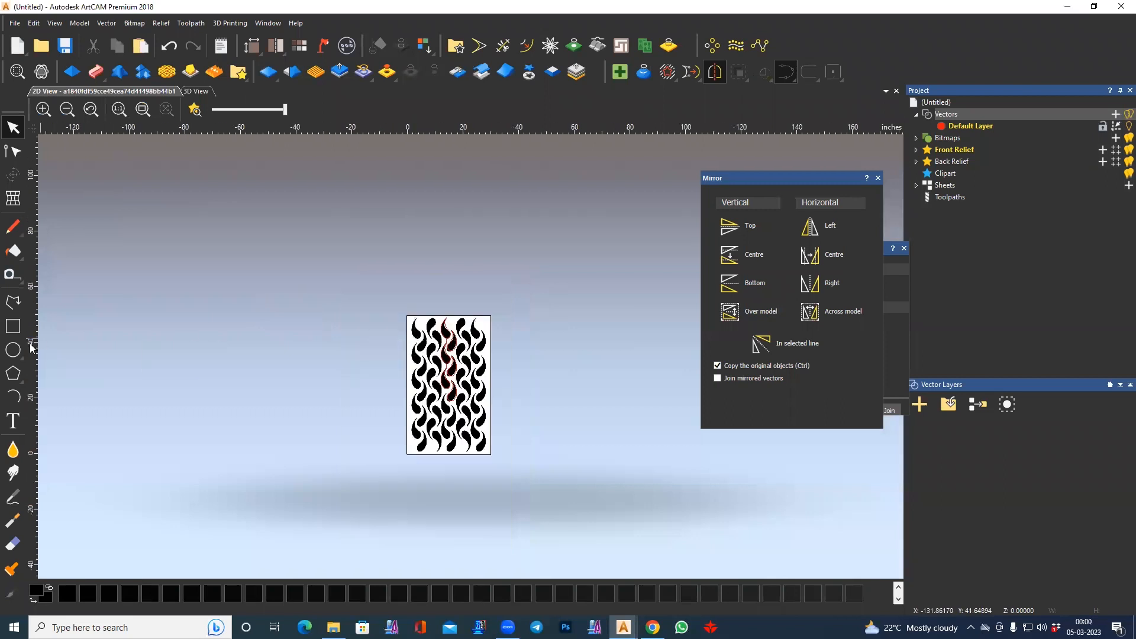
pyautogui.moveTo(289, 379); pyautogui.dragTo(446, 339)
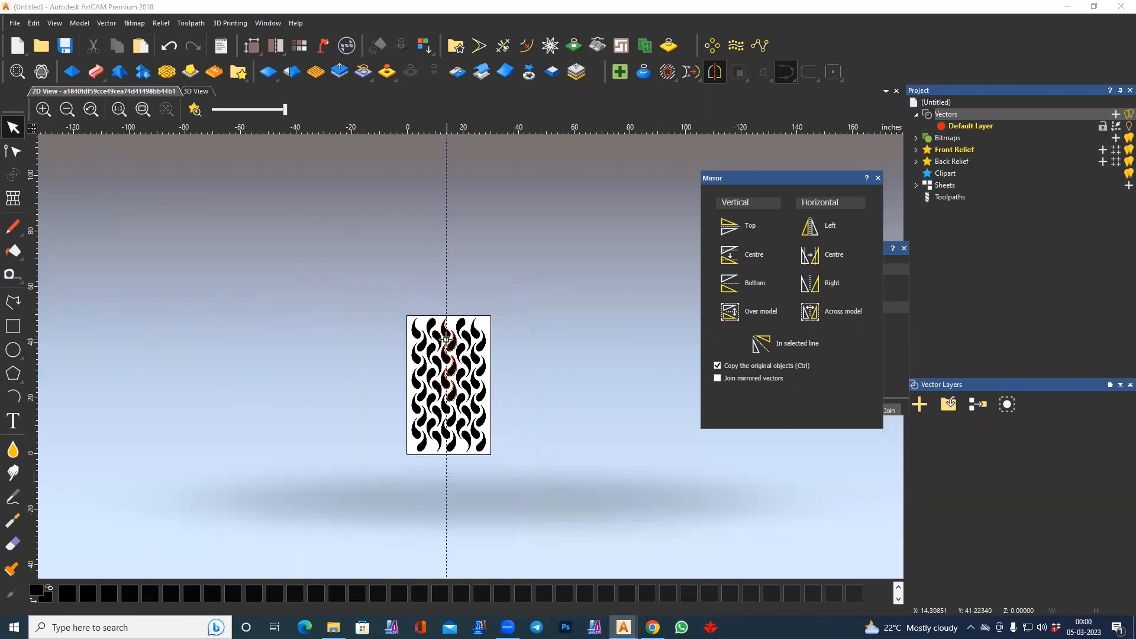
pyautogui.click(195, 91)
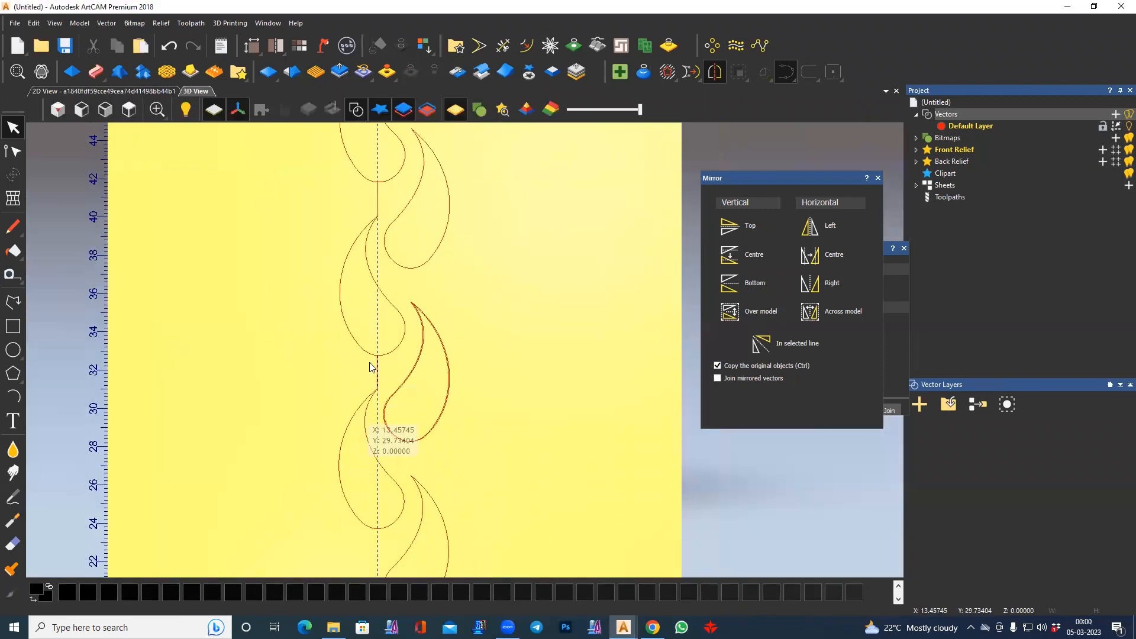
# - Delete the duplicate right teardrop beside the lower connecting line and the lowest right teardrop
pyautogui.click(405, 379)
pyautogui.press('Delete')
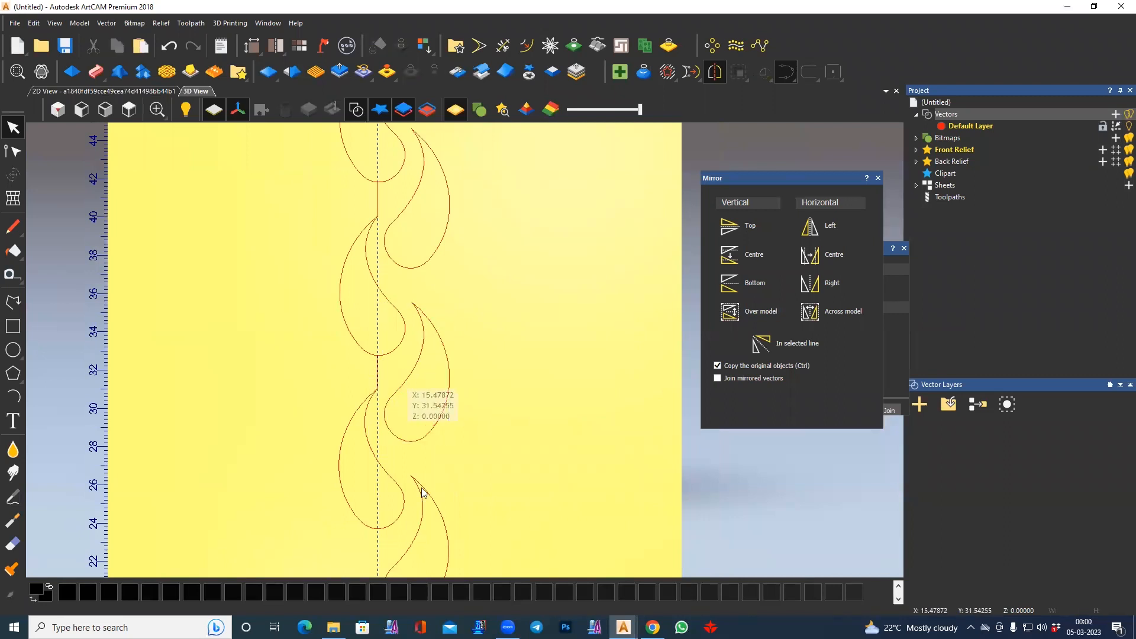
pyautogui.click(448, 520)
pyautogui.press('Delete')
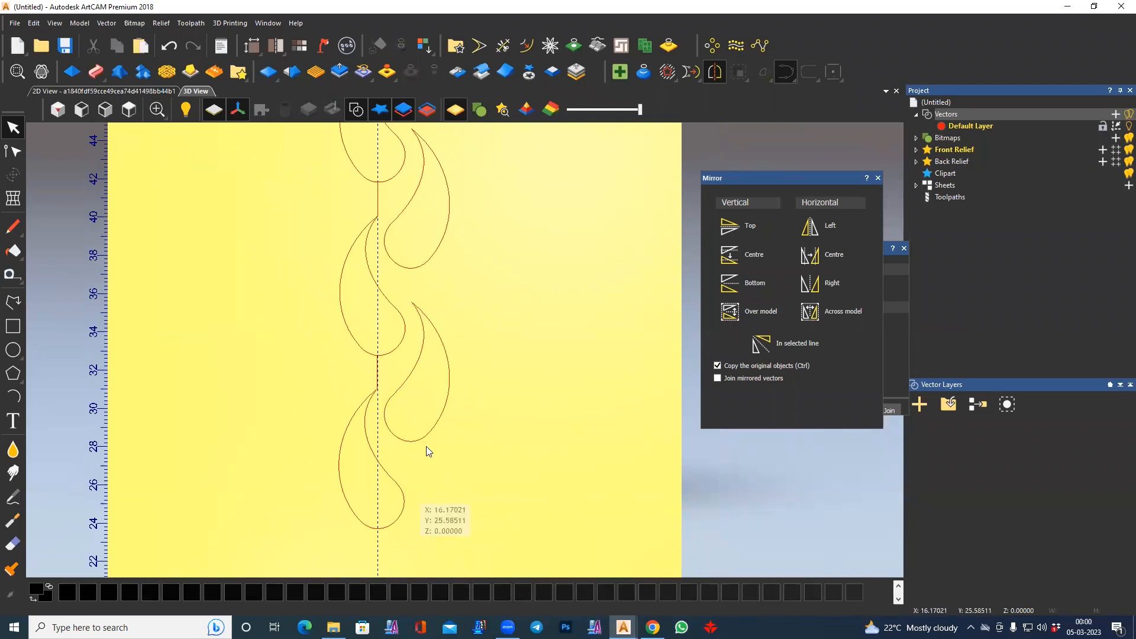
# - Copy the lowest teardrop pair and connecting line repeatedly down the guideline, end to end, past the model's bottom edge
pyautogui.click(343, 459)
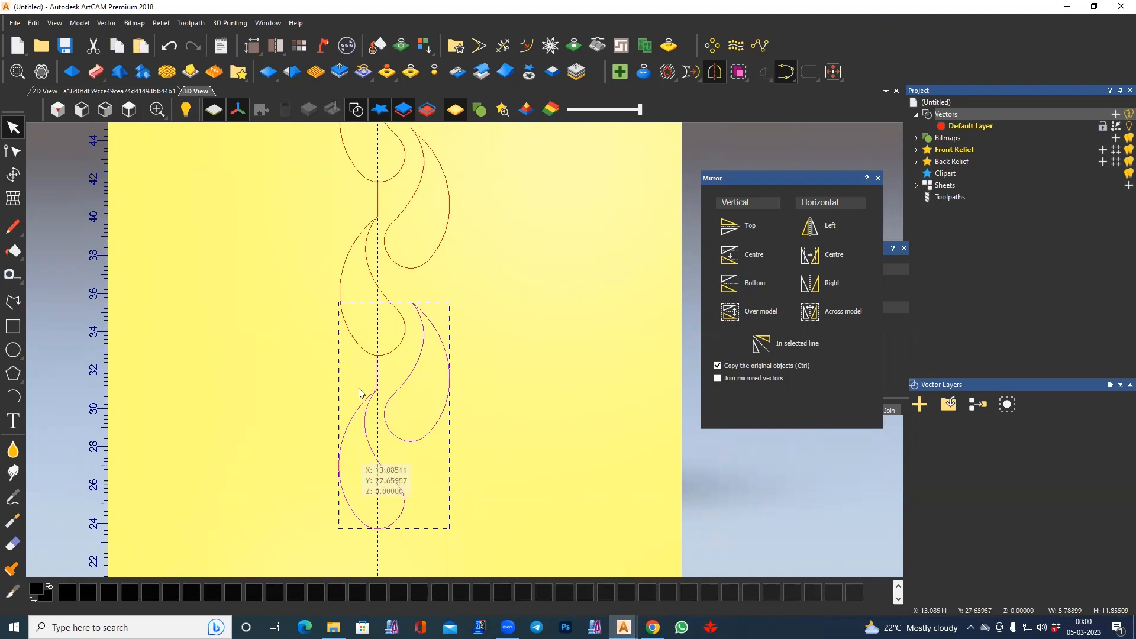
pyautogui.moveTo(363, 393); pyautogui.dragTo(381, 283, button='middle')
pyautogui.moveTo(380, 241); pyautogui.dragTo(382, 413)
pyautogui.moveTo(374, 444); pyautogui.dragTo(390, 279, button='middle')
pyautogui.keyDown('ctrl'); pyautogui.moveTo(398, 251); pyautogui.dragTo(396, 426); pyautogui.keyUp('ctrl')
pyautogui.scroll(-1, 396, 266)
pyautogui.moveTo(412, 183); pyautogui.dragTo(412, 322)
pyautogui.keyDown('ctrl'); pyautogui.moveTo(412, 323); pyautogui.dragTo(412, 461); pyautogui.keyUp('ctrl')
pyautogui.moveTo(394, 484); pyautogui.dragTo(427, 276, button='middle')
pyautogui.keyDown('ctrl'); pyautogui.moveTo(432, 302); pyautogui.dragTo(431, 439); pyautogui.keyUp('ctrl')
pyautogui.moveTo(431, 439); pyautogui.dragTo(428, 356, button='middle')
pyautogui.keyDown('ctrl'); pyautogui.moveTo(432, 348); pyautogui.dragTo(432, 488); pyautogui.keyUp('ctrl')
pyautogui.click(598, 364)
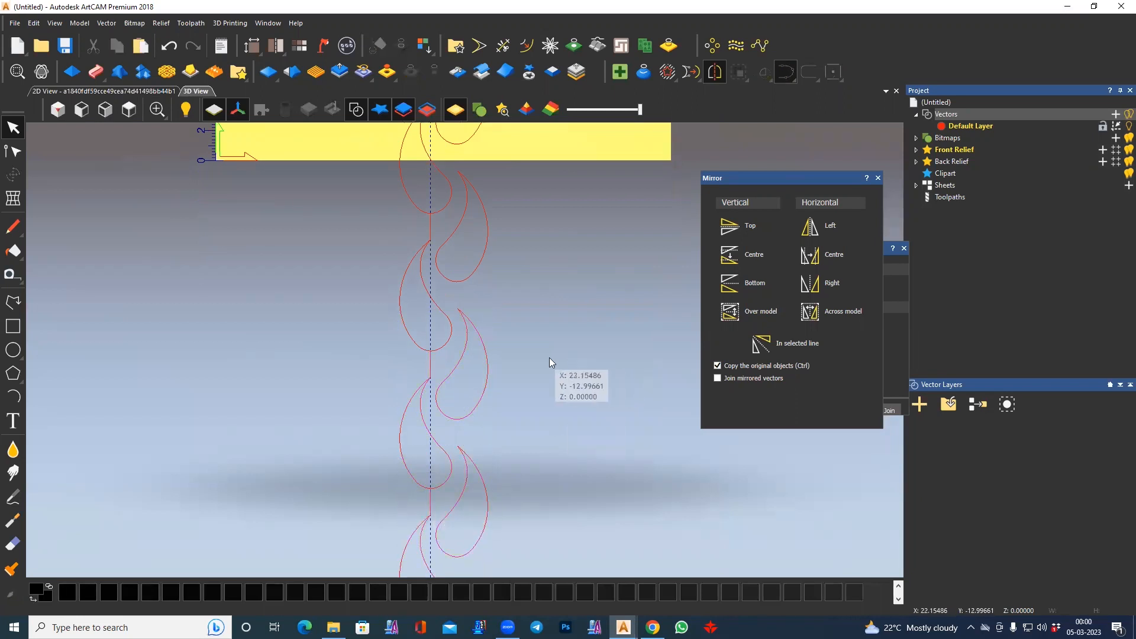
# - Select the whole teardrop column with its connecting lines and show it over the reference bitmap in the 2D view
pyautogui.scroll(-3, 503, 324)
pyautogui.moveTo(478, 247); pyautogui.dragTo(477, 416, button='middle')
pyautogui.scroll(-2, 464, 330)
pyautogui.moveTo(419, 237); pyautogui.dragTo(445, 276, button='middle')
pyautogui.scroll(-1, 420, 367)
pyautogui.scroll(-1, 428, 337)
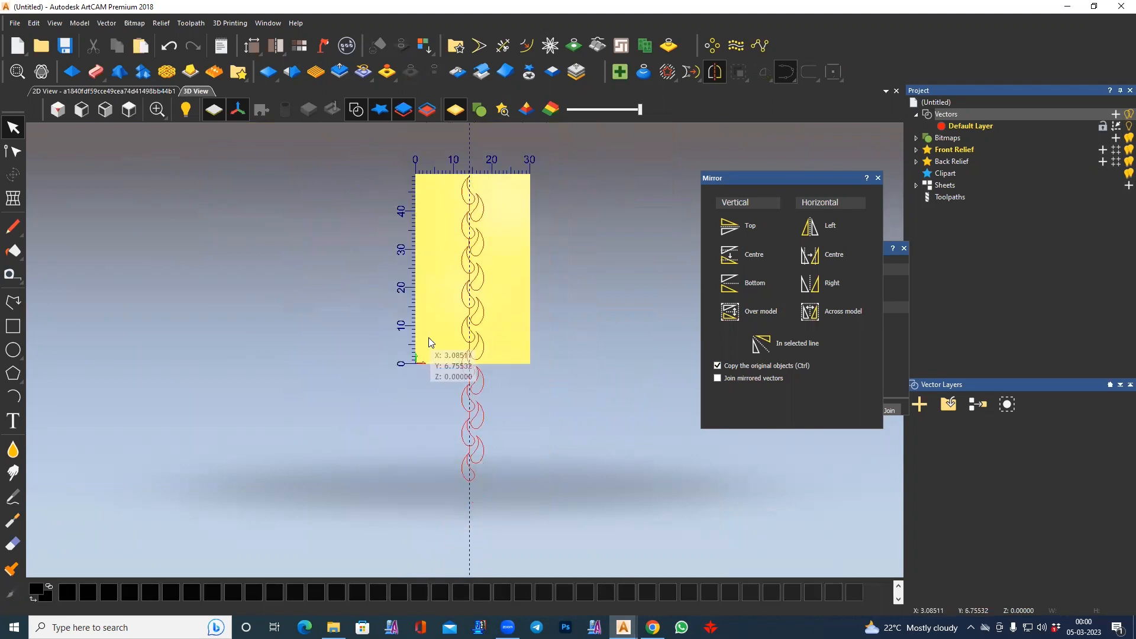
pyautogui.moveTo(429, 337); pyautogui.dragTo(434, 390, button='middle')
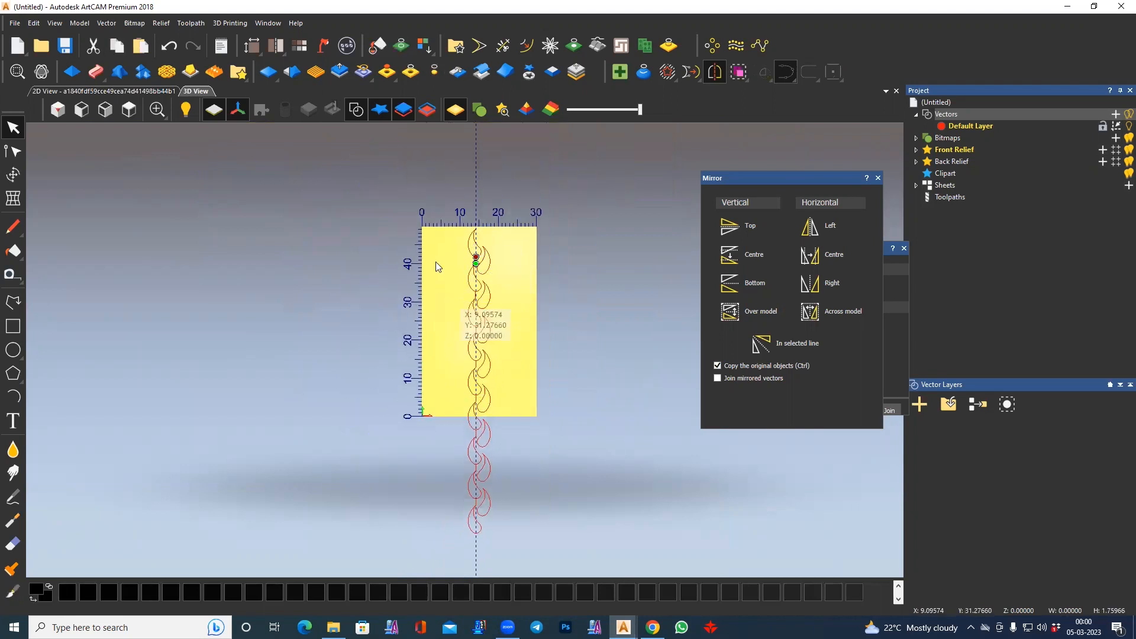
pyautogui.moveTo(460, 203); pyautogui.dragTo(531, 577)
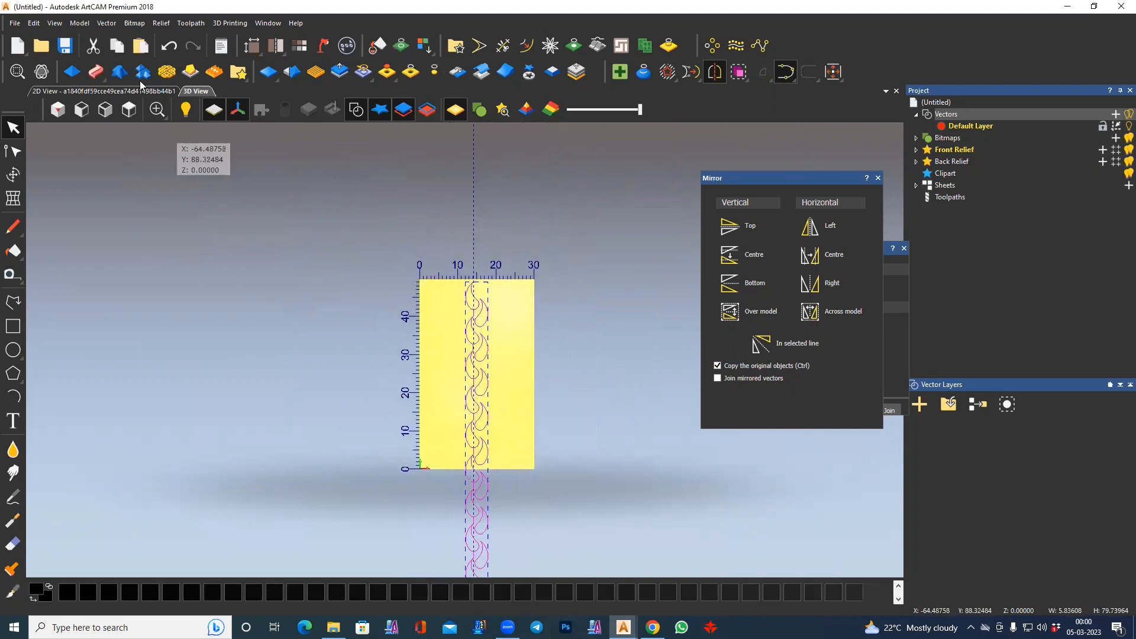
pyautogui.click(103, 90)
pyautogui.scroll(4, 461, 365)
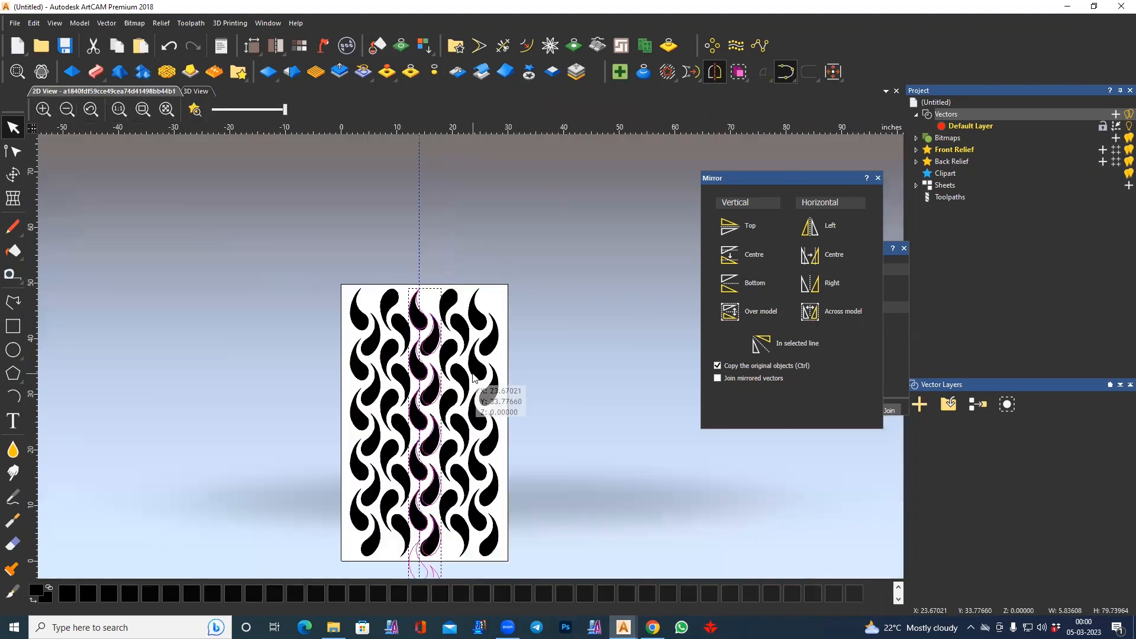
pyautogui.moveTo(325, 338); pyautogui.dragTo(325, 344, button='middle')
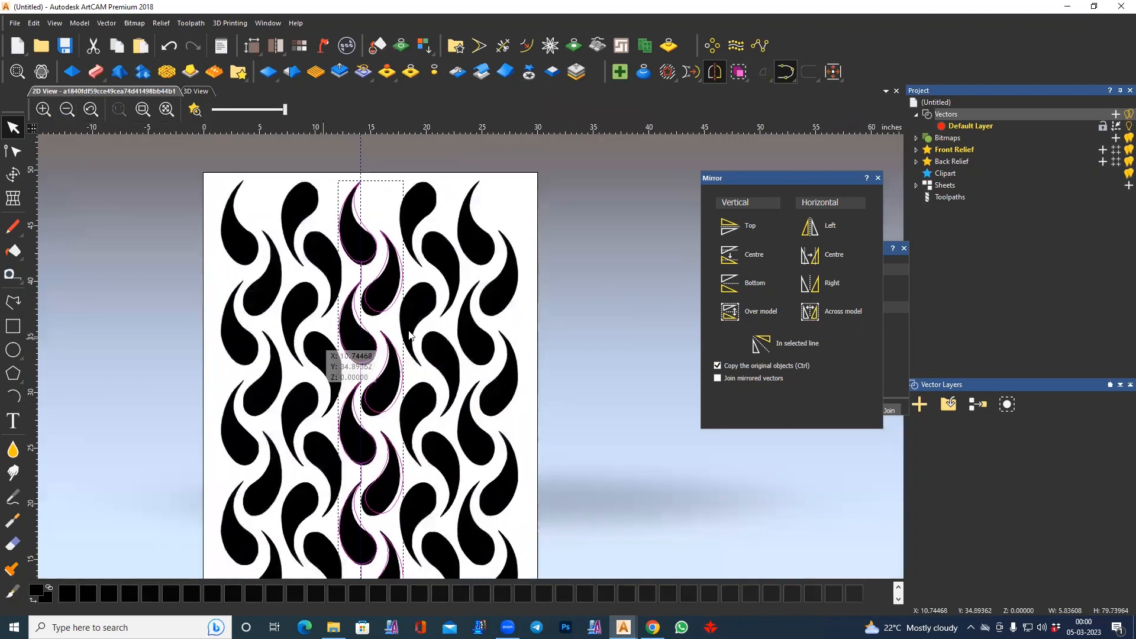
pyautogui.moveTo(469, 337); pyautogui.dragTo(451, 351, button='middle')
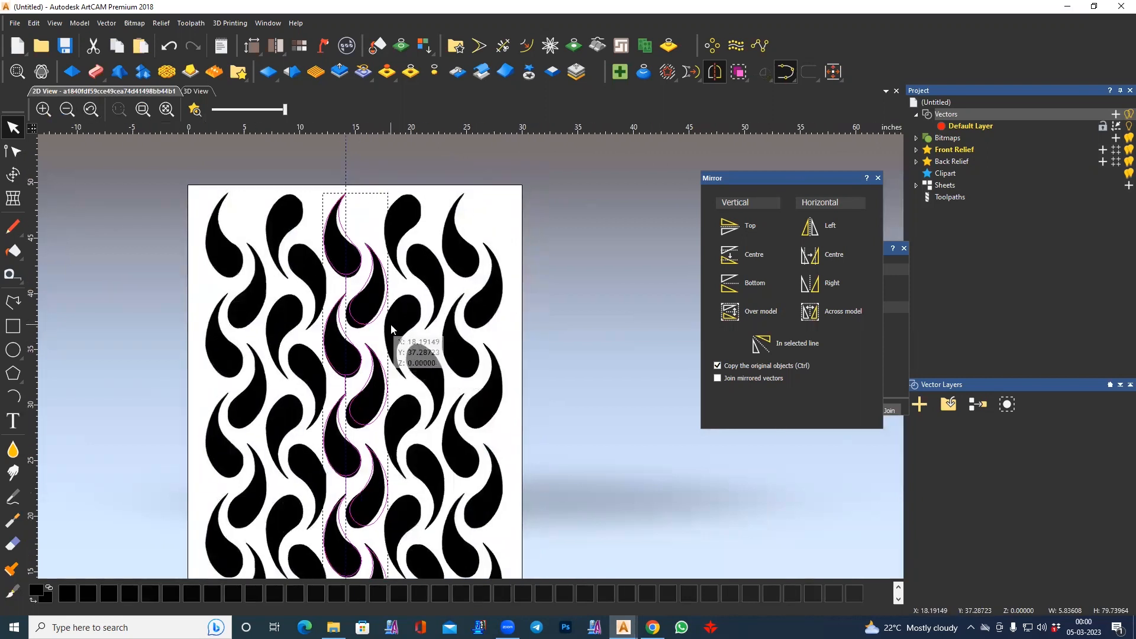
# - Copy the selected teardrop column and move the copy right onto the next column of the bitmap
pyautogui.moveTo(386, 317); pyautogui.dragTo(438, 349)
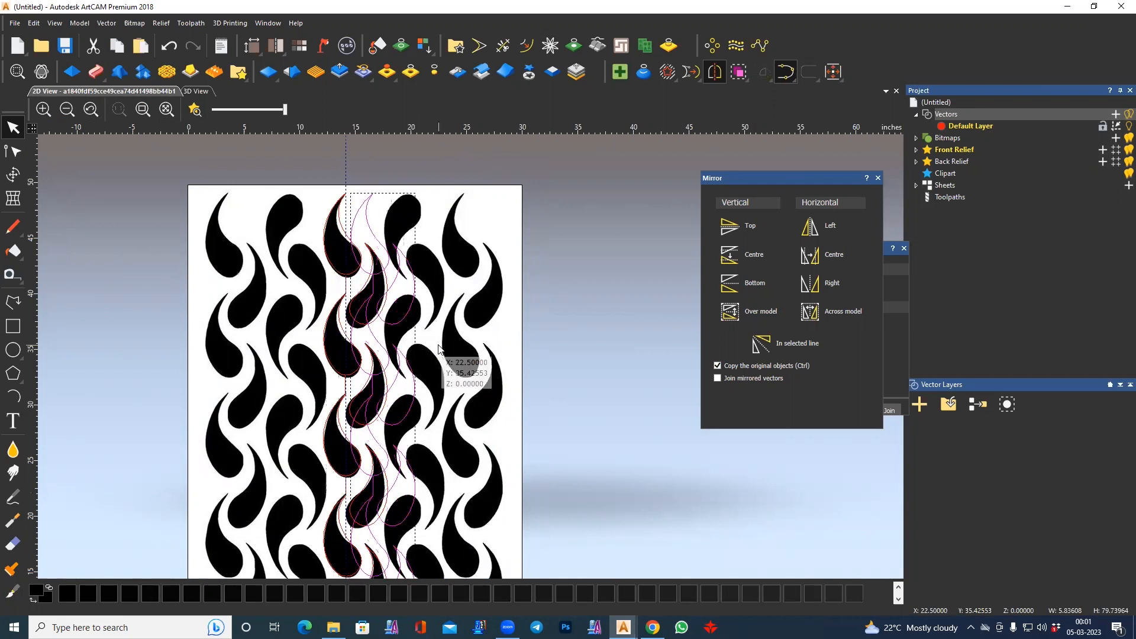
pyautogui.press('Right')
pyautogui.press('Right')
pyautogui.press('Right')
pyautogui.press('Right')
pyautogui.press('Right')
pyautogui.press('Right')
pyautogui.press('Right')
pyautogui.press('Right')
pyautogui.press('Right')
pyautogui.press('Right')
pyautogui.press('Right')
pyautogui.press('Right')
pyautogui.scroll(1, 390, 323)
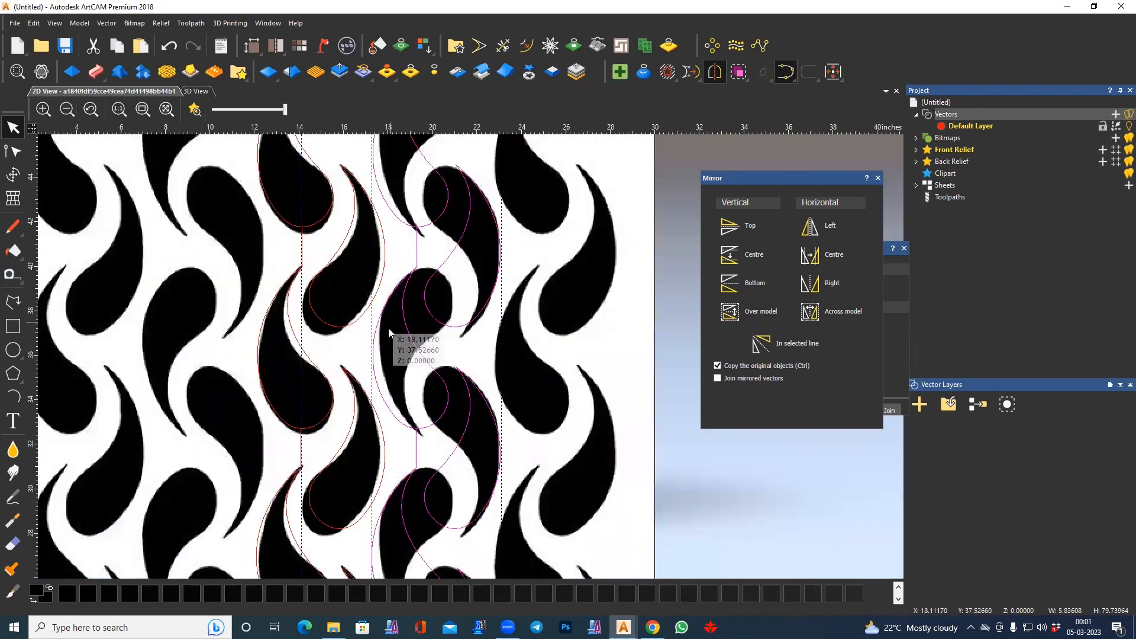
pyautogui.press('Right')
pyautogui.press('Right')
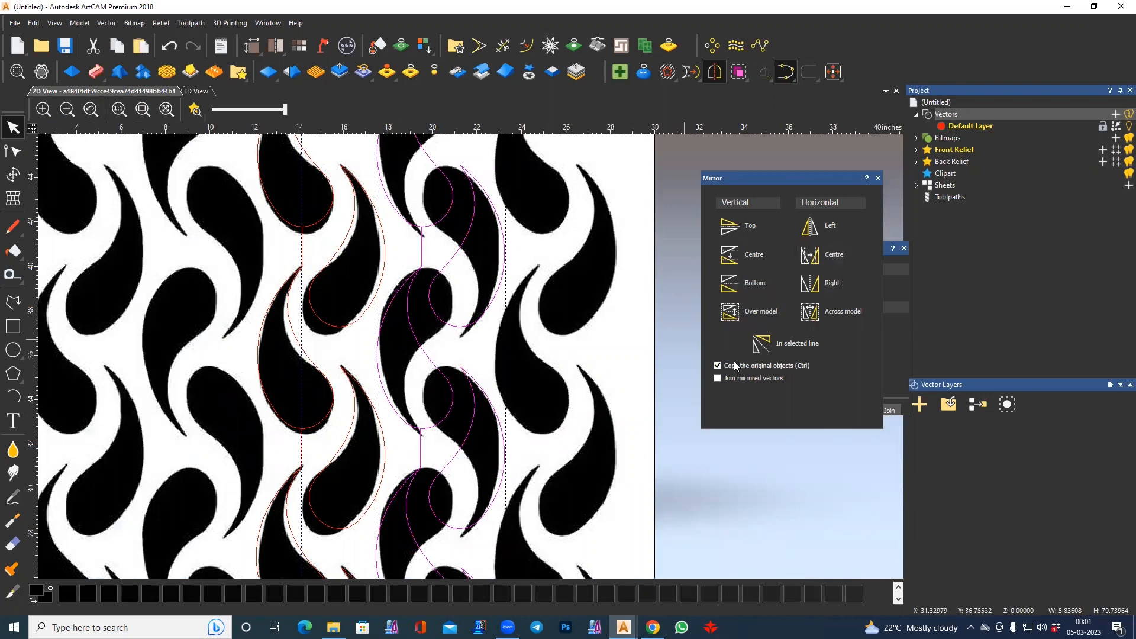
# - Mirror the copied column vertically about its centre without keeping the original, aligning it with the upside-down teardrops of the bitmap
pyautogui.click(730, 259)
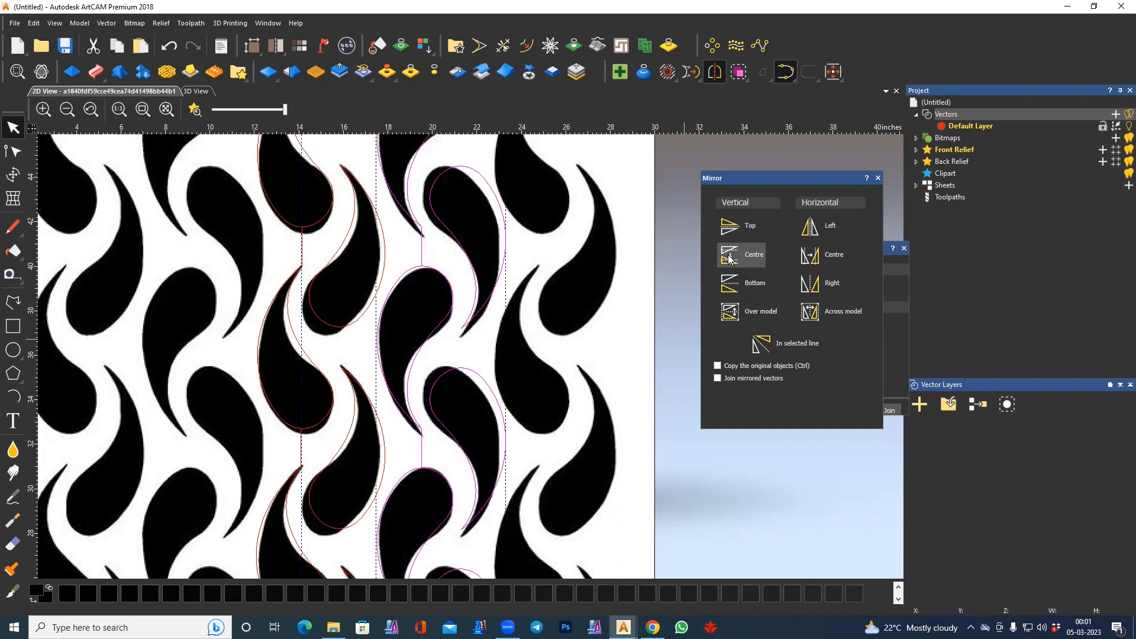
pyautogui.click(730, 312)
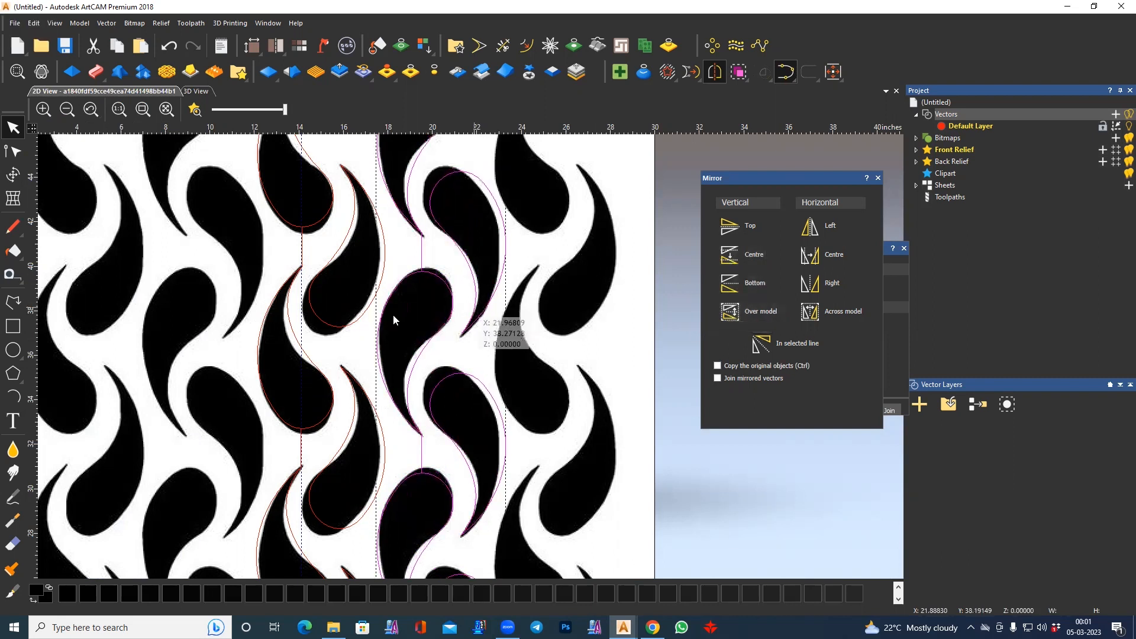
pyautogui.moveTo(387, 358)
pyautogui.mouseDown(button='middle')
pyautogui.moveTo(363, 361)
pyautogui.moveTo(403, 352)
pyautogui.moveTo(394, 356)
pyautogui.mouseUp(button='middle')
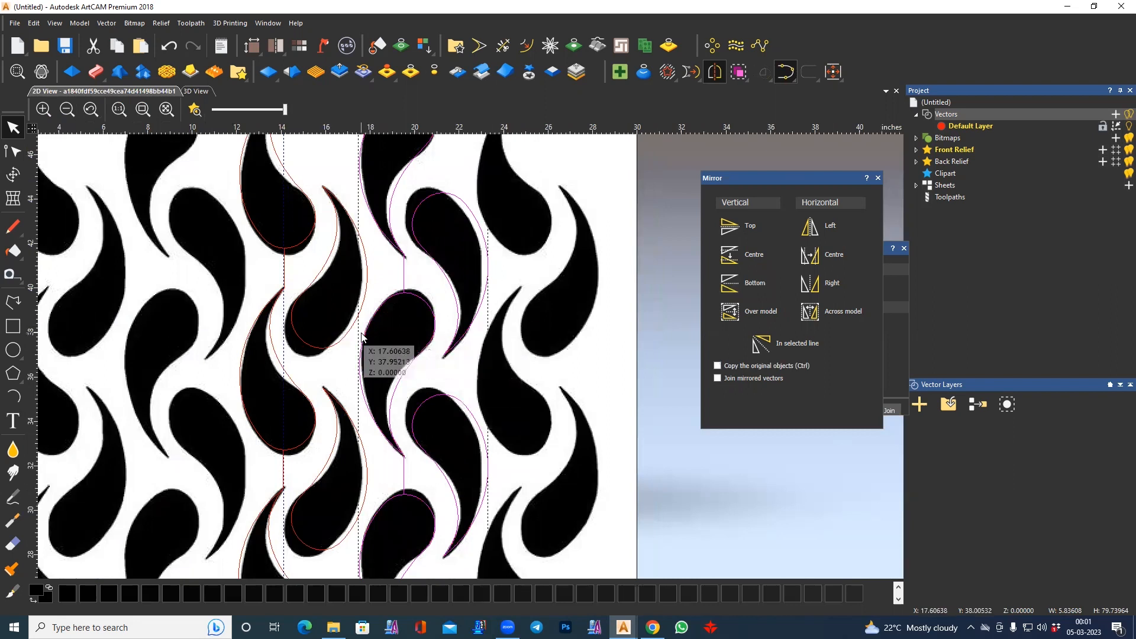
# - Select both teardrop columns, copy them and move the copy right so it continues the pattern past the model's right edge
pyautogui.scroll(-4, 477, 368)
pyautogui.scroll(-3, 482, 367)
pyautogui.moveTo(442, 367); pyautogui.dragTo(525, 562)
pyautogui.moveTo(523, 521); pyautogui.dragTo(519, 358, button='middle')
pyautogui.keyDown('shift'); pyautogui.moveTo(322, 361); pyautogui.dragTo(561, 569); pyautogui.keyUp('shift')
pyautogui.moveTo(548, 363); pyautogui.dragTo(503, 533, button='middle')
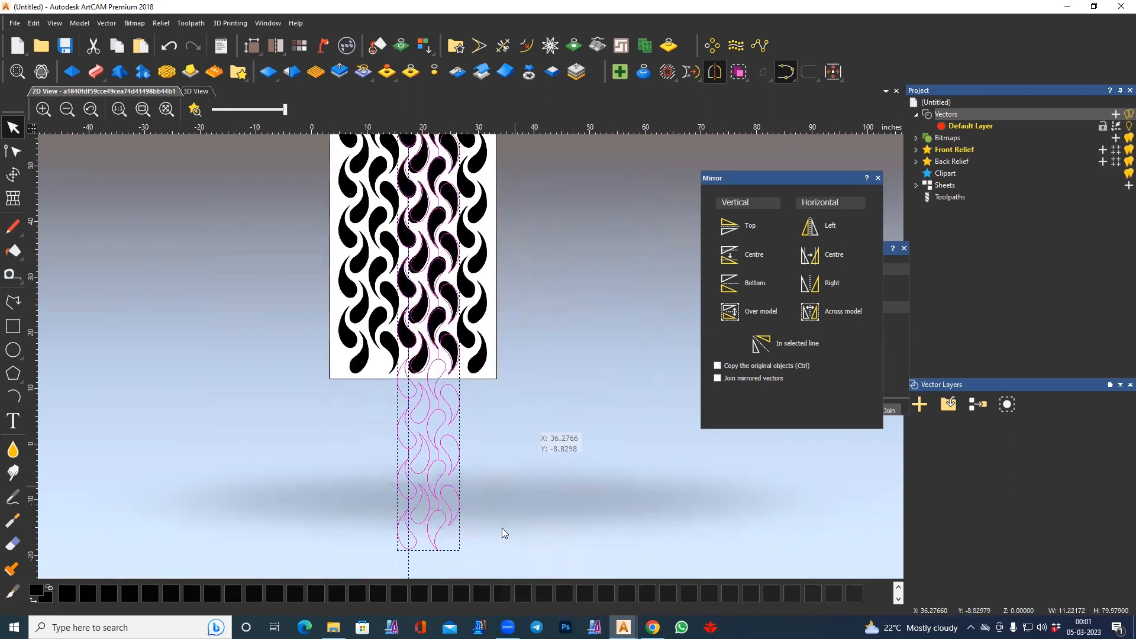
pyautogui.scroll(-1, 514, 511)
pyautogui.hotkey('ctrl', 'c')
pyautogui.hotkey('ctrl', 'v')
pyautogui.press('Right')
pyautogui.press('Right')
pyautogui.press('Right')
pyautogui.press('Right')
pyautogui.press('Right')
pyautogui.press('Right')
pyautogui.scroll(5, 422, 305)
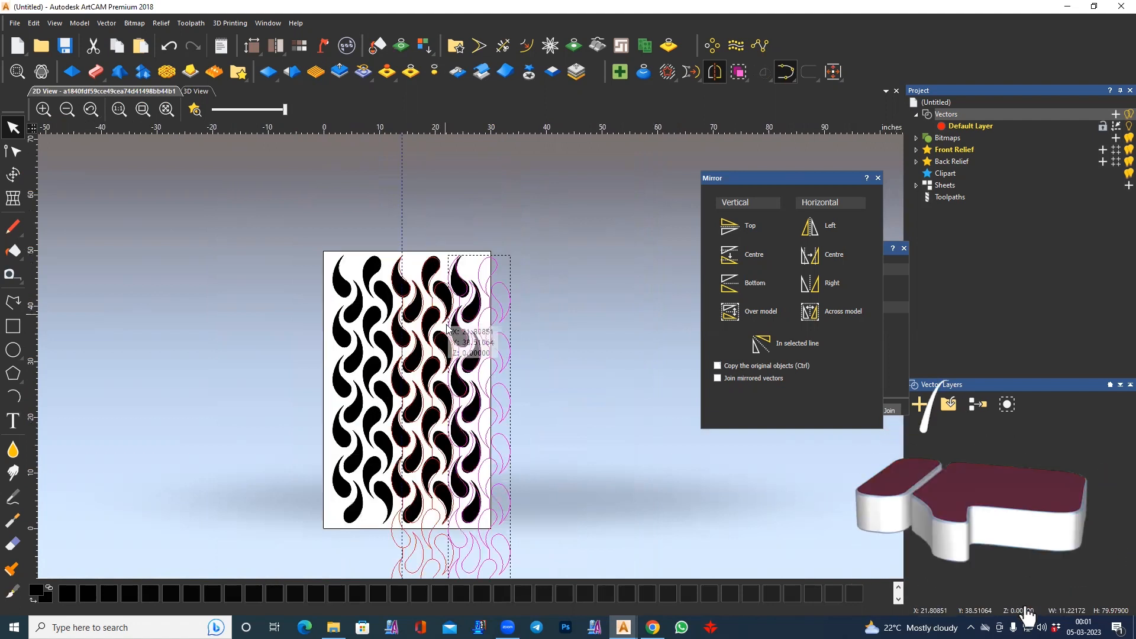
pyautogui.press('Right')
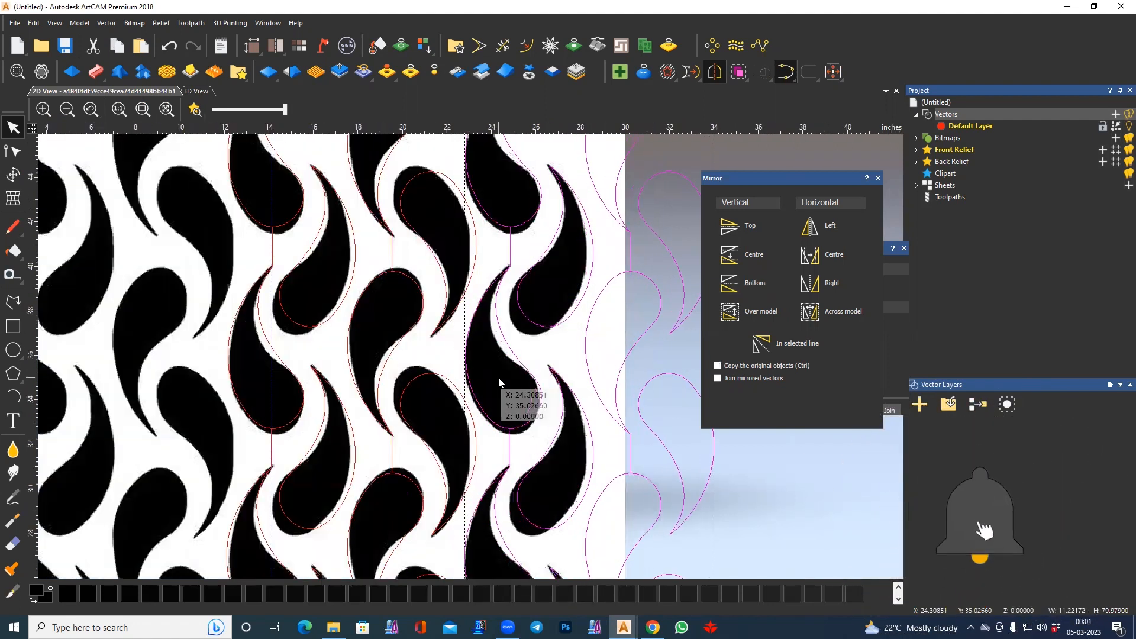
pyautogui.scroll(-3, 471, 325)
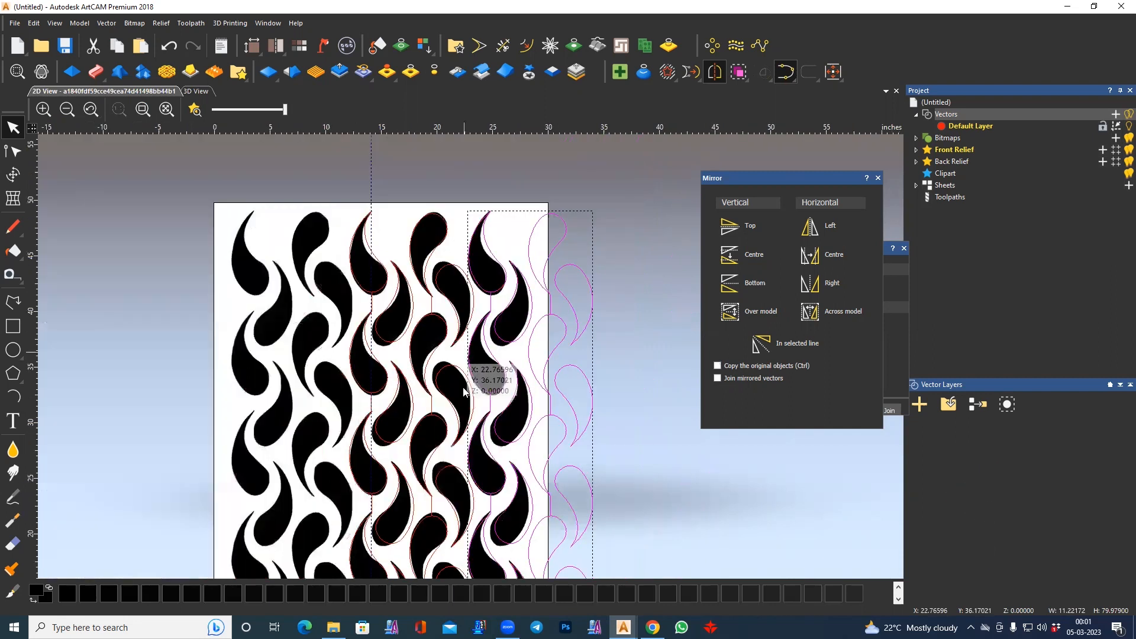
# - Select all four columns, copy them and move the copy left so the pattern continues over the model's left part
pyautogui.scroll(-1, 405, 258)
pyautogui.moveTo(415, 259); pyautogui.dragTo(562, 571)
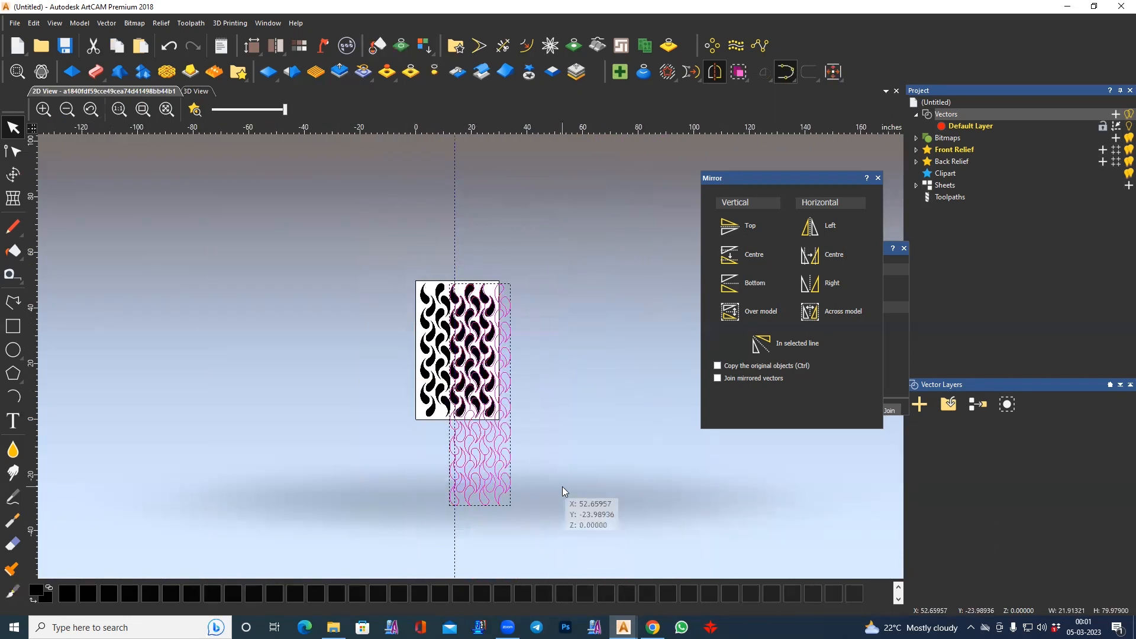
pyautogui.press('Left')
pyautogui.press('Left')
pyautogui.press('Left')
pyautogui.press('Left')
pyautogui.press('Left')
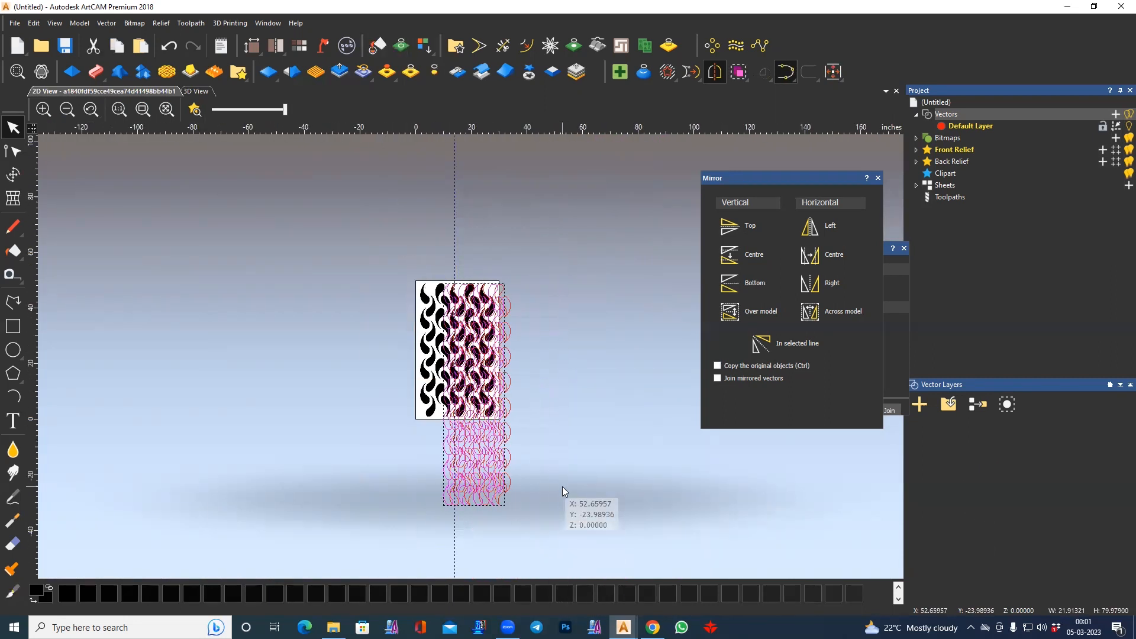
pyautogui.press('Left')
pyautogui.press('Left')
pyautogui.press('Left')
pyautogui.press('Left')
pyautogui.press('Left')
pyautogui.press('Left')
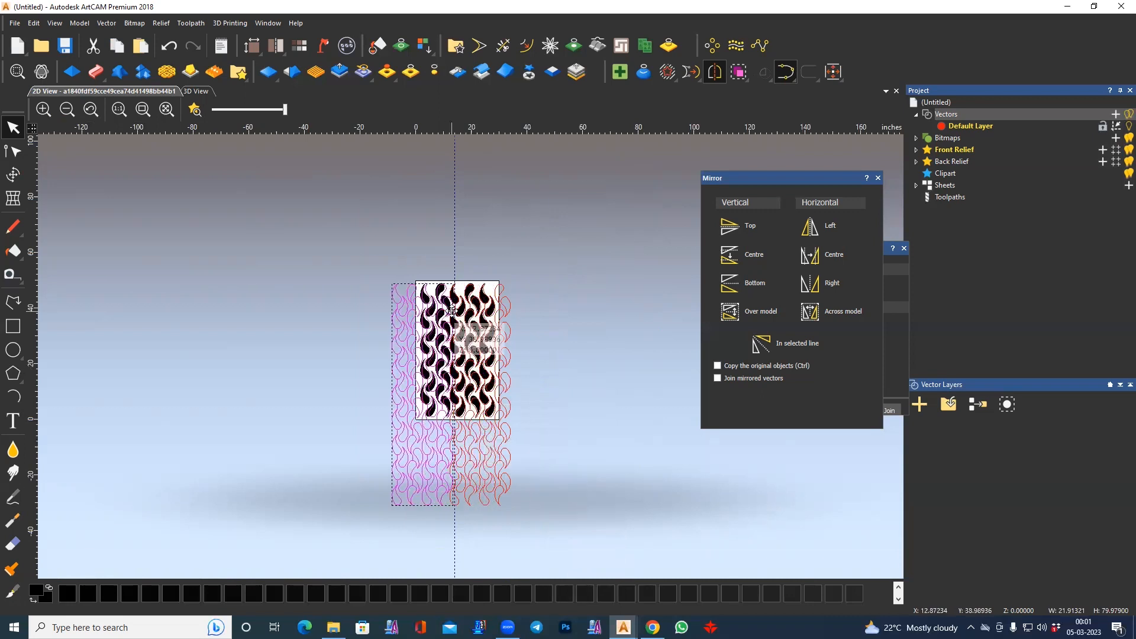
pyautogui.scroll(5, 457, 347)
pyautogui.press('Left')
pyautogui.press('Left')
pyautogui.press('Left')
pyautogui.press('Left')
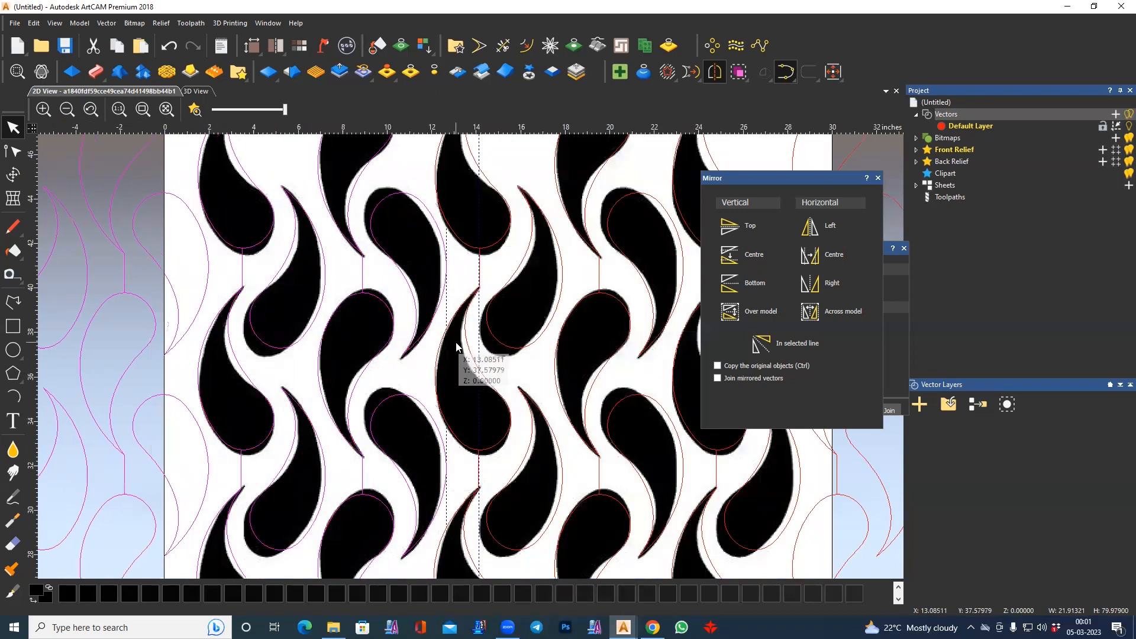
pyautogui.press('Left')
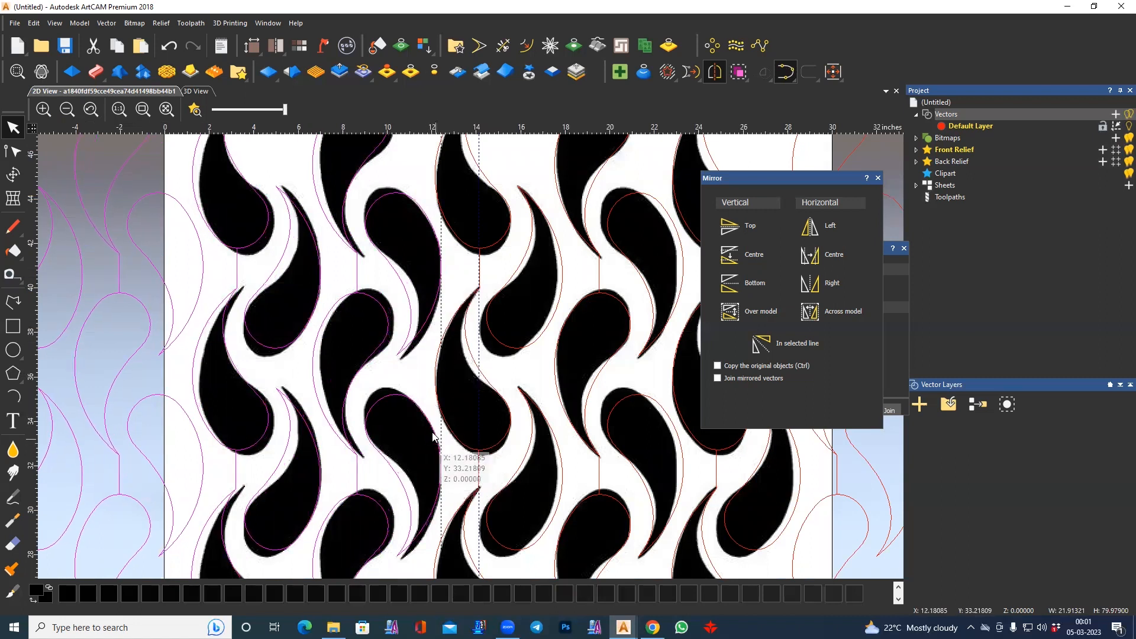
pyautogui.scroll(-2, 434, 433)
pyautogui.scroll(-2, 433, 432)
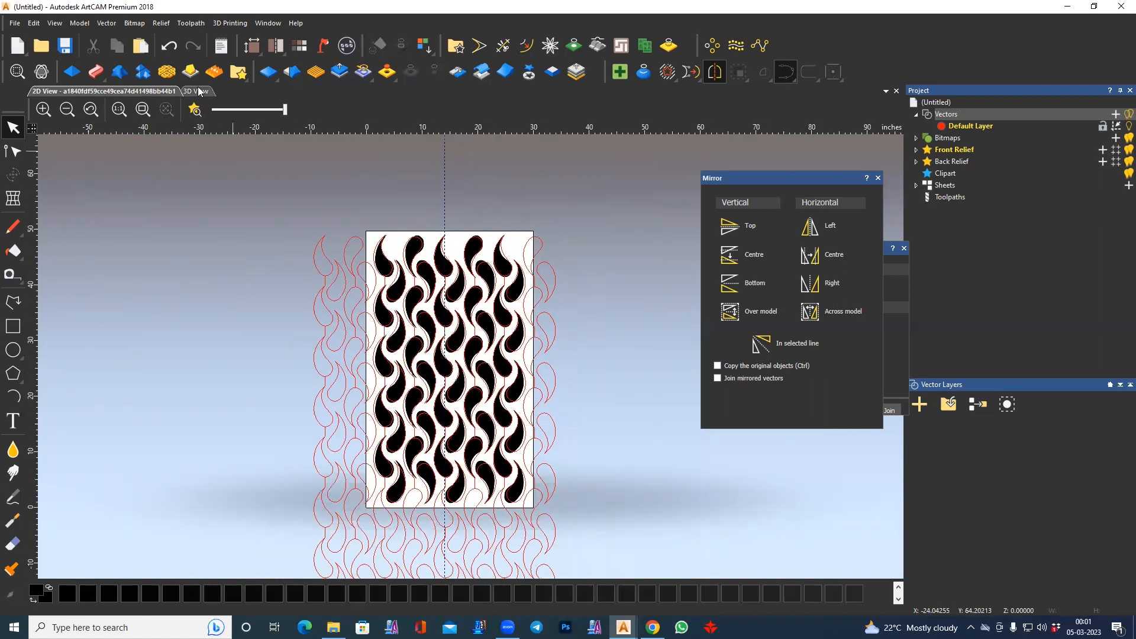
# - Select the open vectors of the entire teardrop pattern with Vector Doctor in the 3D view
pyautogui.click(195, 90)
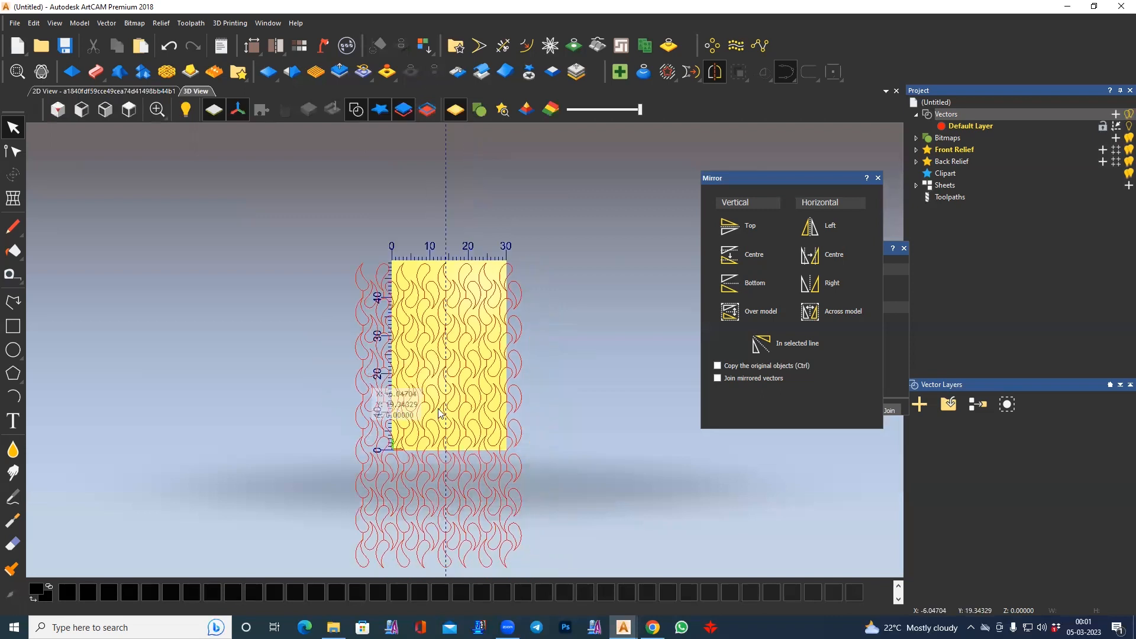
pyautogui.scroll(1, 473, 354)
pyautogui.scroll(2, 474, 353)
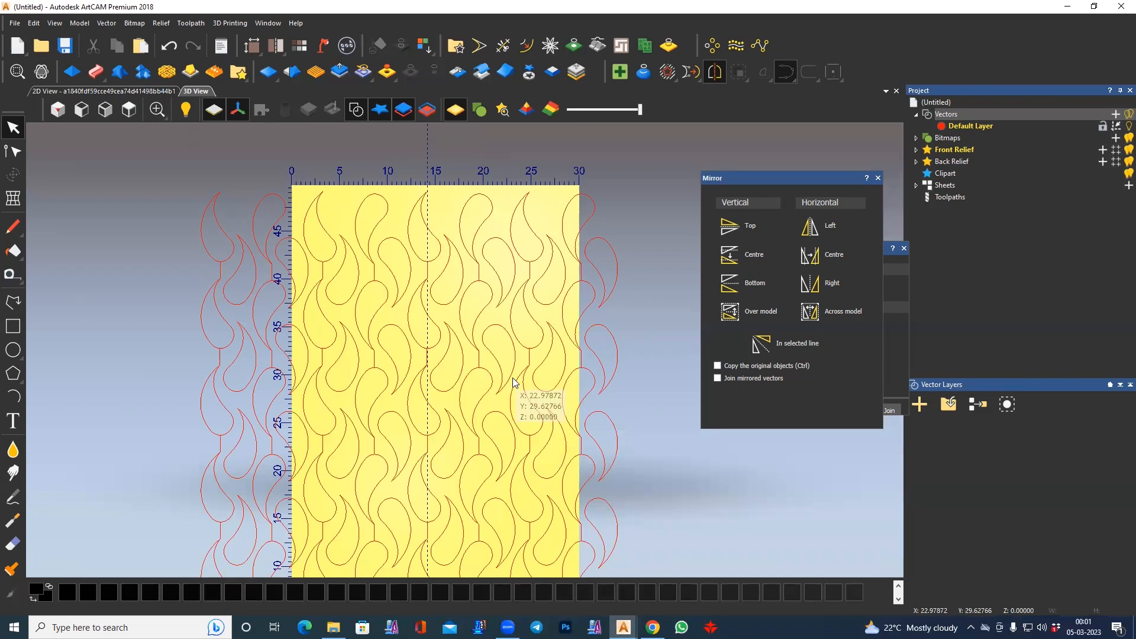
pyautogui.scroll(-2, 414, 385)
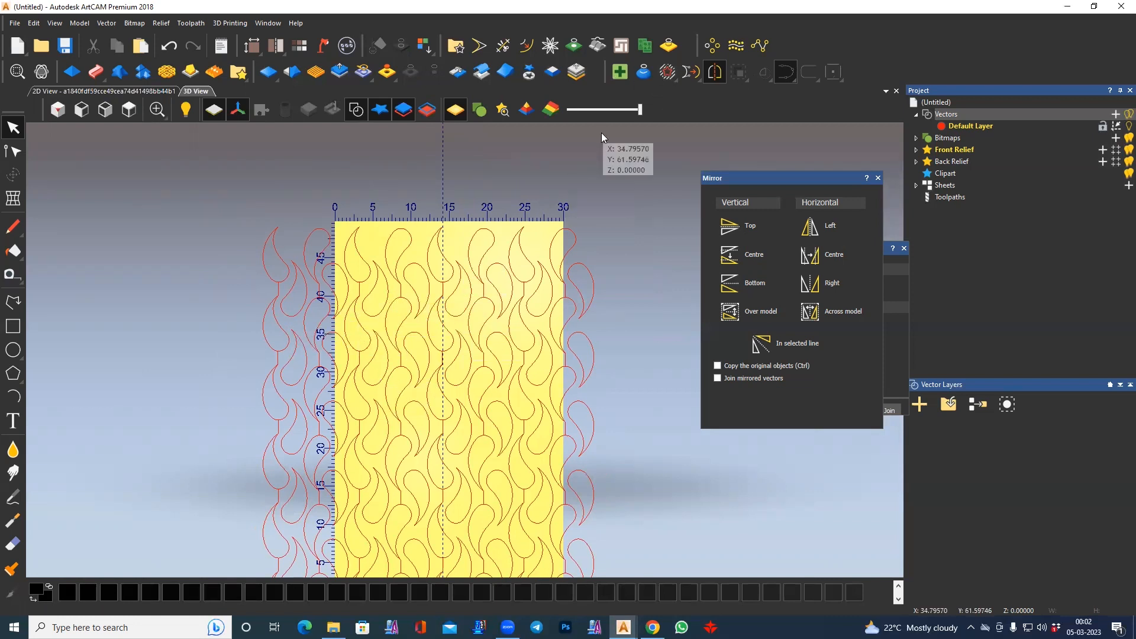
pyautogui.click(616, 75)
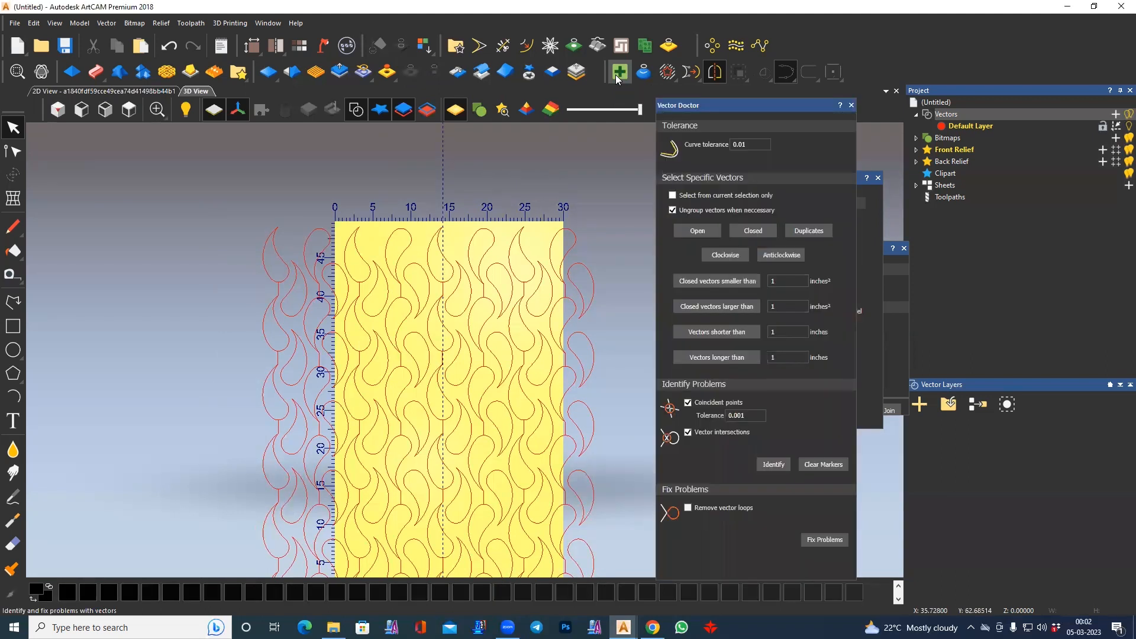
pyautogui.click(685, 232)
pyautogui.scroll(-5, 449, 478)
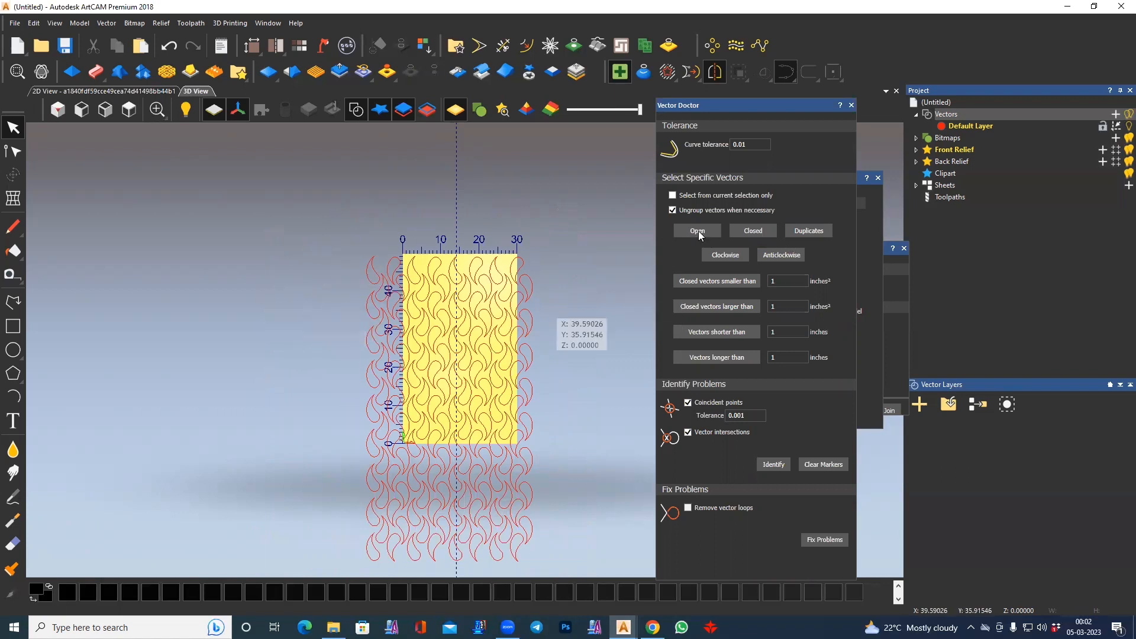
pyautogui.click(753, 230)
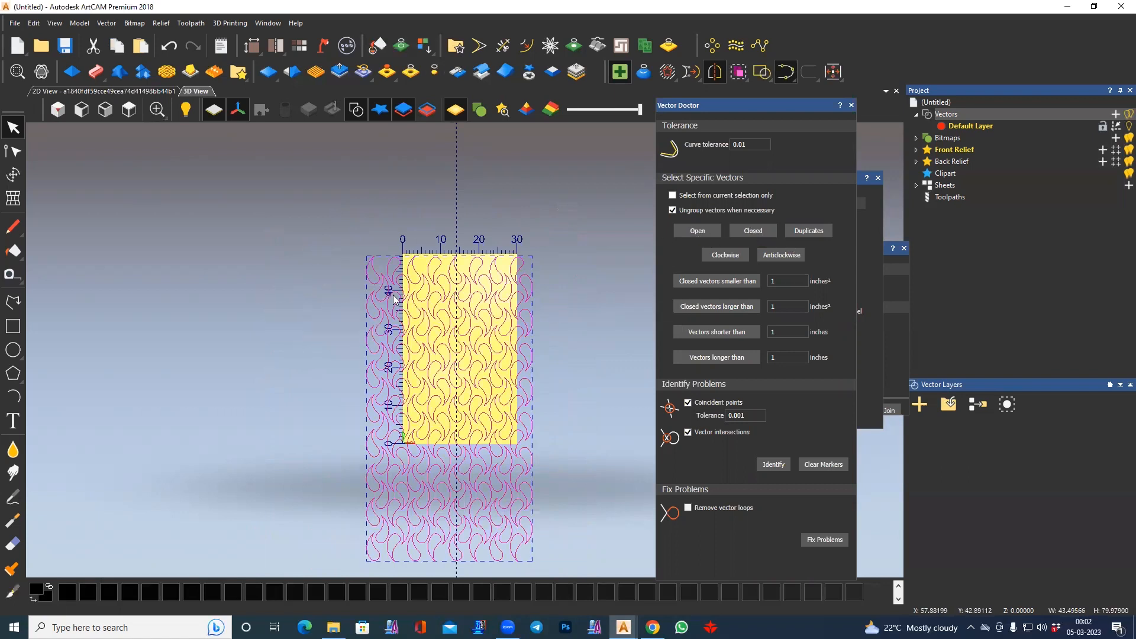
pyautogui.click(808, 230)
pyautogui.moveTo(305, 249); pyautogui.dragTo(534, 563)
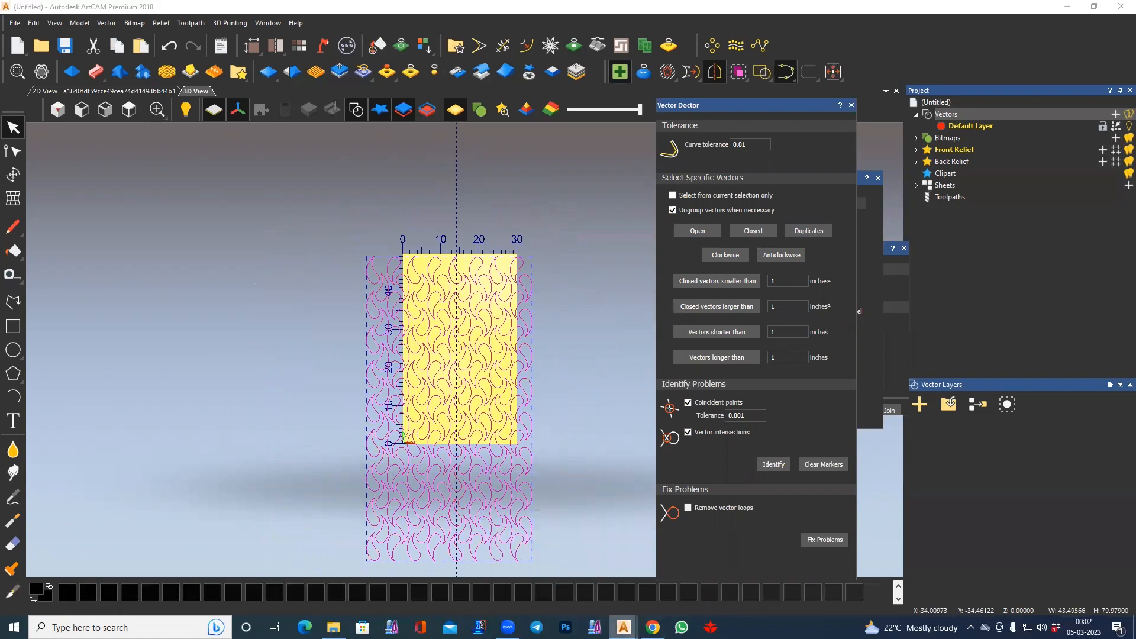
# - Open another ArtCAM session and create a new 40 by 60 inch model with its origin at the centre
pyautogui.rightClick(623, 628)
pyautogui.click(611, 565)
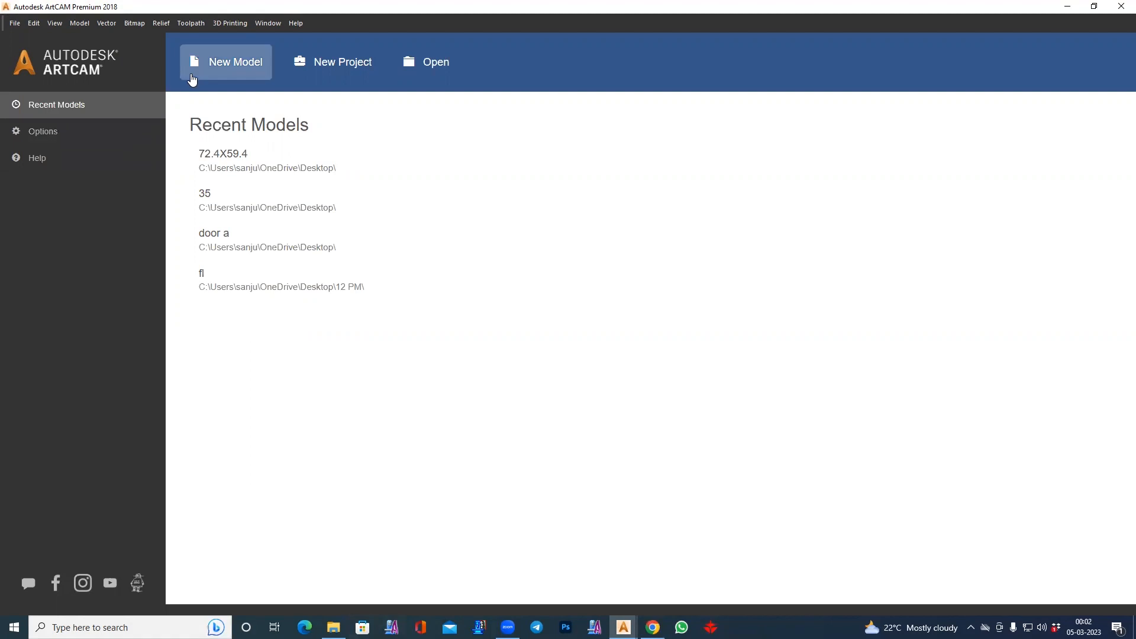
pyautogui.click(225, 63)
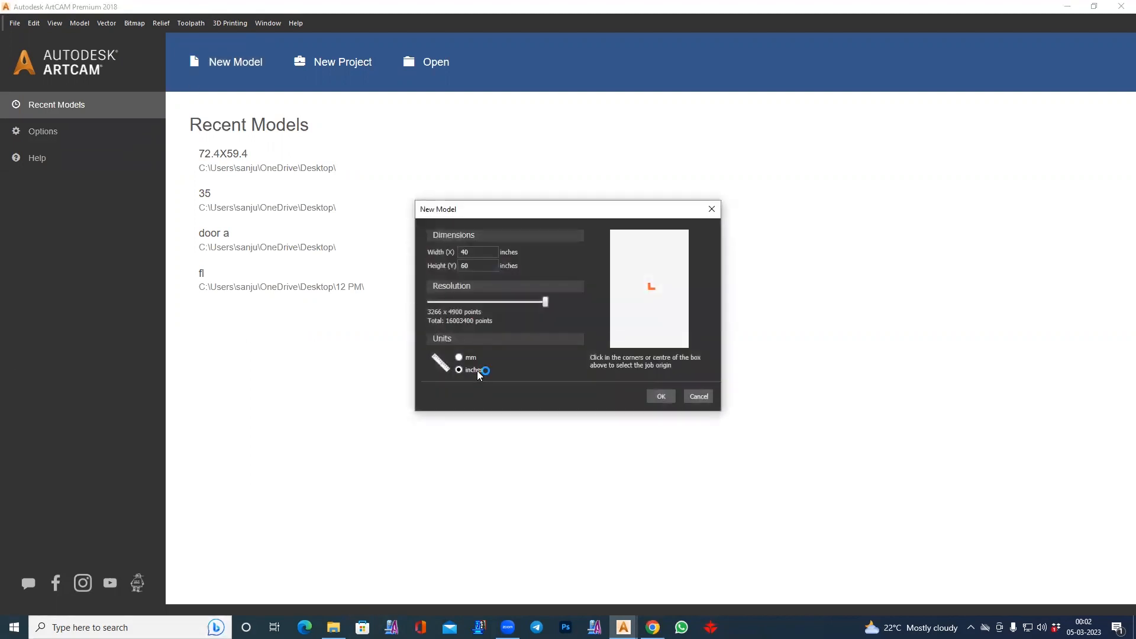
pyautogui.click(662, 397)
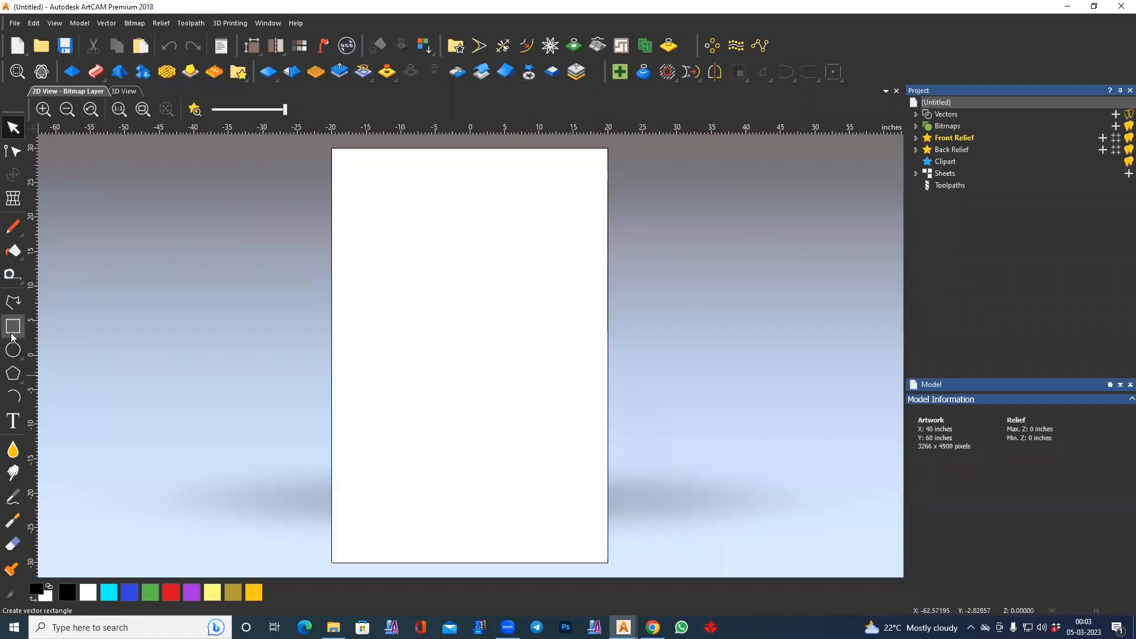
# - Draw a 40 by 60 inch rectangle along the model's edges and offset it inwards by 2 inches
pyautogui.click(12, 331)
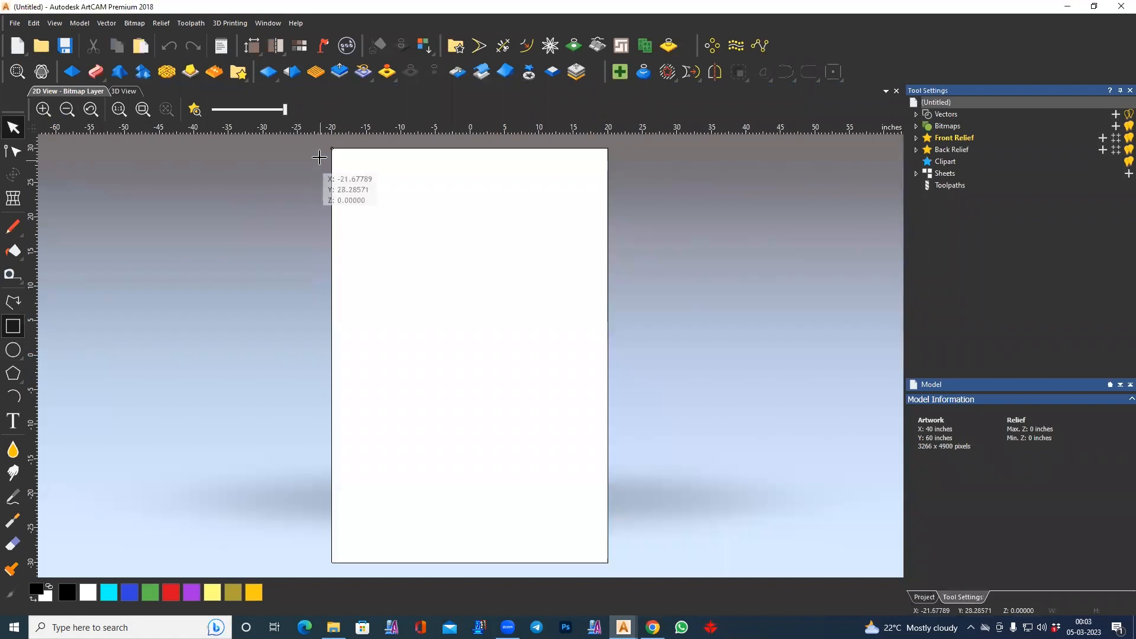
pyautogui.moveTo(332, 149); pyautogui.dragTo(608, 563)
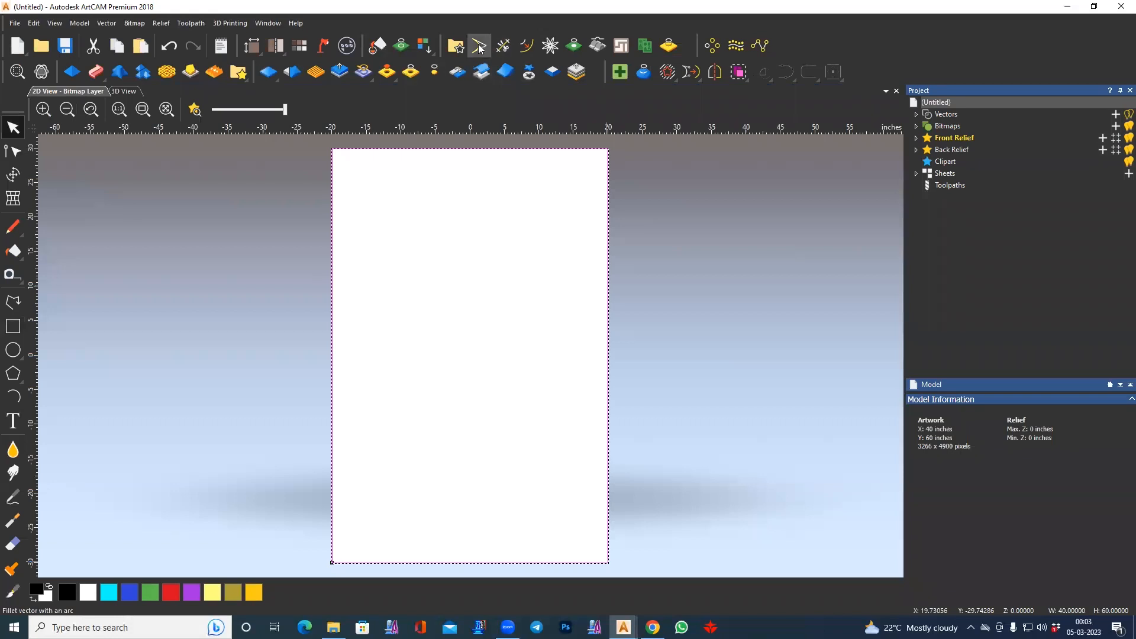
pyautogui.click(526, 45)
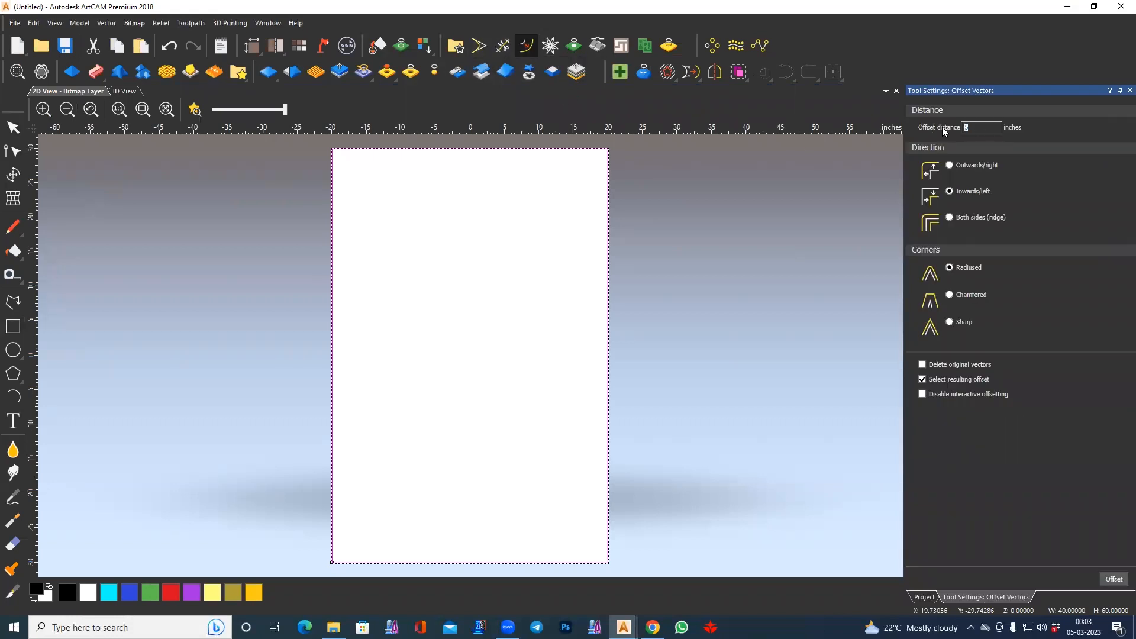
pyautogui.write('2')
pyautogui.press('Return')
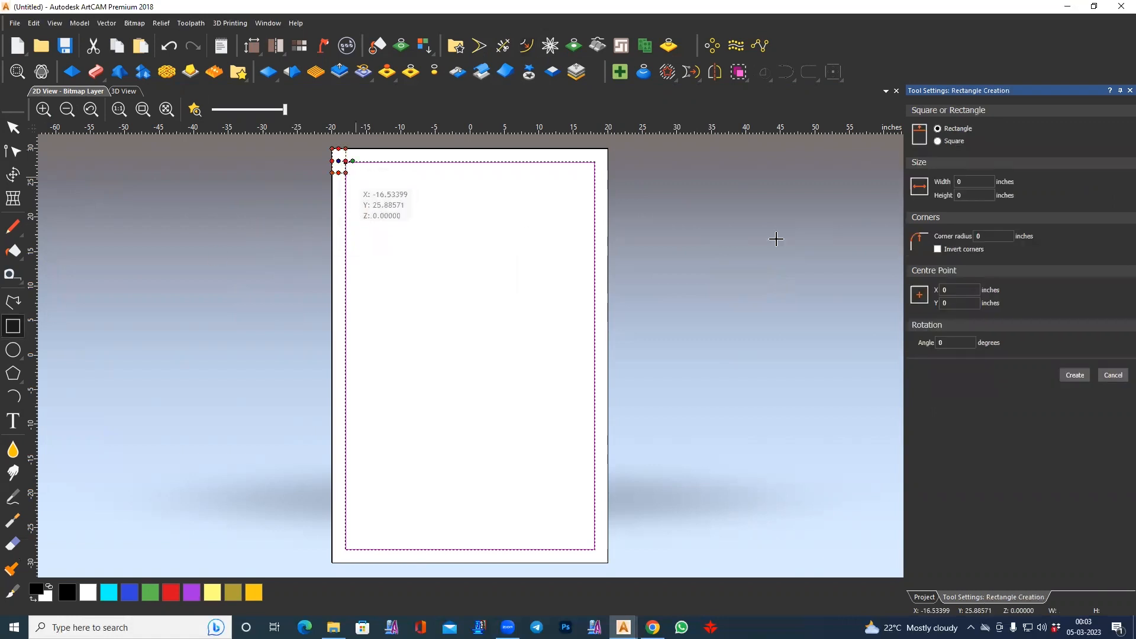
# - Create a 2 by 3 inch helper rectangle in the upper-left corner of the border frame
pyautogui.write('0')
pyautogui.click(11, 128)
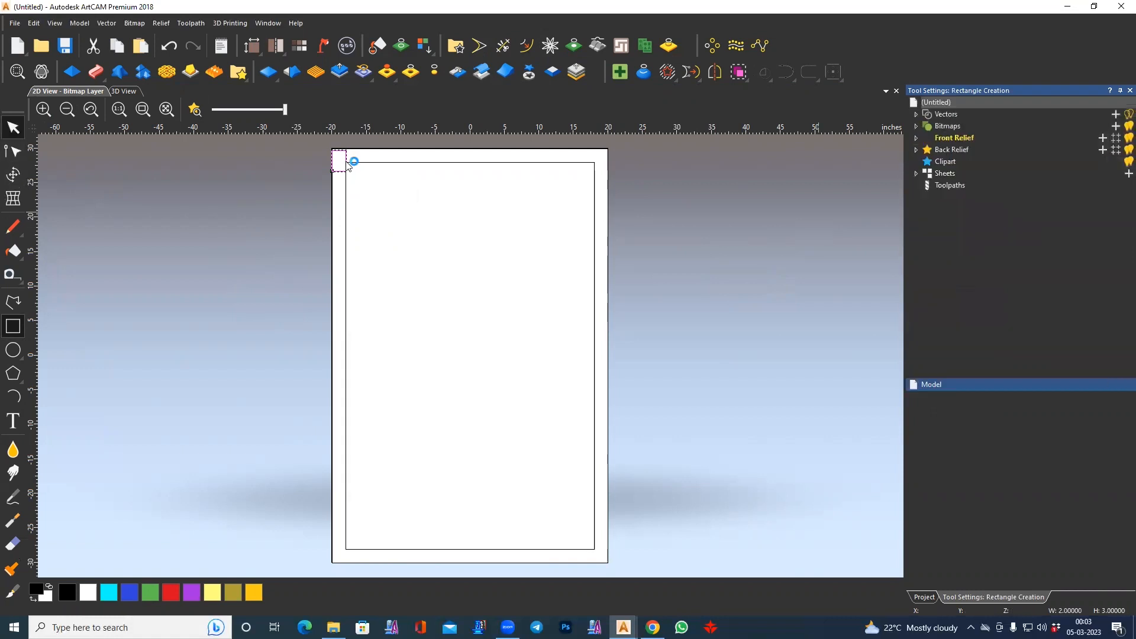
pyautogui.scroll(3, 340, 154)
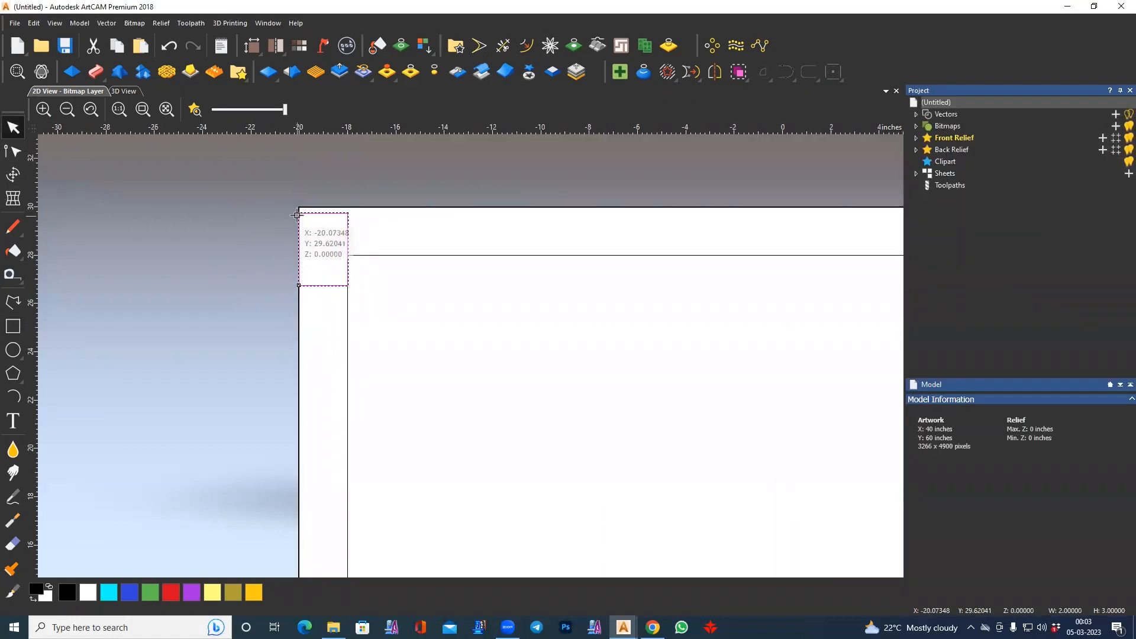
# - Node-edit the inner rectangle, lowering its two upper corner nodes to the lower edge of the 2 by 3 inch helper rectangle
pyautogui.click(432, 260)
pyautogui.scroll(-2, 426, 308)
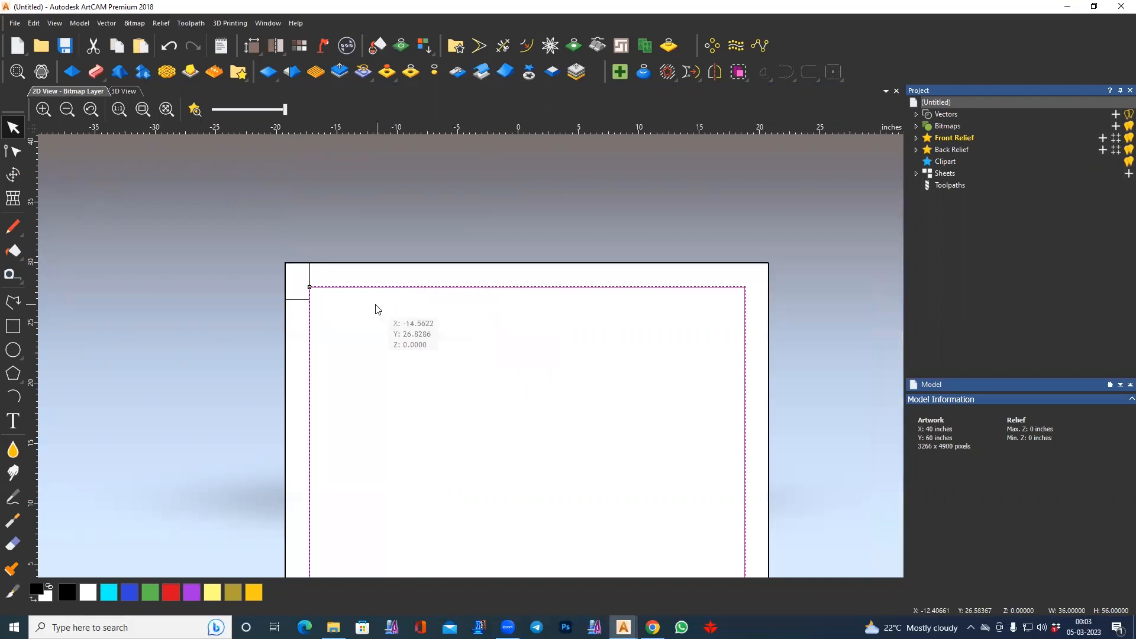
pyautogui.moveTo(375, 305); pyautogui.dragTo(364, 302, button='middle')
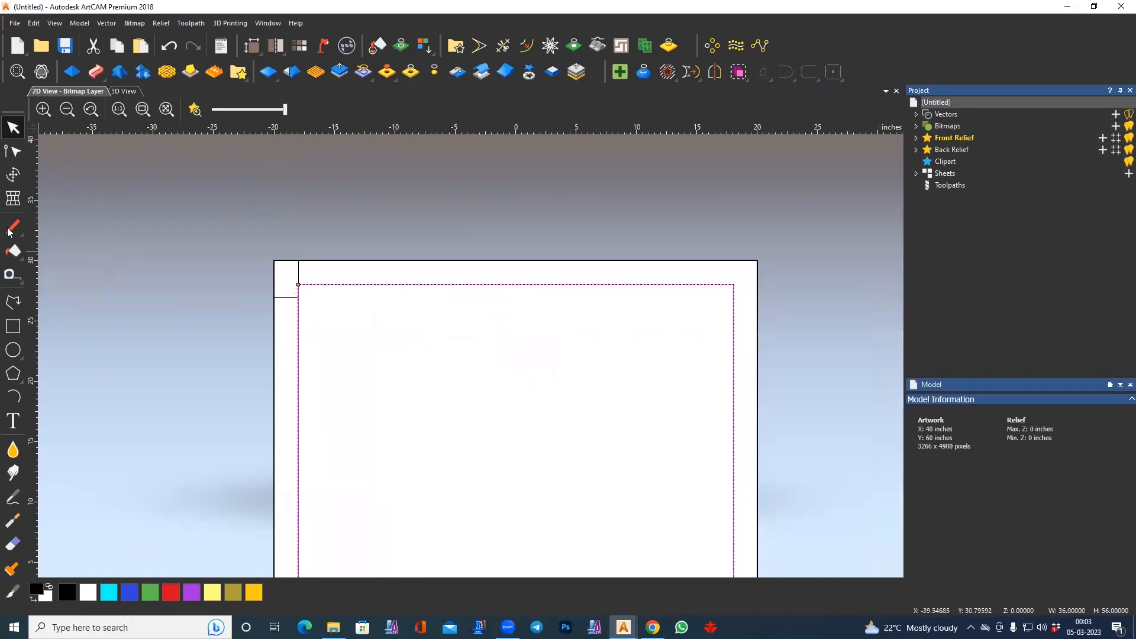
pyautogui.click(12, 152)
pyautogui.moveTo(290, 278); pyautogui.dragTo(745, 289)
pyautogui.moveTo(298, 285); pyautogui.dragTo(299, 297)
pyautogui.moveTo(213, 375); pyautogui.dragTo(310, 252, button='middle')
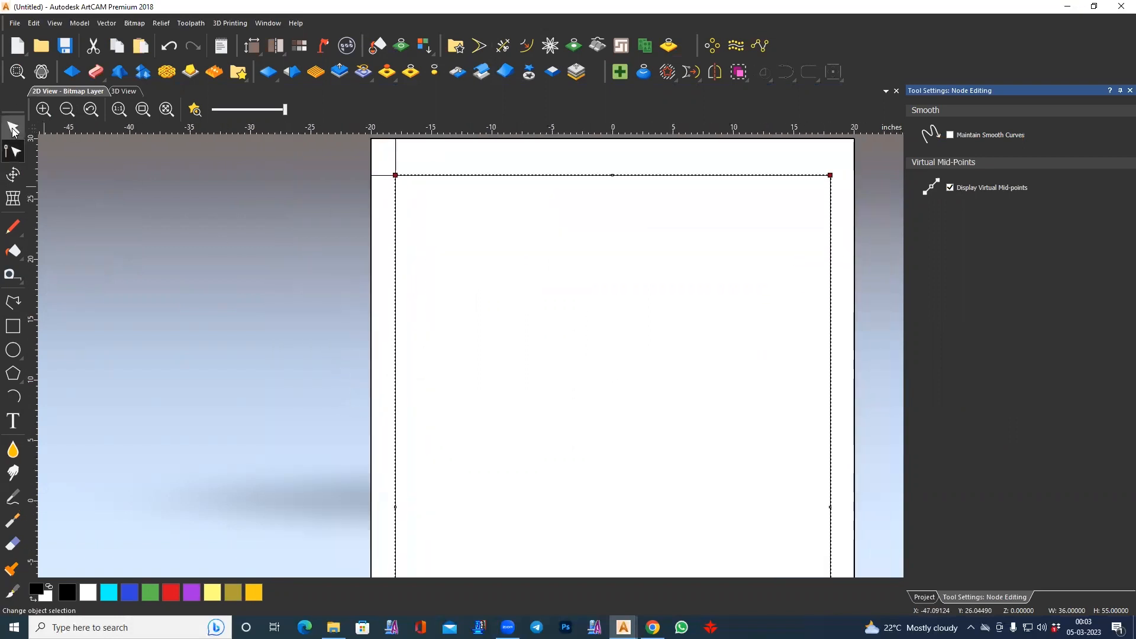
# - Move the helper rectangle down and snap it into the lower-left corner of the outer frame
pyautogui.click(12, 128)
pyautogui.scroll(-4, 341, 348)
pyautogui.moveTo(431, 270); pyautogui.dragTo(438, 458)
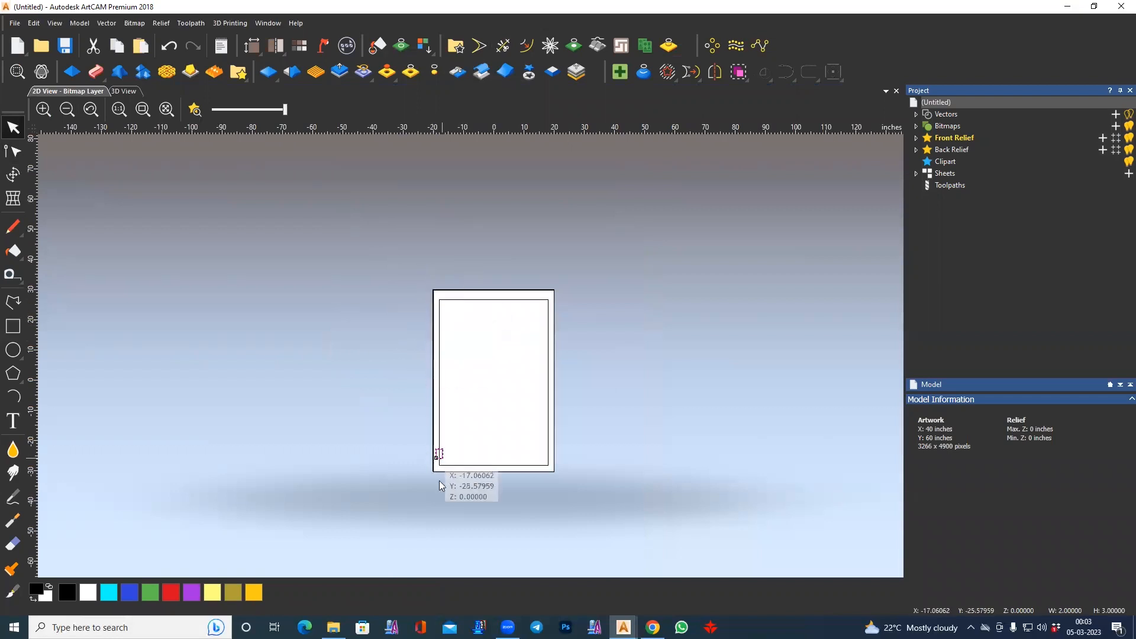
pyautogui.scroll(5, 439, 486)
pyautogui.moveTo(434, 325); pyautogui.dragTo(436, 344)
# - Node-edit the inner rectangle, raising its two lower corner nodes to the upper edge of the helper rectangle
pyautogui.click(564, 297)
pyautogui.moveTo(639, 333); pyautogui.dragTo(252, 444, button='middle')
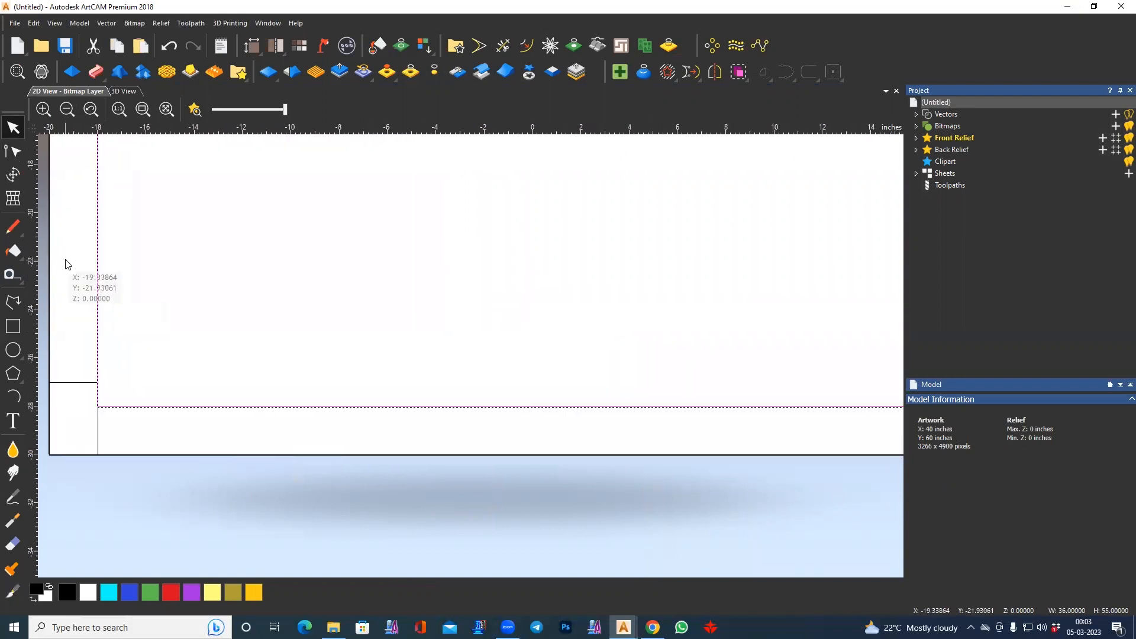
pyautogui.click(13, 152)
pyautogui.scroll(-3, 282, 398)
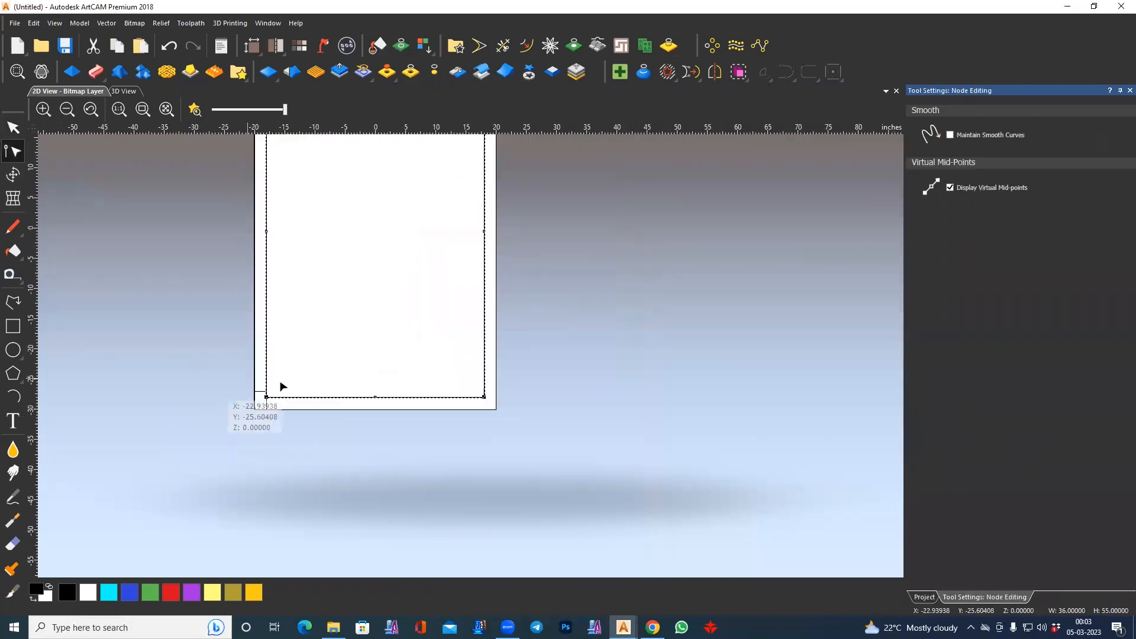
pyautogui.scroll(3, 282, 386)
pyautogui.click(199, 415)
pyautogui.scroll(-3, 462, 364)
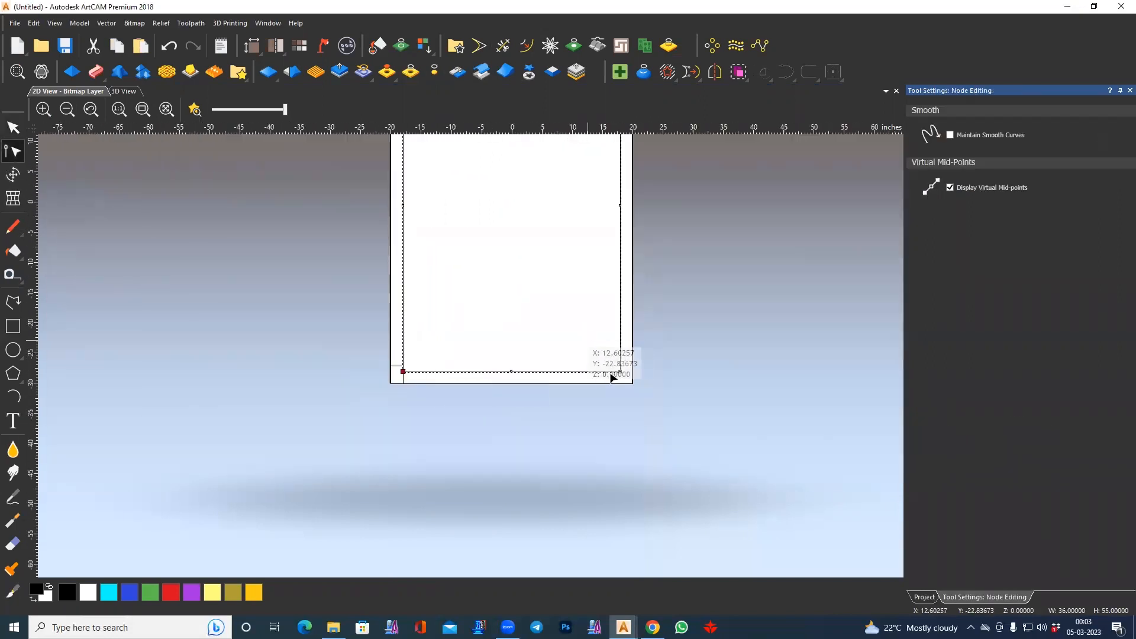
pyautogui.scroll(3, 411, 371)
pyautogui.moveTo(386, 356); pyautogui.dragTo(385, 330)
pyautogui.press('n')
# - Delete the helper rectangle from the lower corner of the frame
pyautogui.click(373, 382)
pyautogui.press('Delete')
pyautogui.scroll(-3, 376, 379)
pyautogui.moveTo(461, 308); pyautogui.dragTo(427, 360, button='middle')
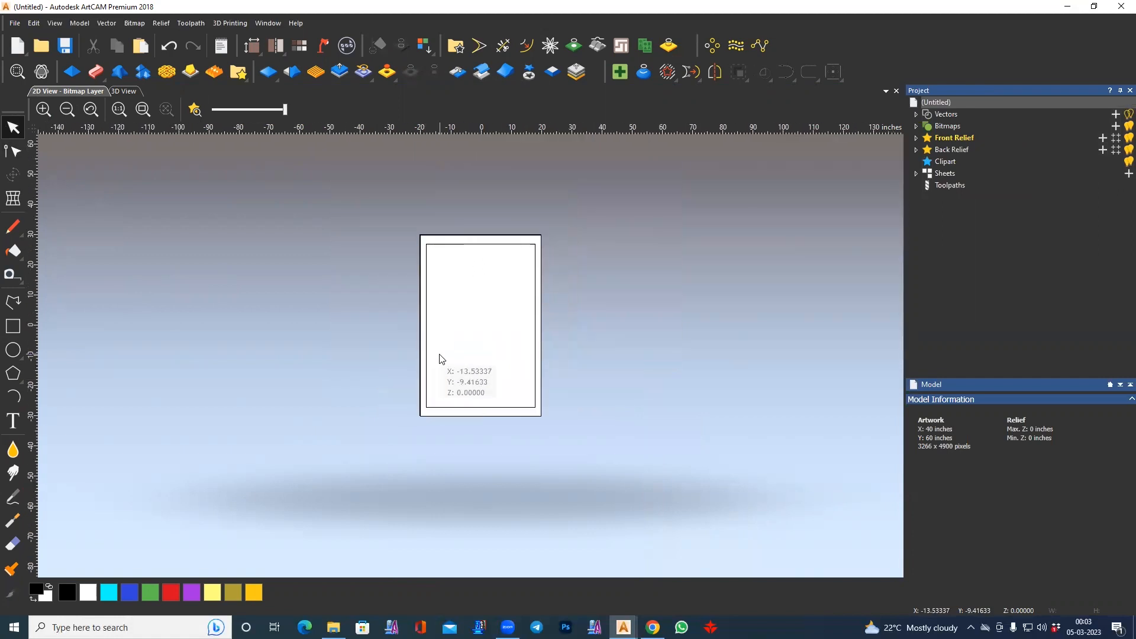
# - Copy the selected teardrop pattern from the other ArtCAM session, paste it into the new model and centre it there
pyautogui.hotkey('alt', 'Tab')
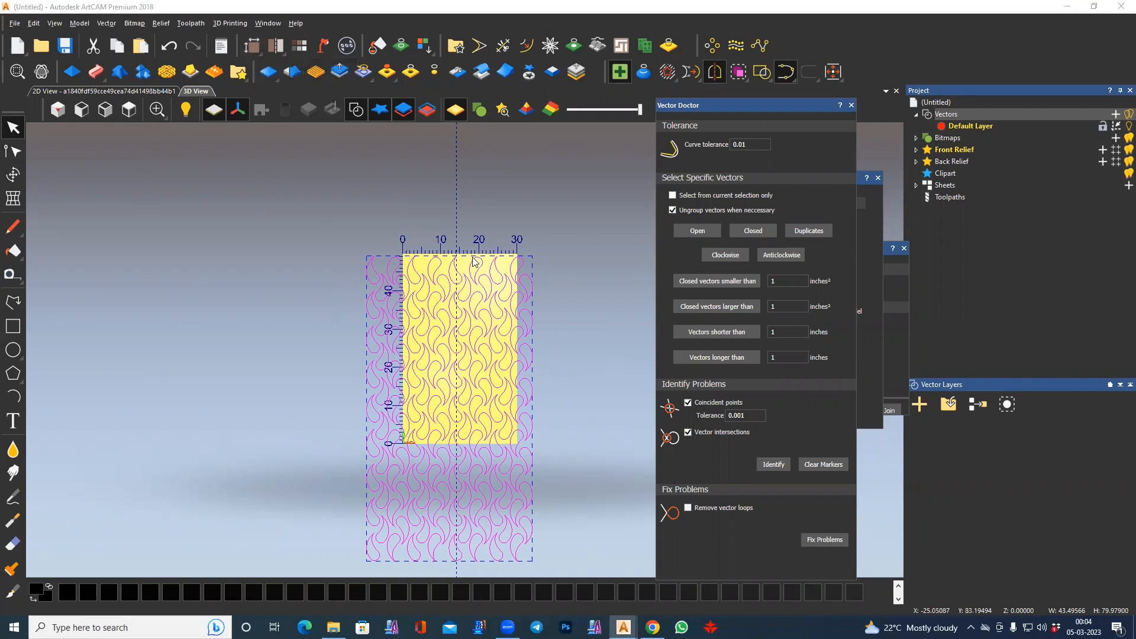
pyautogui.hotkey('alt', 'Tab')
pyautogui.hotkey('ctrl', 'v')
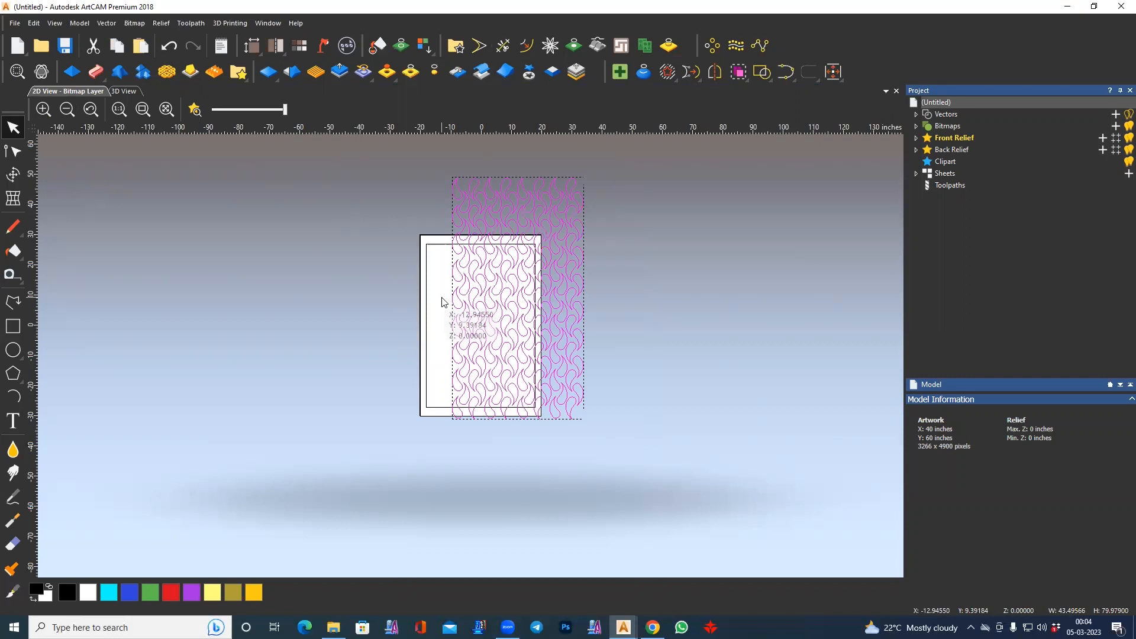
pyautogui.press('F9')
pyautogui.scroll(1, 454, 311)
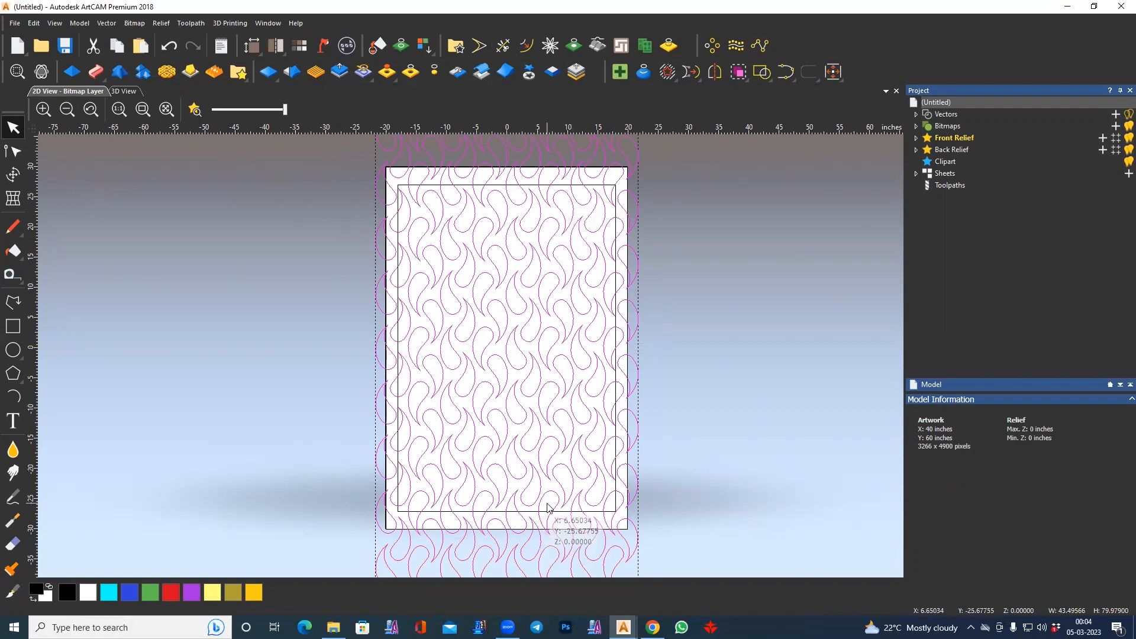
pyautogui.click(308, 334)
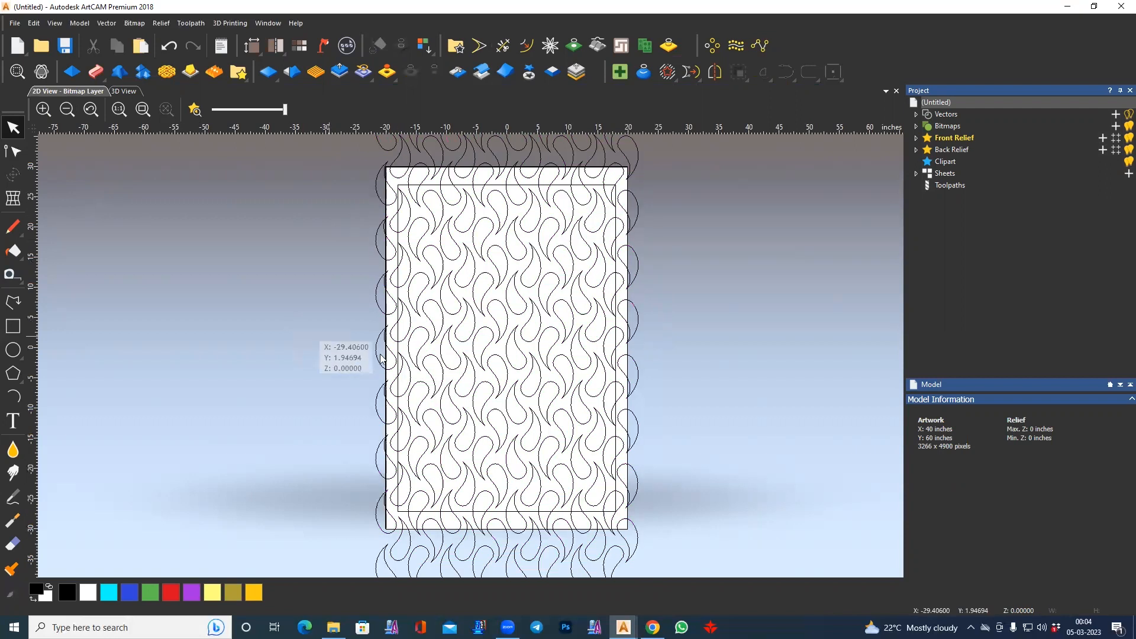
# - Clip the teardrop pattern to the inside of the inner rectangle, trimming the overlapping vectors
pyautogui.click(397, 294)
pyautogui.scroll(-1, 395, 300)
pyautogui.moveTo(332, 207); pyautogui.dragTo(590, 354)
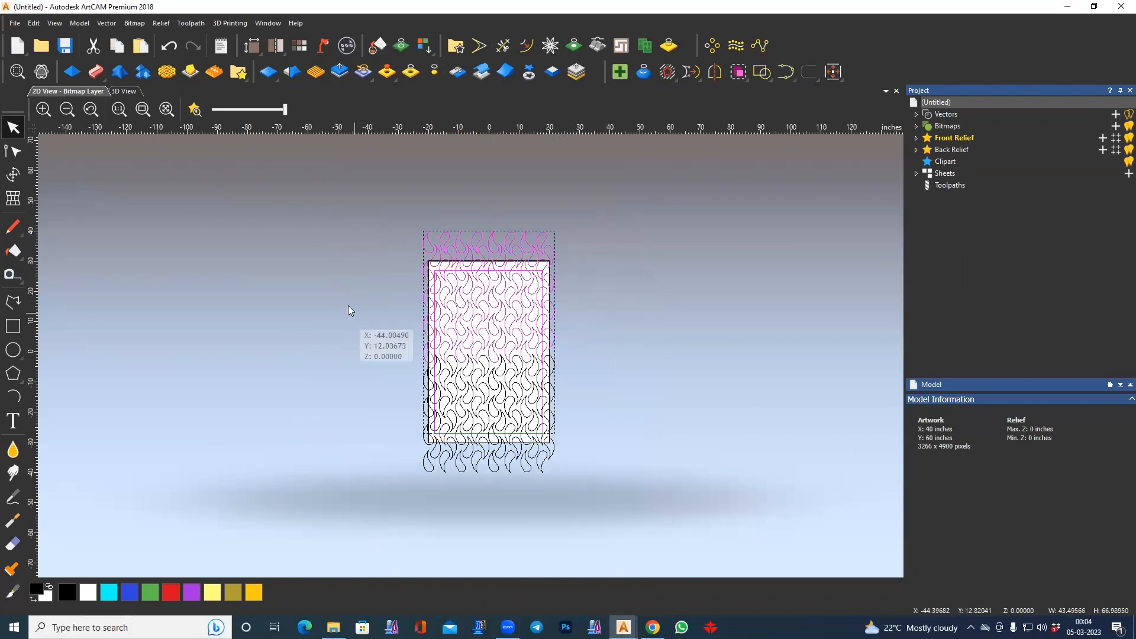
pyautogui.keyDown('shift'); pyautogui.moveTo(351, 307); pyautogui.dragTo(626, 510); pyautogui.keyUp('shift')
pyautogui.click(667, 72)
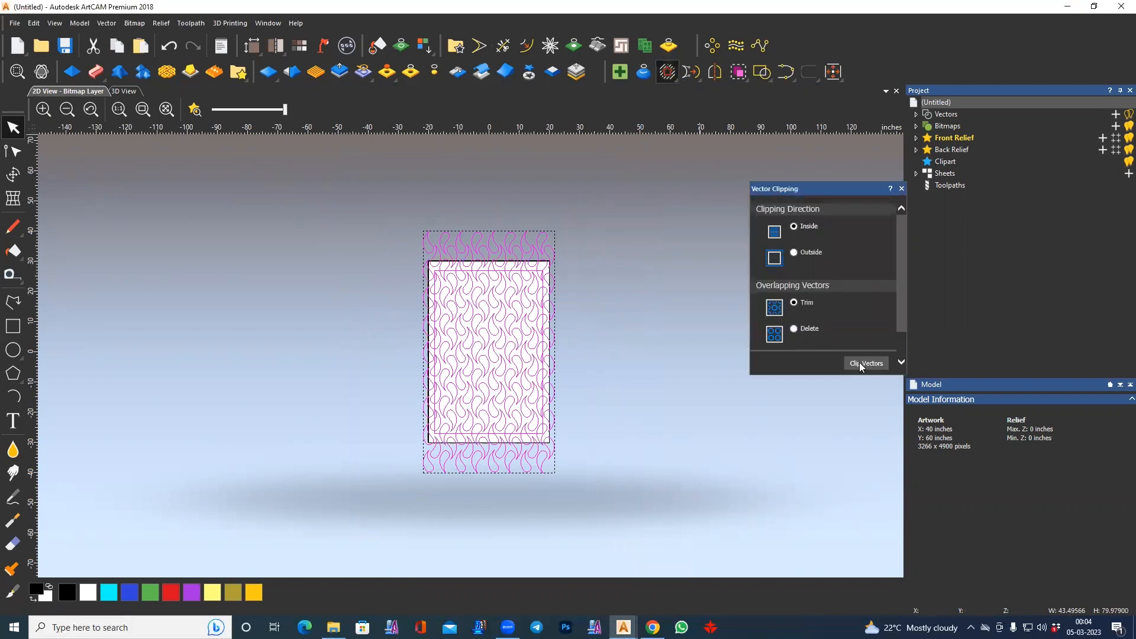
pyautogui.click(862, 363)
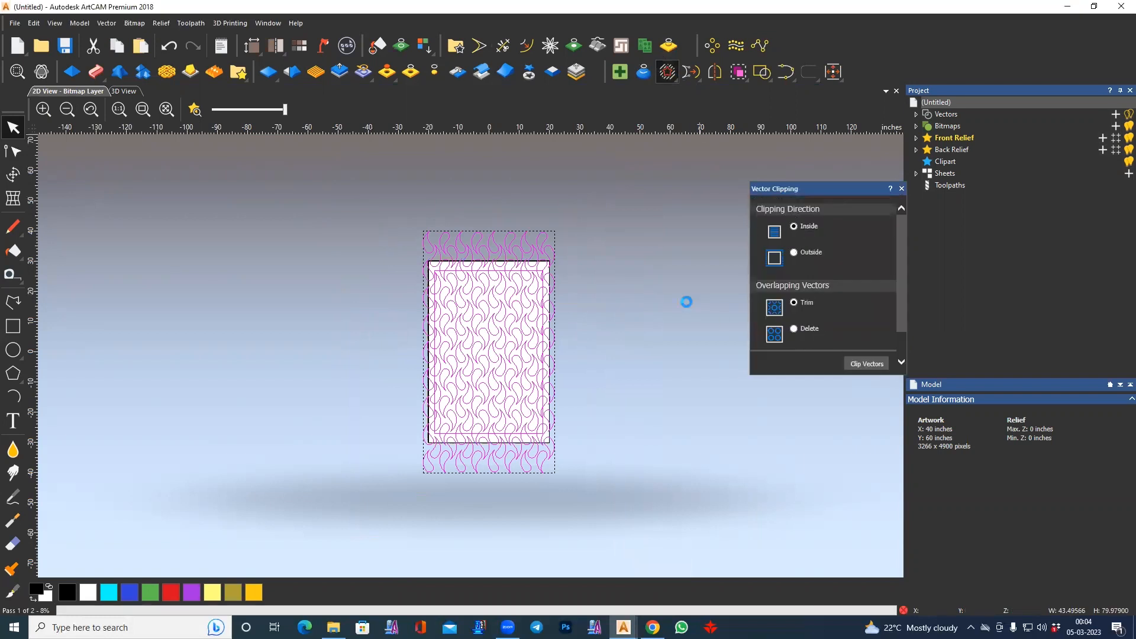
pyautogui.click(624, 346)
# - Select all the clipped teardrop vectors together with the inner rectangle
pyautogui.moveTo(348, 230); pyautogui.dragTo(584, 408)
pyautogui.keyDown('shift'); pyautogui.moveTo(336, 335); pyautogui.dragTo(630, 445); pyautogui.keyUp('shift')
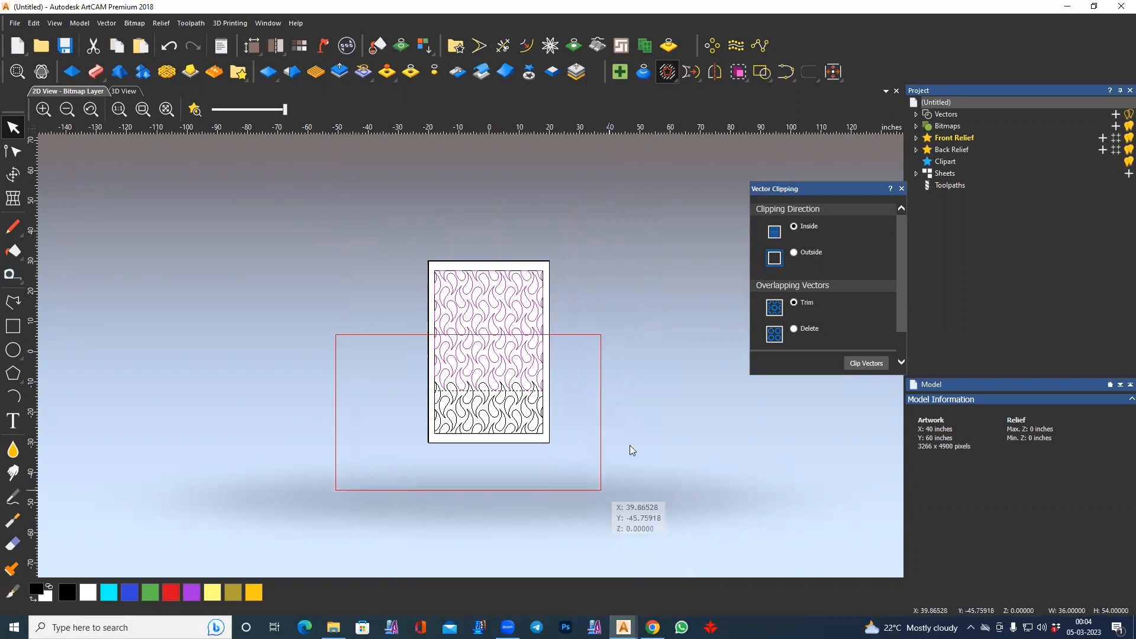
pyautogui.moveTo(586, 376); pyautogui.dragTo(573, 397, button='middle')
pyautogui.scroll(1, 455, 377)
pyautogui.moveTo(438, 385); pyautogui.dragTo(422, 385, button='middle')
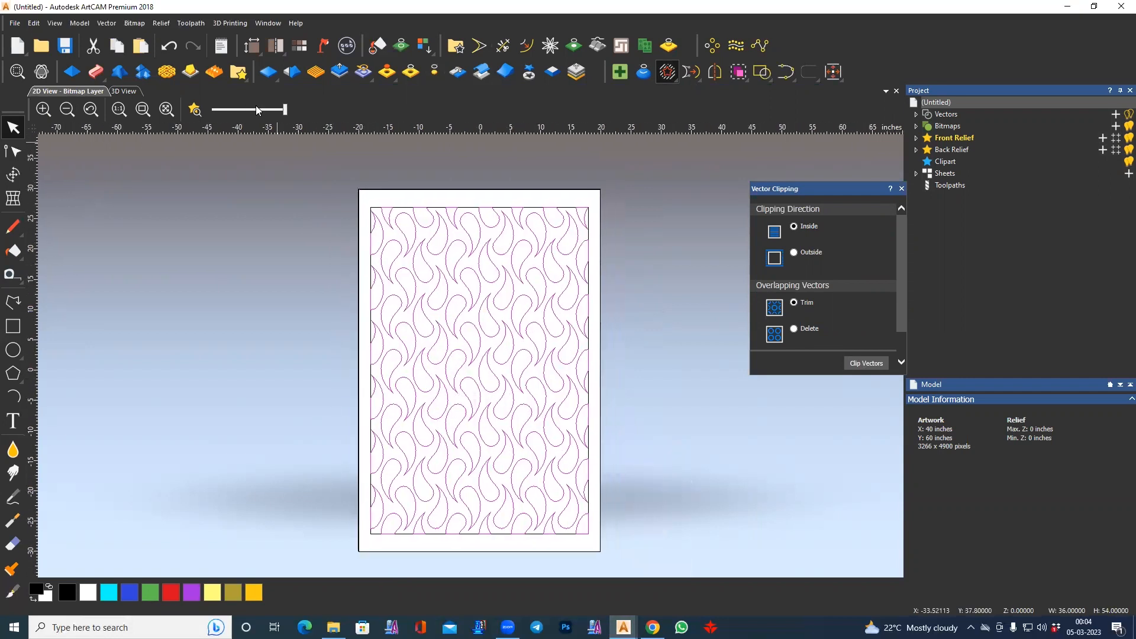
# - Change the model's units to millimetres and close the Vector Clipping settings
pyautogui.click(251, 45)
pyautogui.click(617, 344)
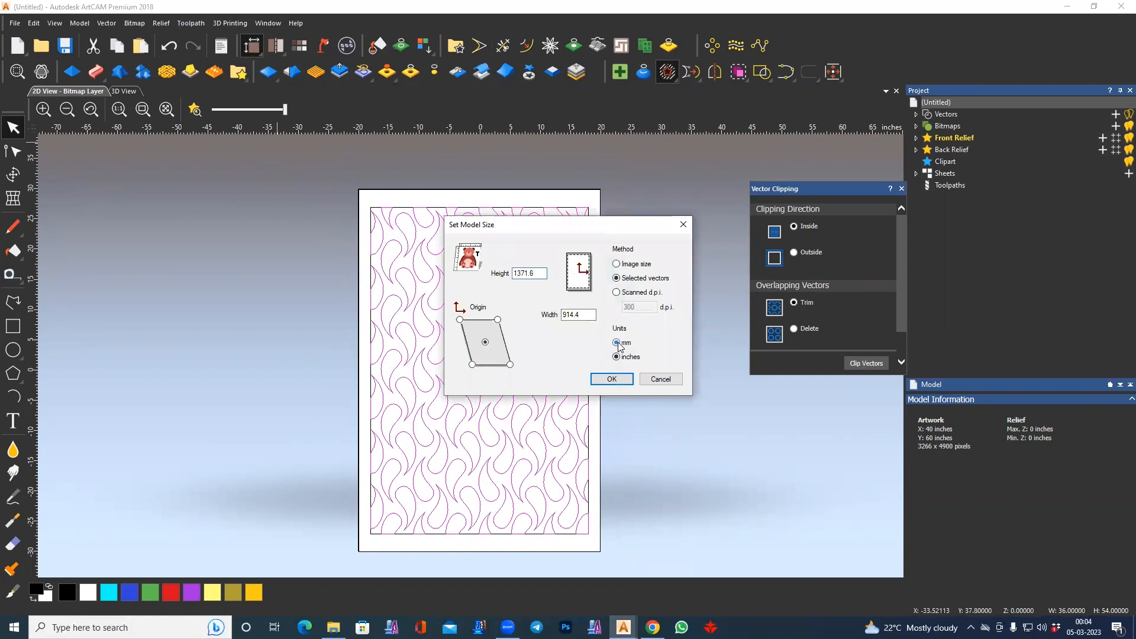
pyautogui.click(610, 378)
pyautogui.click(901, 189)
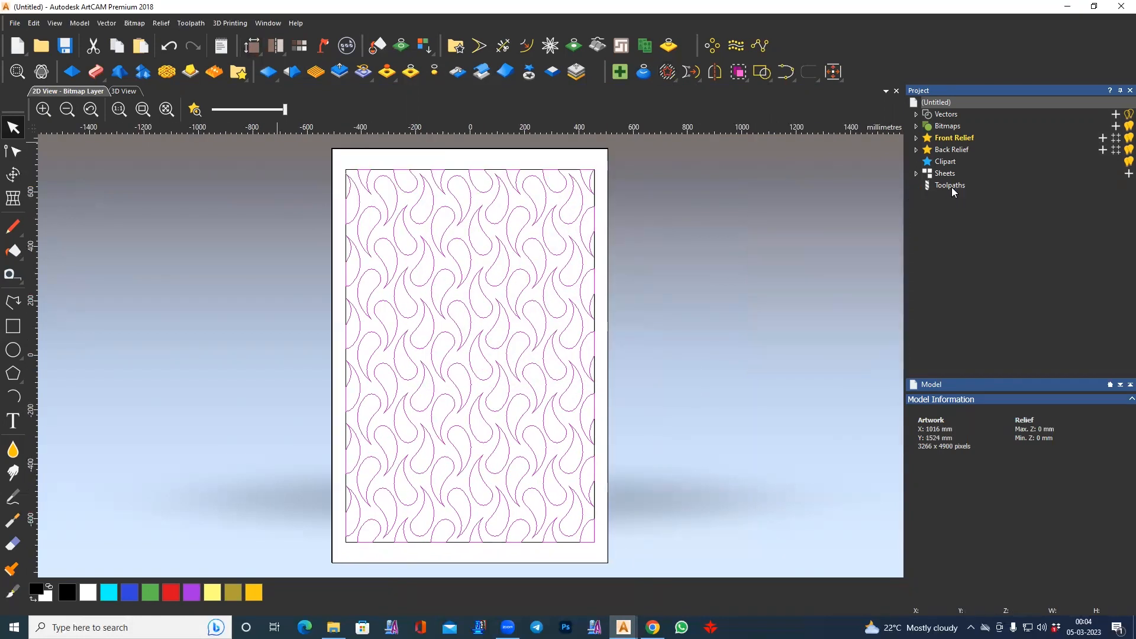
# - Set up a 2D profile toolpath on the inside of the selected vectors with a finish depth of 25.1 mm
pyautogui.click(951, 185)
pyautogui.click(924, 486)
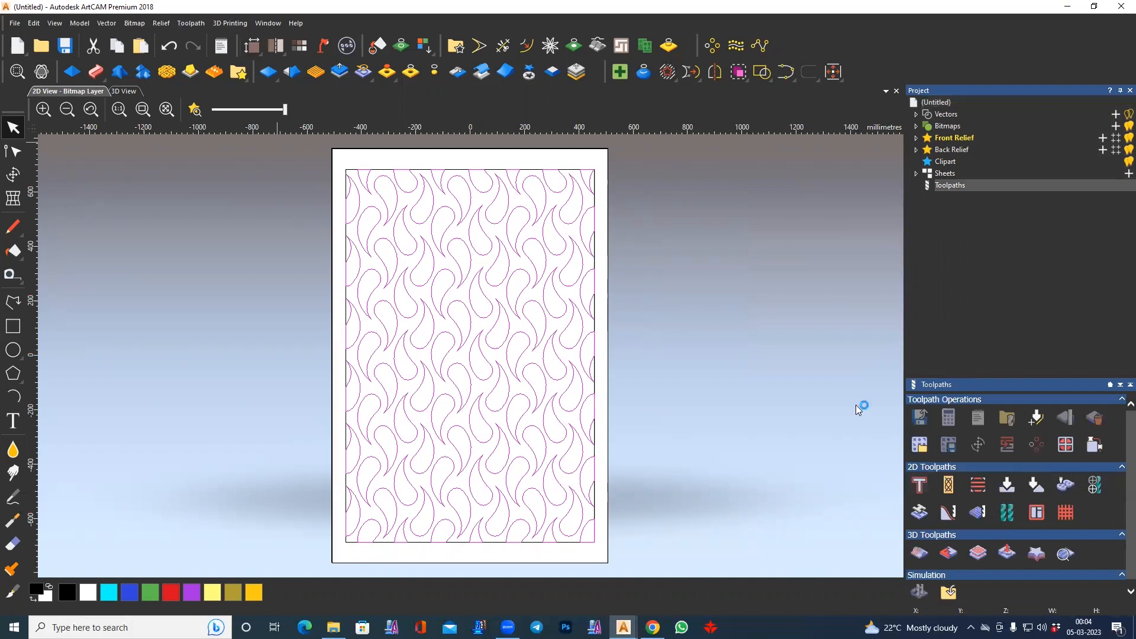
pyautogui.click(761, 190)
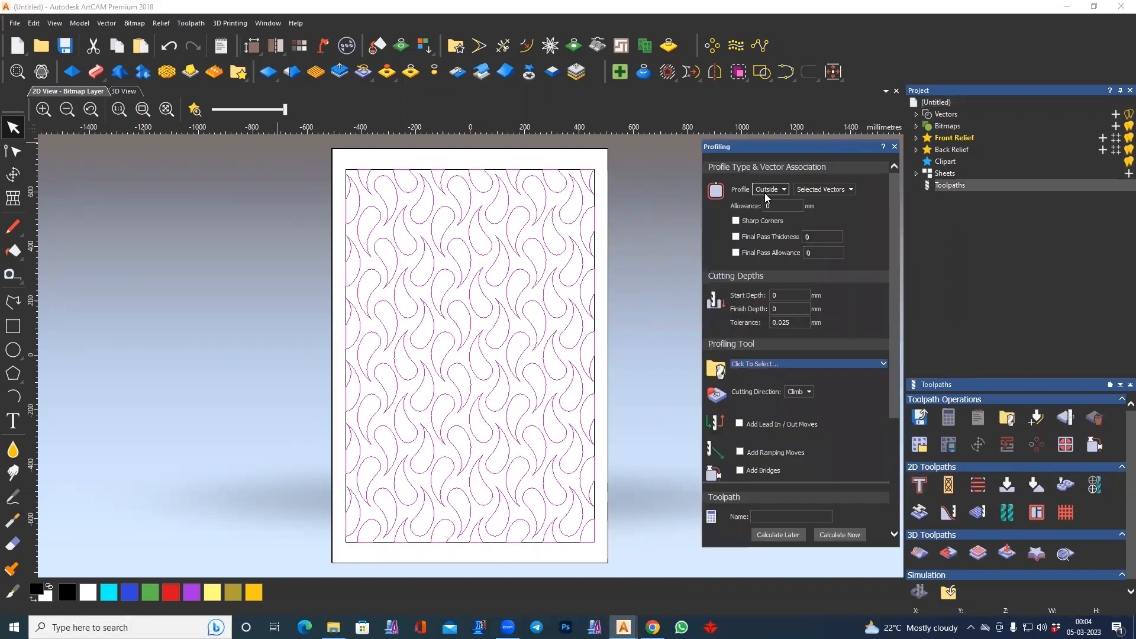
pyautogui.click(766, 206)
pyautogui.click(780, 309)
pyautogui.write('25.1')
# - Choose the End Mill 8 mm as profiling tool and set its stepdown to 12.1 mm
pyautogui.click(770, 363)
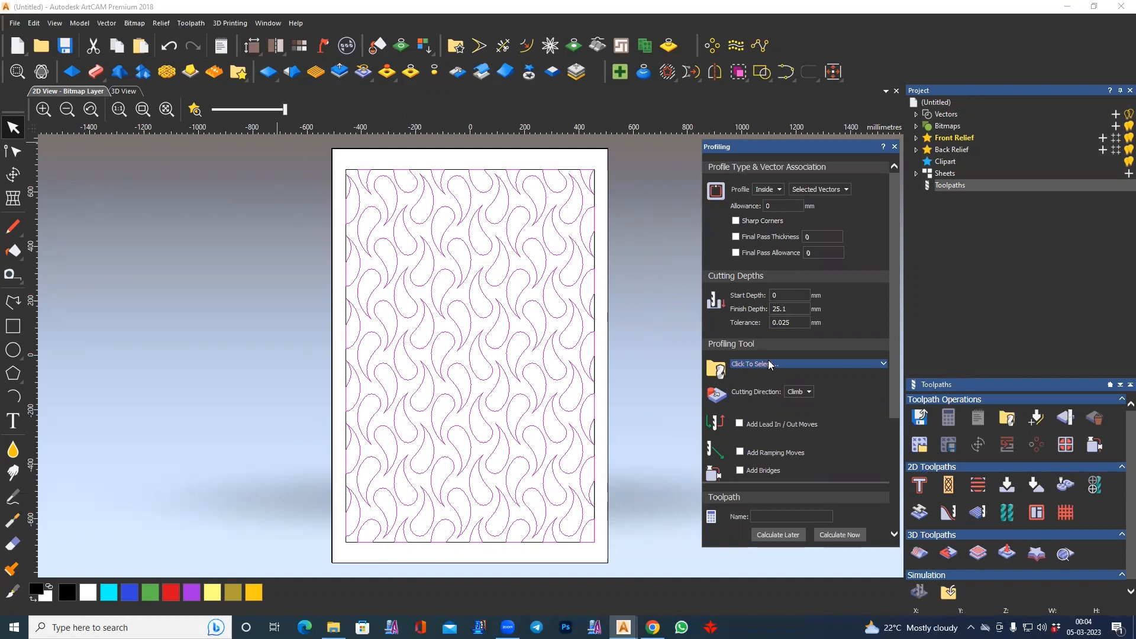
pyautogui.click(448, 327)
pyautogui.click(698, 417)
pyautogui.click(784, 436)
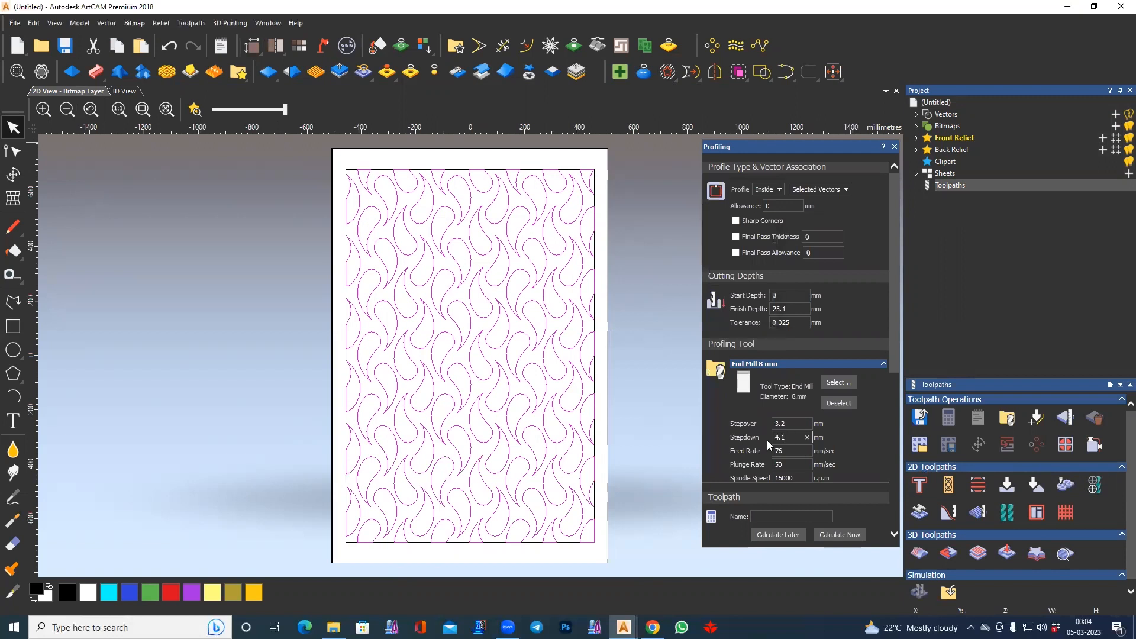
pyautogui.write('1')
pyautogui.scroll(-4, 732, 447)
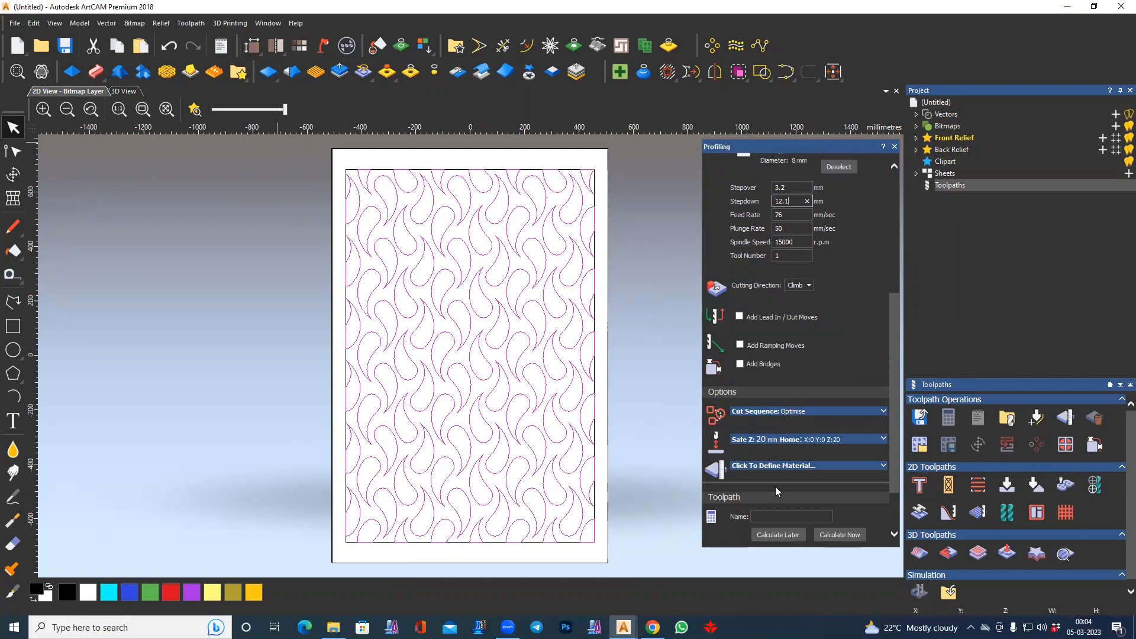
# - Define the material thickness as 25 mm and calculate the profile toolpath
pyautogui.click(776, 468)
pyautogui.write('25')
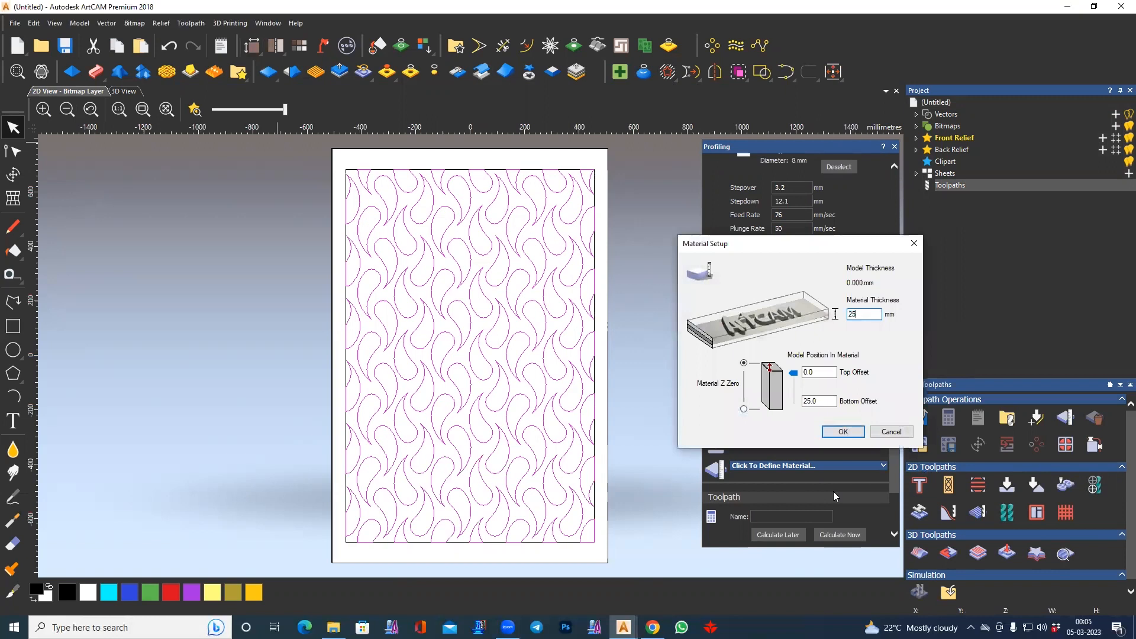
pyautogui.click(843, 432)
pyautogui.click(838, 534)
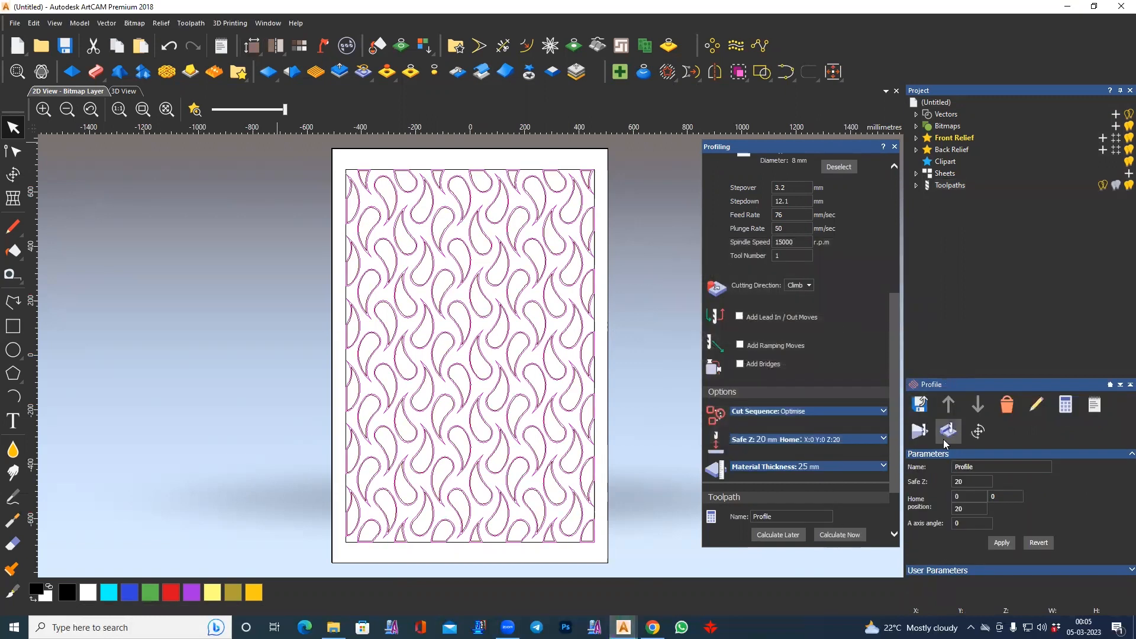
# - Simulate the profile toolpath on the whole model at standard resolution and play it at fast speed
pyautogui.click(918, 432)
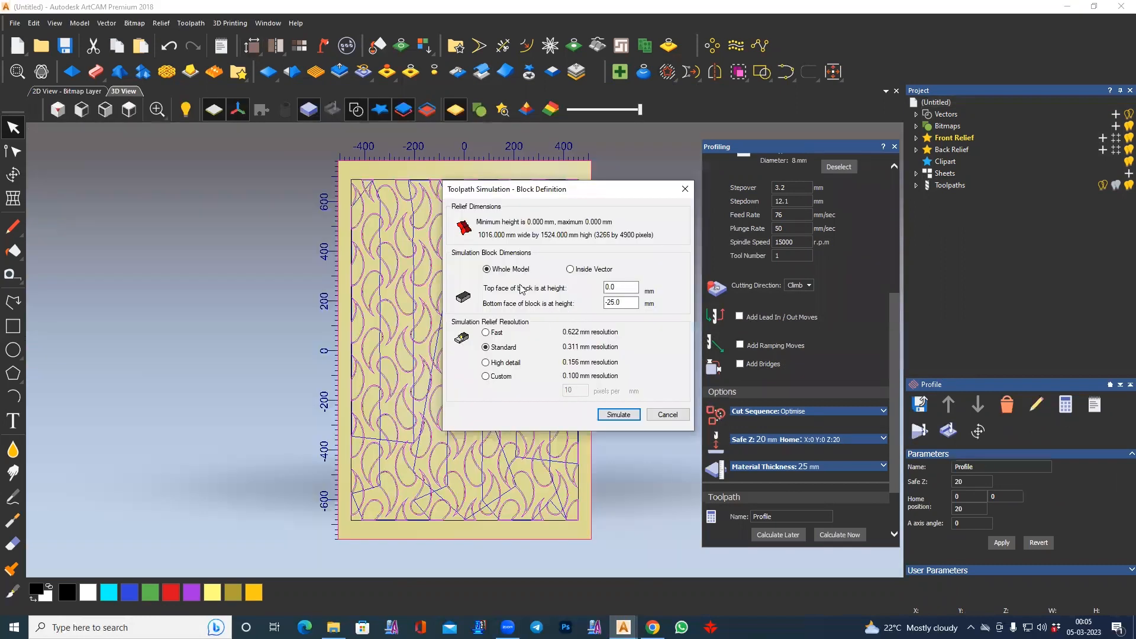
pyautogui.click(618, 414)
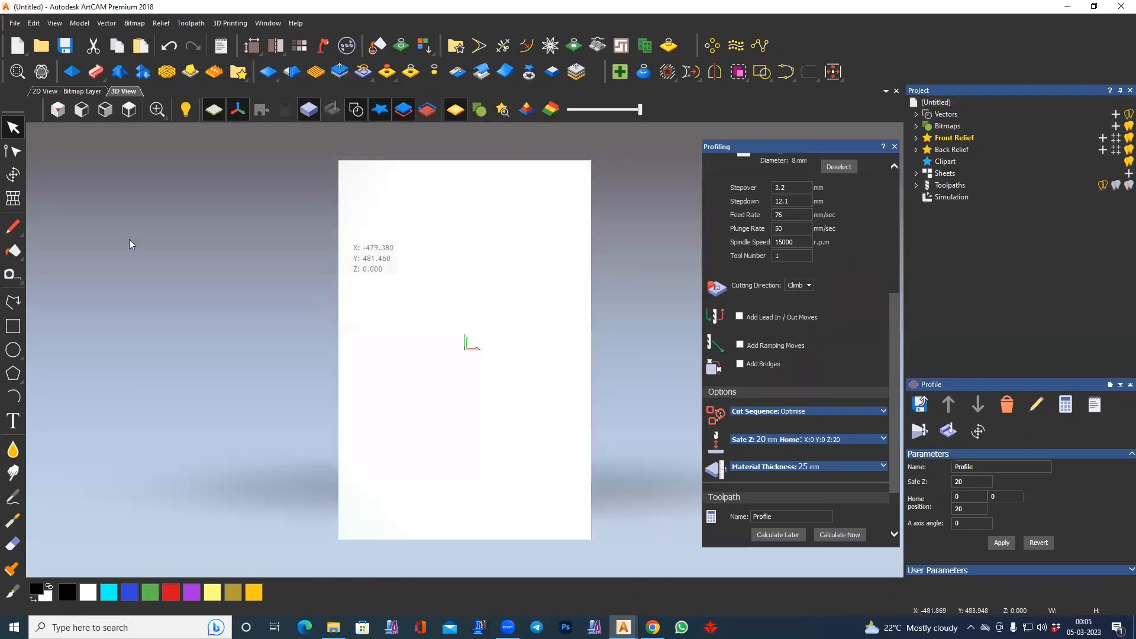
pyautogui.click(62, 287)
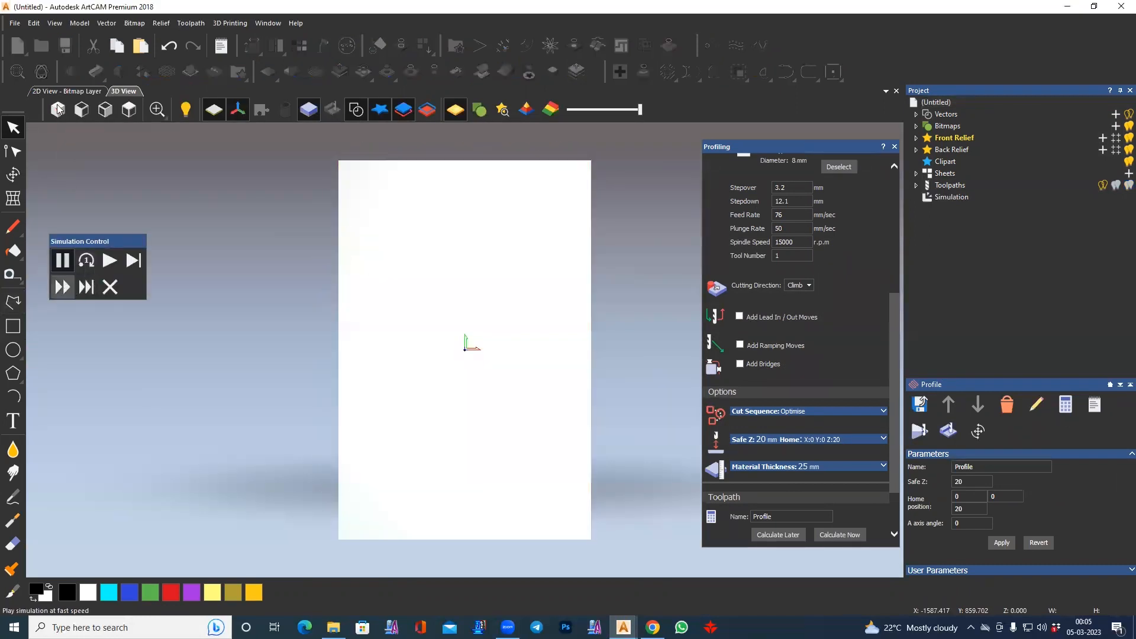
# - Stop the animated simulation, simulate the full profile toolpath with the fast method instead, and close the profiling settings
pyautogui.scroll(3, 514, 371)
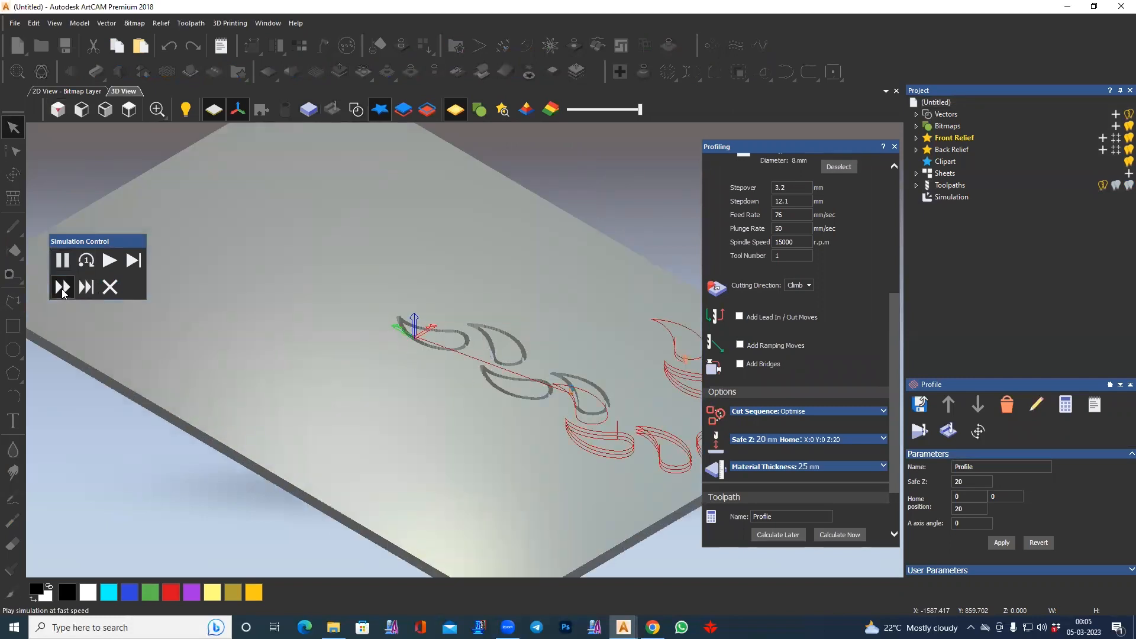
pyautogui.scroll(-2, 464, 391)
pyautogui.scroll(-2, 541, 354)
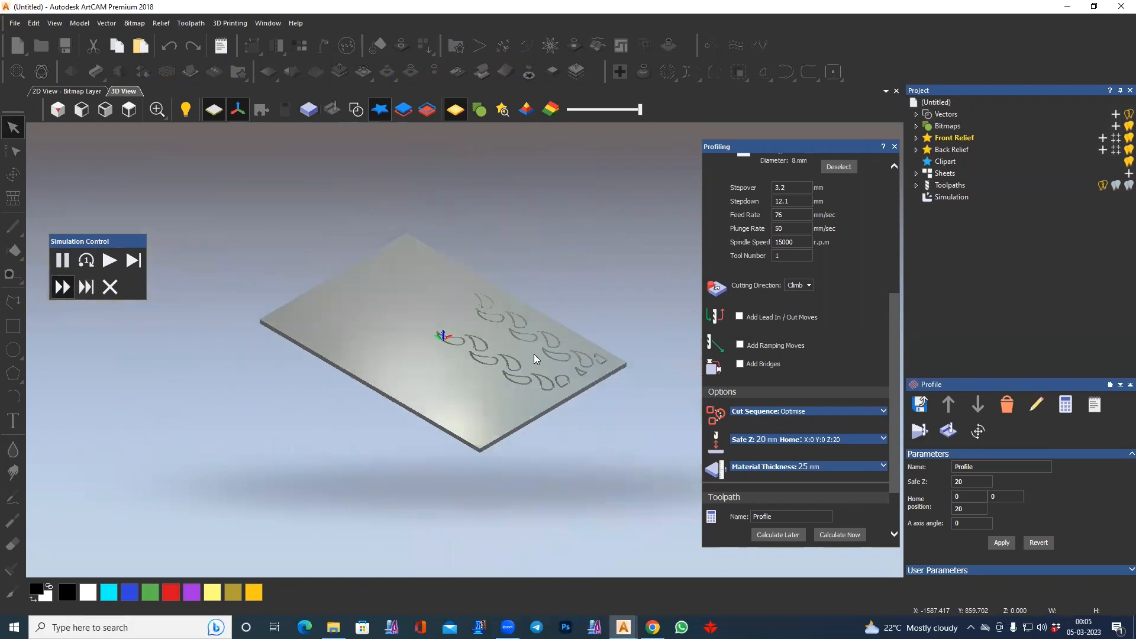
pyautogui.scroll(3, 546, 341)
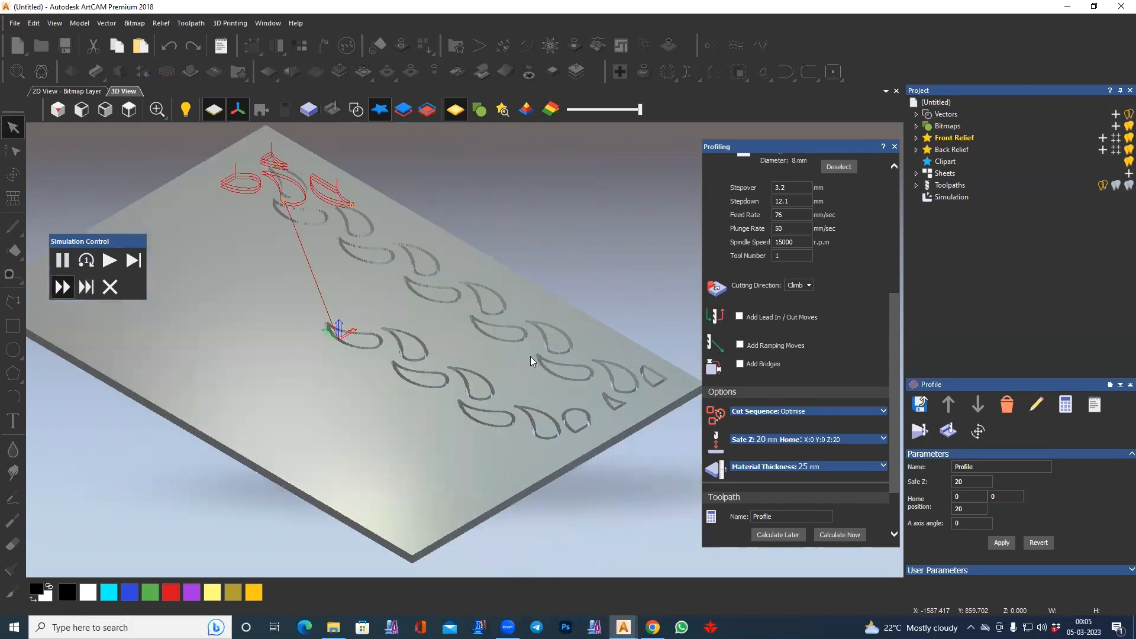
pyautogui.click(109, 287)
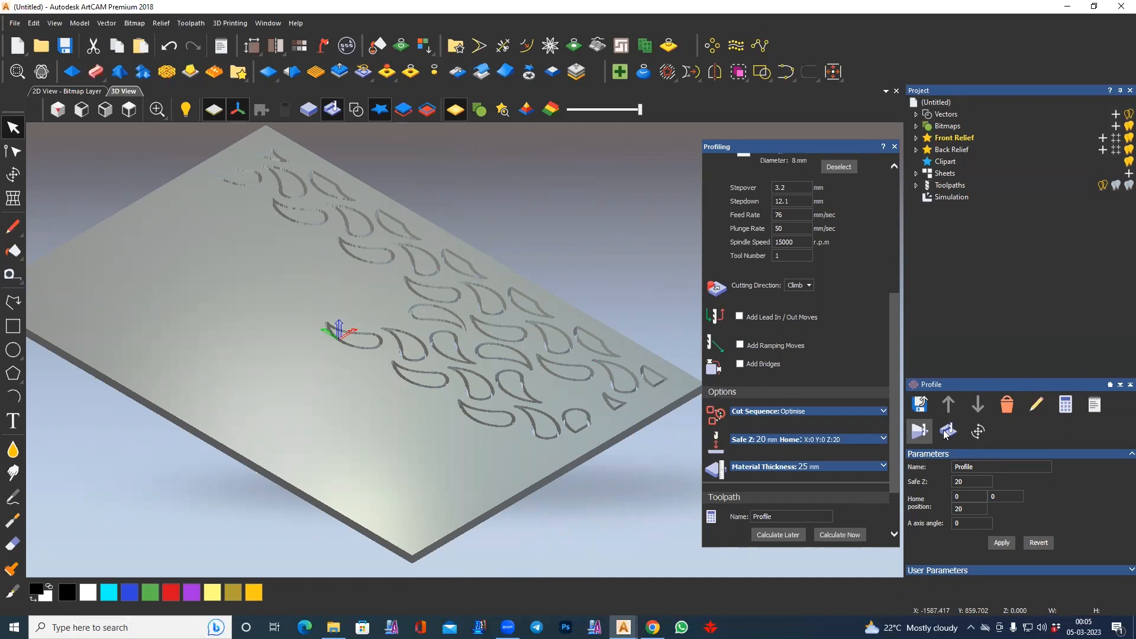
pyautogui.click(894, 147)
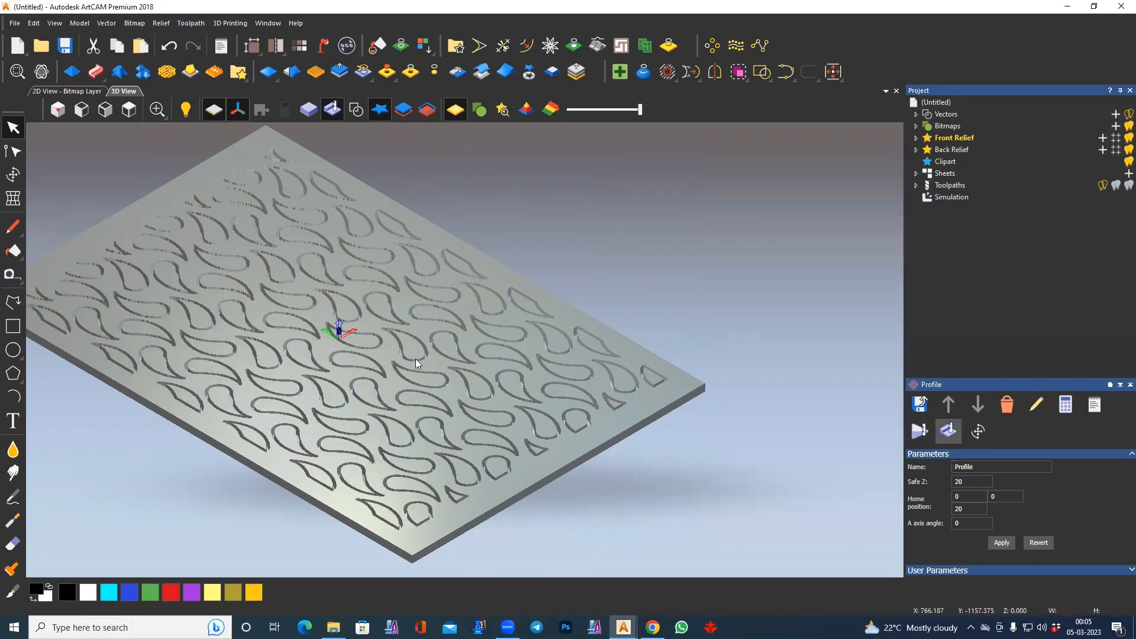
# - Delete the waste material from the simulation by keeping only the picked panel body, and inspect the teardrop cut-outs up close
pyautogui.moveTo(544, 361); pyautogui.dragTo(515, 476)
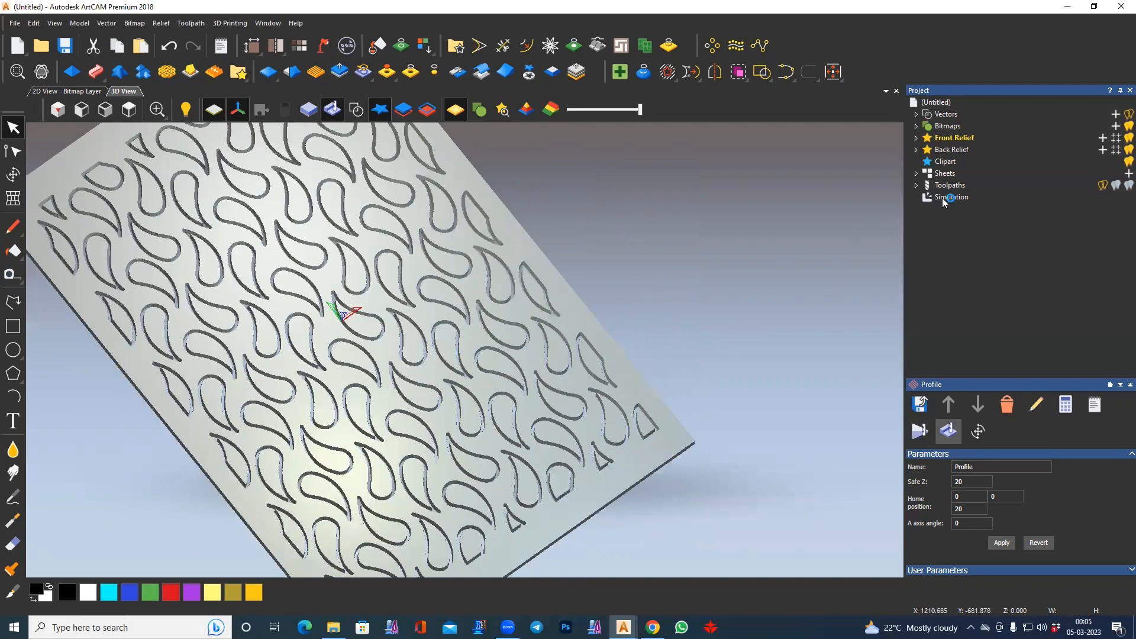
pyautogui.click(944, 198)
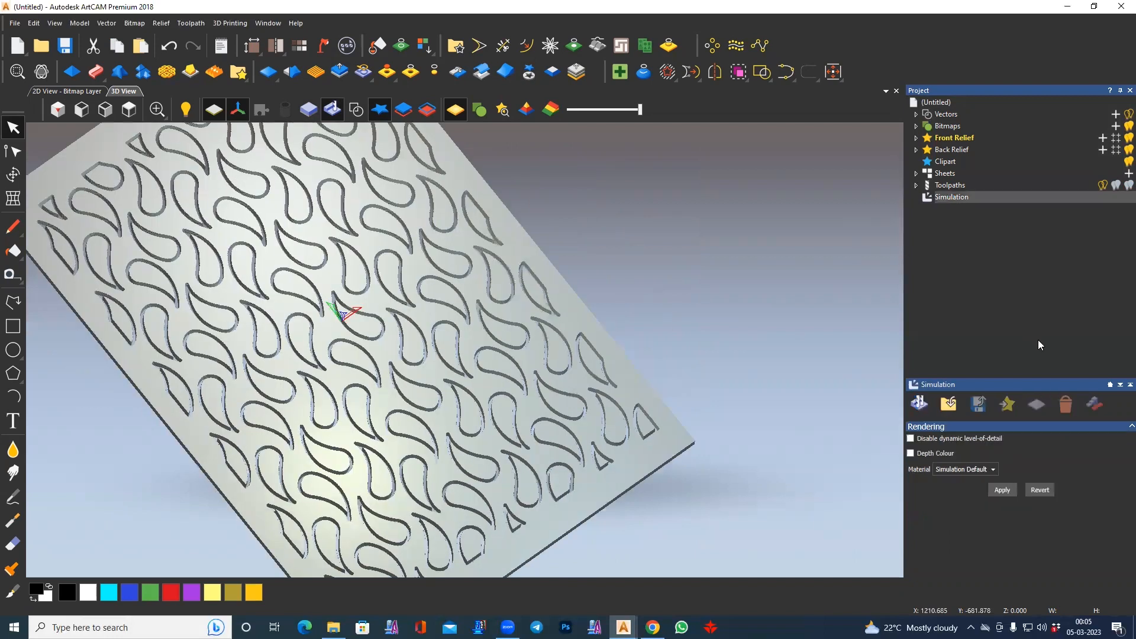
pyautogui.click(1094, 406)
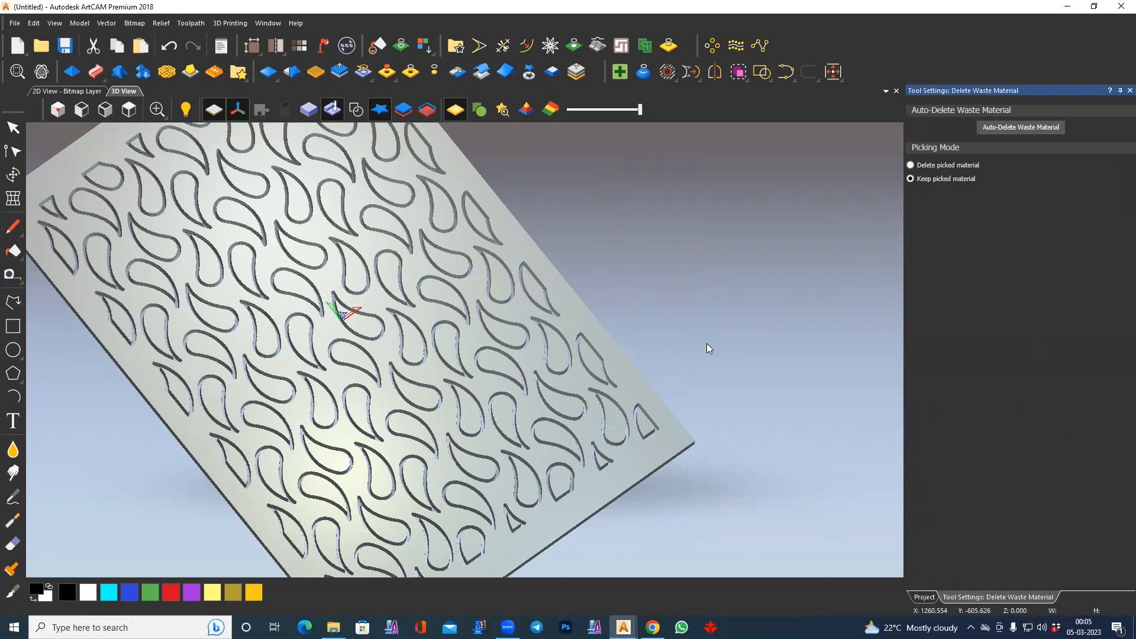
pyautogui.click(158, 144)
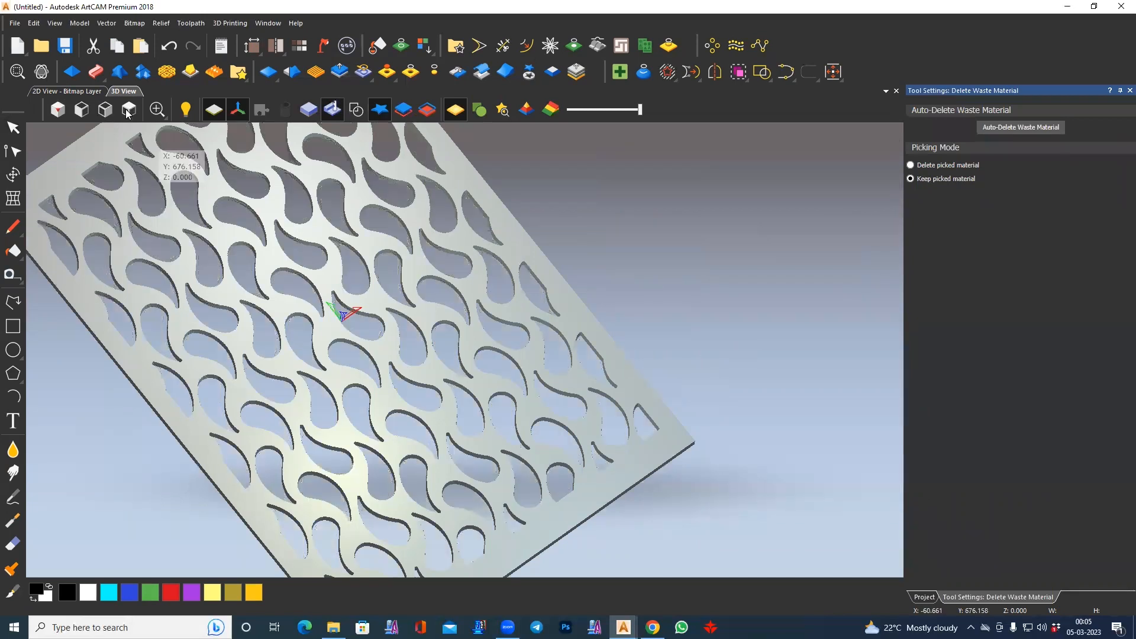
pyautogui.click(129, 110)
pyautogui.moveTo(438, 451); pyautogui.dragTo(482, 327)
pyautogui.scroll(5, 427, 413)
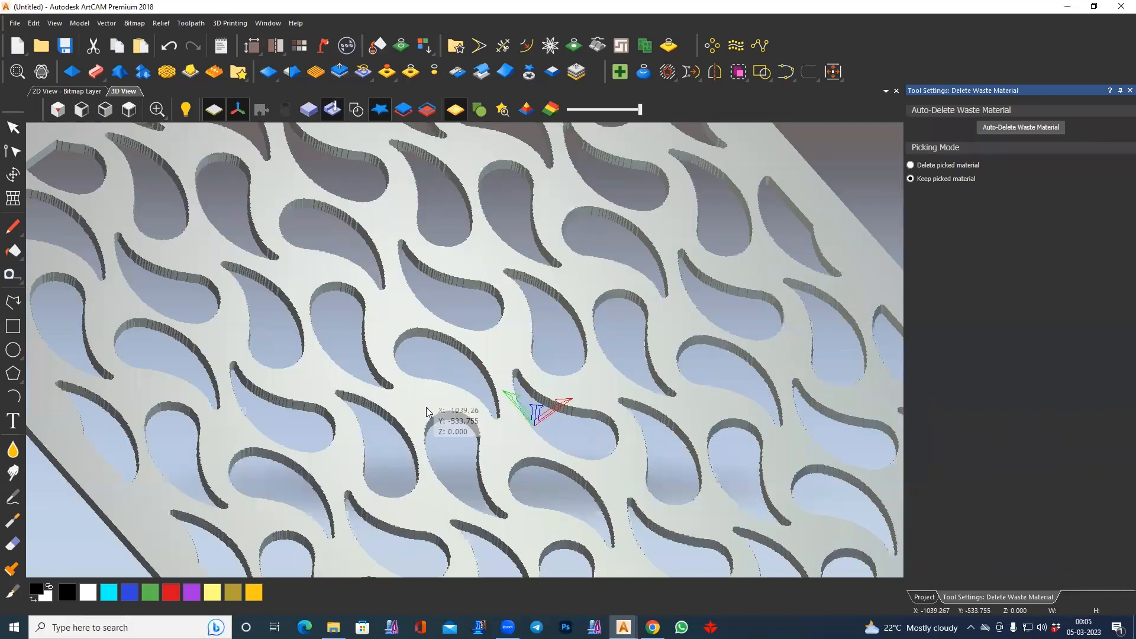